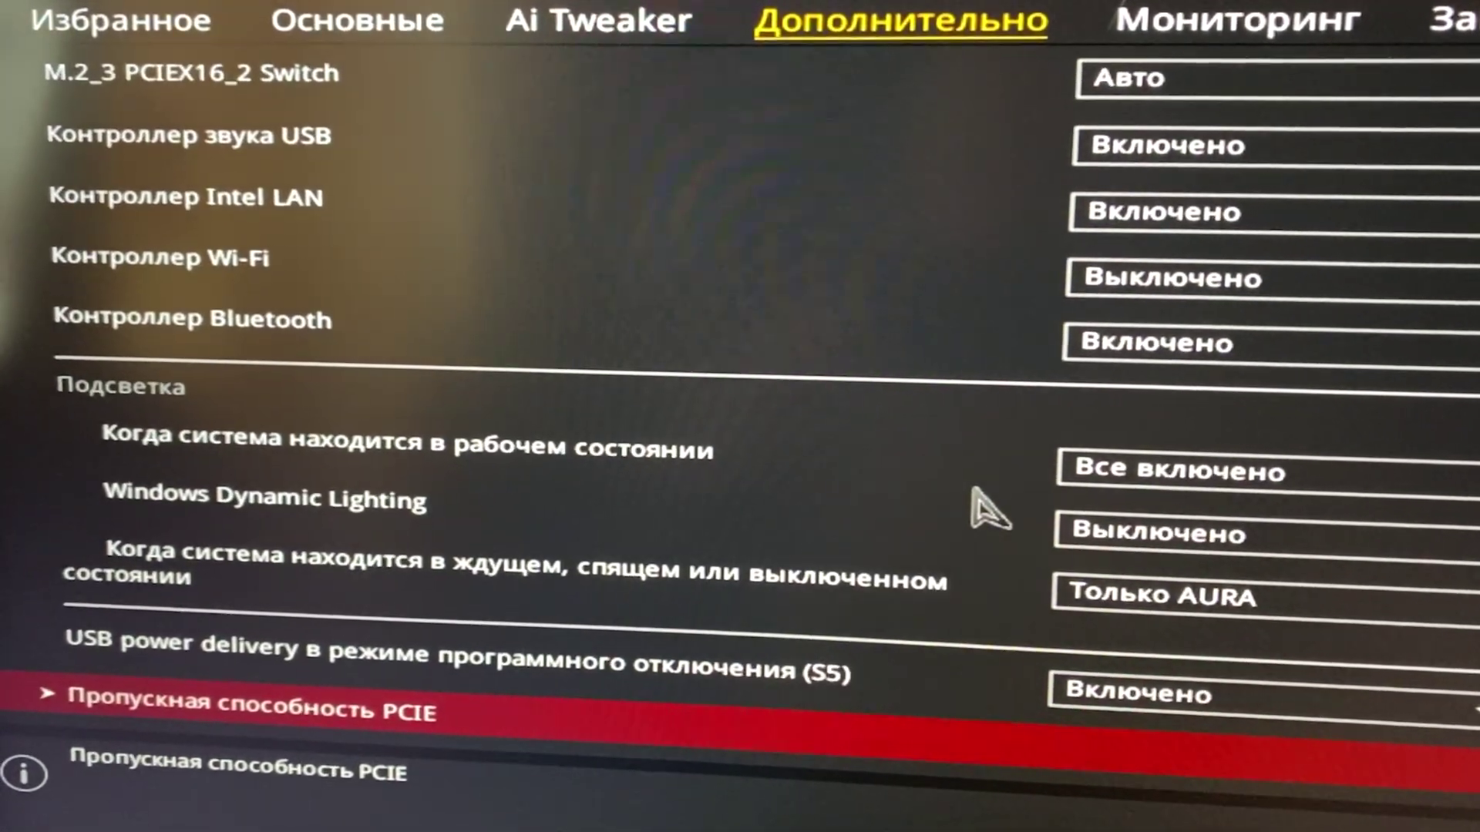
Open the PCIE bandwidth settings and examine the link modes of the PCIEX, M.2 and Chipset connections.
{"action": "key", "text": "Return"}
{"action": "key", "text": "Down"}
{"action": "key", "text": "Down"}
{"action": "key", "text": "Down"}
{"action": "key", "text": "Down"}
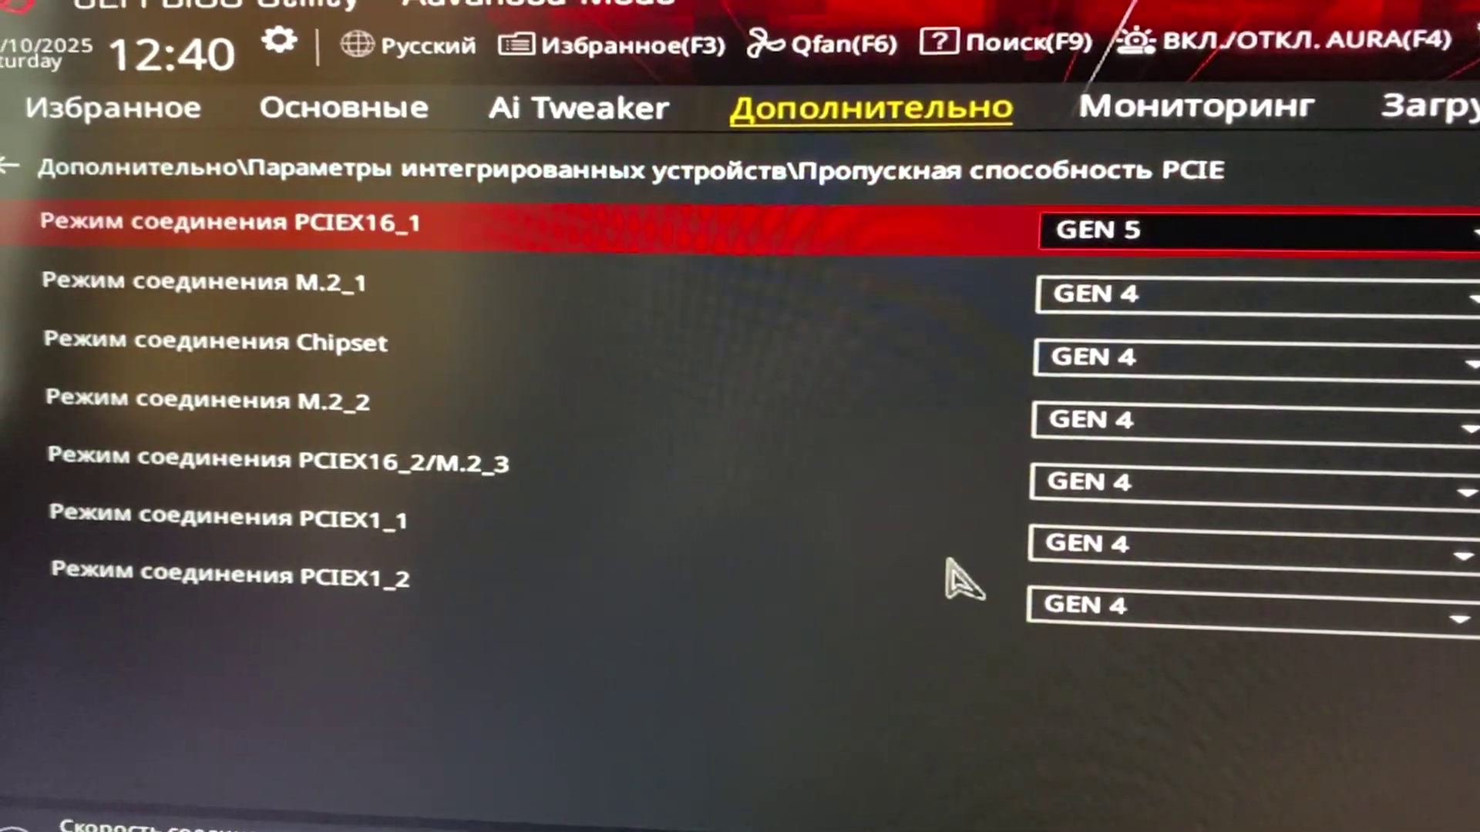
{"action": "key", "text": "Down"}
{"action": "key", "text": "Down"}
{"action": "key", "text": "Down"}
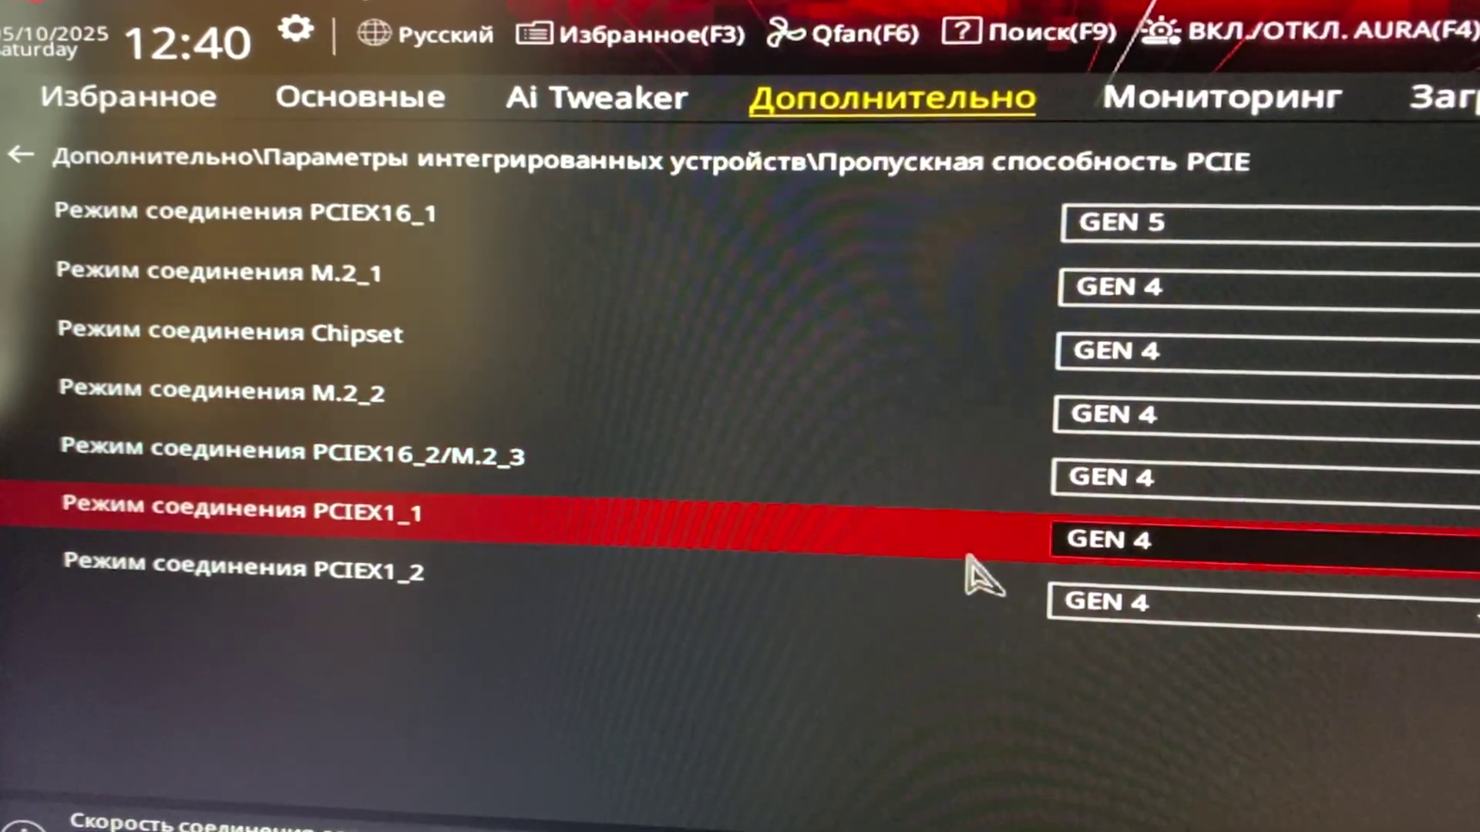
{"action": "key", "text": "Up"}
{"action": "key", "text": "Up"}
{"action": "key", "text": "Up"}
{"action": "key", "text": "Up"}
{"action": "key", "text": "Up"}
{"action": "key", "text": "Up"}
{"action": "key", "text": "Up"}
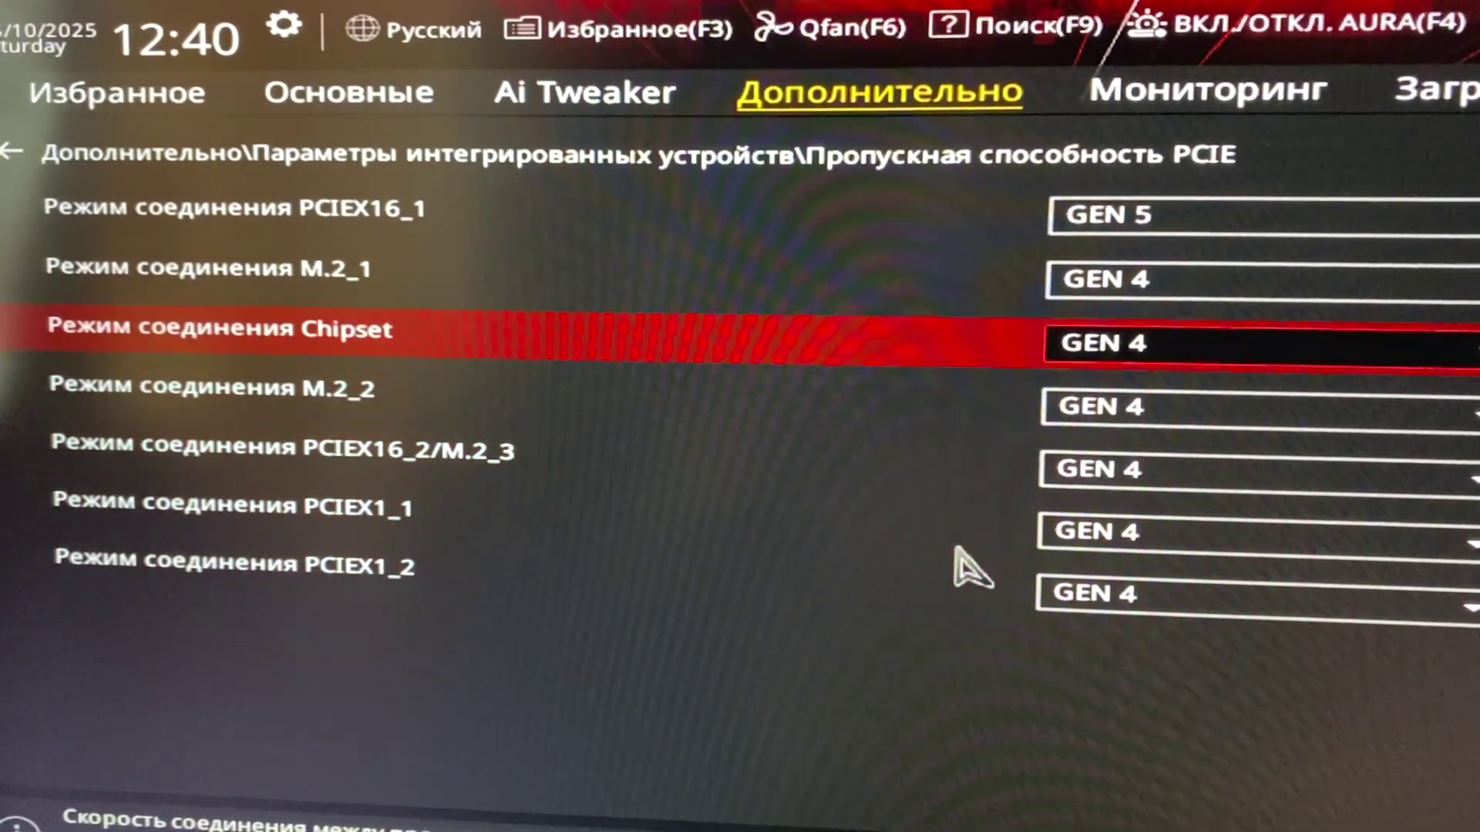
Open the Secure Boot settings in the boot section and examine the OS type and Secure Boot mode.
{"action": "key", "text": "Right"}
{"action": "key", "text": "Right"}
{"action": "key", "text": "Down"}
{"action": "key", "text": "Down"}
{"action": "key", "text": "Up"}
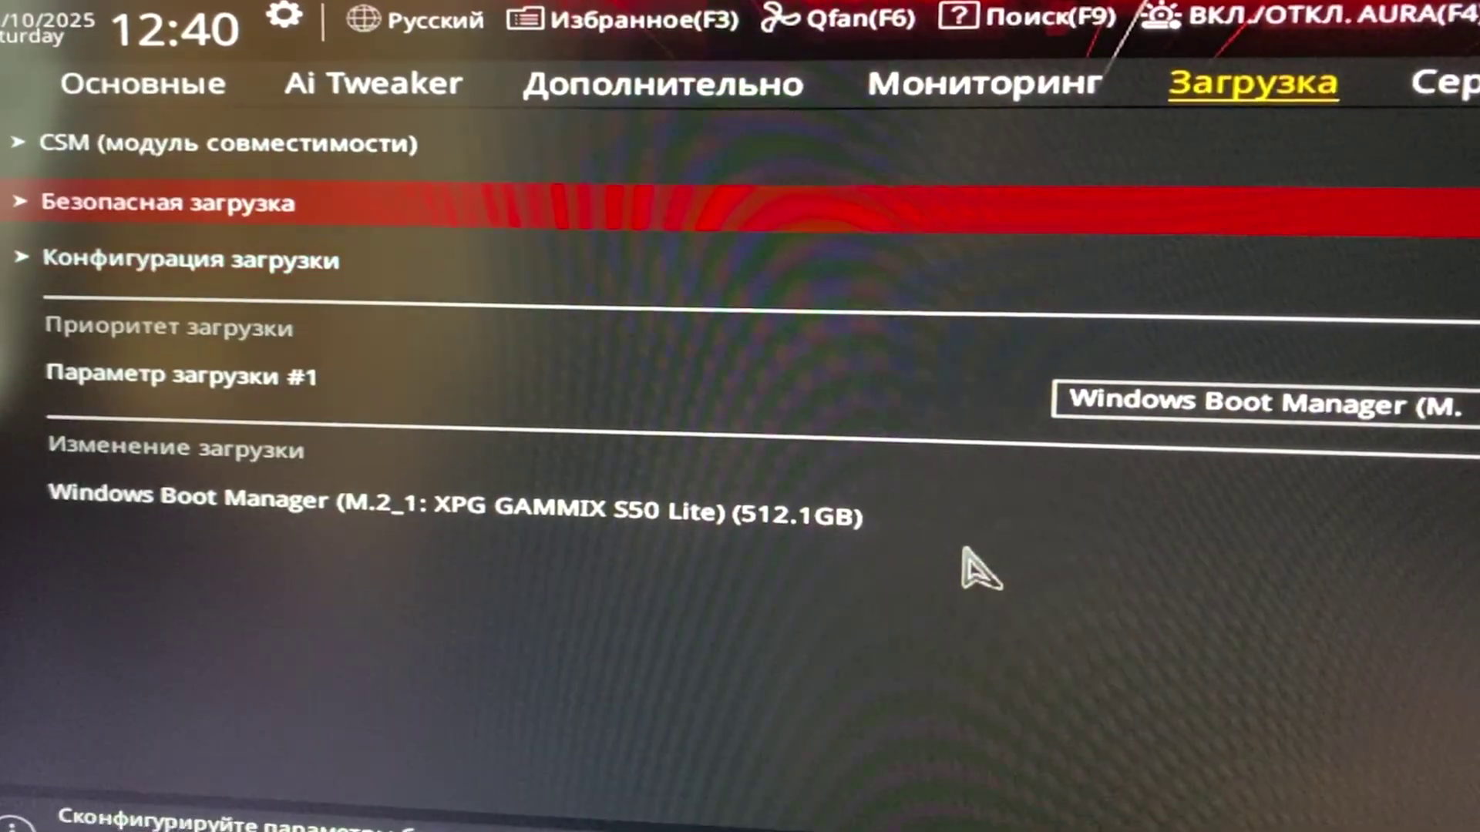
{"action": "key", "text": "Return"}
{"action": "key", "text": "Down"}
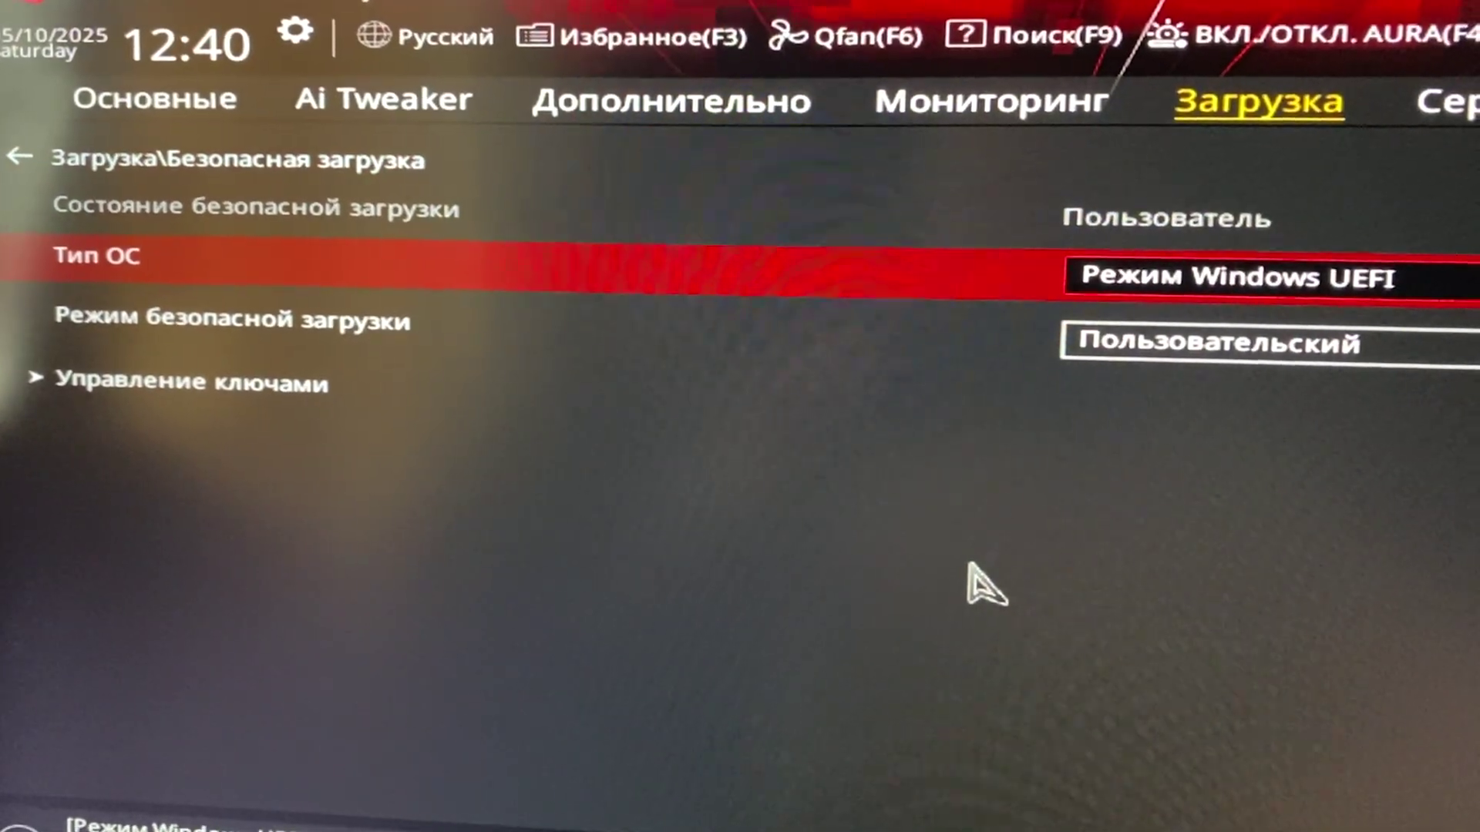
{"action": "key", "text": "Up"}
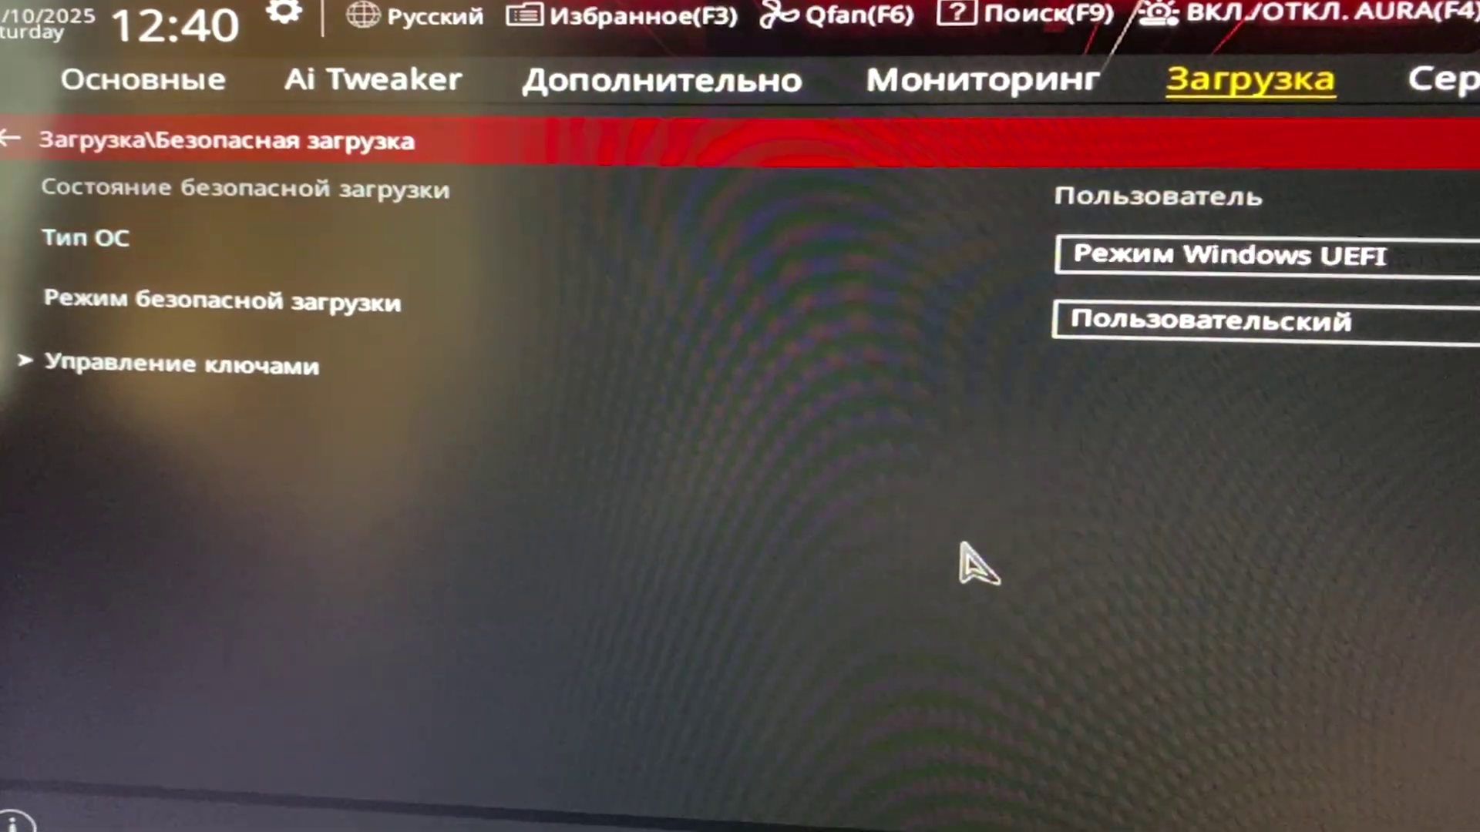
Examine the BIOS image rollback support setting and its choices in the service section.
{"action": "key", "text": "Right"}
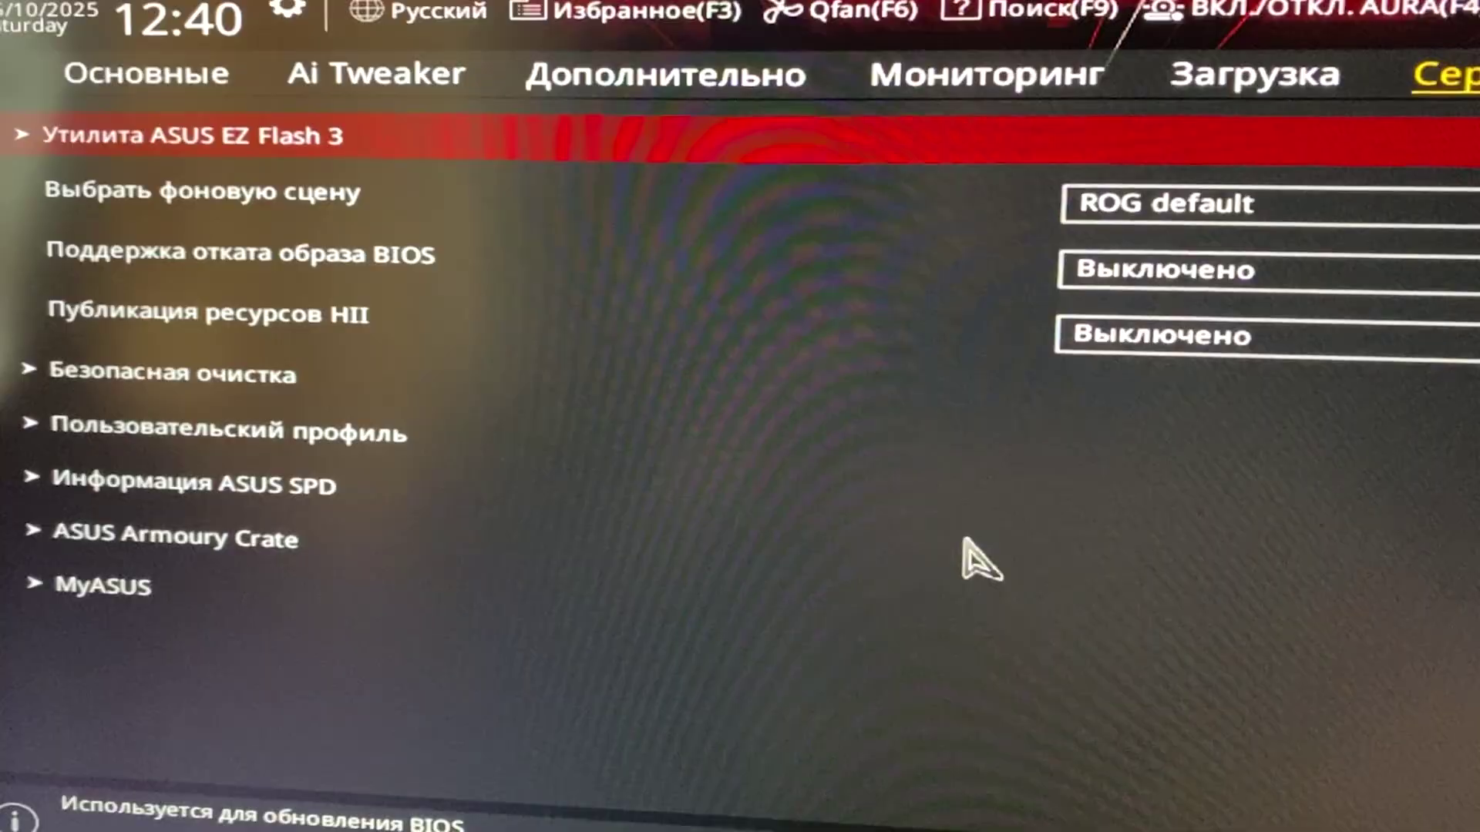
{"action": "key", "text": "Down"}
{"action": "key", "text": "Down"}
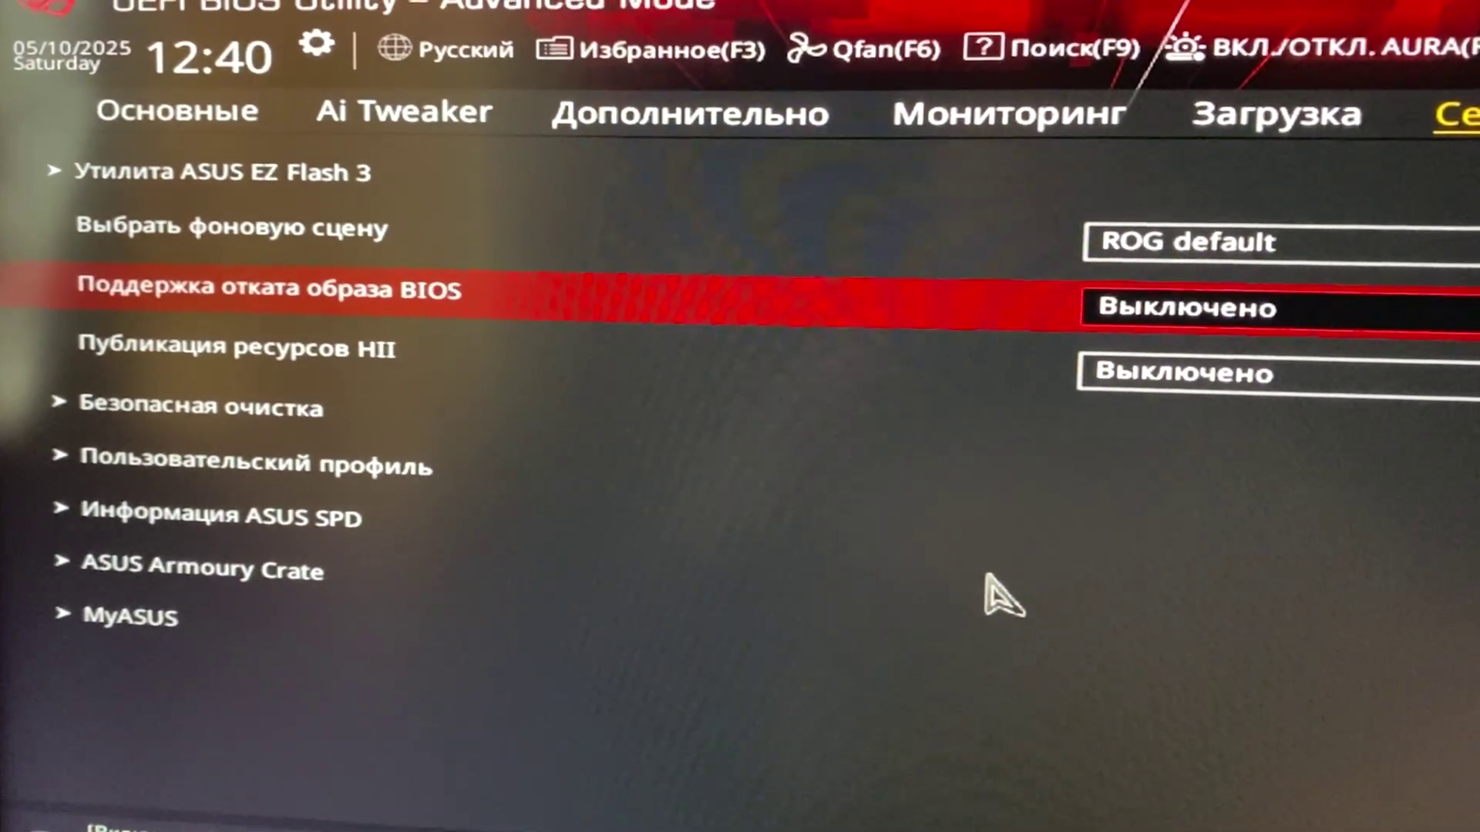
{"action": "key", "text": "Return"}
{"action": "key", "text": "Return"}
Return to the boot section and open the boot configuration page to examine its options.
{"action": "key", "text": "Left"}
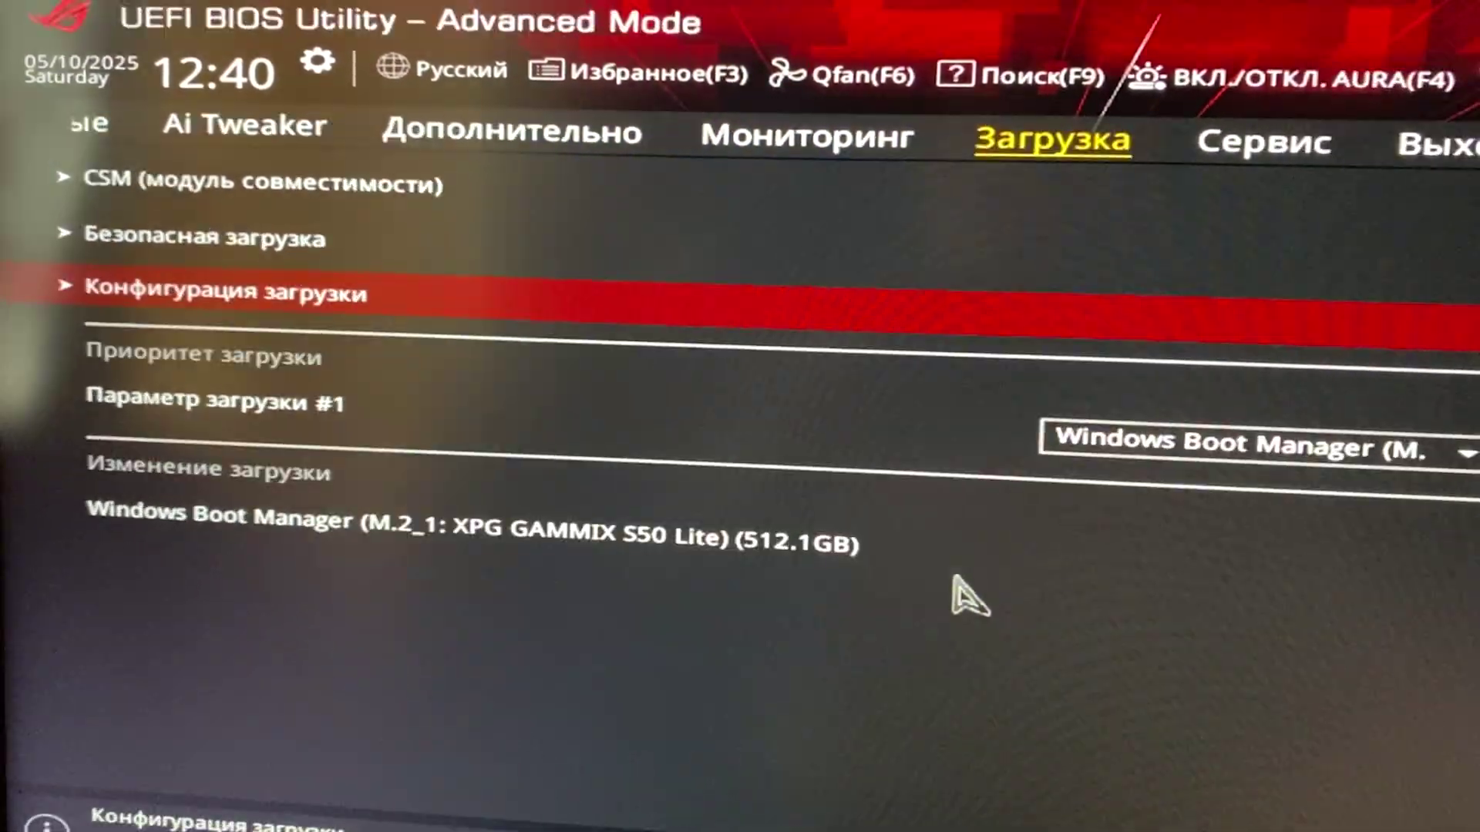
{"action": "key", "text": "Return"}
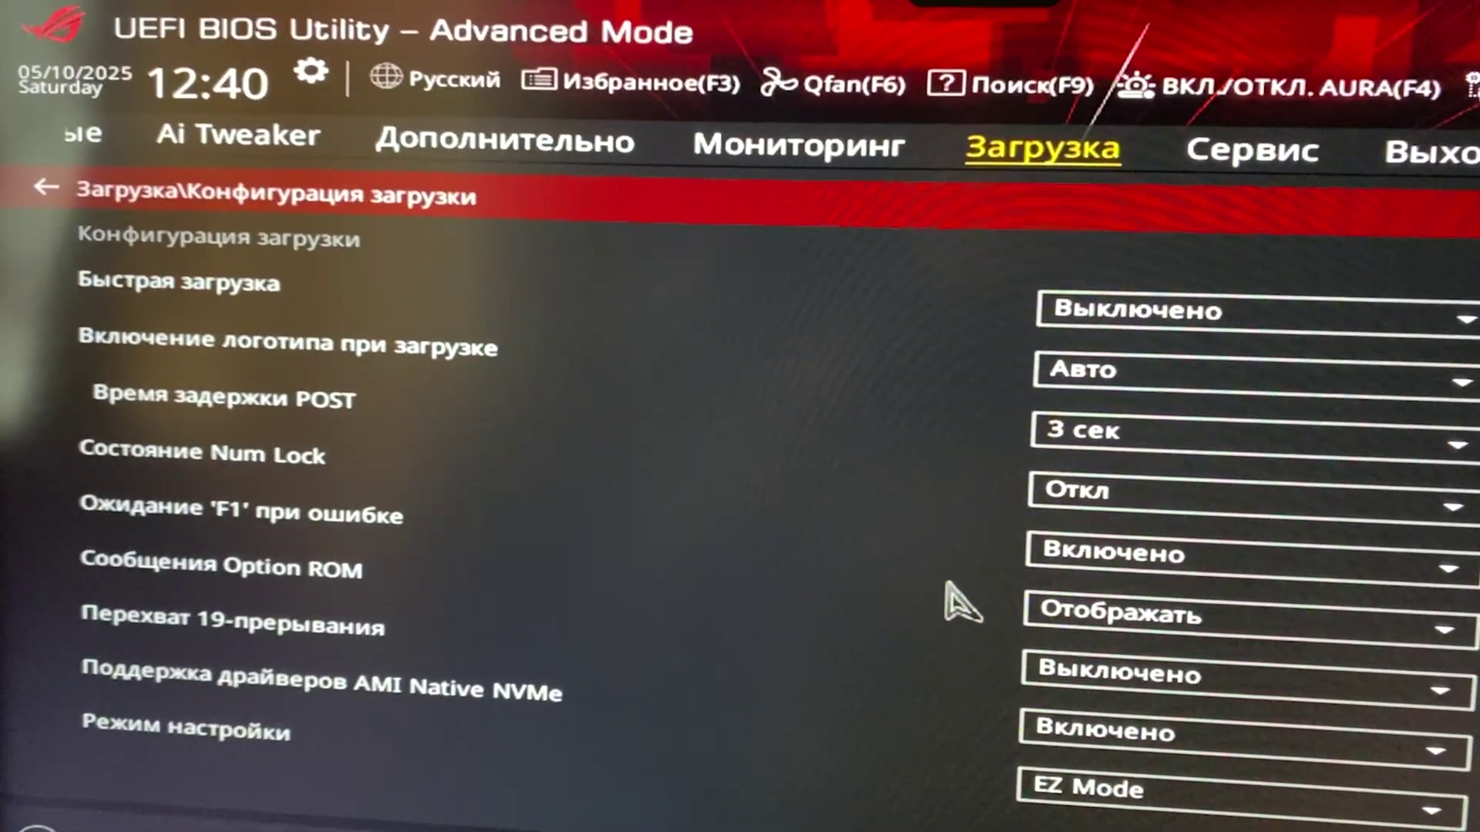
{"action": "key", "text": "Down"}
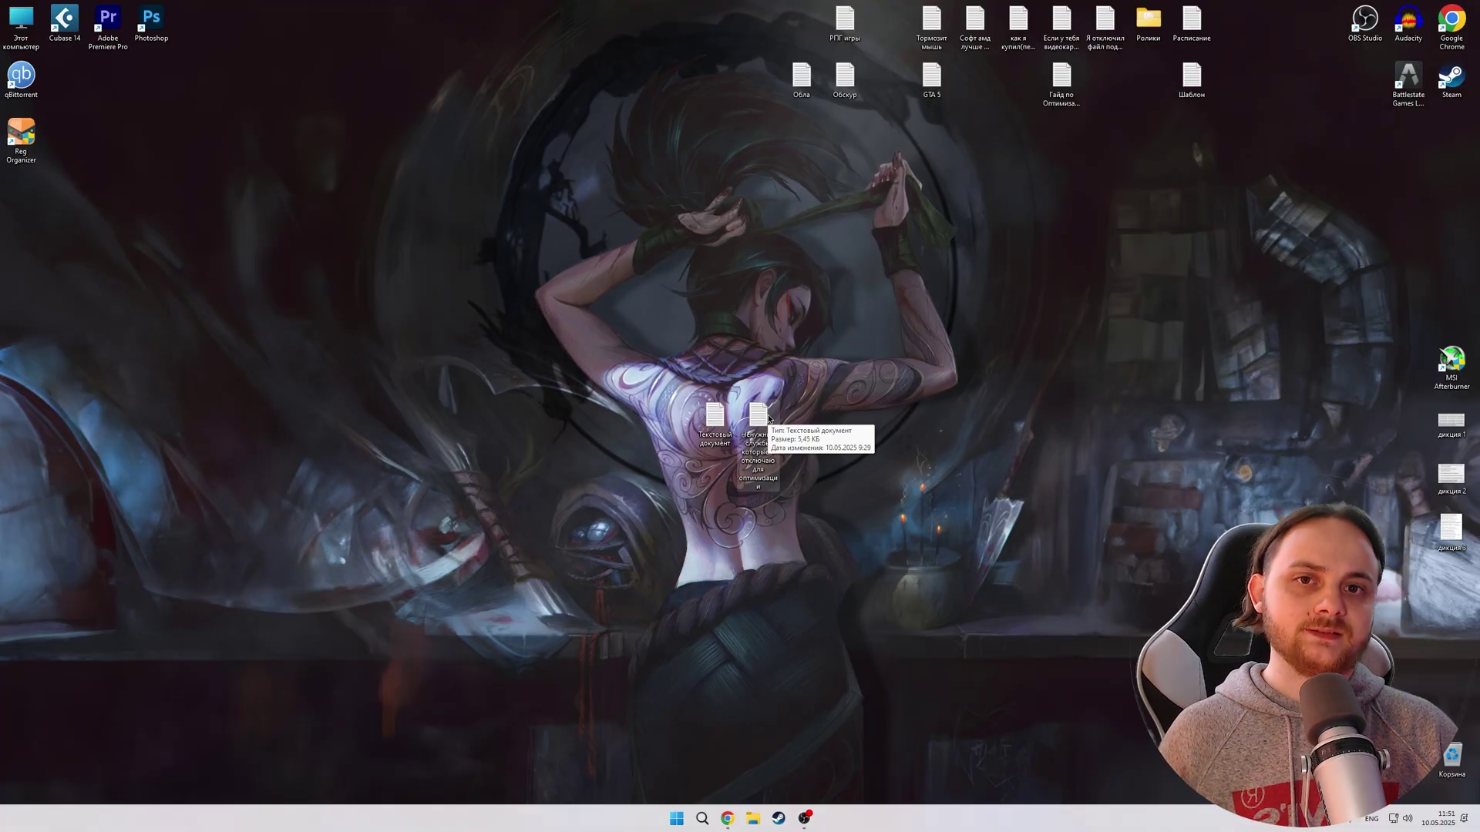
Open the text document listing unnecessary services and delete the SysMain line with the blank line below it.
{"action": "double_click", "coordinate": [767, 418]}
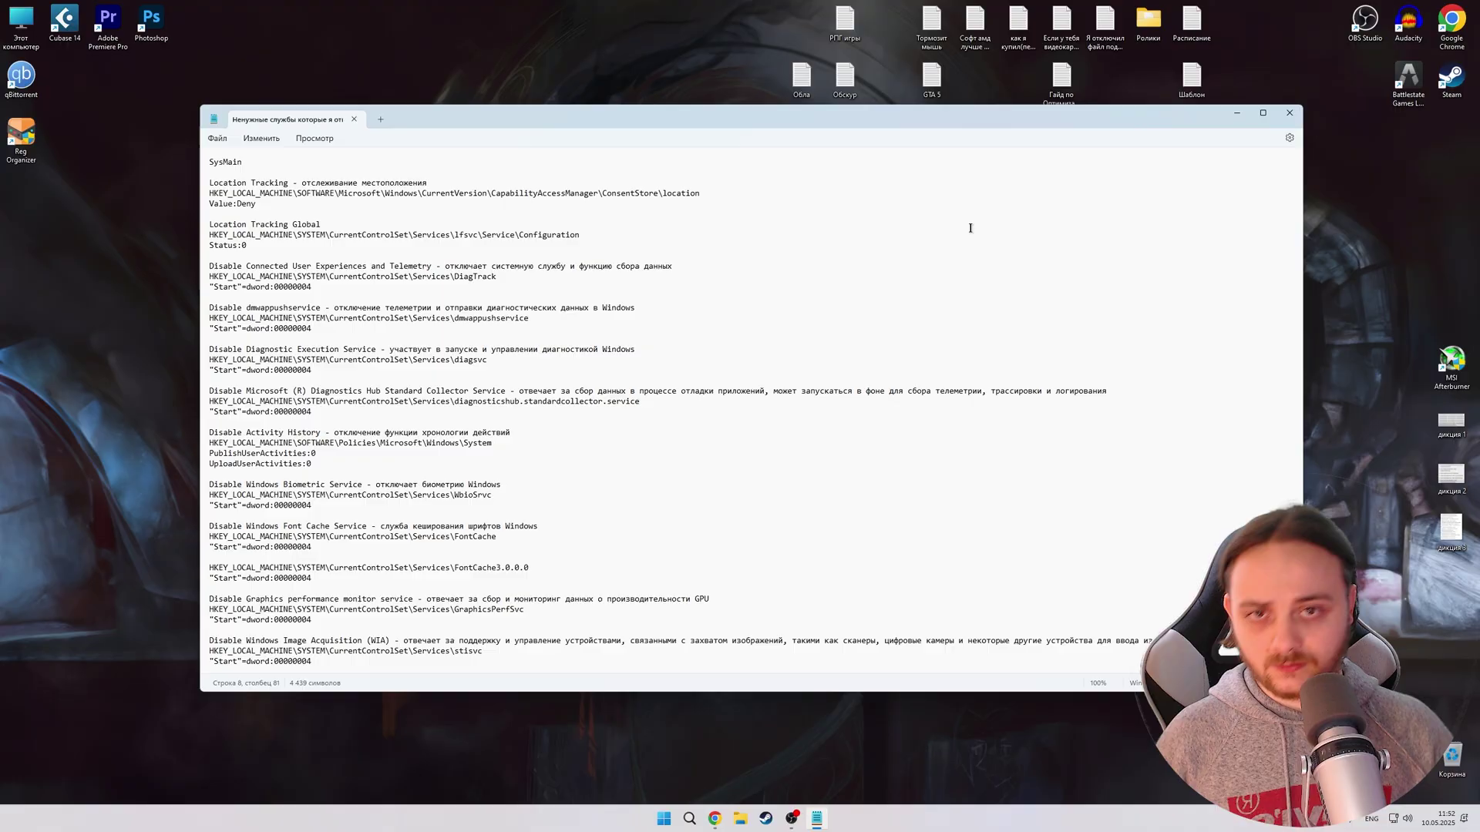
{"action": "key", "text": "ctrl+Home"}
{"action": "key", "text": "shift+Down"}
{"action": "key", "text": "shift+Down"}
{"action": "key", "text": "Delete"}
{"action": "left_click", "coordinate": [774, 260]}
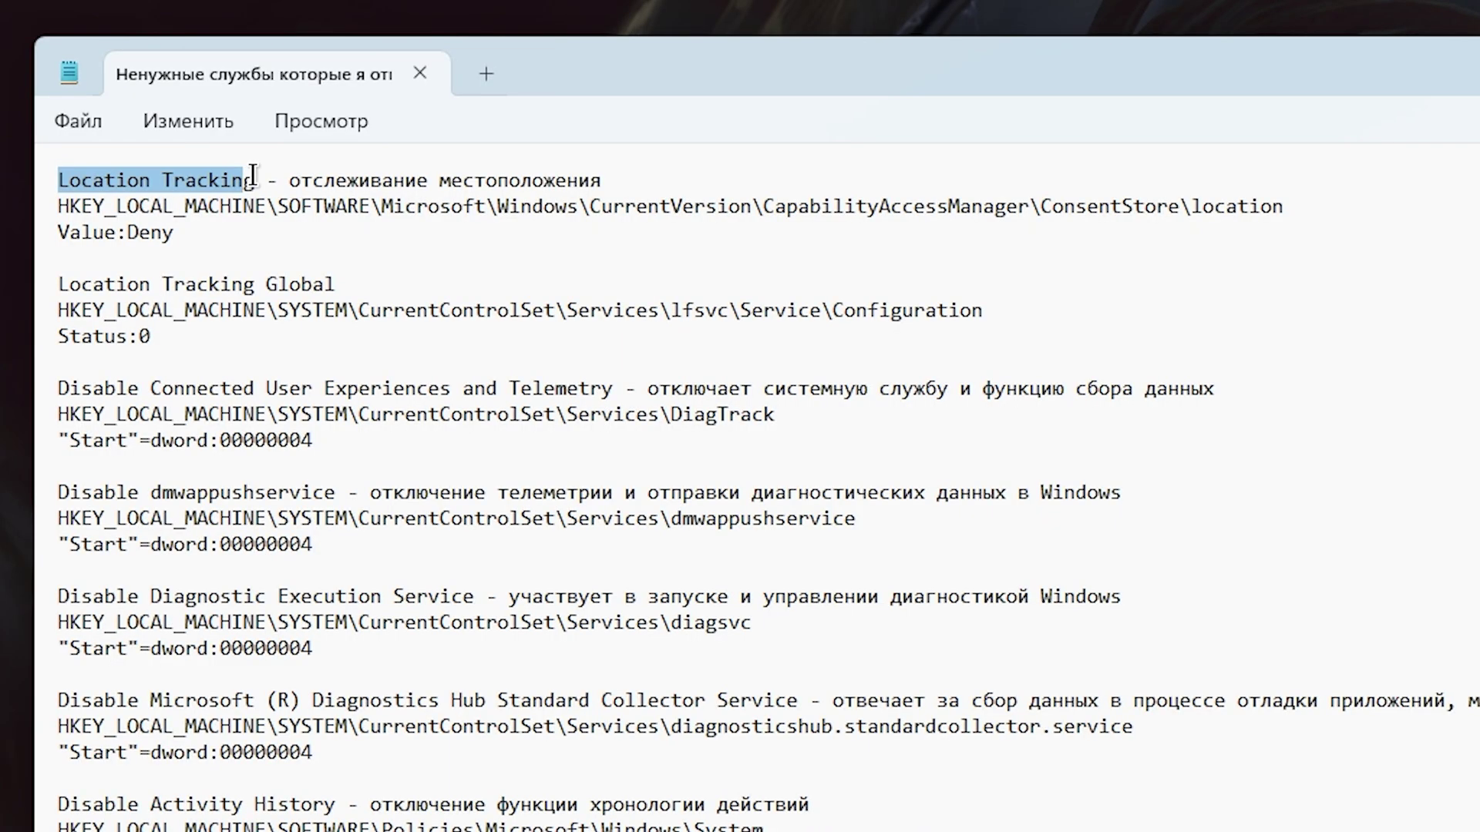
Highlight the Location Tracking heading and its description, and copy the registry path beneath them.
{"action": "left_click_drag", "start_coordinate": [257, 182], "coordinate": [210, 175]}
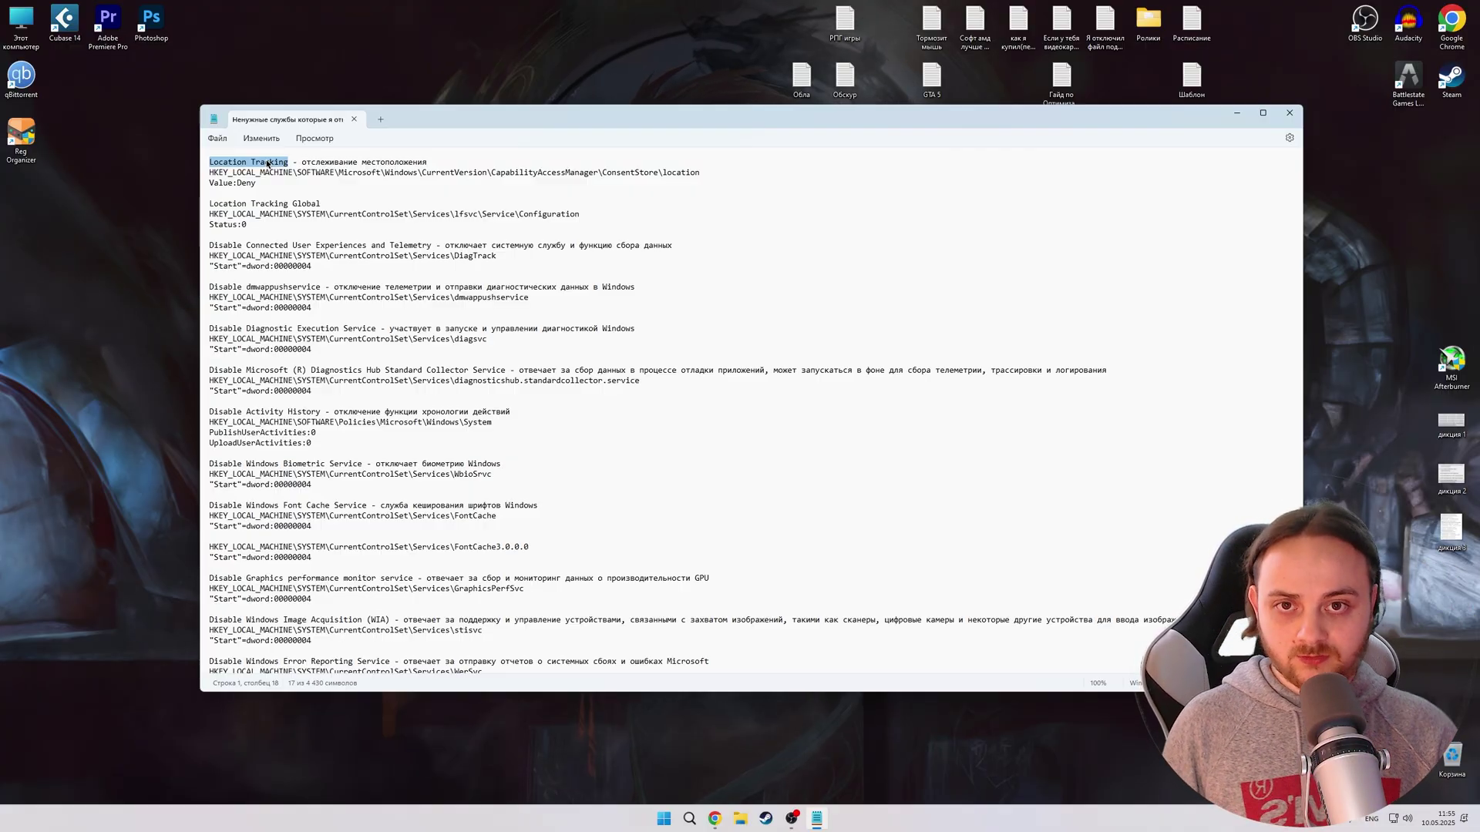
{"action": "left_click_drag", "start_coordinate": [301, 162], "coordinate": [426, 157]}
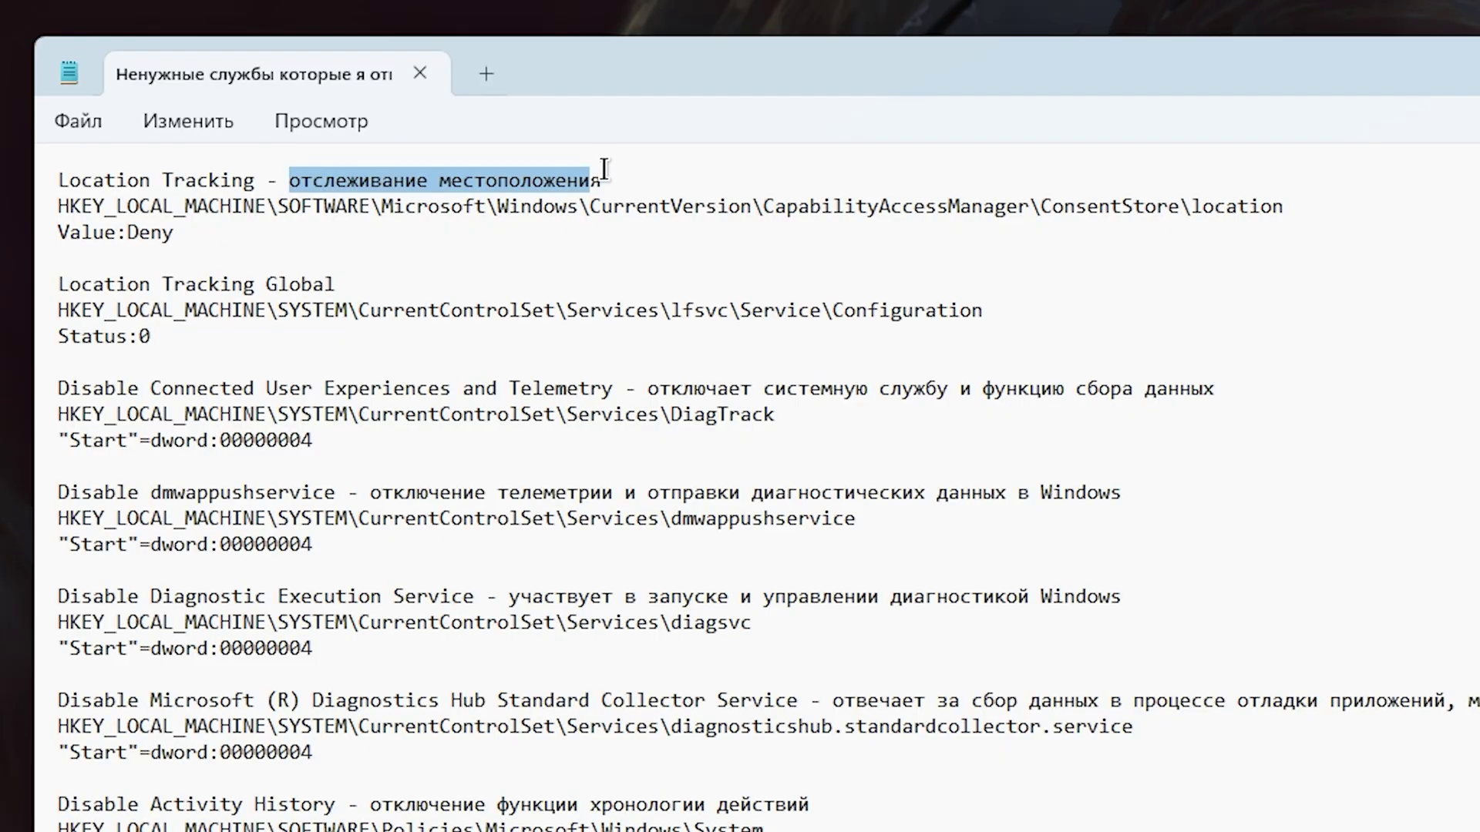
{"action": "left_click", "coordinate": [605, 171]}
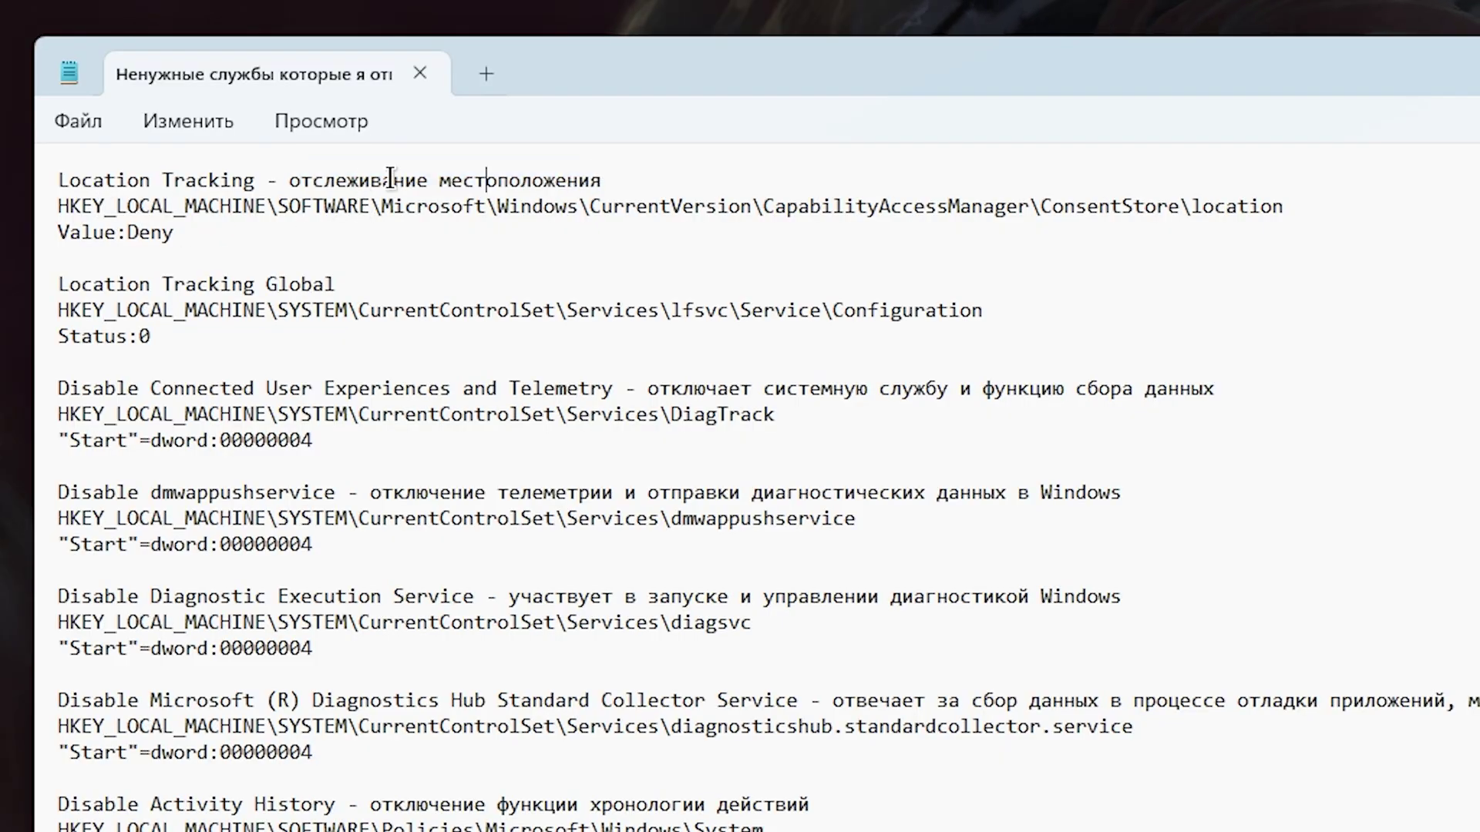
{"action": "left_click", "coordinate": [493, 181]}
{"action": "triple_click", "coordinate": [618, 211]}
{"action": "key", "text": "ctrl+c"}
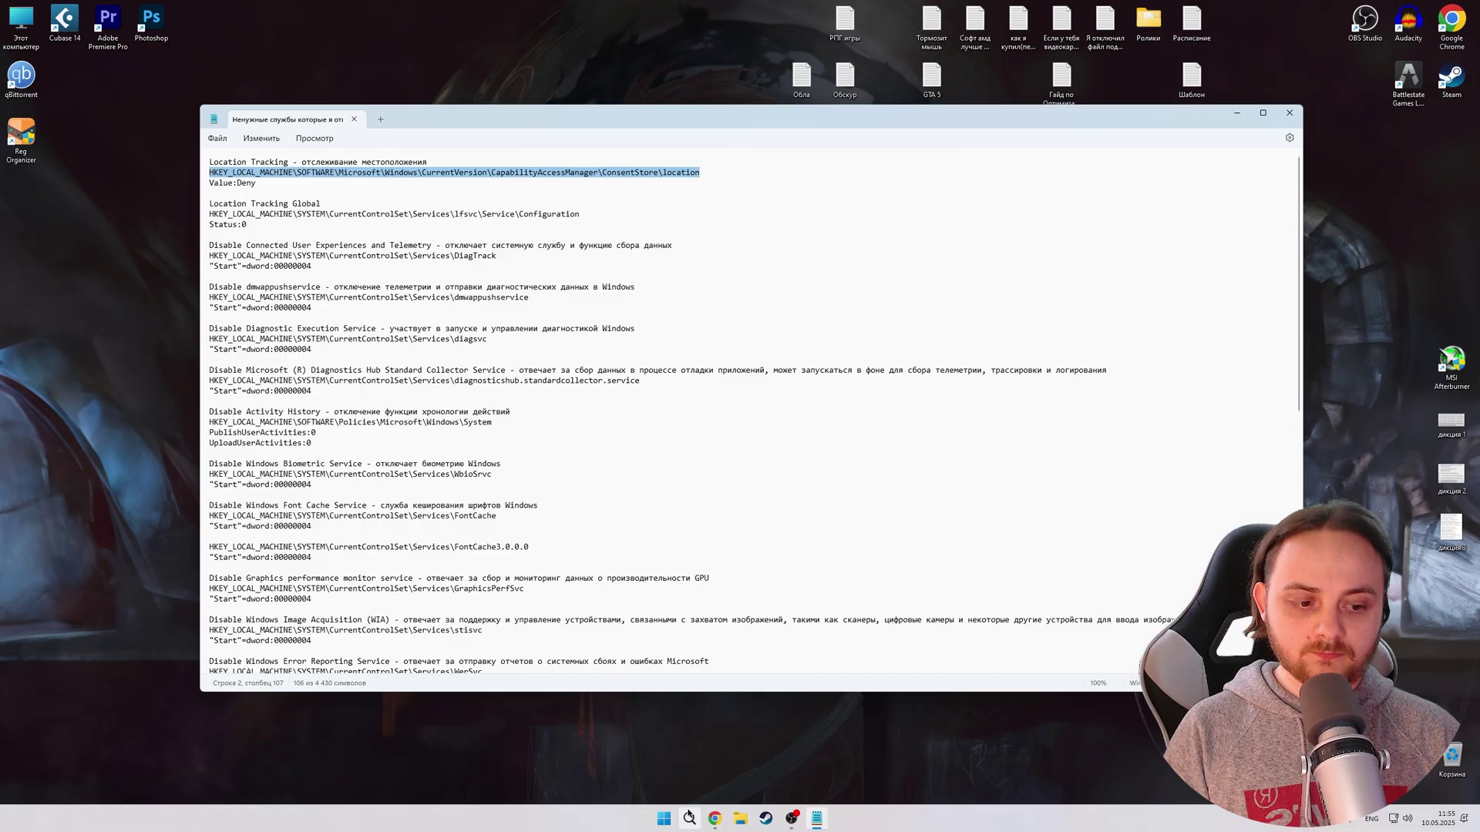
Search Windows for "редак" and open the Registry Editor.
{"action": "left_click", "coordinate": [688, 817]}
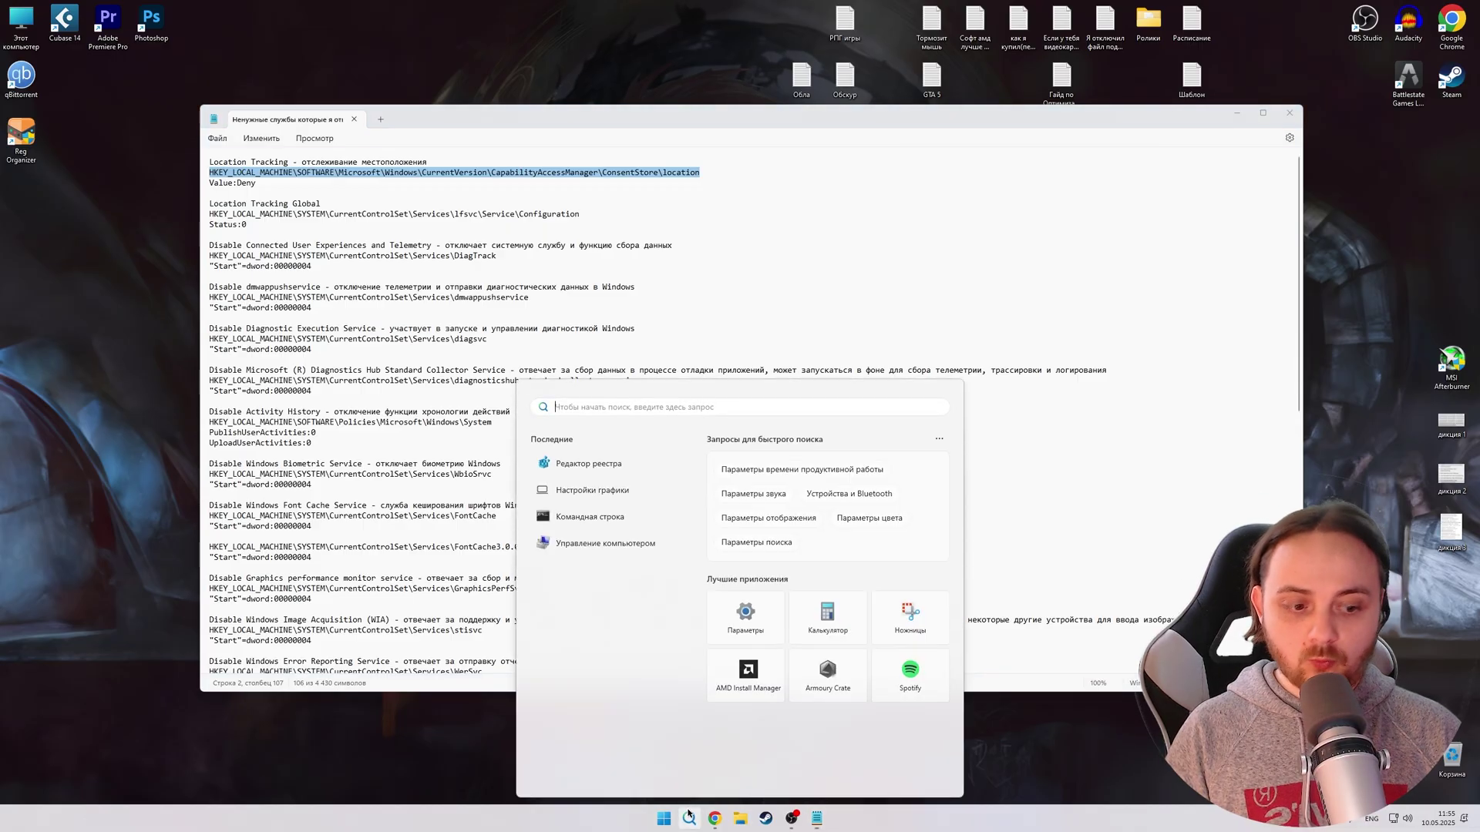
{"action": "type", "text": "rege"}
{"action": "key", "text": "BackSpace"}
{"action": "key", "text": "BackSpace"}
{"action": "key", "text": "BackSpace"}
{"action": "key", "text": "BackSpace"}
{"action": "key", "text": "alt+shift"}
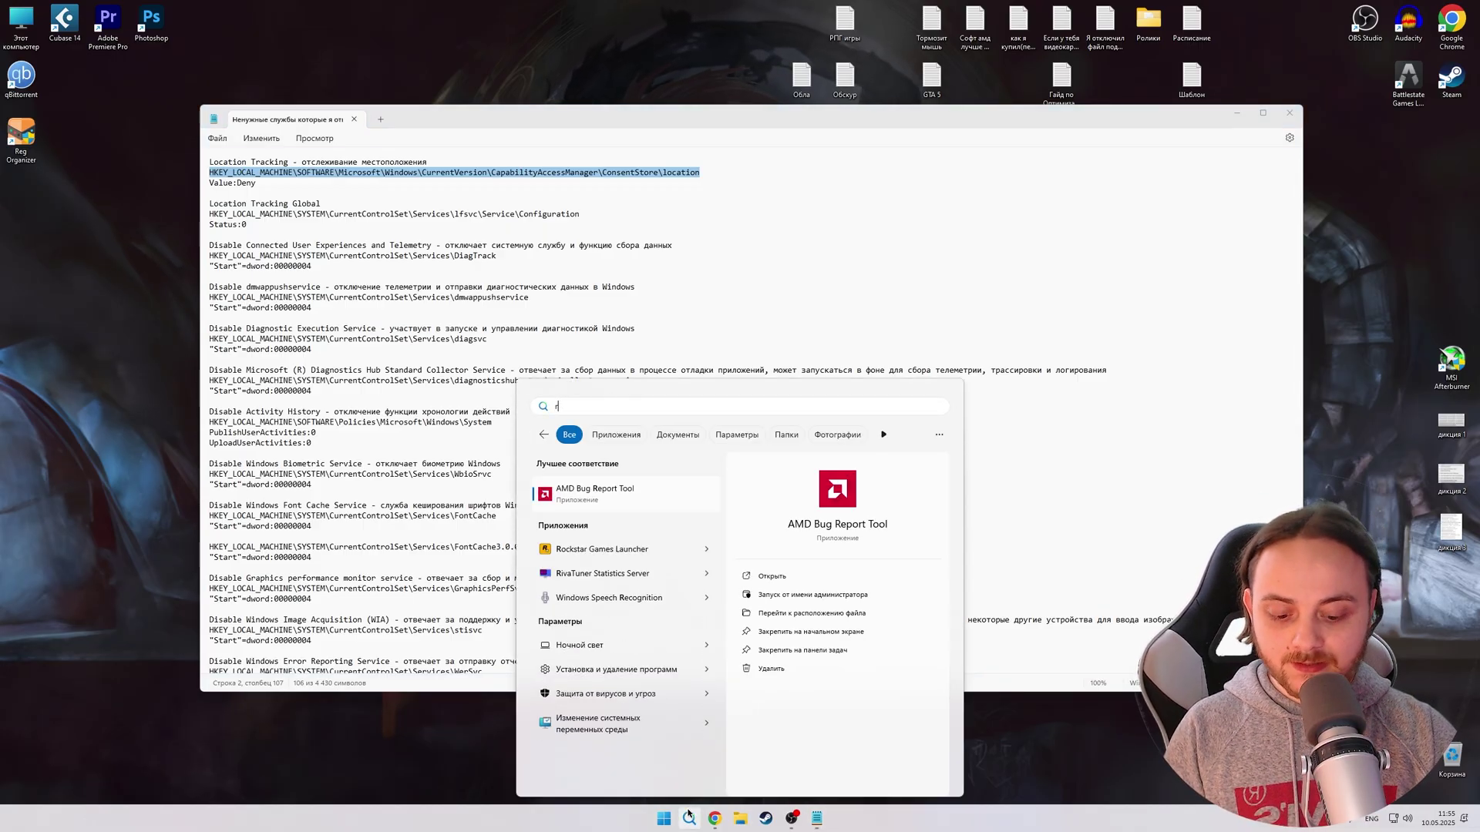
{"action": "type", "text": "редак"}
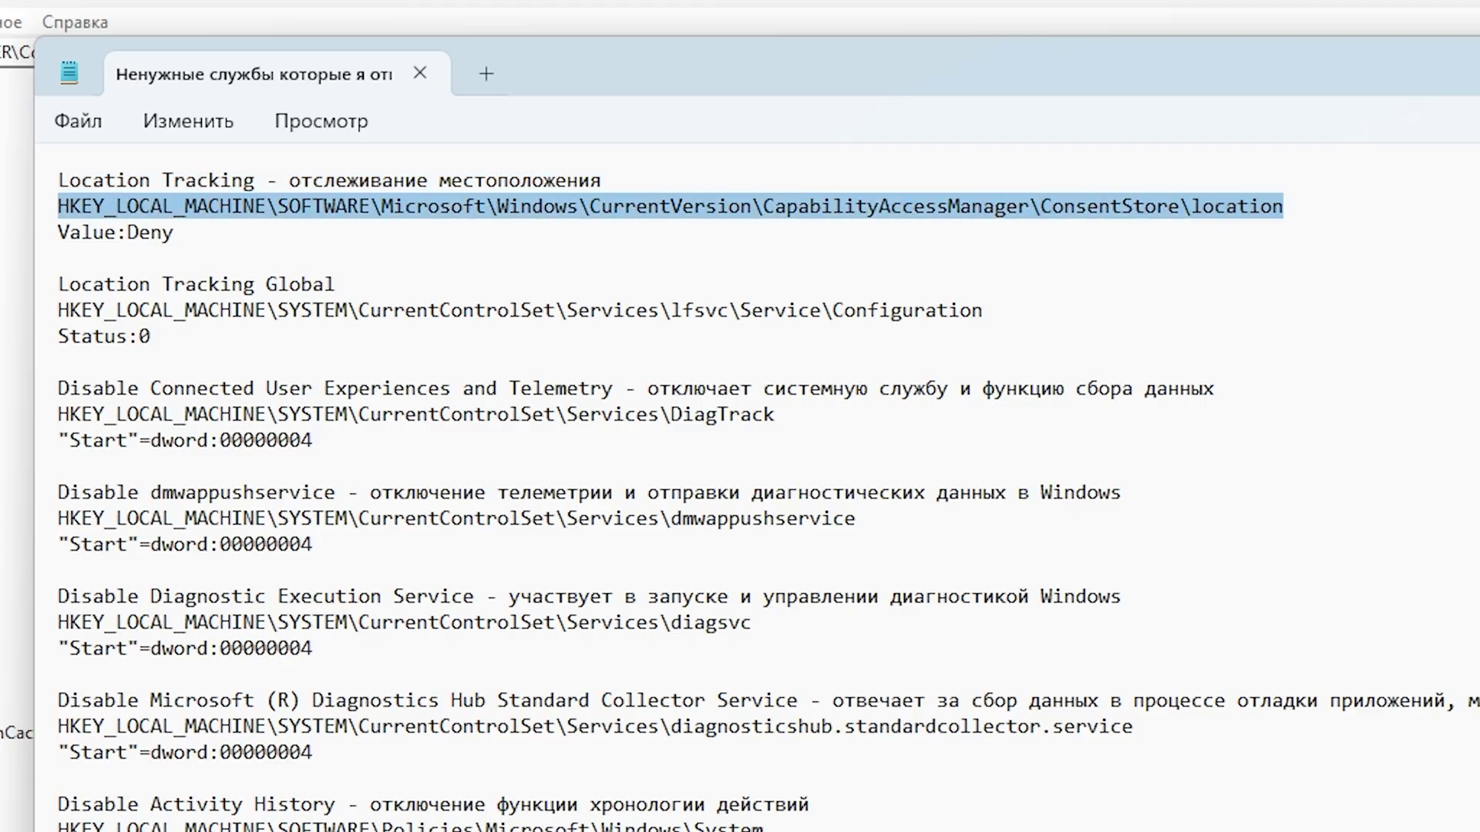
Copy the Location Tracking path from the notes again and go to the ConsentStore\location key in the Registry Editor.
{"action": "right_click", "coordinate": [368, 219]}
{"action": "left_click", "coordinate": [579, 365]}
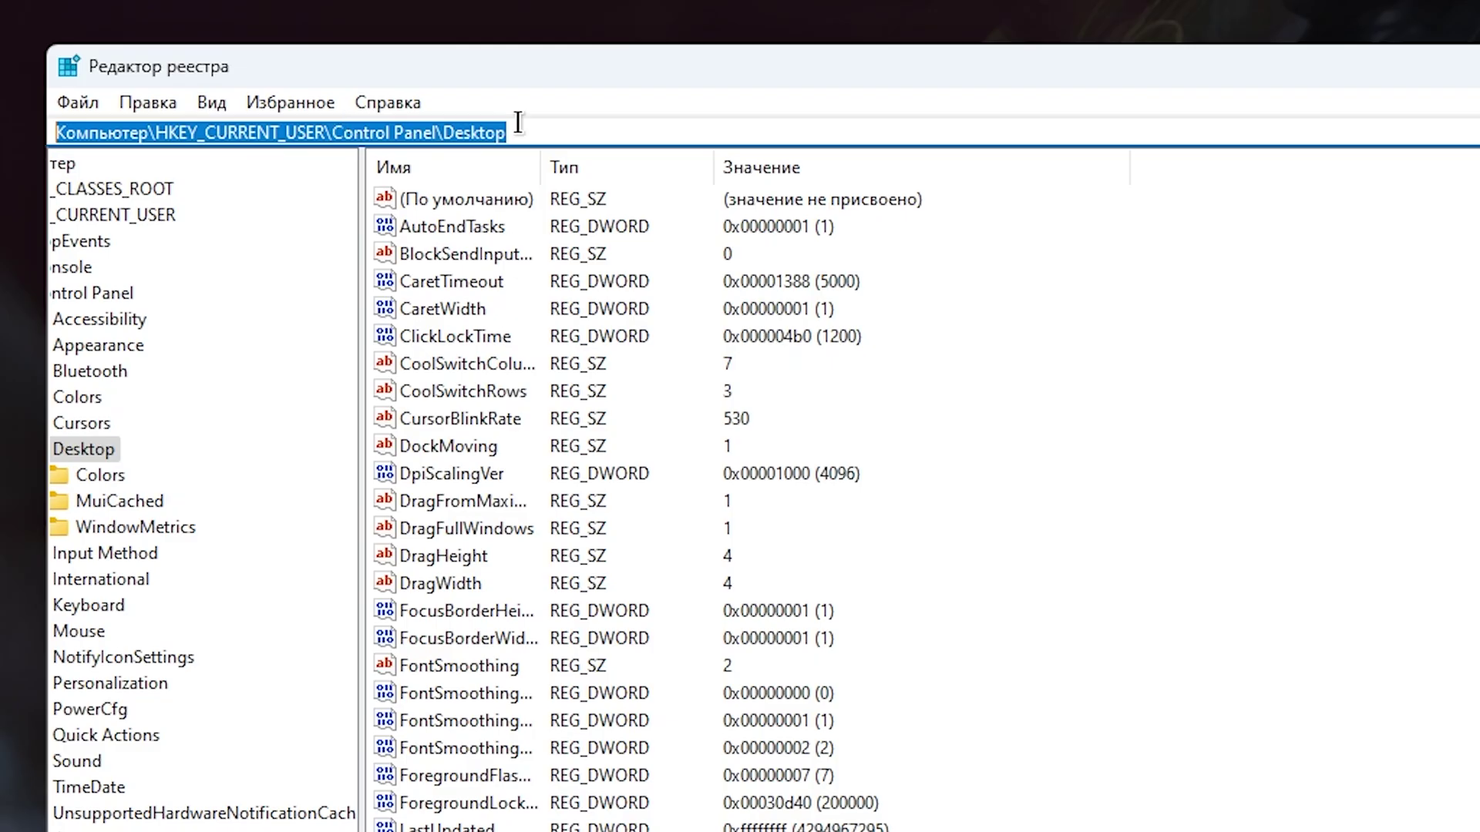
{"action": "left_click_drag", "start_coordinate": [516, 133], "coordinate": [198, 150]}
{"action": "key", "text": "ctrl+v"}
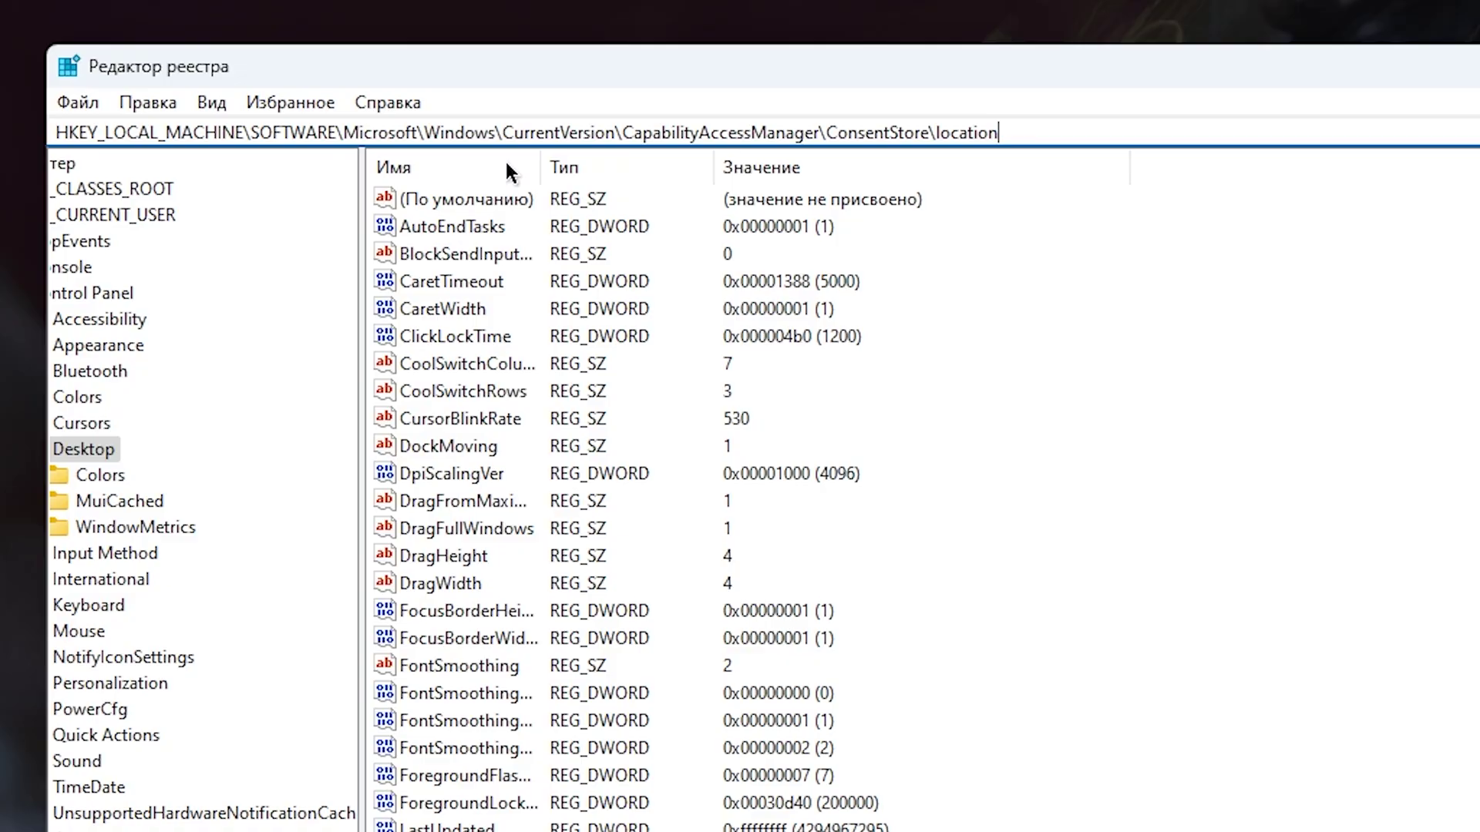
{"action": "key", "text": "Return"}
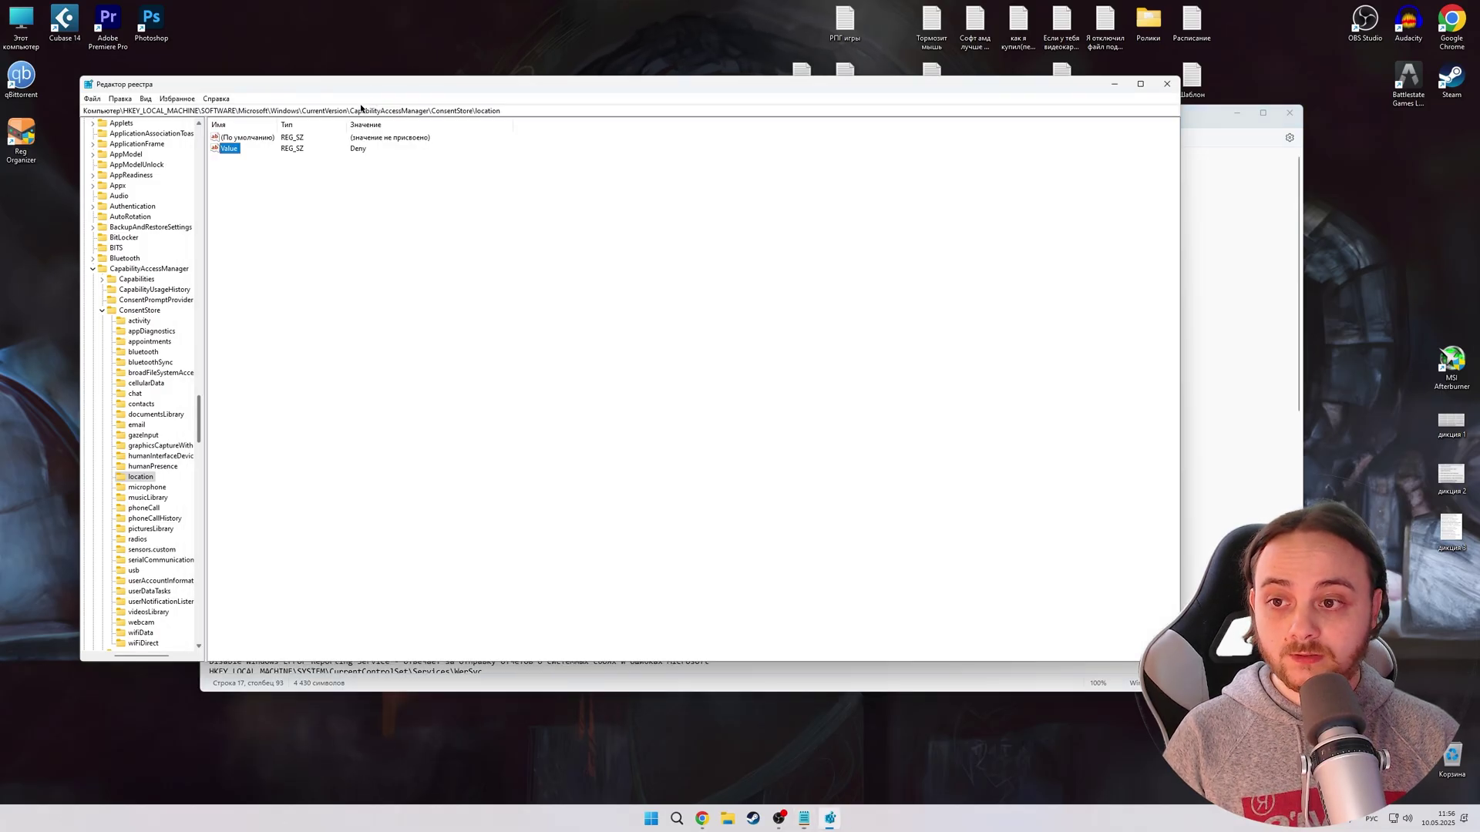
{"action": "key", "text": "Return"}
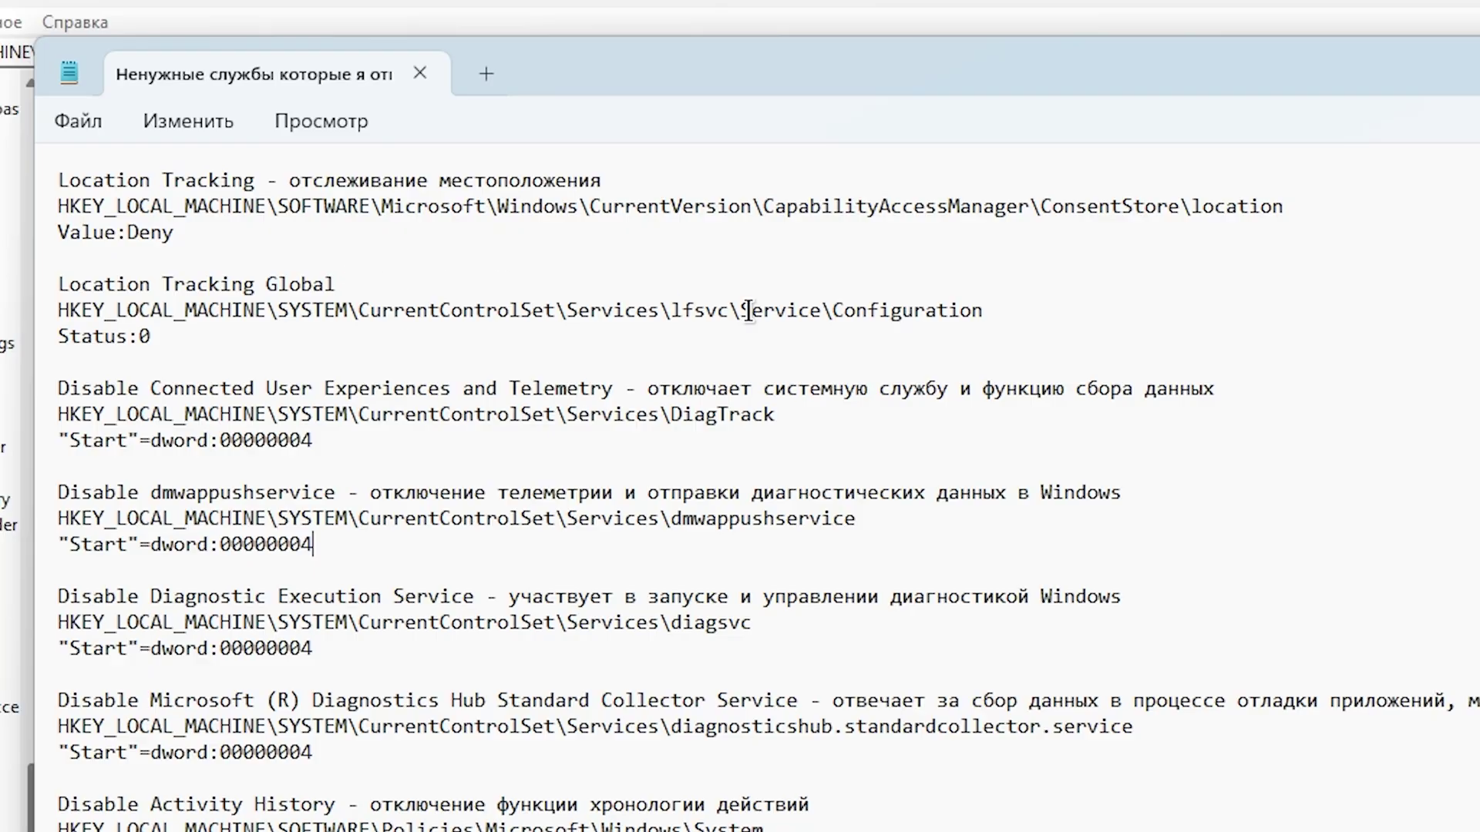
Copy the Location Tracking Global path from the notes and go to the lfsvc\Service\Configuration key in the Registry Editor.
{"action": "left_click_drag", "start_coordinate": [579, 215], "coordinate": [208, 215]}
{"action": "key", "text": "ctrl+c"}
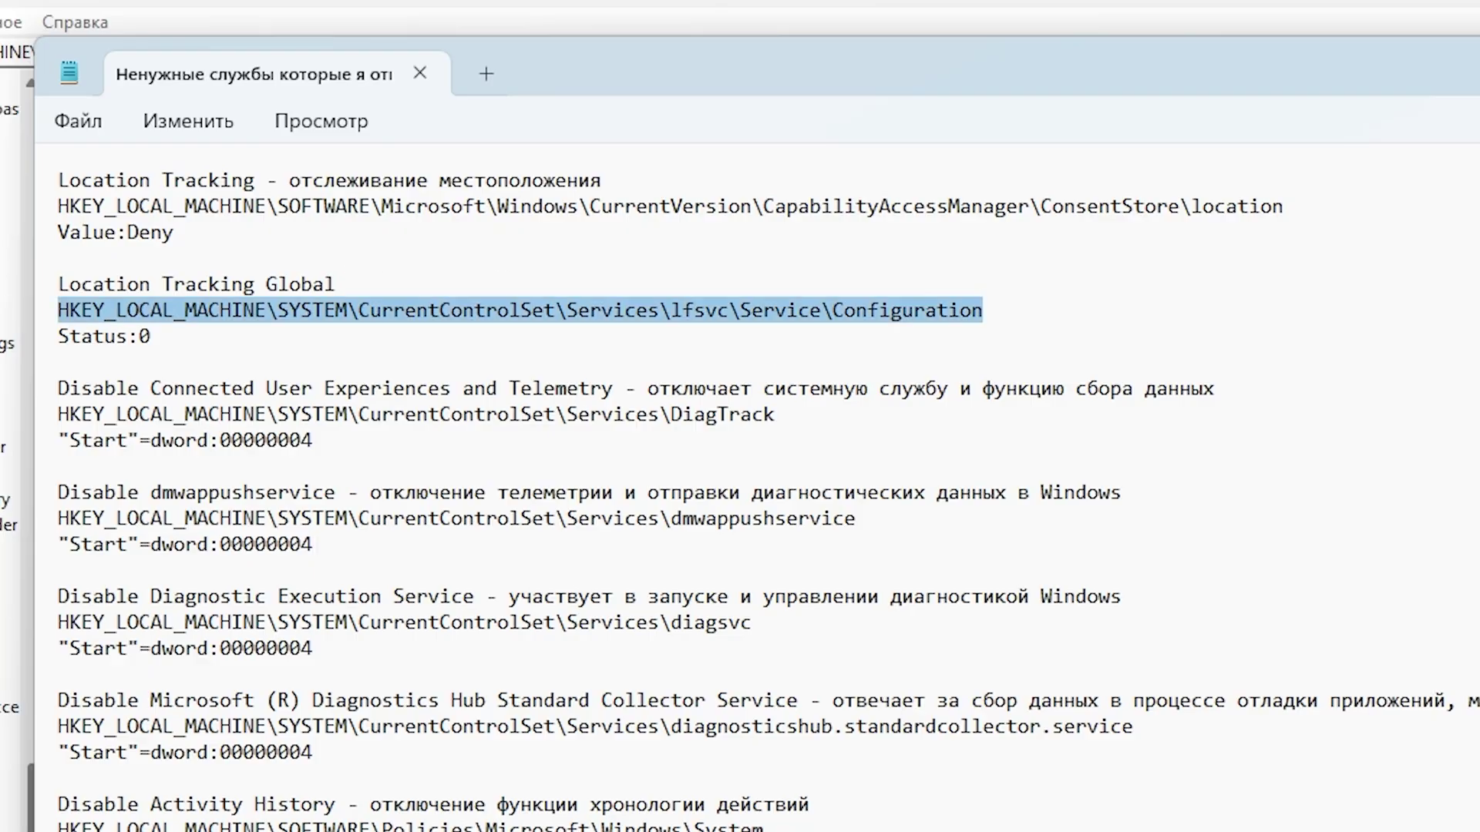
{"action": "right_click", "coordinate": [266, 310]}
{"action": "left_click", "coordinate": [373, 462]}
{"action": "left_click", "coordinate": [462, 51]}
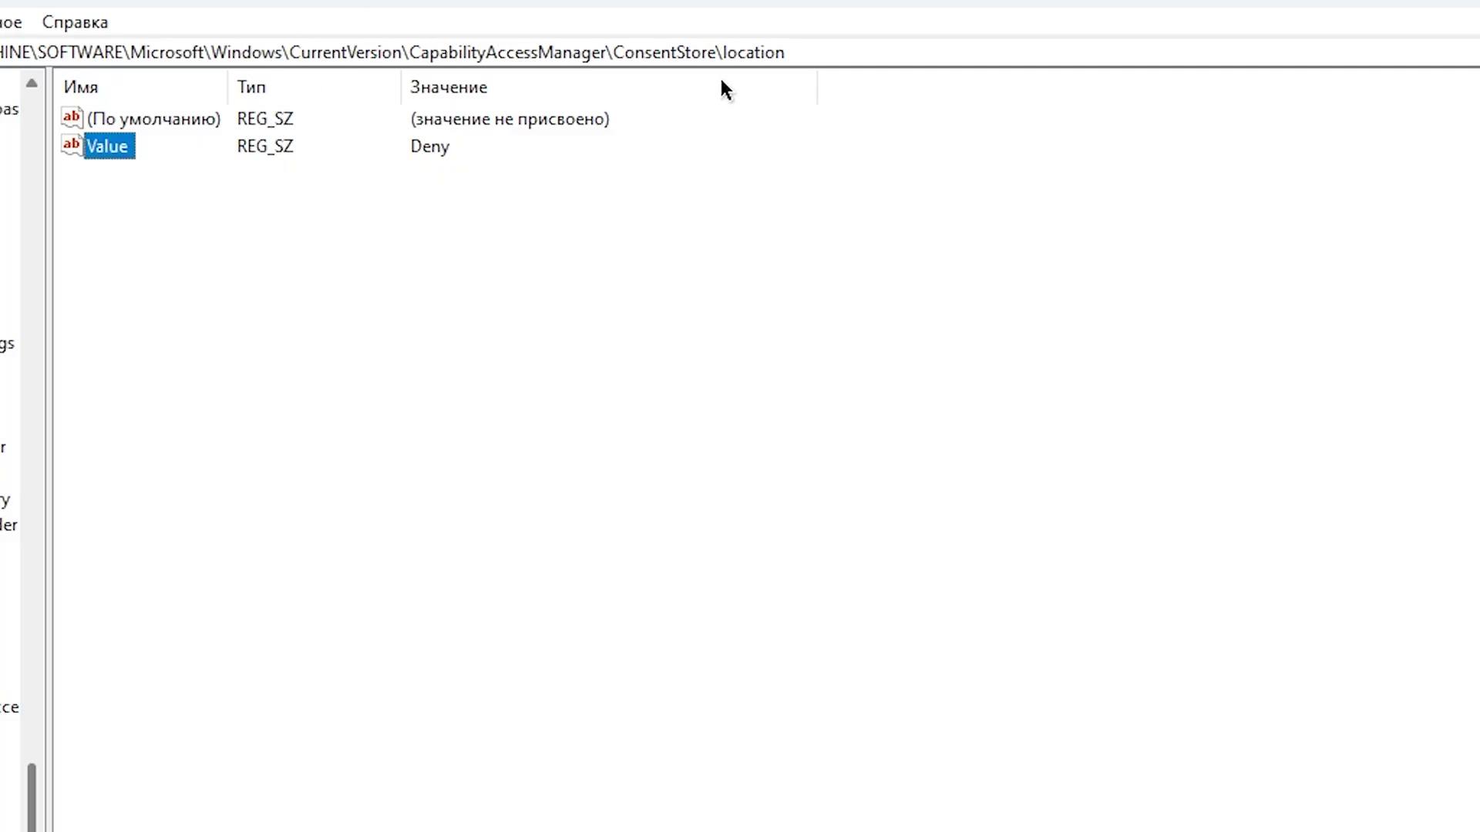
{"action": "key", "text": "ctrl+v"}
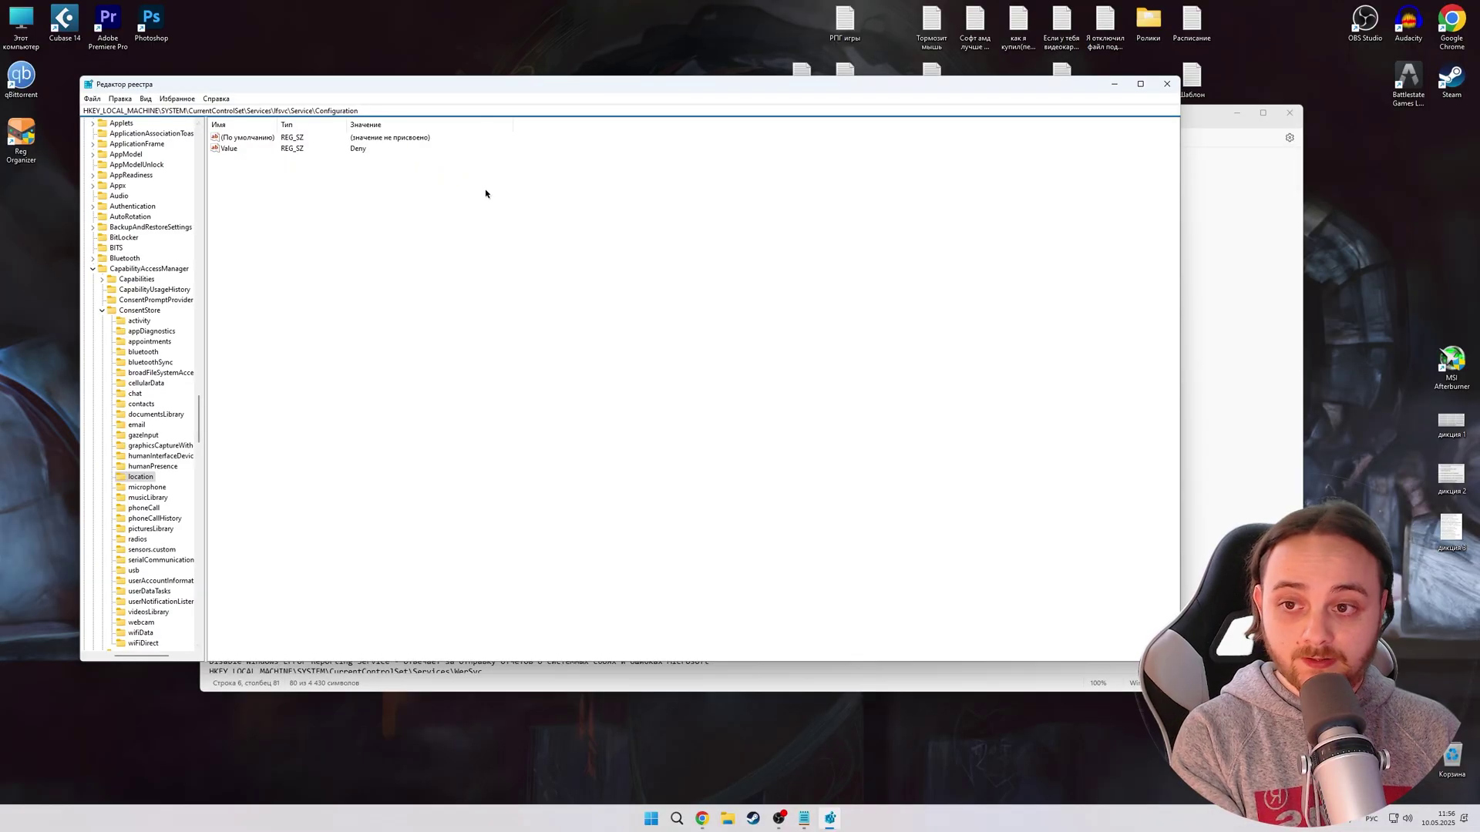
{"action": "key", "text": "Return"}
{"action": "key", "text": "alt+Tab"}
{"action": "left_click", "coordinate": [413, 88]}
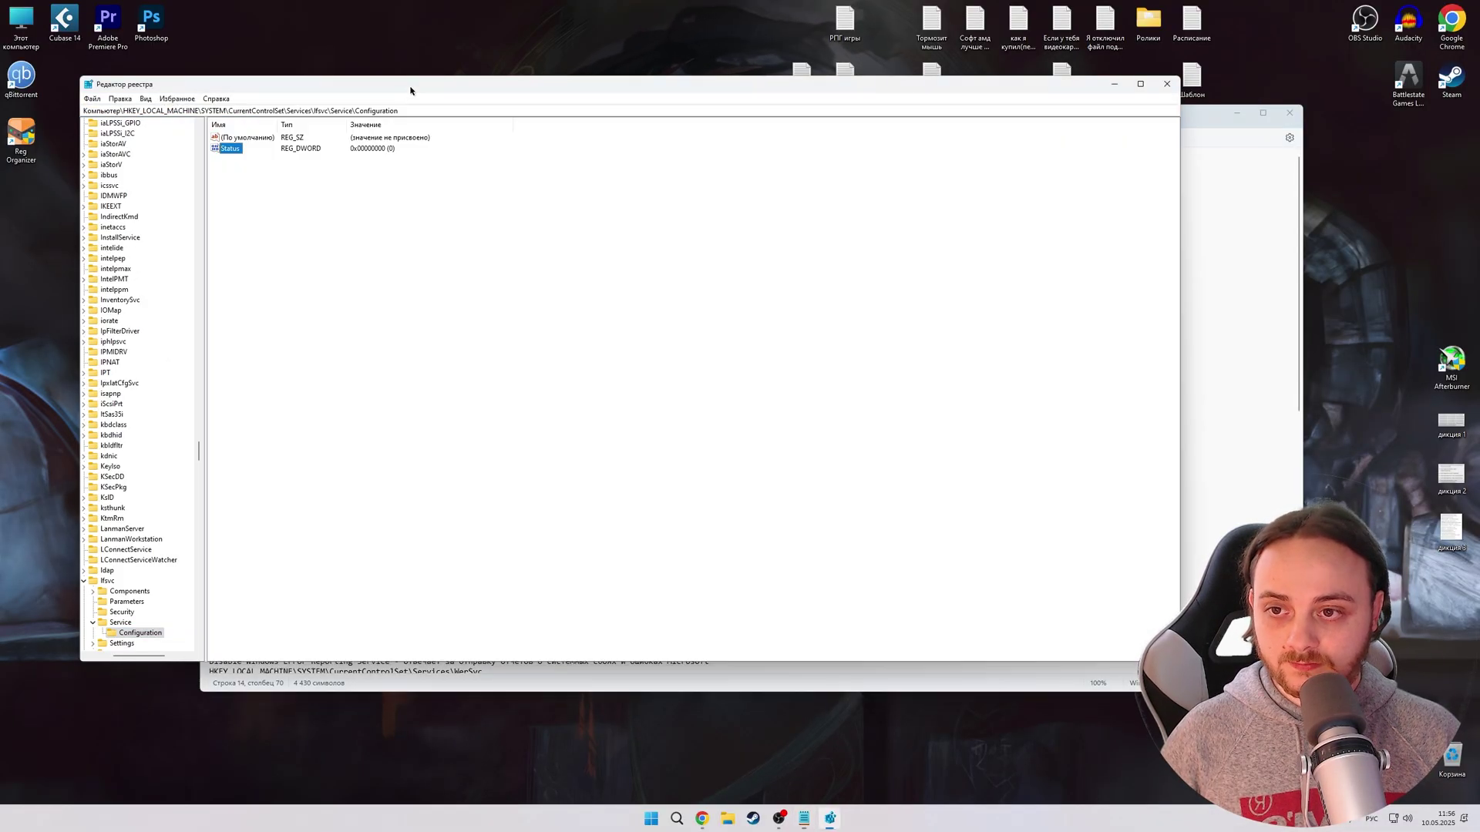
Inspect the Status value of the lfsvc Configuration key and switch back to the service notes.
{"action": "left_click", "coordinate": [234, 150]}
{"action": "double_click", "coordinate": [234, 149]}
{"action": "left_click", "coordinate": [275, 229]}
{"action": "left_click", "coordinate": [690, 312]}
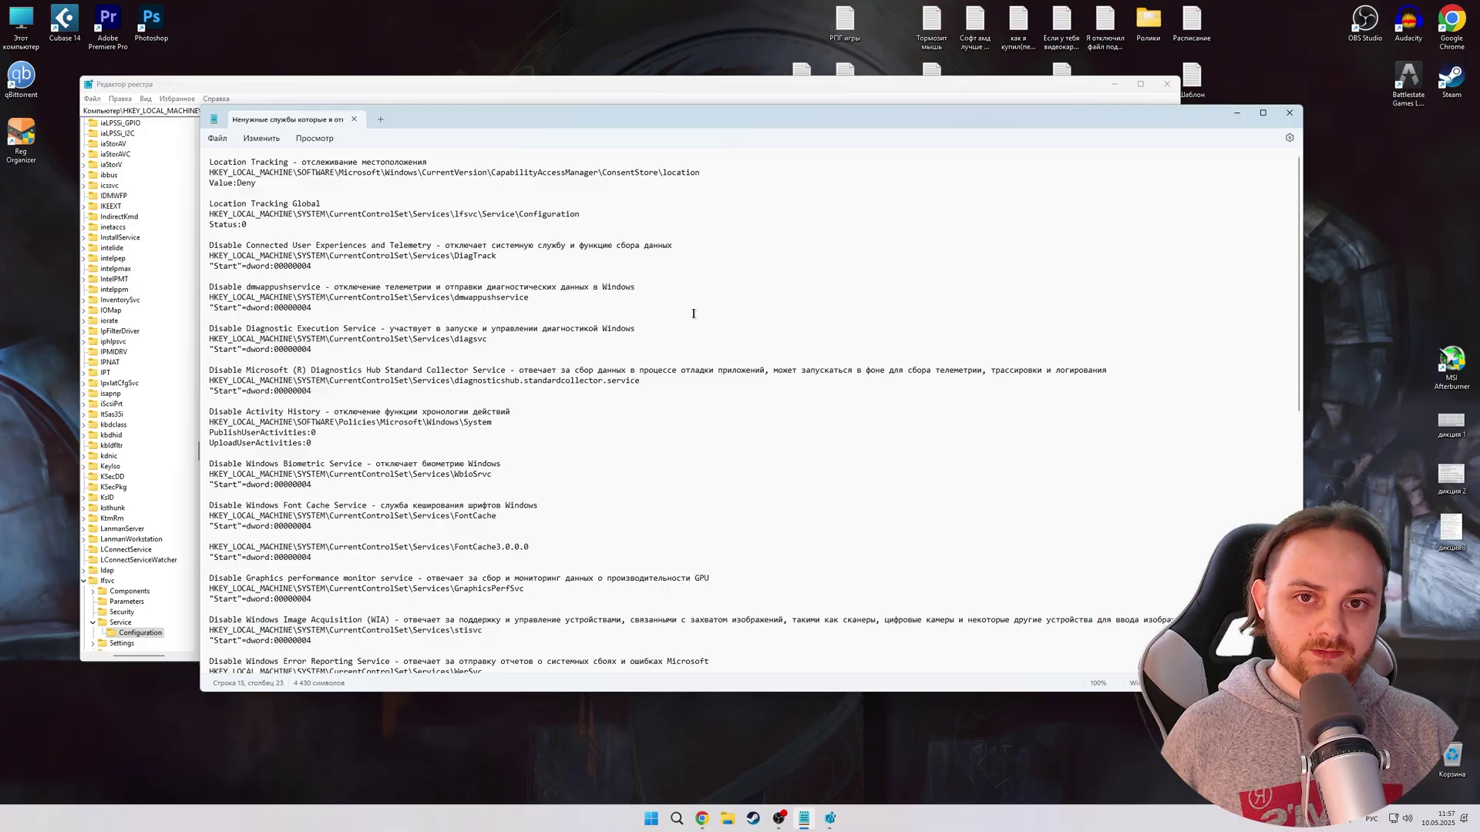
{"action": "left_click", "coordinate": [1264, 293]}
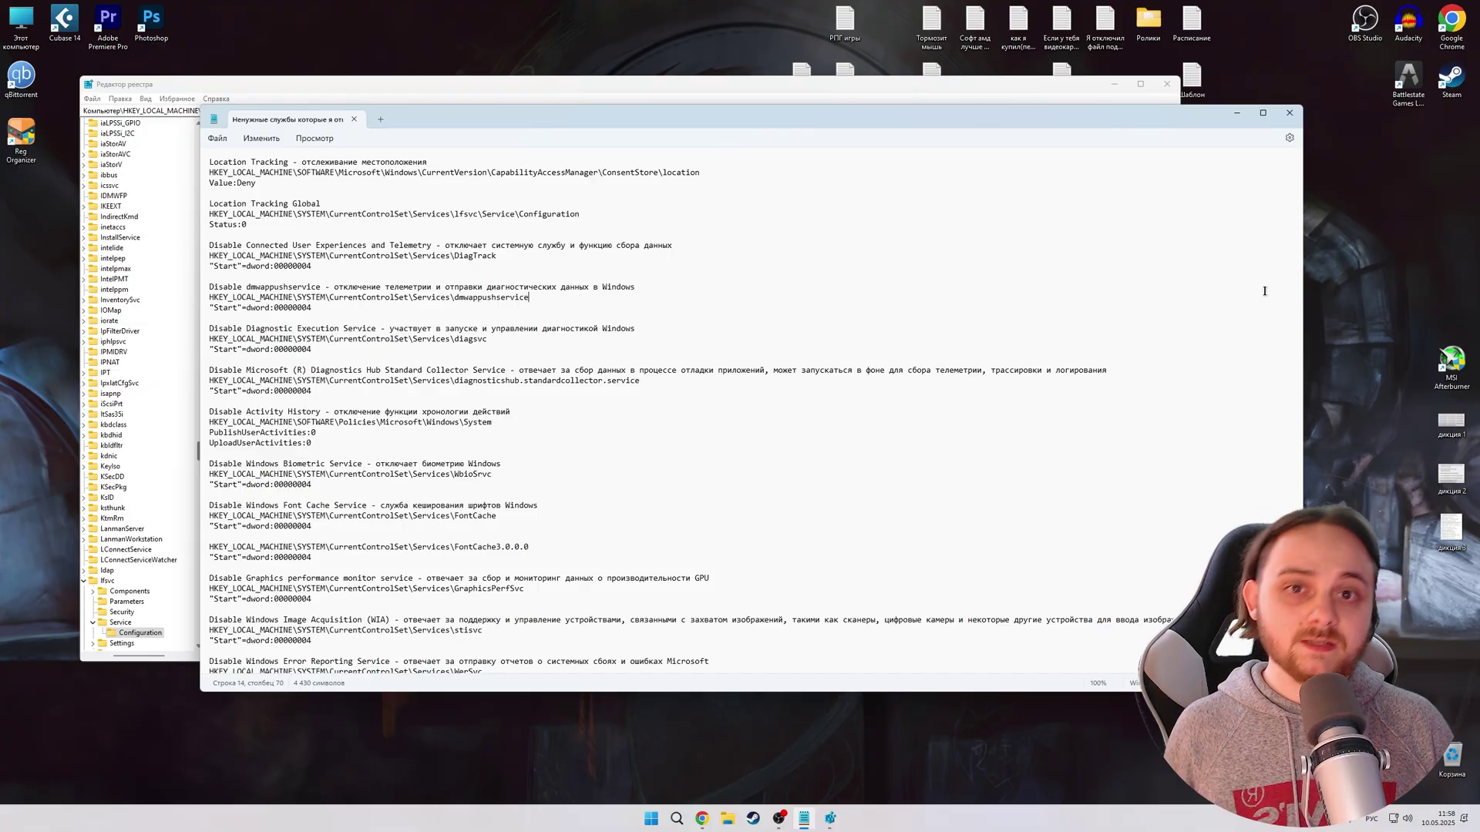
Copy the DiagTrack path for Connected User Experiences and Telemetry and go to that key in the Registry Editor.
{"action": "left_click_drag", "start_coordinate": [209, 255], "coordinate": [500, 255]}
{"action": "key", "text": "ctrl+c"}
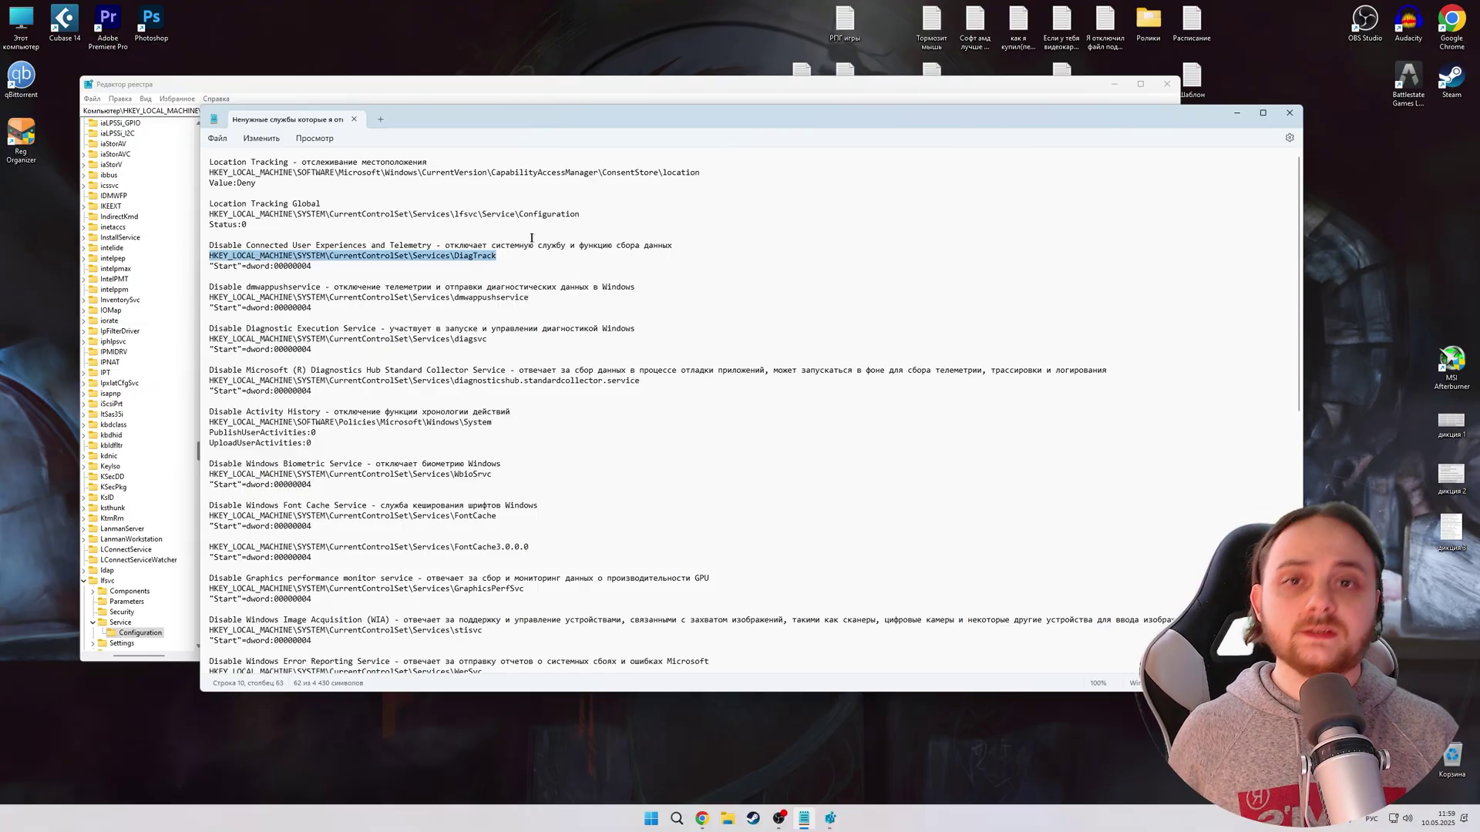
{"action": "left_click", "coordinate": [493, 105]}
{"action": "key", "text": "ctrl+v"}
{"action": "key", "text": "Return"}
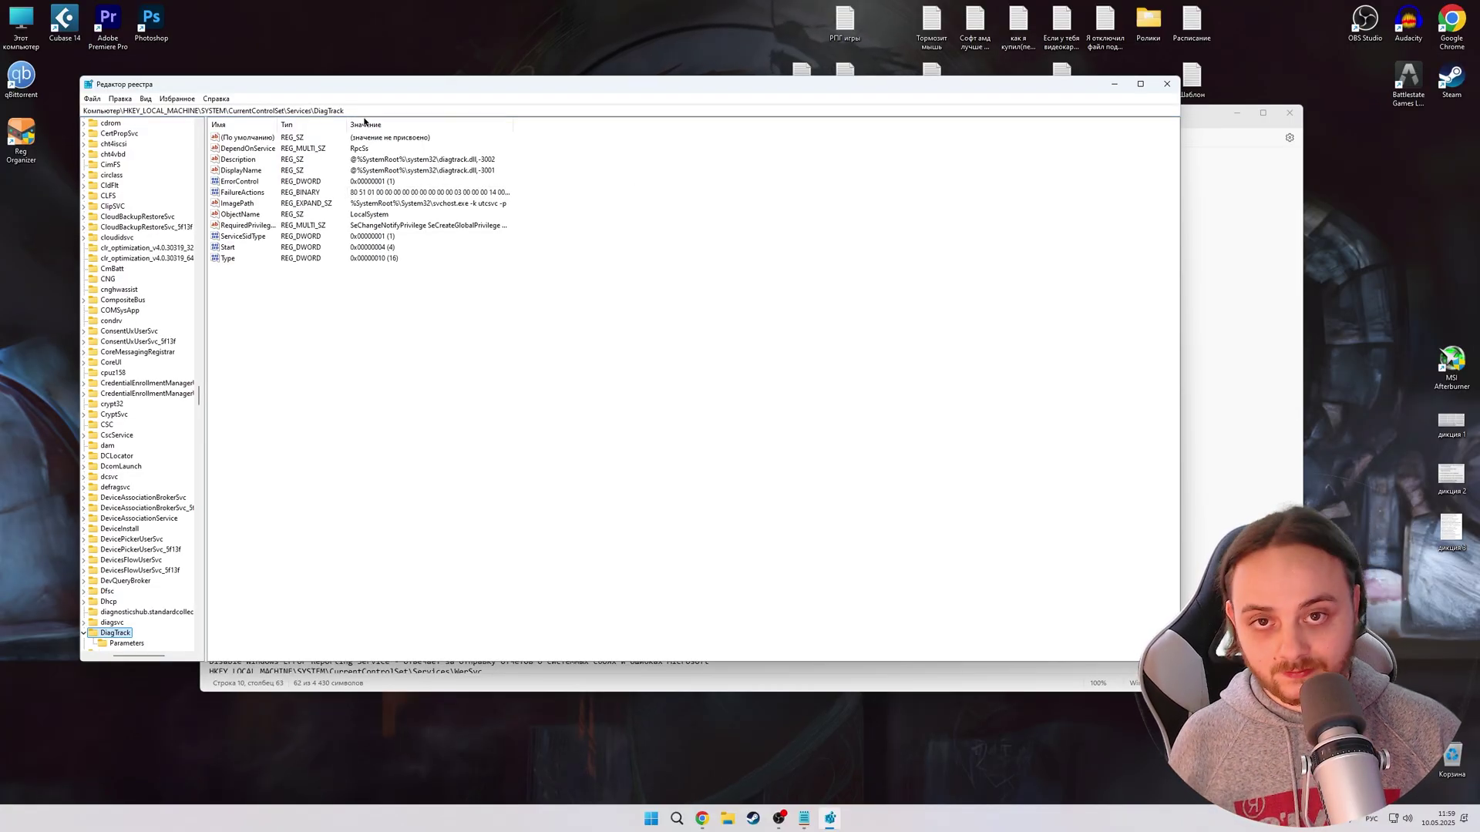
Copy the DiagTrack path from the notes only up to Services and go to the Services key in the Registry Editor.
{"action": "left_click", "coordinate": [1231, 266]}
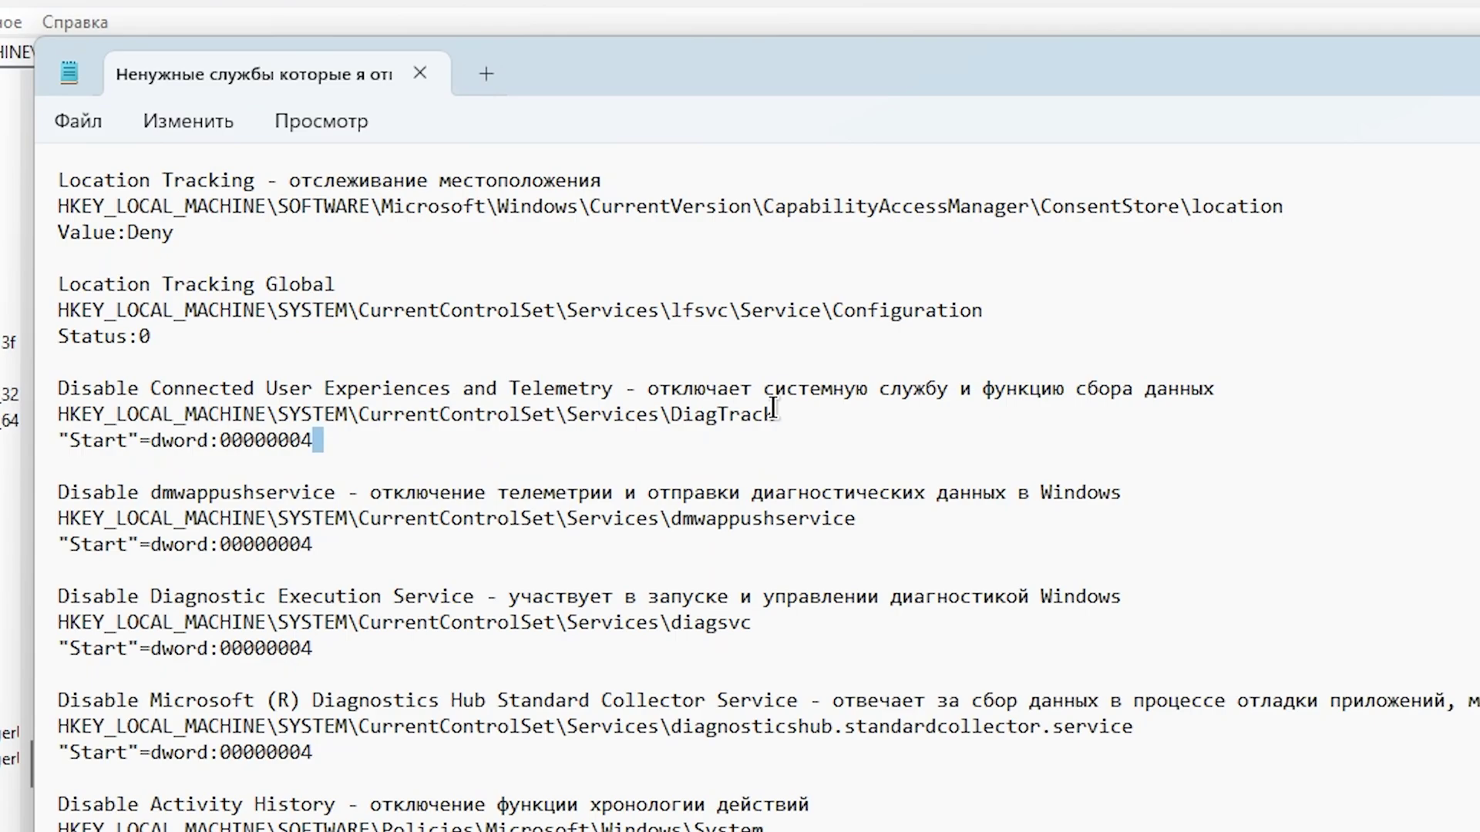
{"action": "left_click_drag", "start_coordinate": [494, 256], "coordinate": [314, 245]}
{"action": "left_click", "coordinate": [450, 258]}
{"action": "left_click_drag", "start_coordinate": [799, 417], "coordinate": [241, 429]}
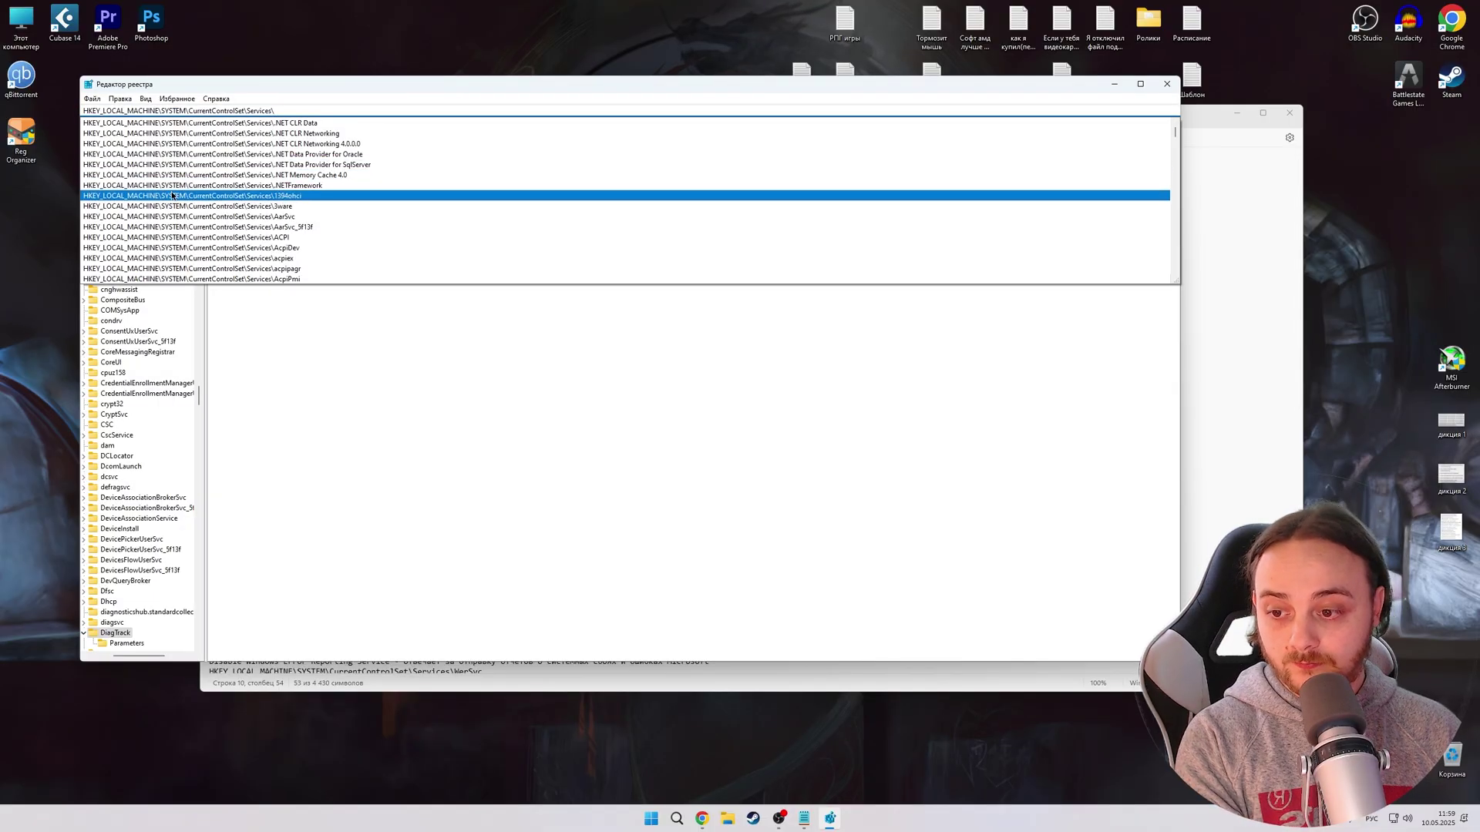
{"action": "key", "text": "Return"}
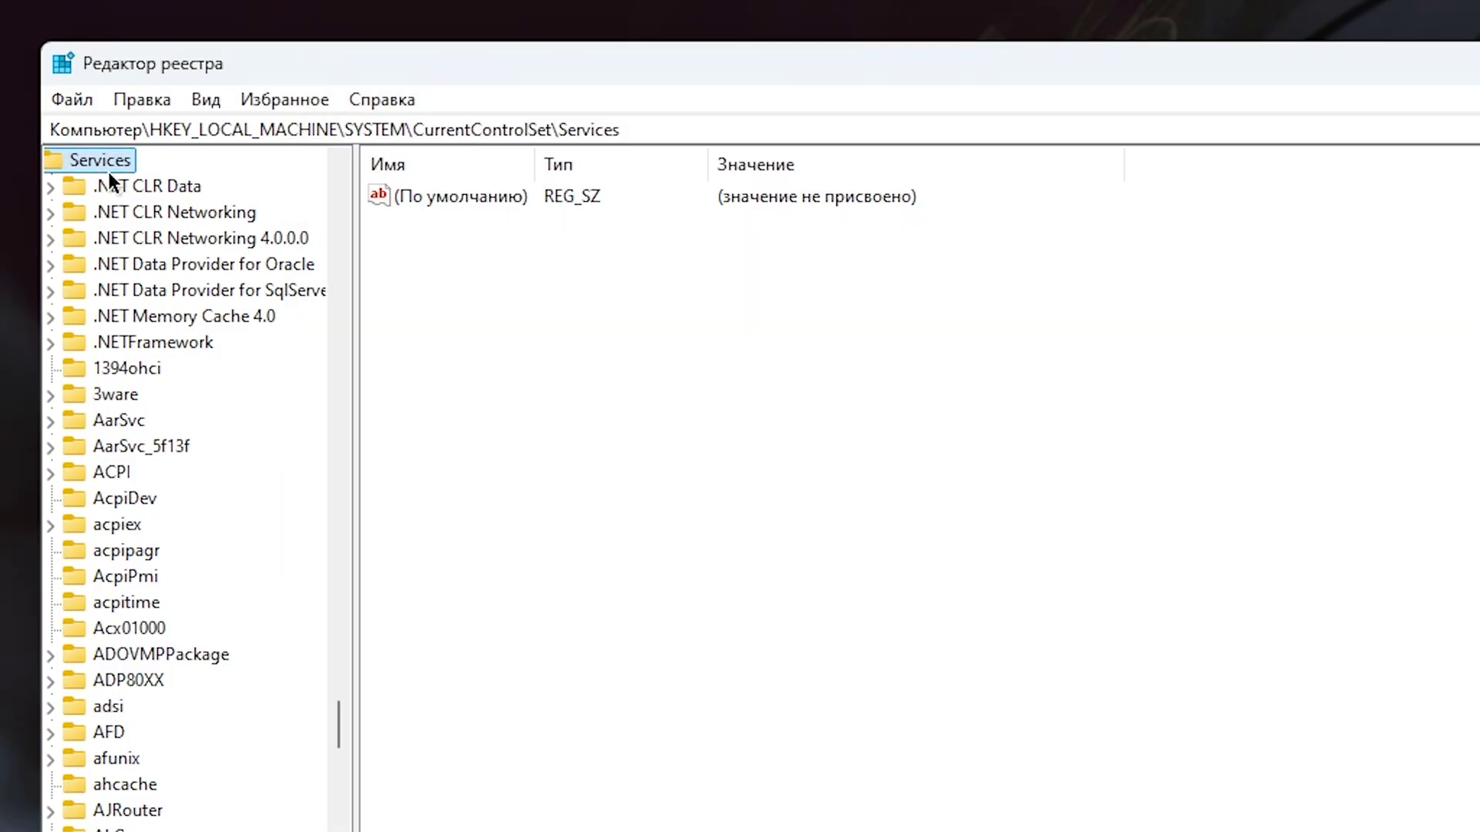
Show the types of items that can be created under the Services key, and switch back to the service notes.
{"action": "right_click", "coordinate": [96, 162]}
{"action": "mouse_move", "coordinate": [254, 214]}
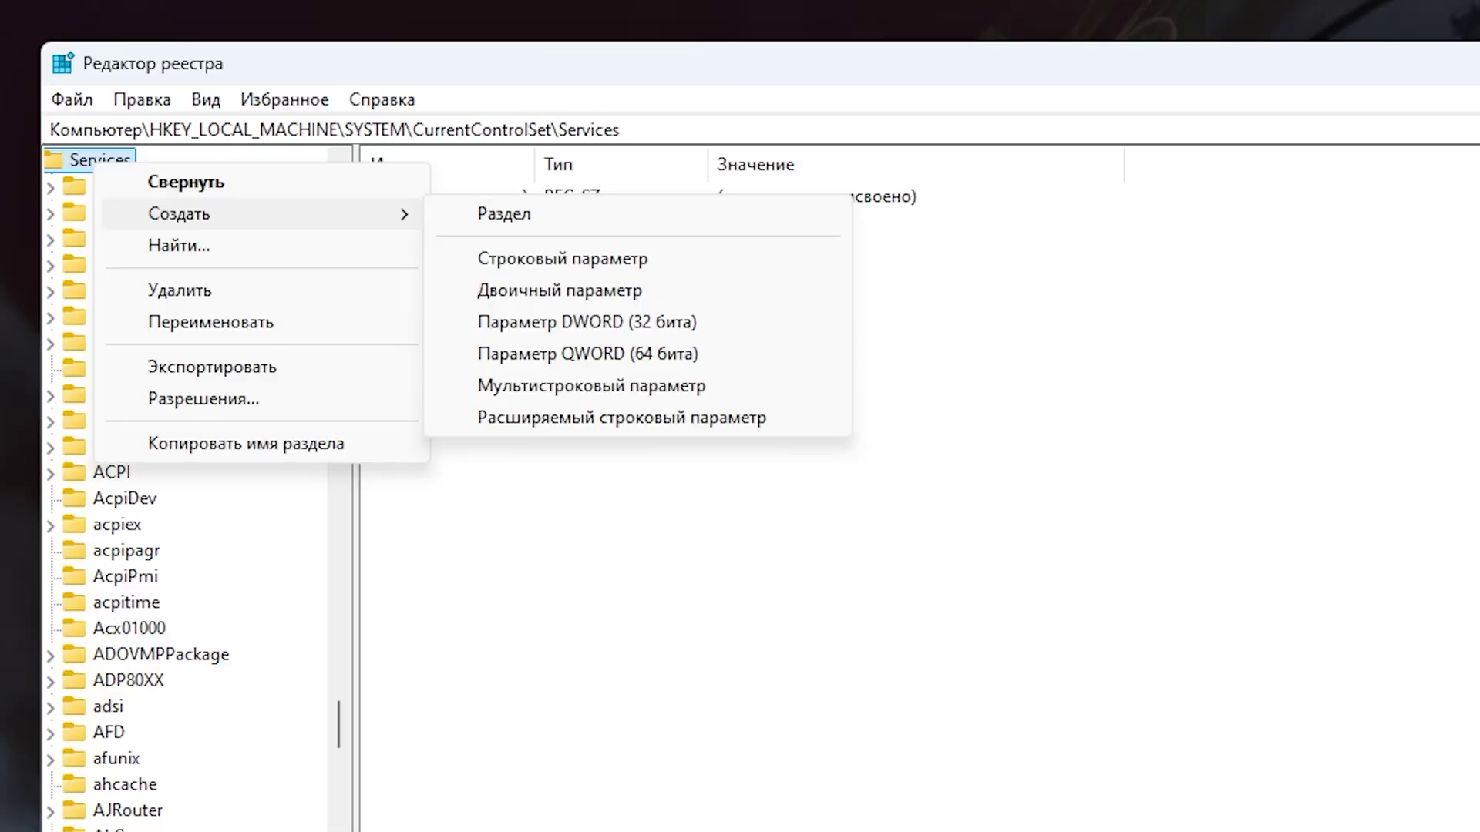
{"action": "key", "text": "alt+Tab"}
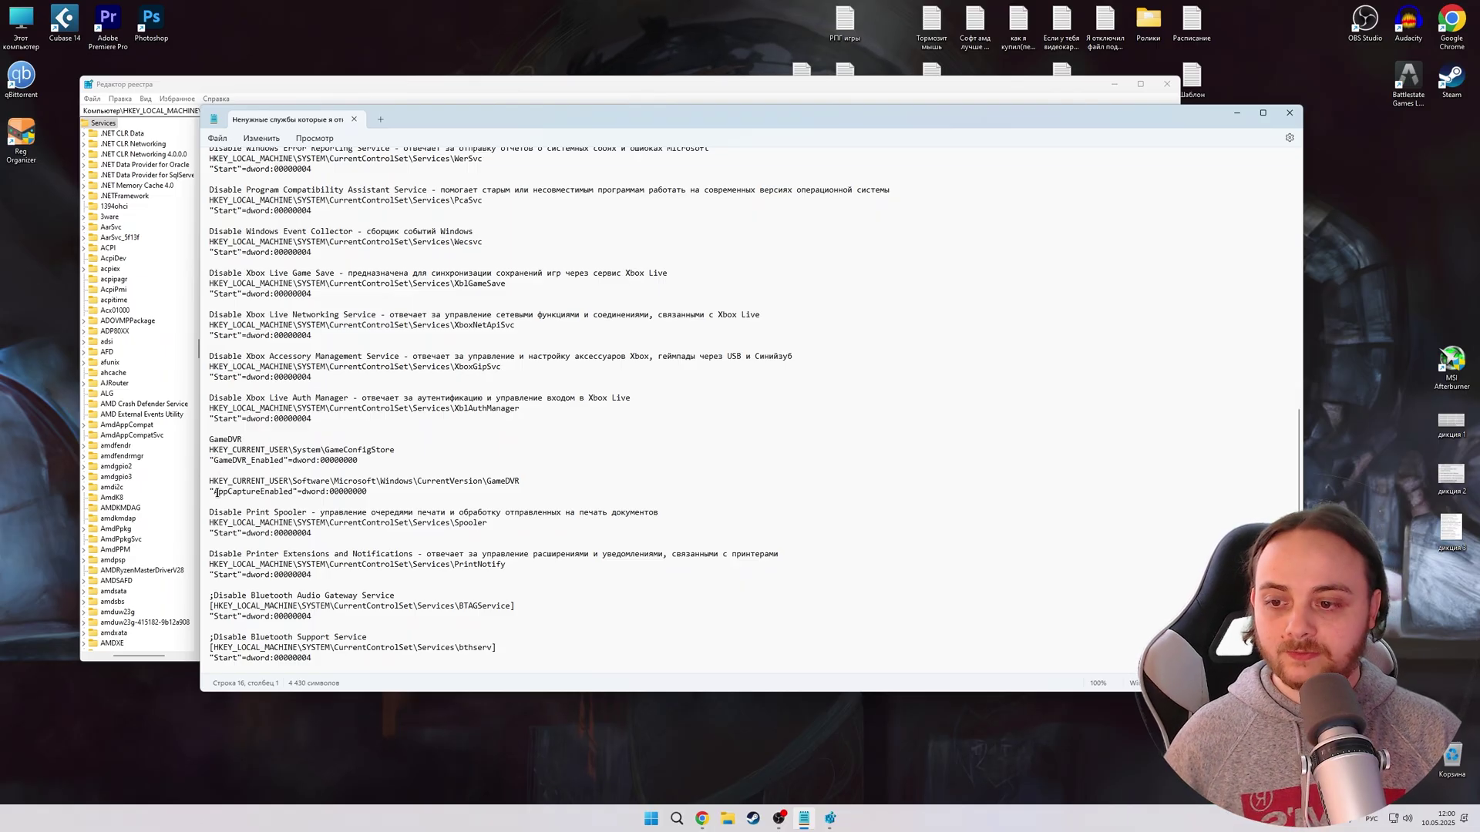
Examine the CurrentVersion\GameDVR path and its AppCaptureEnabled dword entry in the notes.
{"action": "double_click", "coordinate": [502, 481]}
{"action": "left_click", "coordinate": [541, 484]}
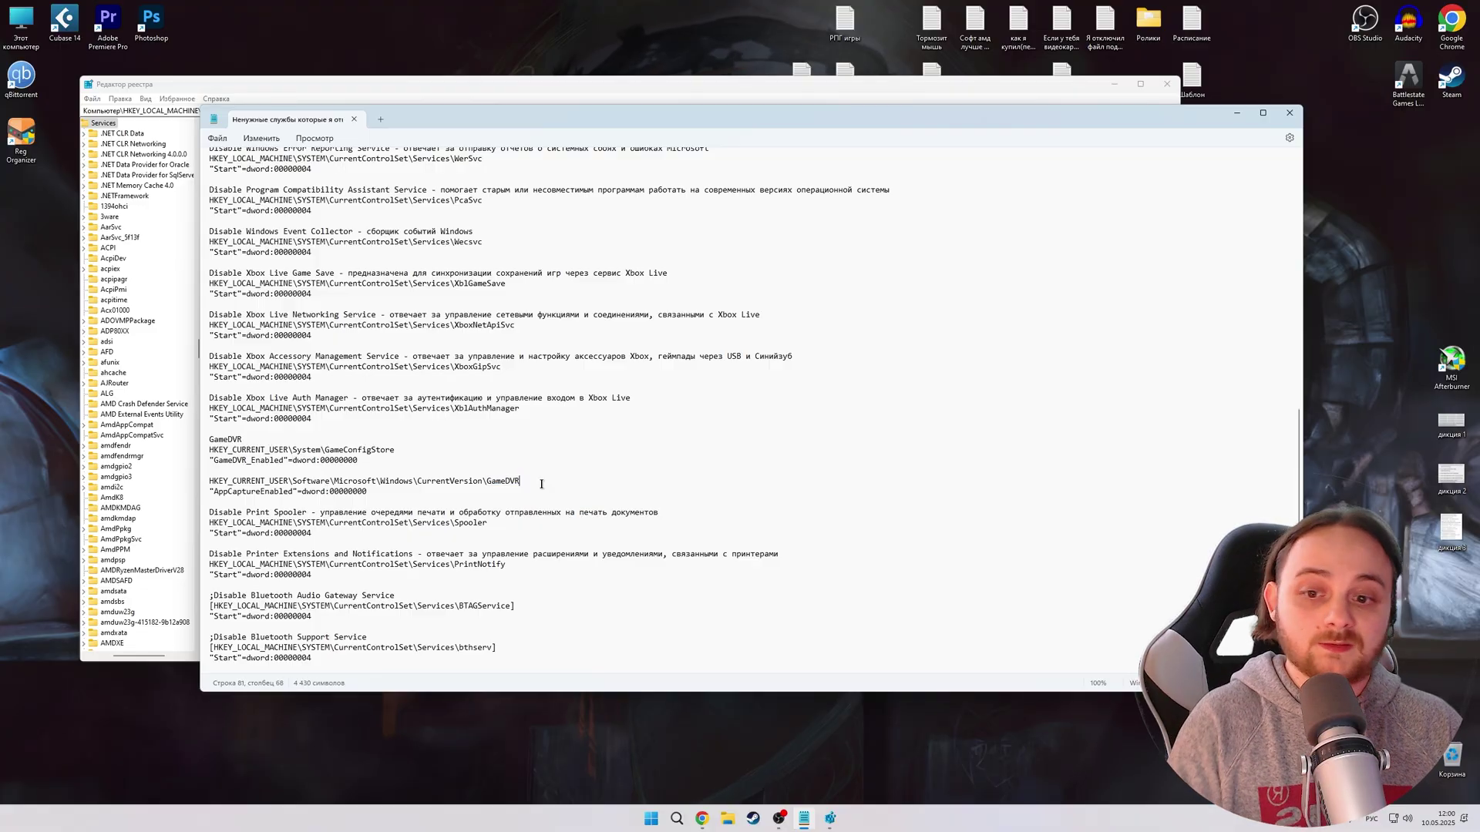
{"action": "double_click", "coordinate": [491, 479]}
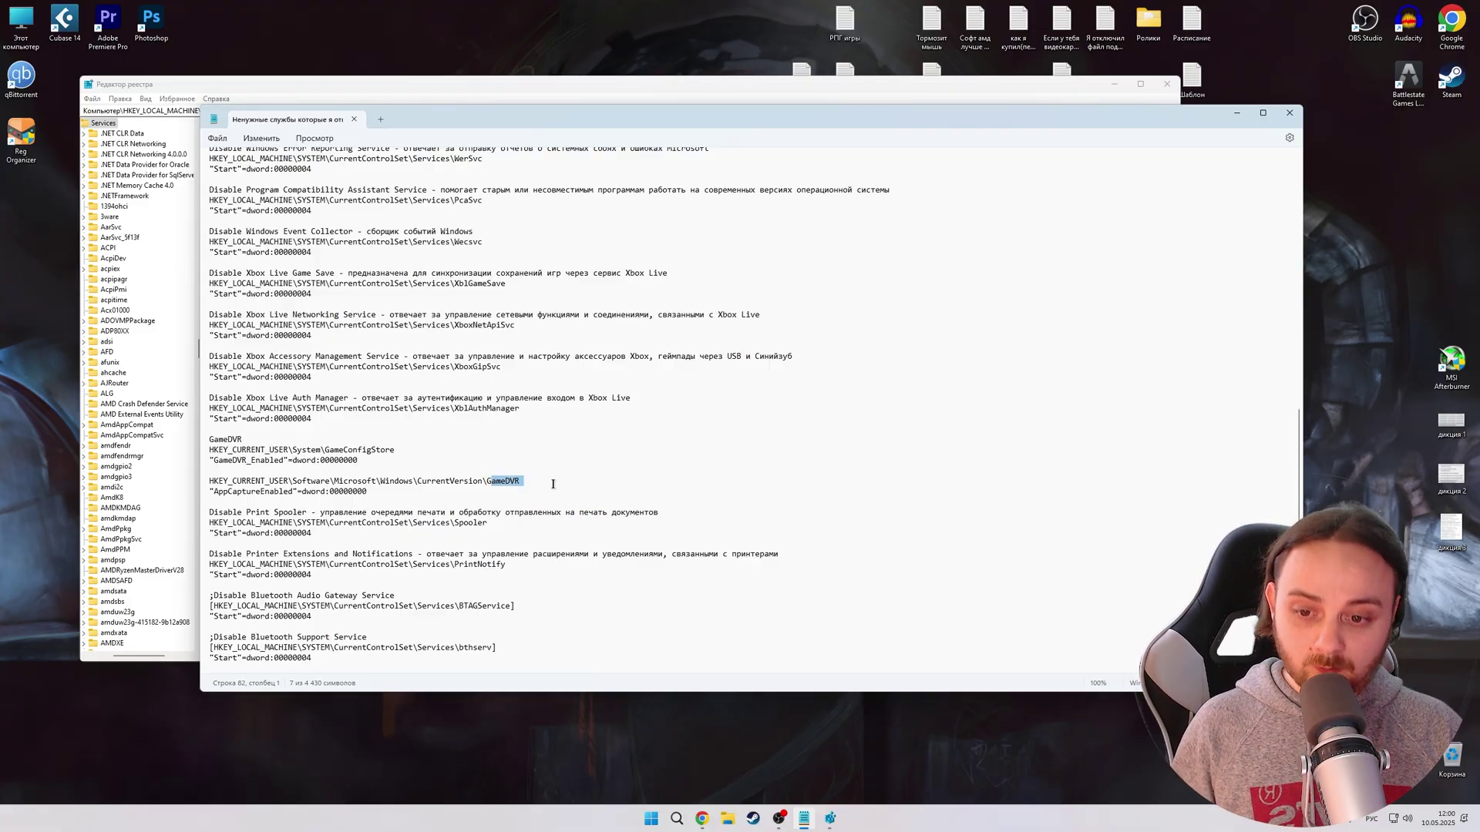
{"action": "left_click", "coordinate": [555, 484]}
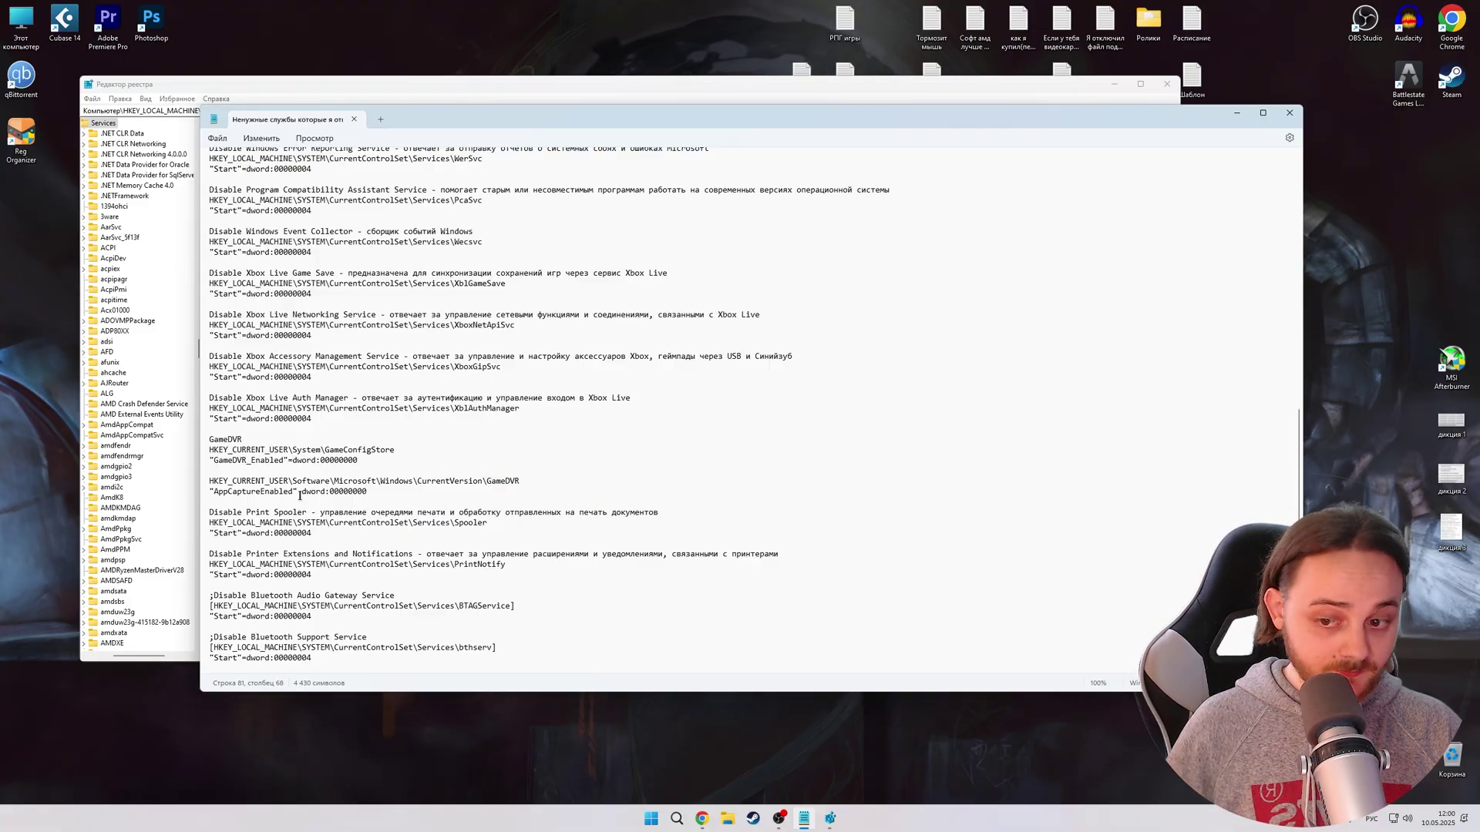
{"action": "double_click", "coordinate": [308, 491]}
{"action": "left_click", "coordinate": [368, 490]}
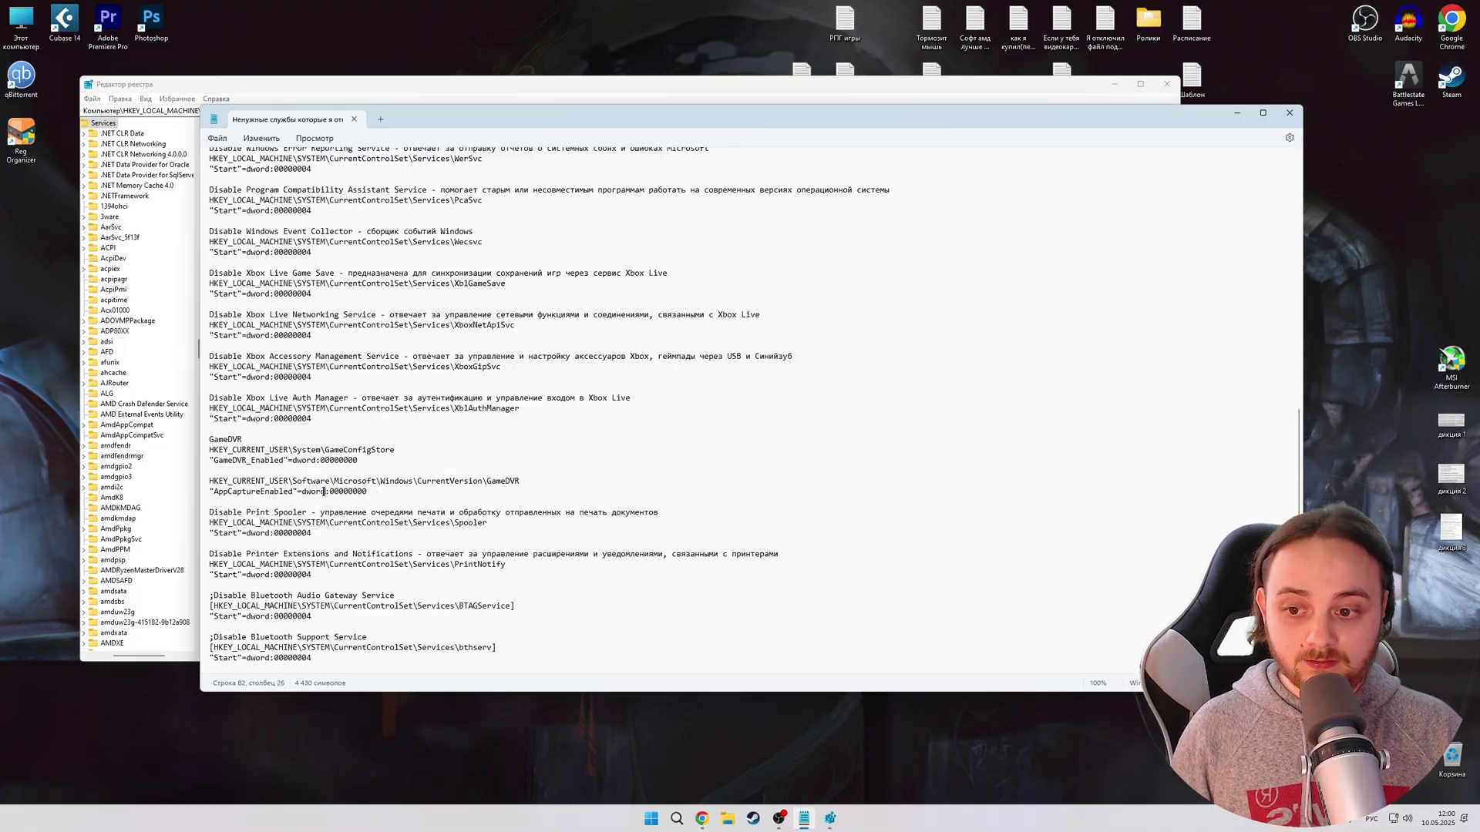
{"action": "double_click", "coordinate": [348, 491]}
{"action": "left_click", "coordinate": [370, 491]}
Review the notes from the start through the location tracking, telemetry, dmwappushservice and diagnostics service entries.
{"action": "key", "text": "ctrl+Home"}
{"action": "left_click", "coordinate": [606, 163]}
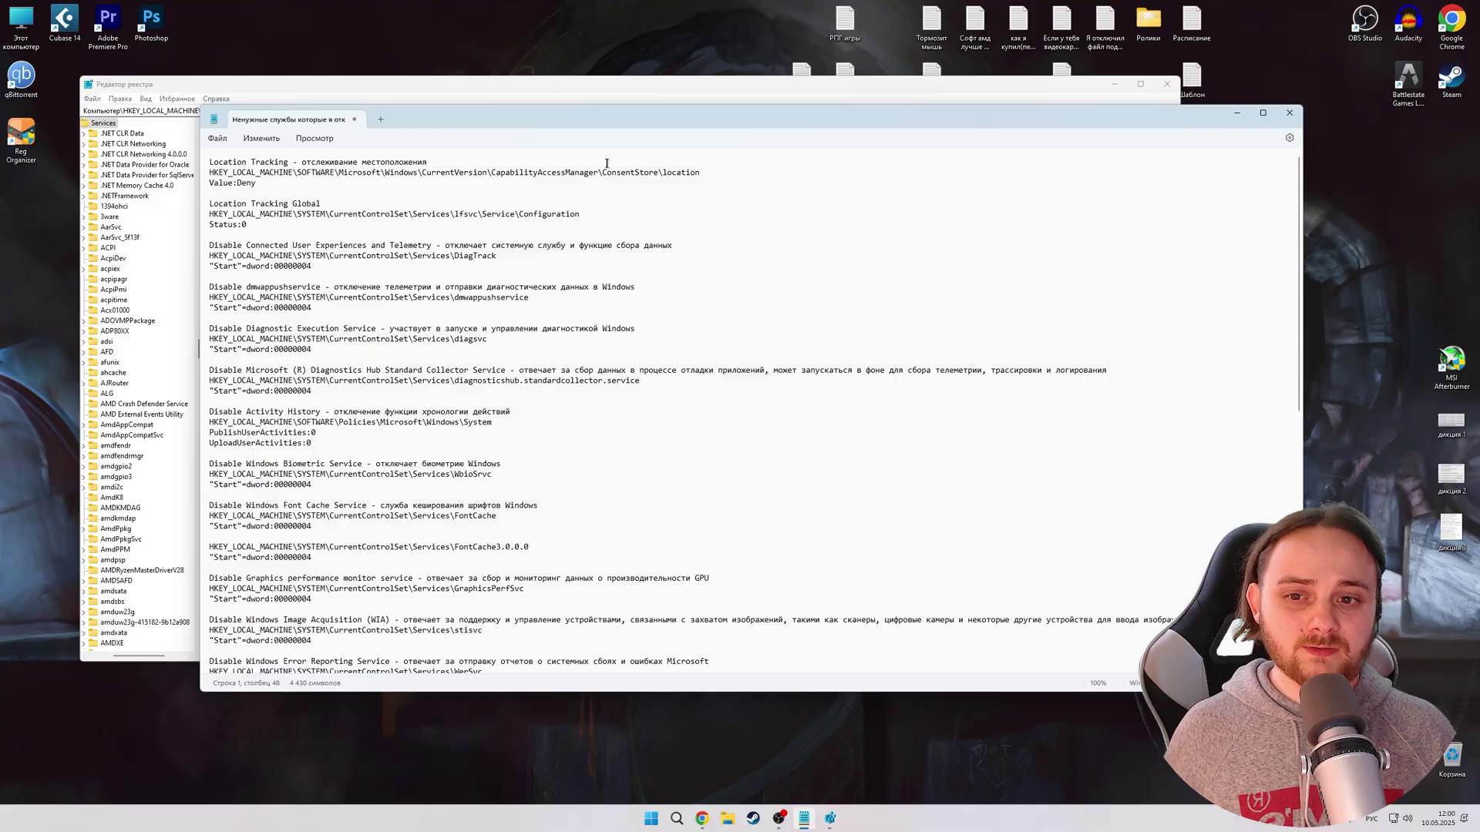
{"action": "left_click", "coordinate": [598, 287]}
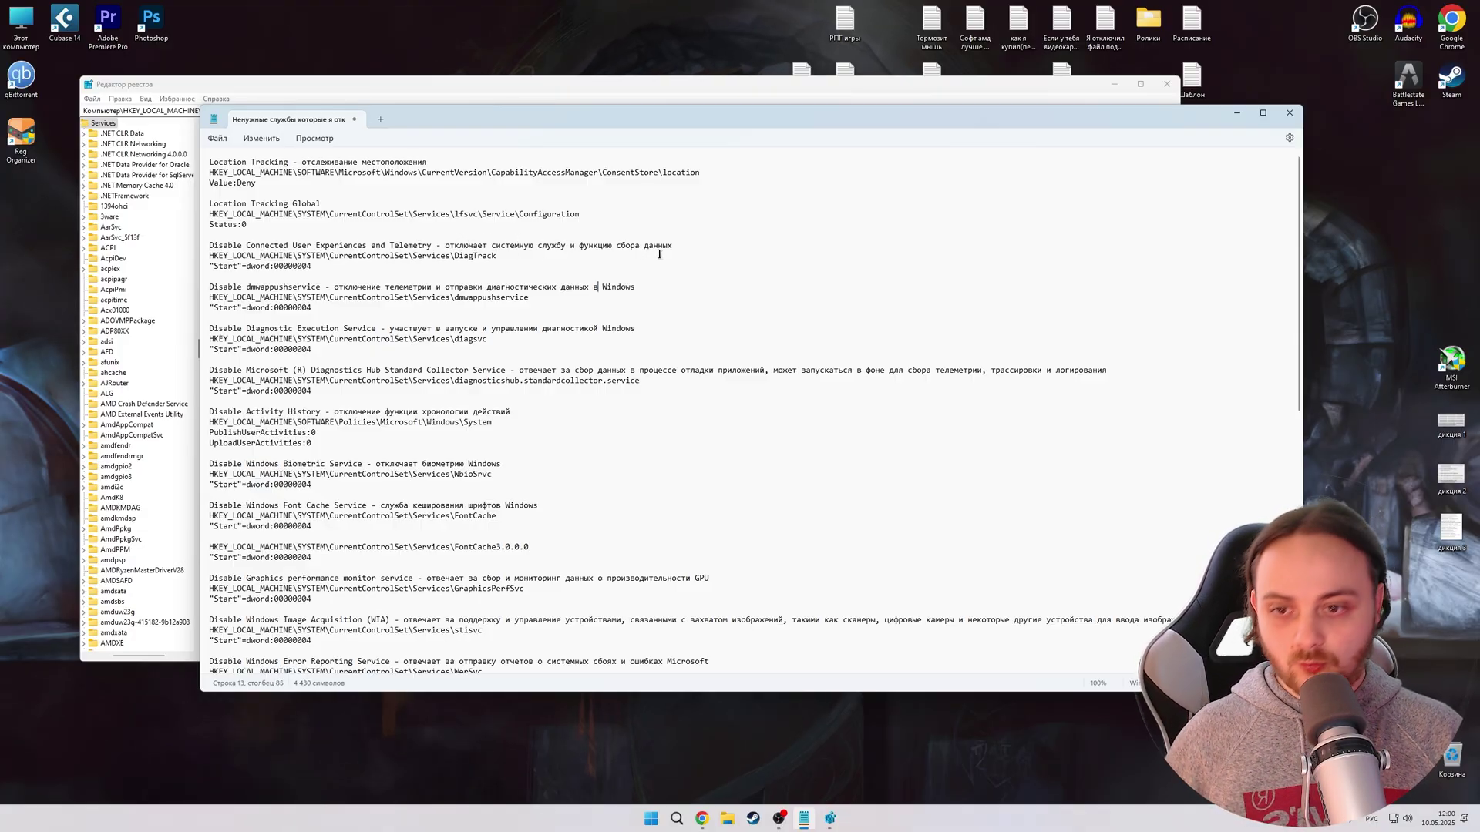
{"action": "scroll", "coordinate": [655, 246], "scroll_direction": "down", "scroll_amount": 2}
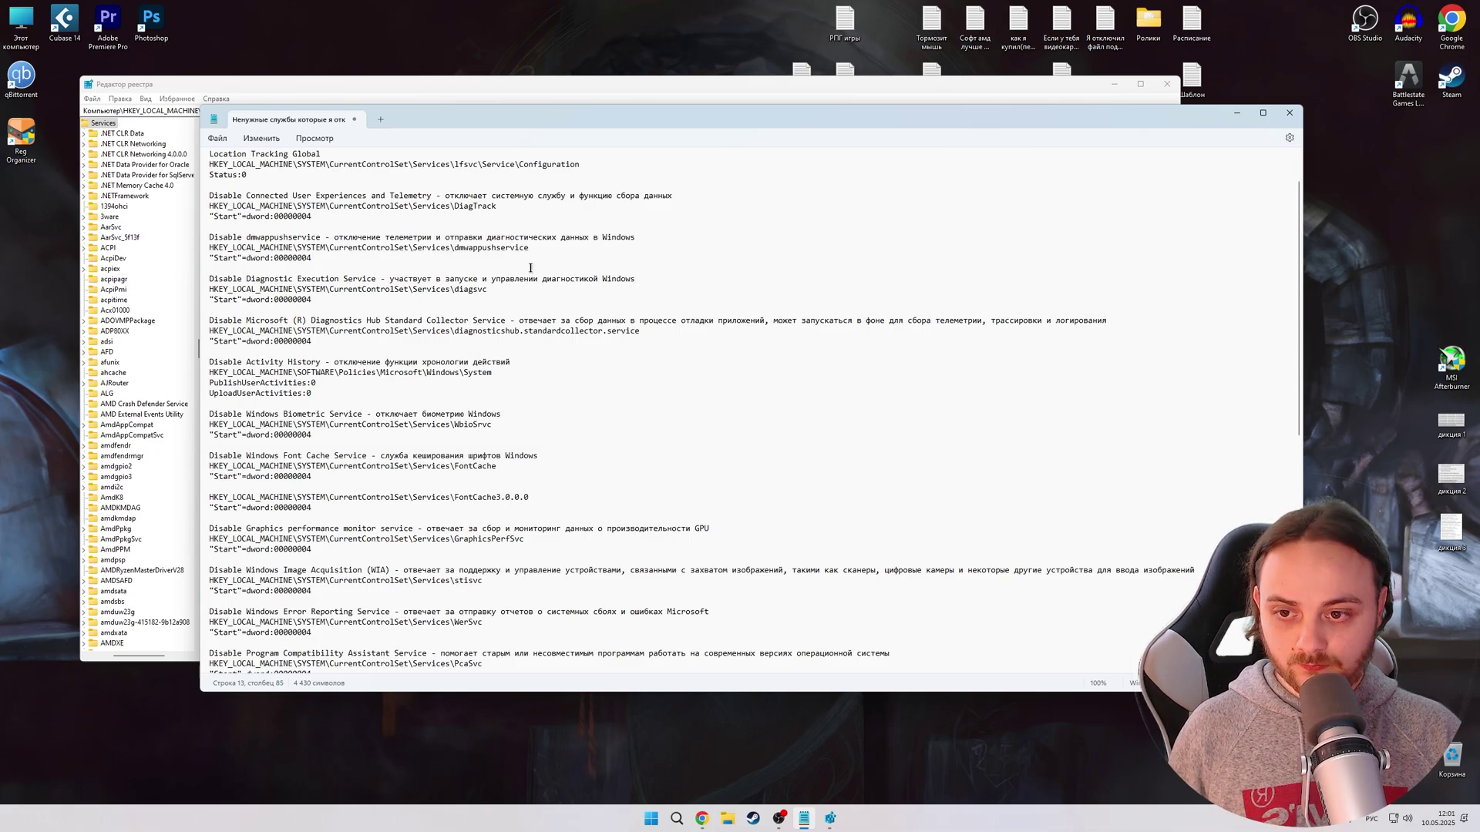
{"action": "scroll", "coordinate": [461, 245], "scroll_direction": "down", "scroll_amount": 1}
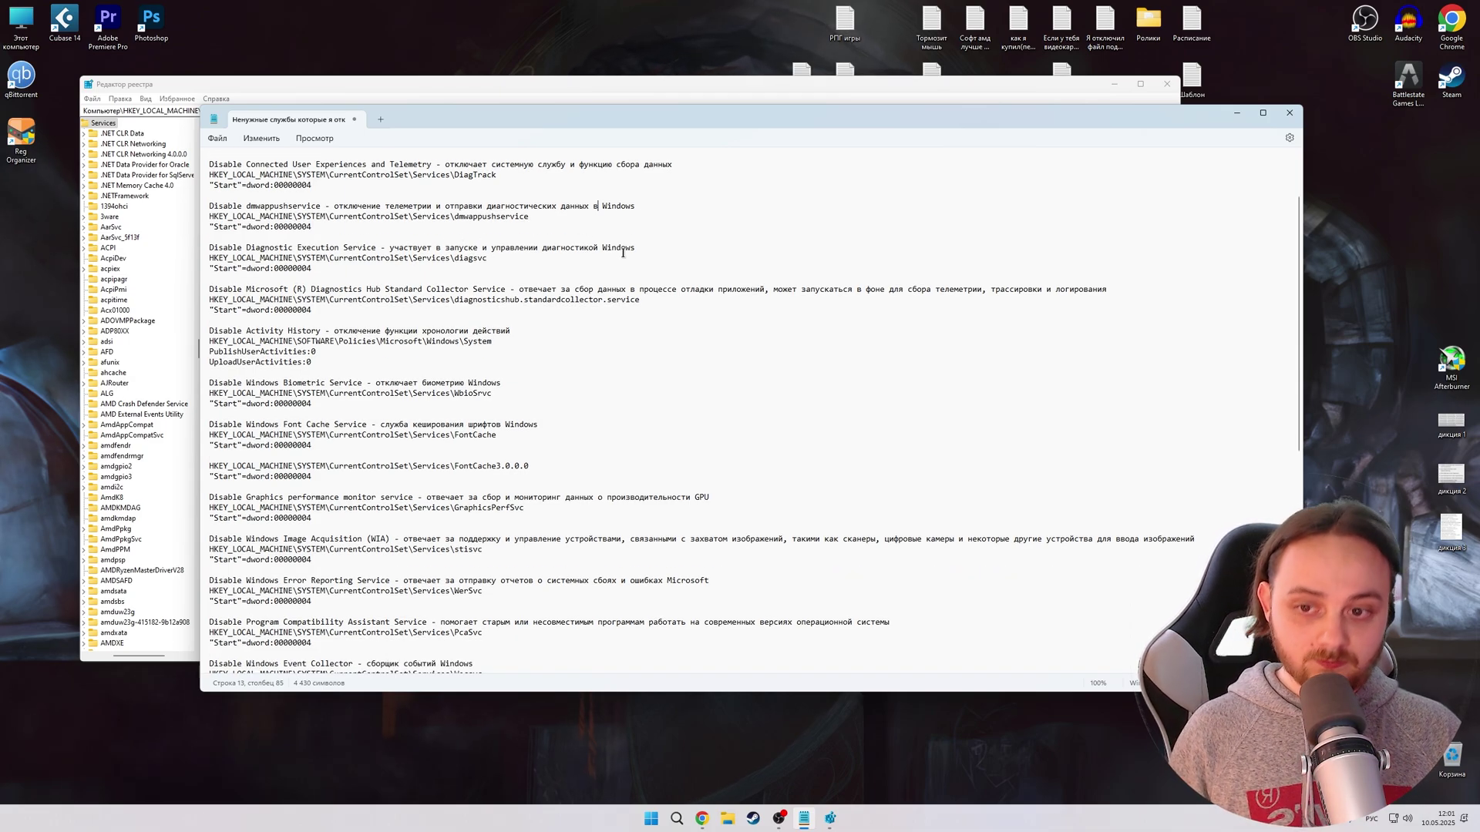
{"action": "scroll", "coordinate": [622, 253], "scroll_direction": "down", "scroll_amount": 1}
{"action": "left_click_drag", "start_coordinate": [581, 259], "coordinate": [678, 262]}
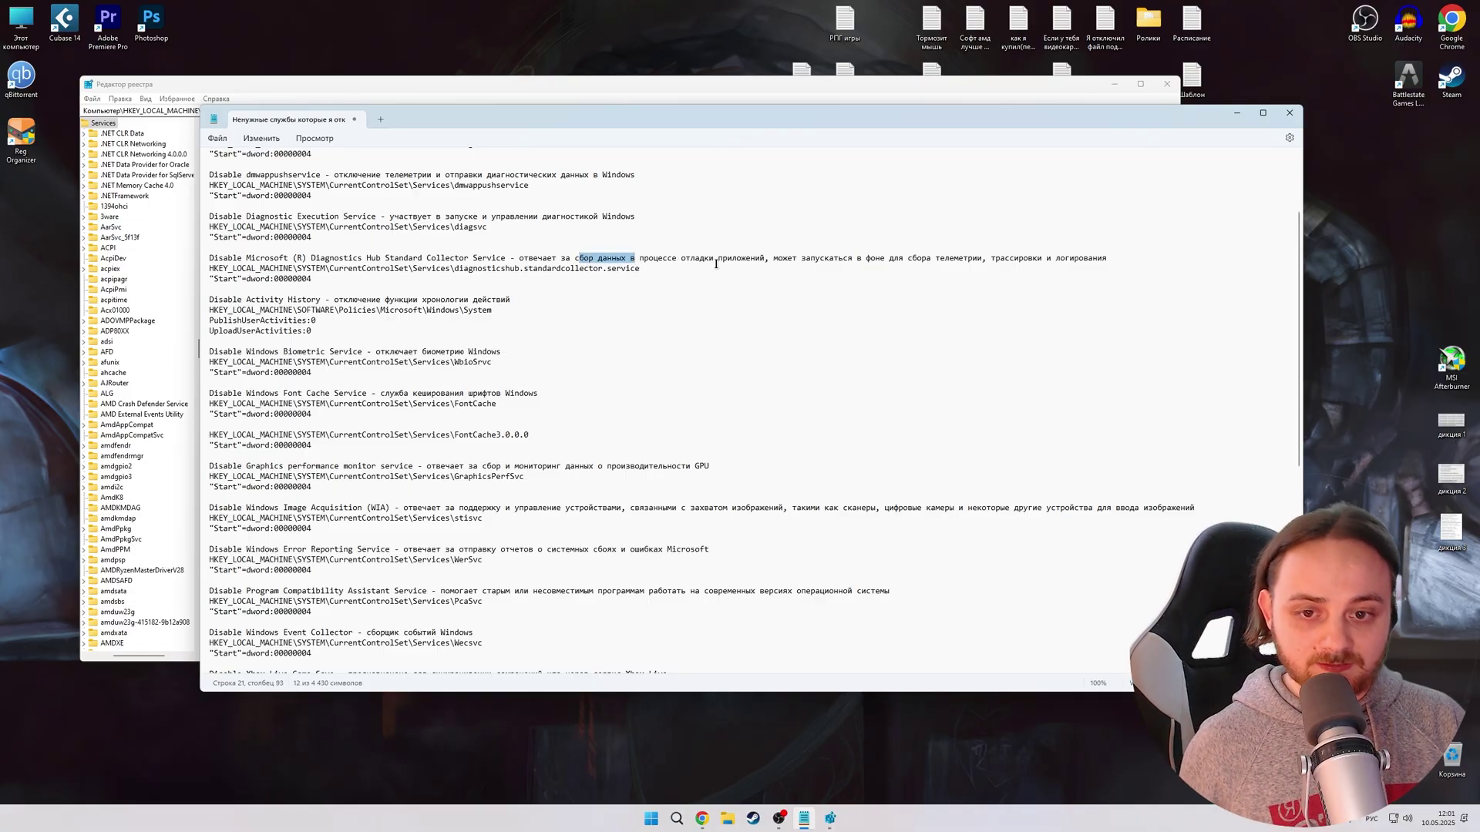
{"action": "scroll", "coordinate": [644, 284], "scroll_direction": "down", "scroll_amount": 1}
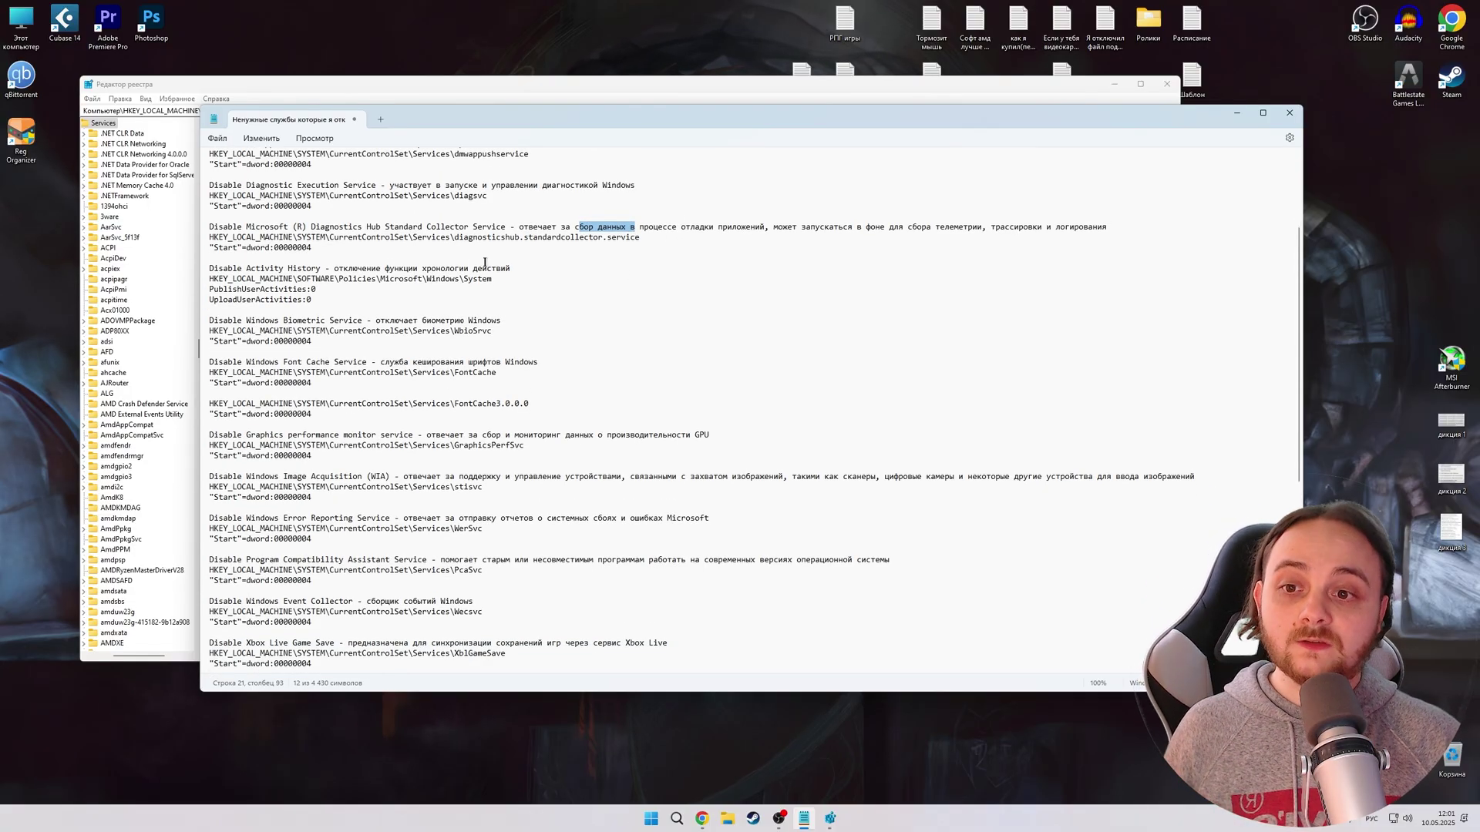
Review the Activity History, Windows Biometric, Font Cache and Graphics performance monitor entries in the notes.
{"action": "left_click", "coordinate": [530, 269]}
{"action": "scroll", "coordinate": [431, 303], "scroll_direction": "down", "scroll_amount": 1}
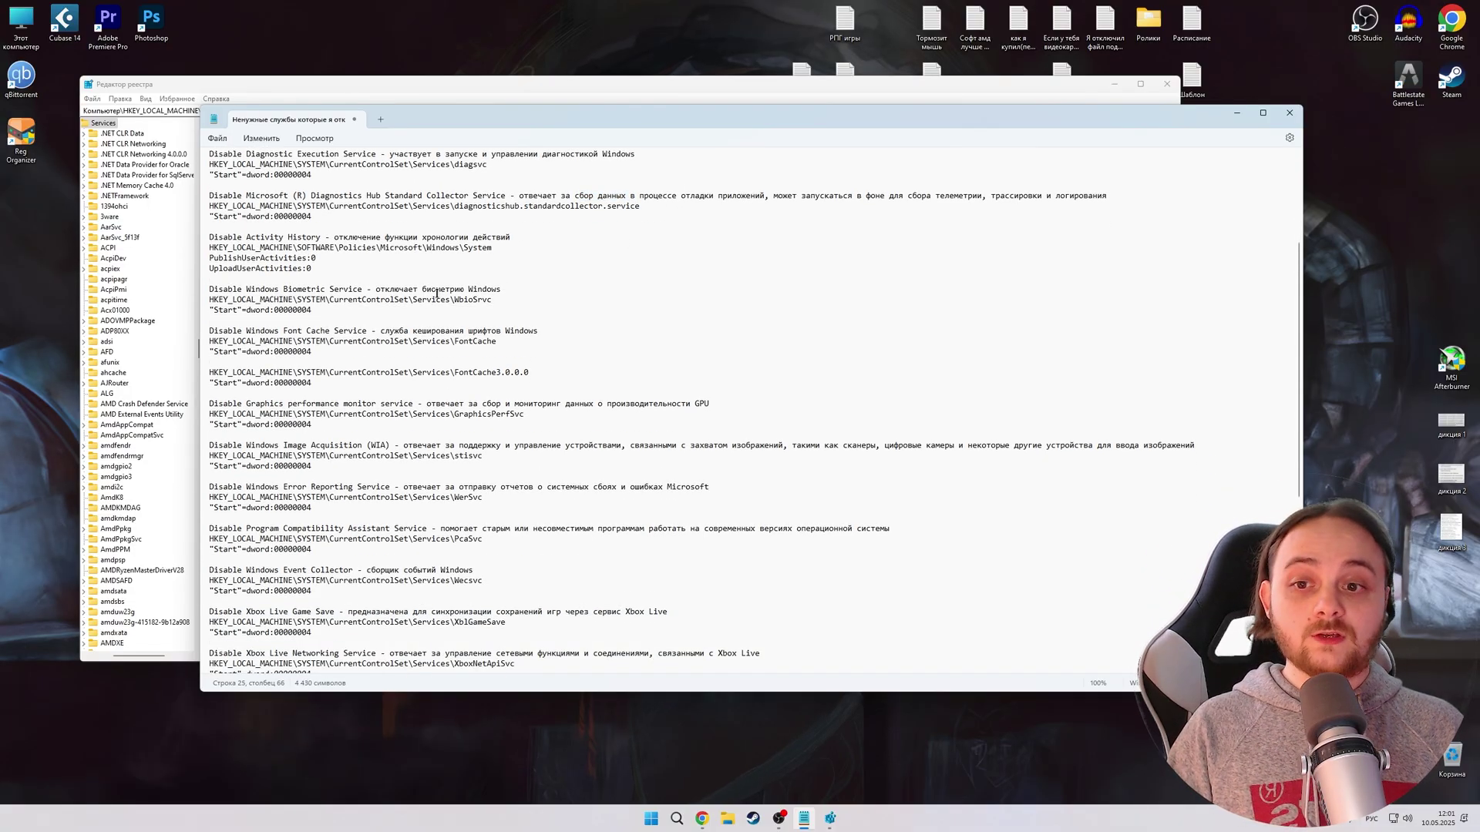
{"action": "scroll", "coordinate": [400, 333], "scroll_direction": "down", "scroll_amount": 1}
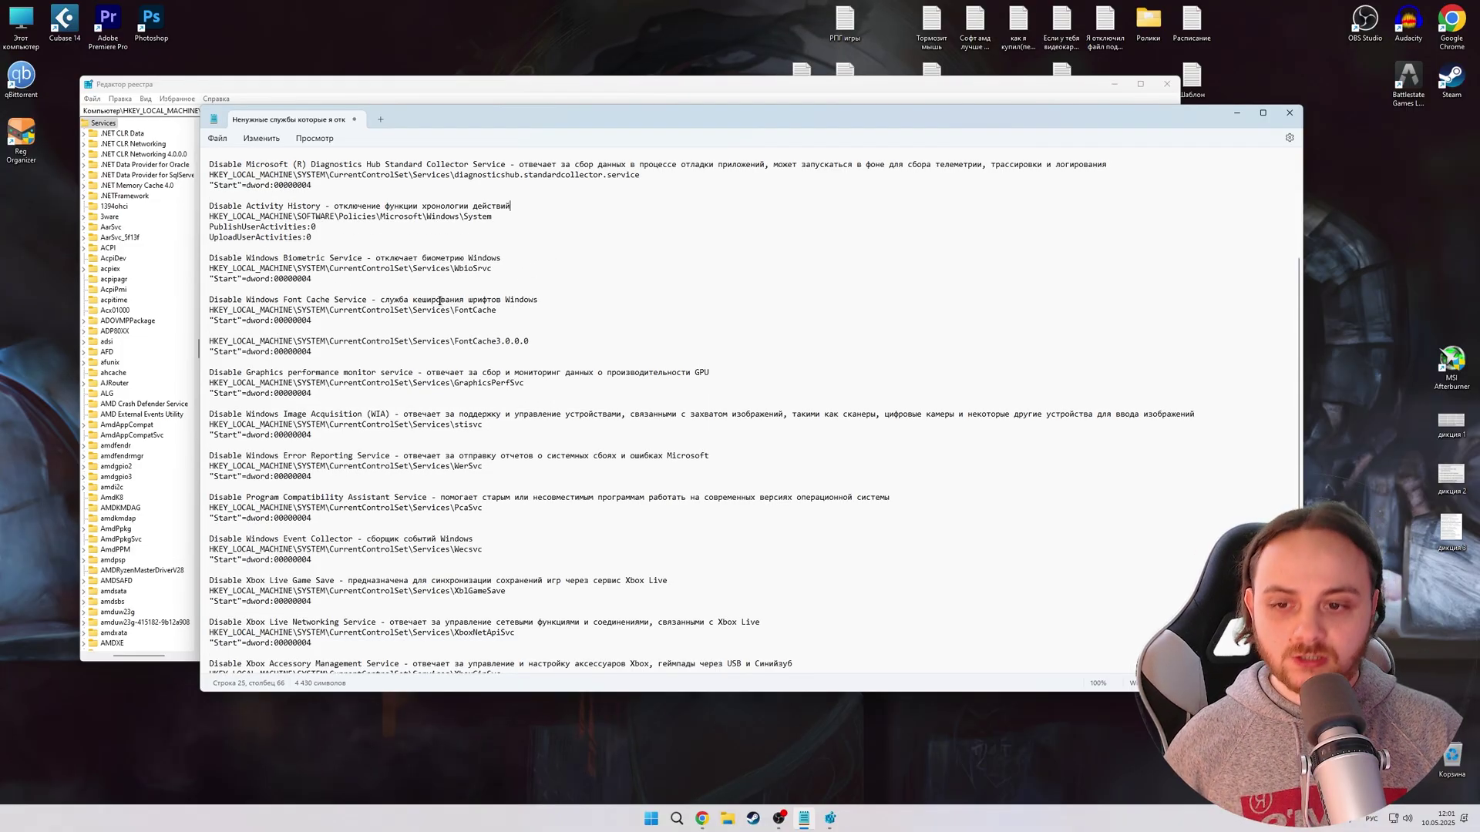
{"action": "scroll", "coordinate": [459, 302], "scroll_direction": "down", "scroll_amount": 2}
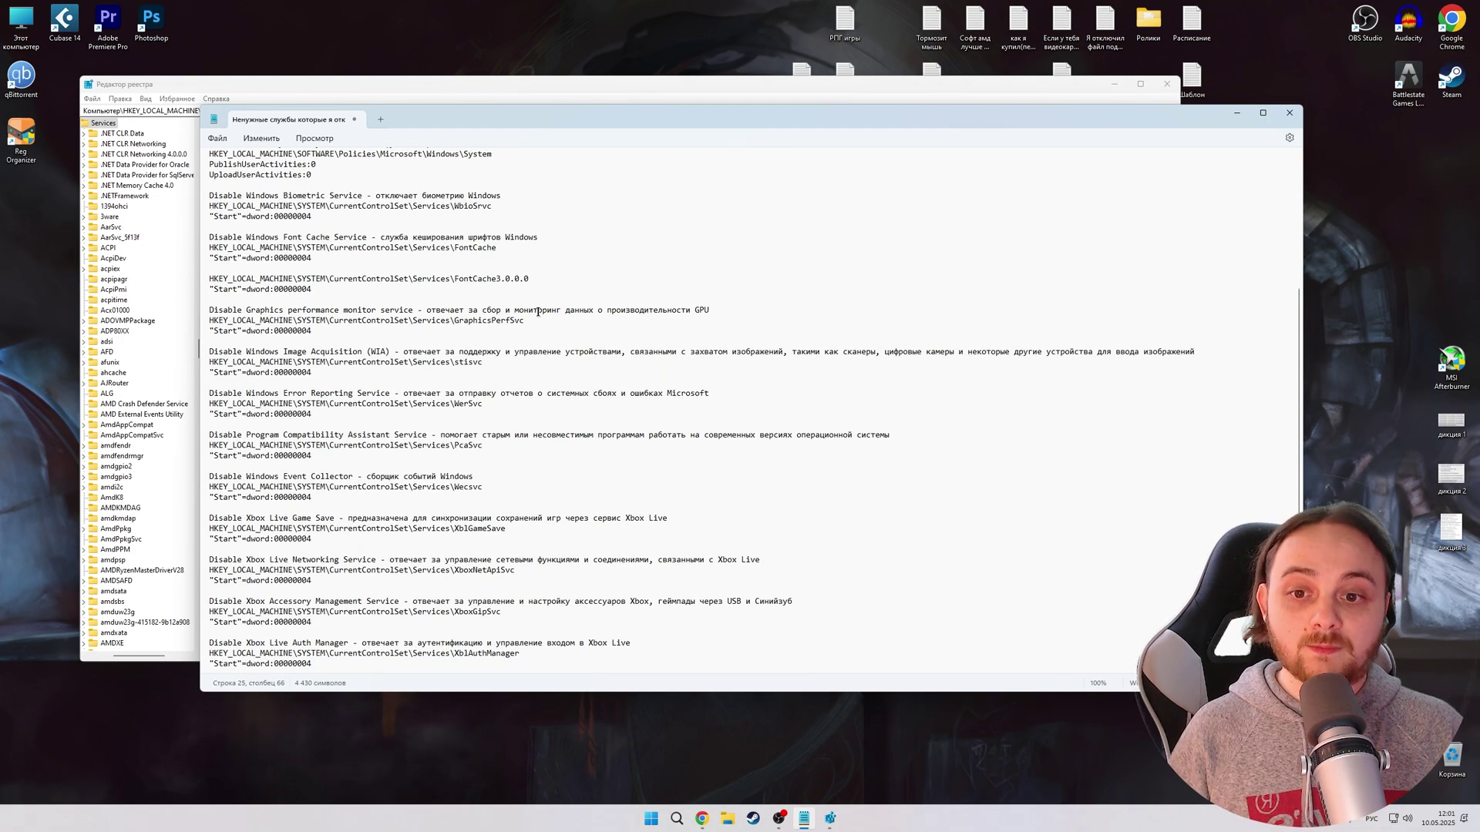
{"action": "scroll", "coordinate": [605, 311], "scroll_direction": "down", "scroll_amount": 1}
Review the Windows Image Acquisition, Error Reporting and Program Compatibility Assistant entries in the notes.
{"action": "left_click_drag", "start_coordinate": [444, 321], "coordinate": [525, 321]}
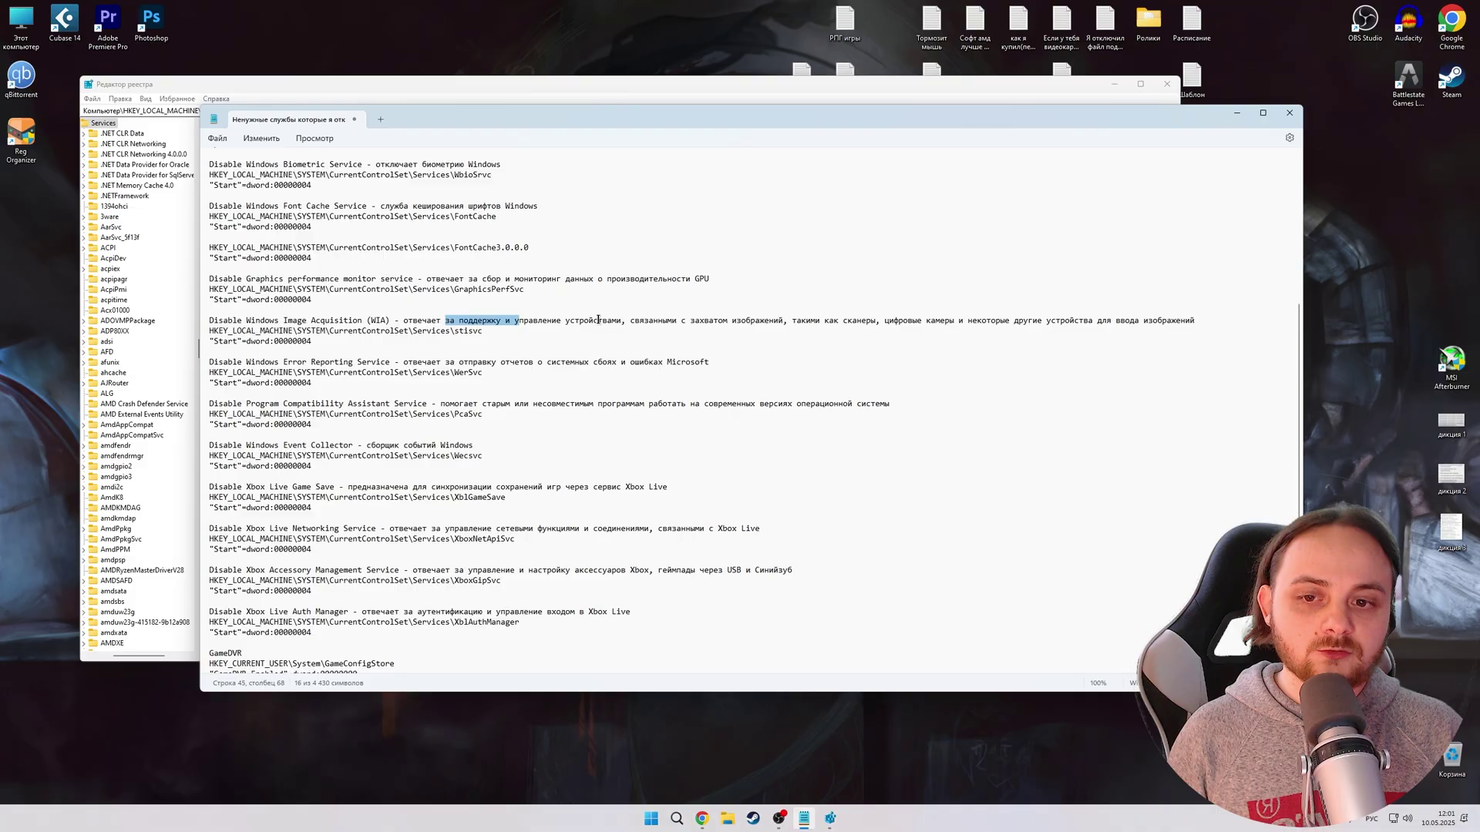
{"action": "left_click", "coordinate": [598, 320]}
{"action": "scroll", "coordinate": [552, 326], "scroll_direction": "down", "scroll_amount": 2}
{"action": "left_click_drag", "start_coordinate": [404, 299], "coordinate": [501, 299]}
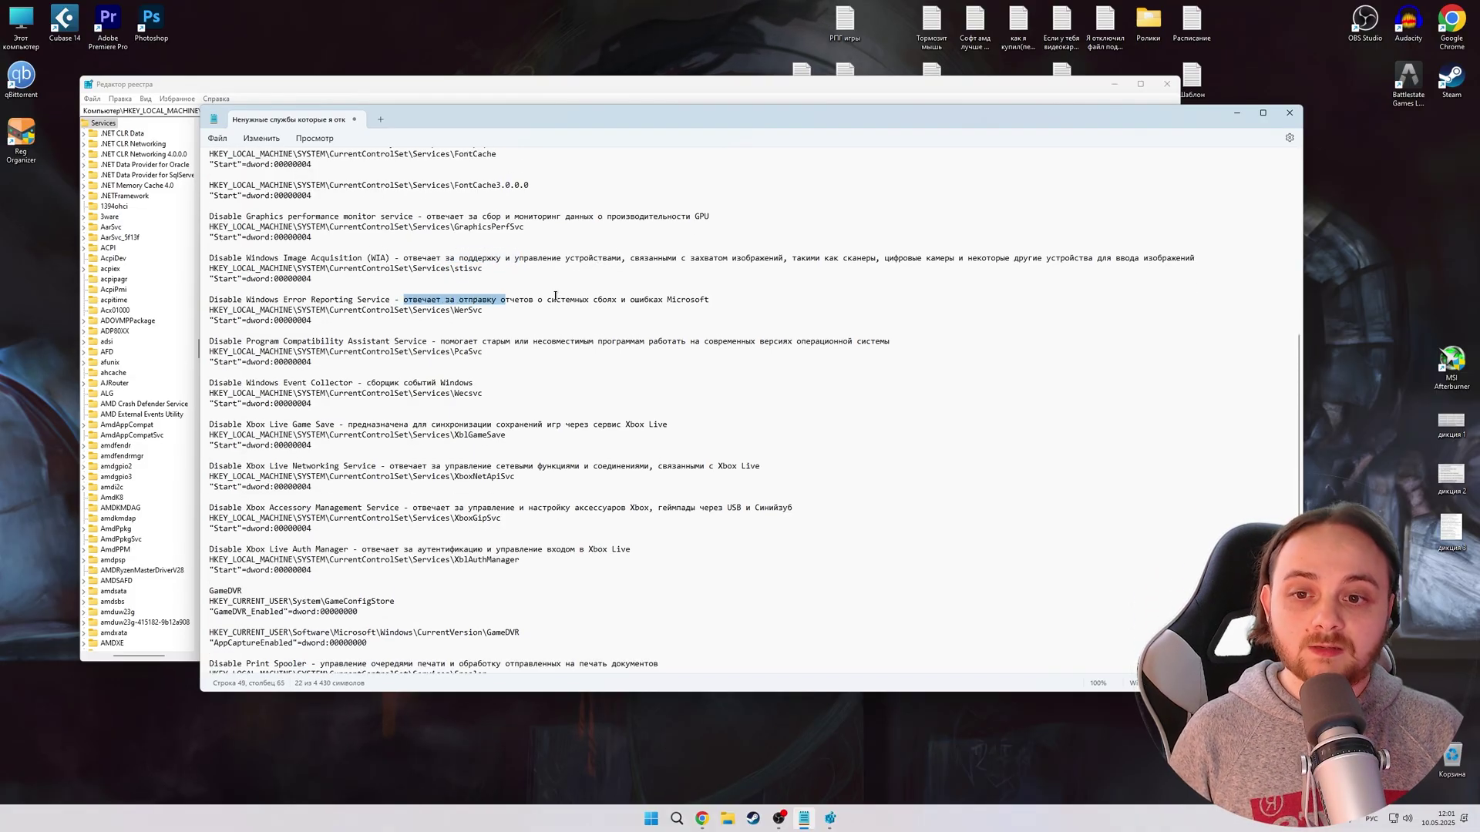
{"action": "left_click", "coordinate": [538, 299]}
{"action": "scroll", "coordinate": [605, 306], "scroll_direction": "down", "scroll_amount": 1}
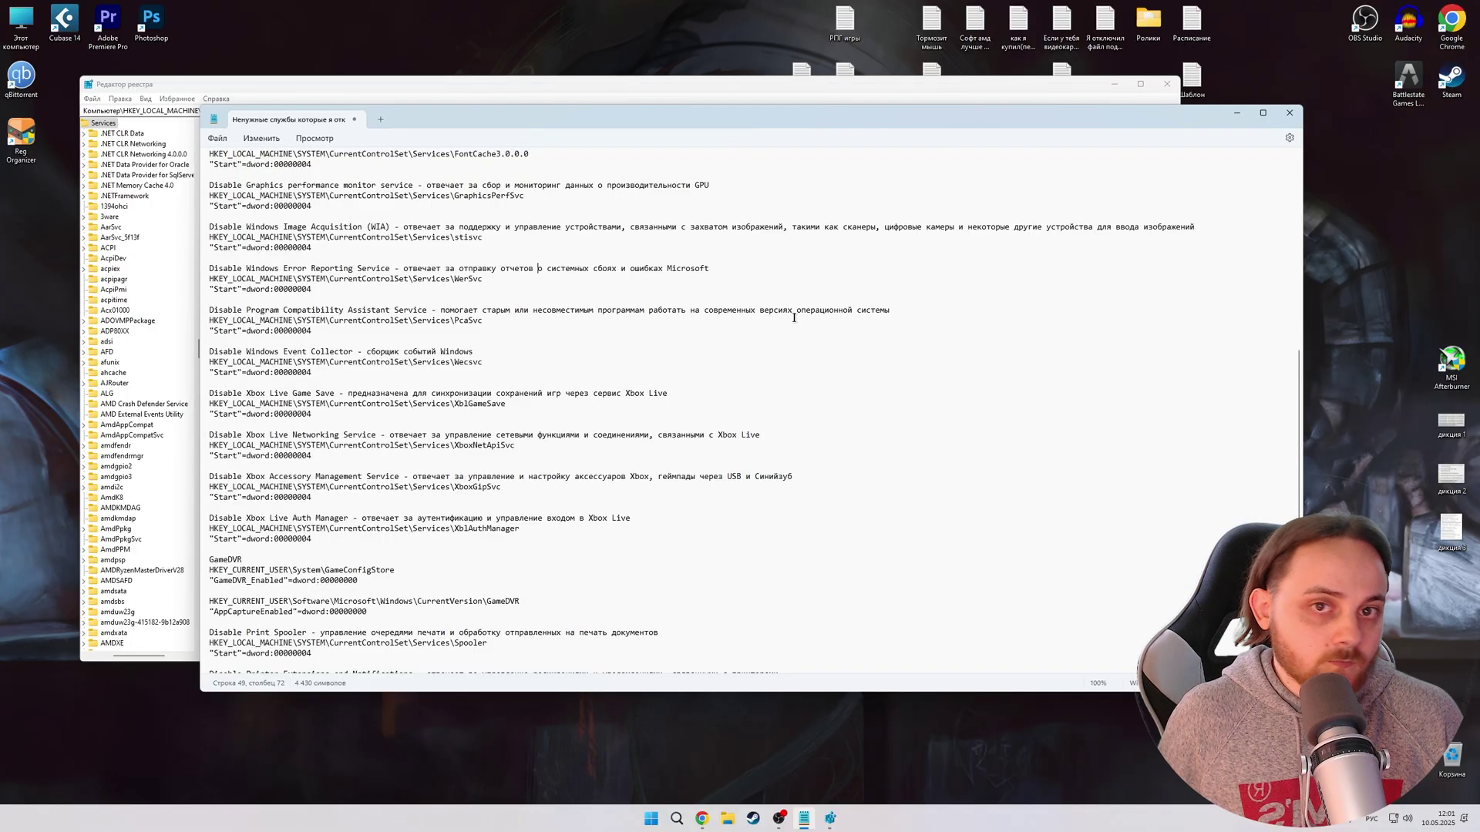
{"action": "left_click_drag", "start_coordinate": [347, 311], "coordinate": [378, 311]}
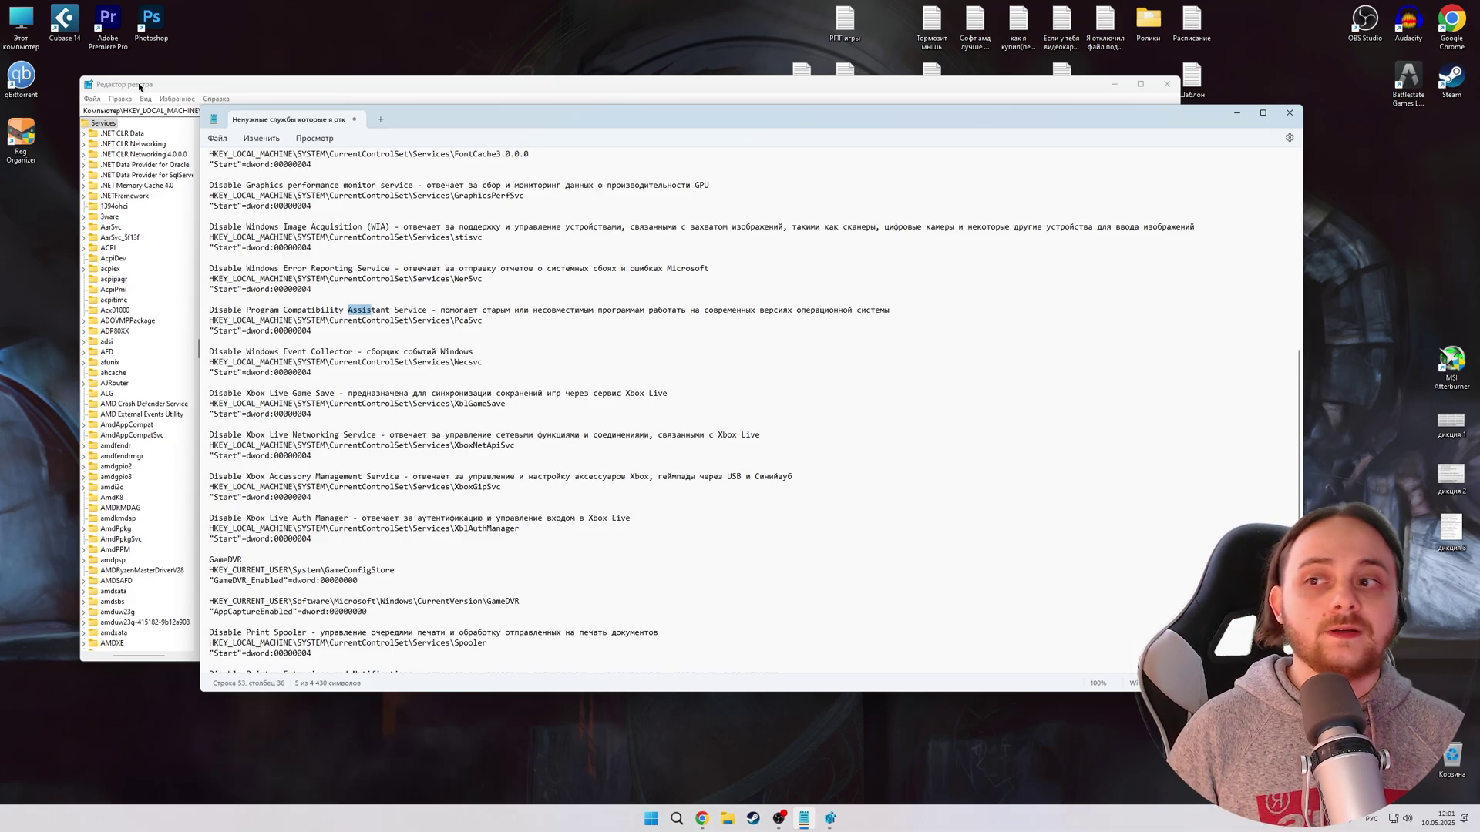
Inspect the compatibility mode versions offered in the Reg Organizer shortcut's properties, and close them without saving.
{"action": "left_click", "coordinate": [38, 185]}
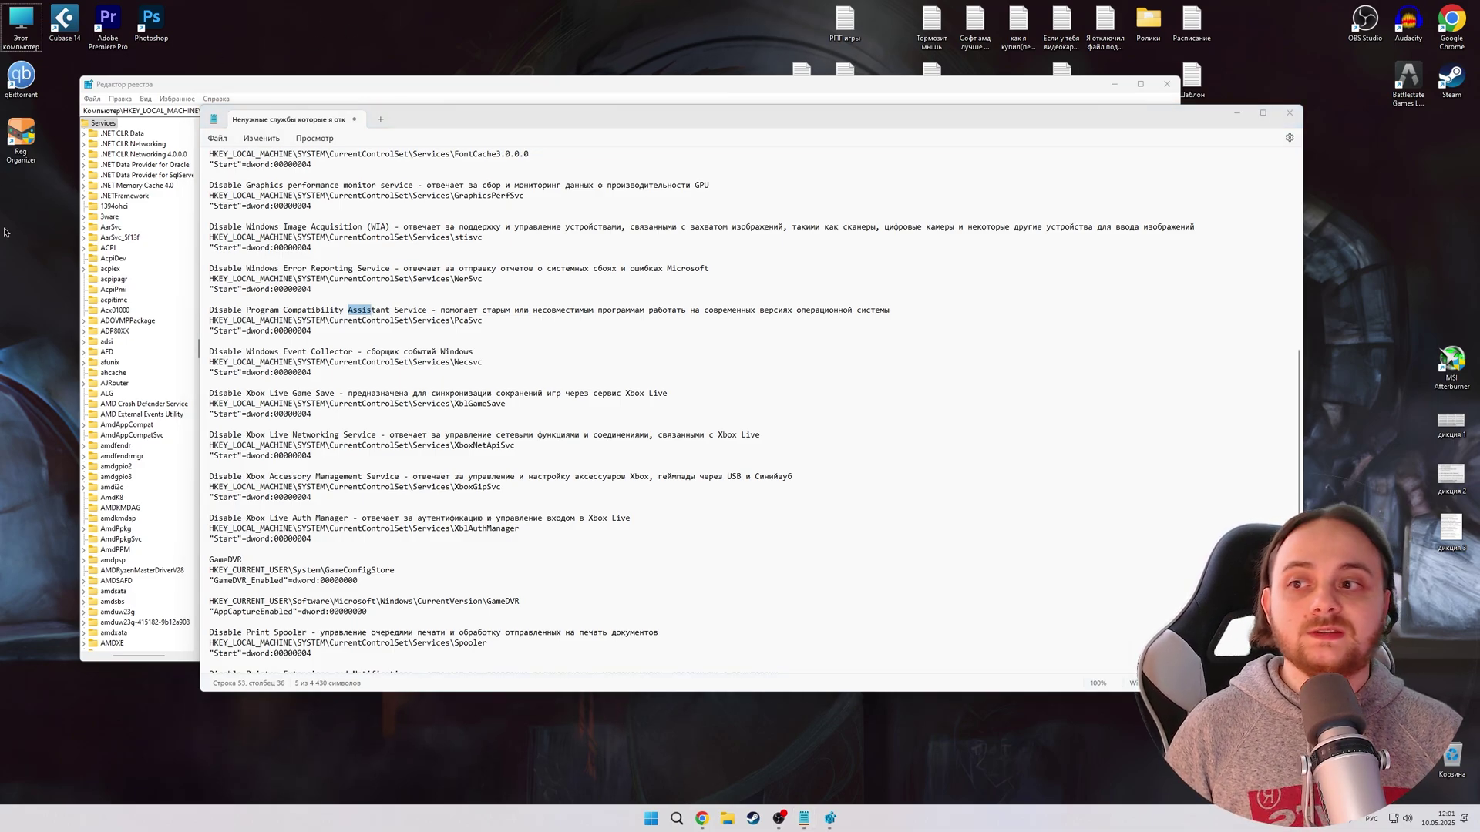
{"action": "right_click", "coordinate": [31, 148]}
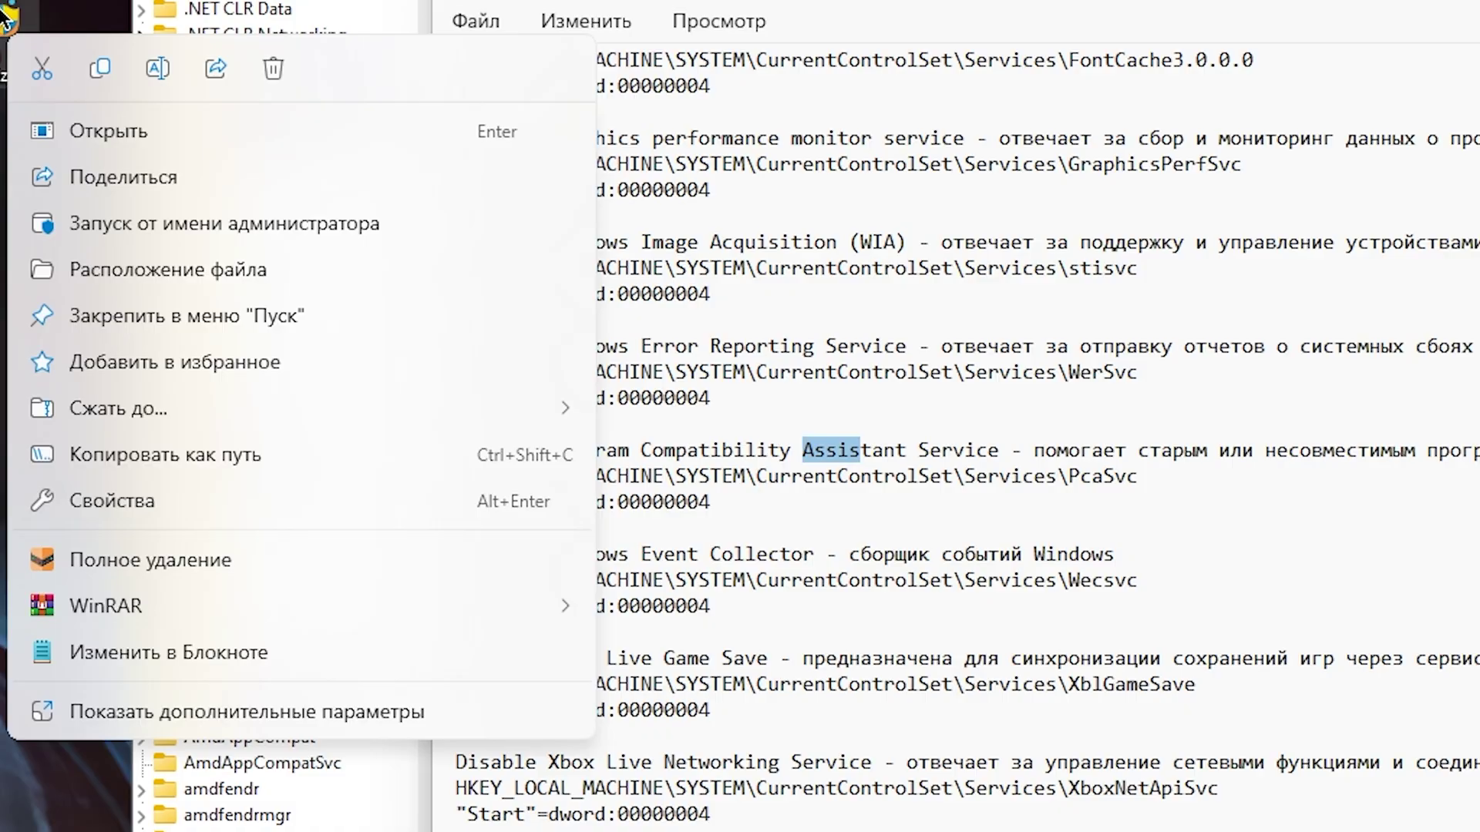
{"action": "left_click", "coordinate": [72, 330]}
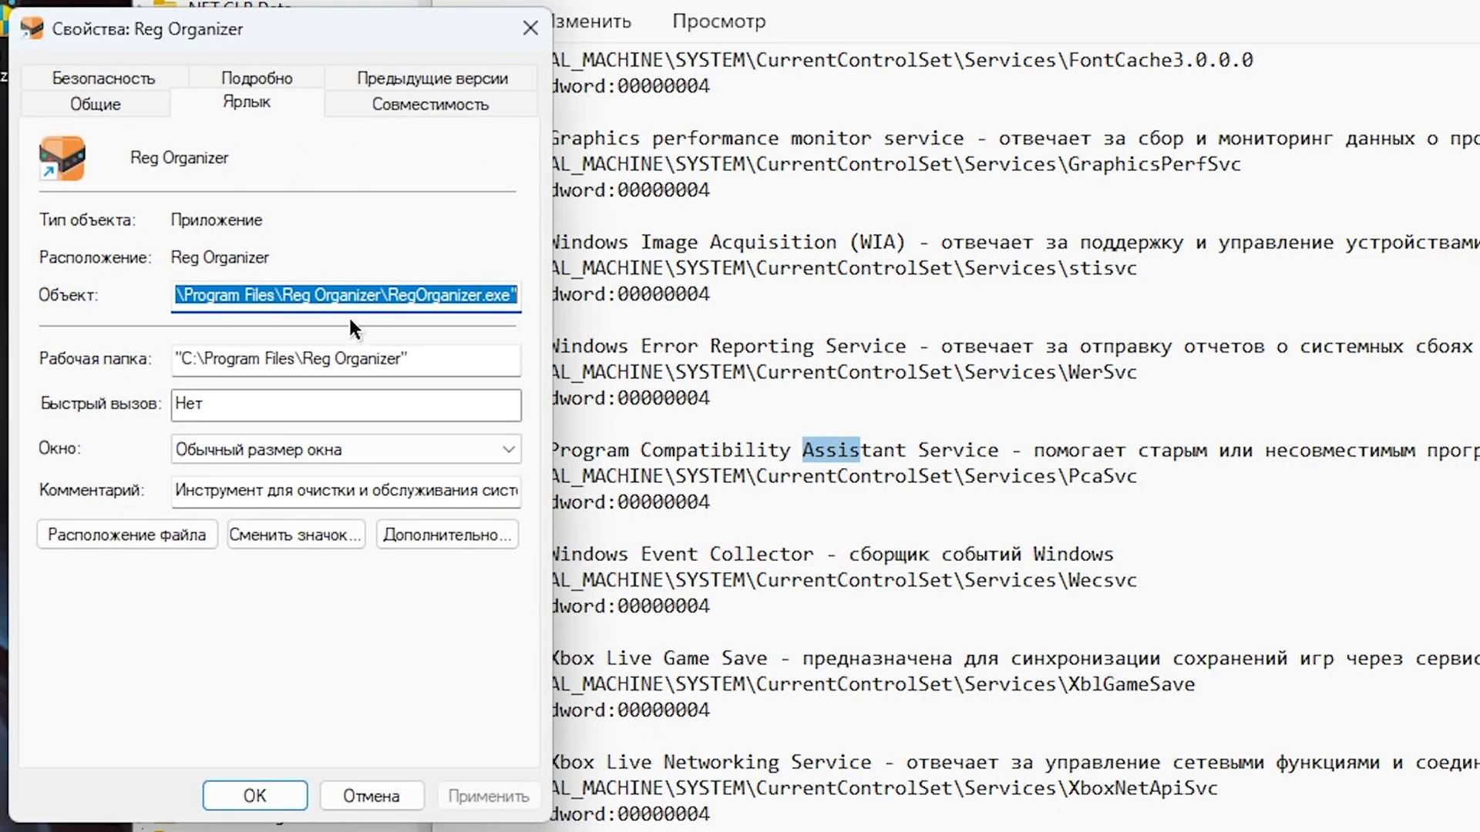
{"action": "left_click", "coordinate": [373, 115]}
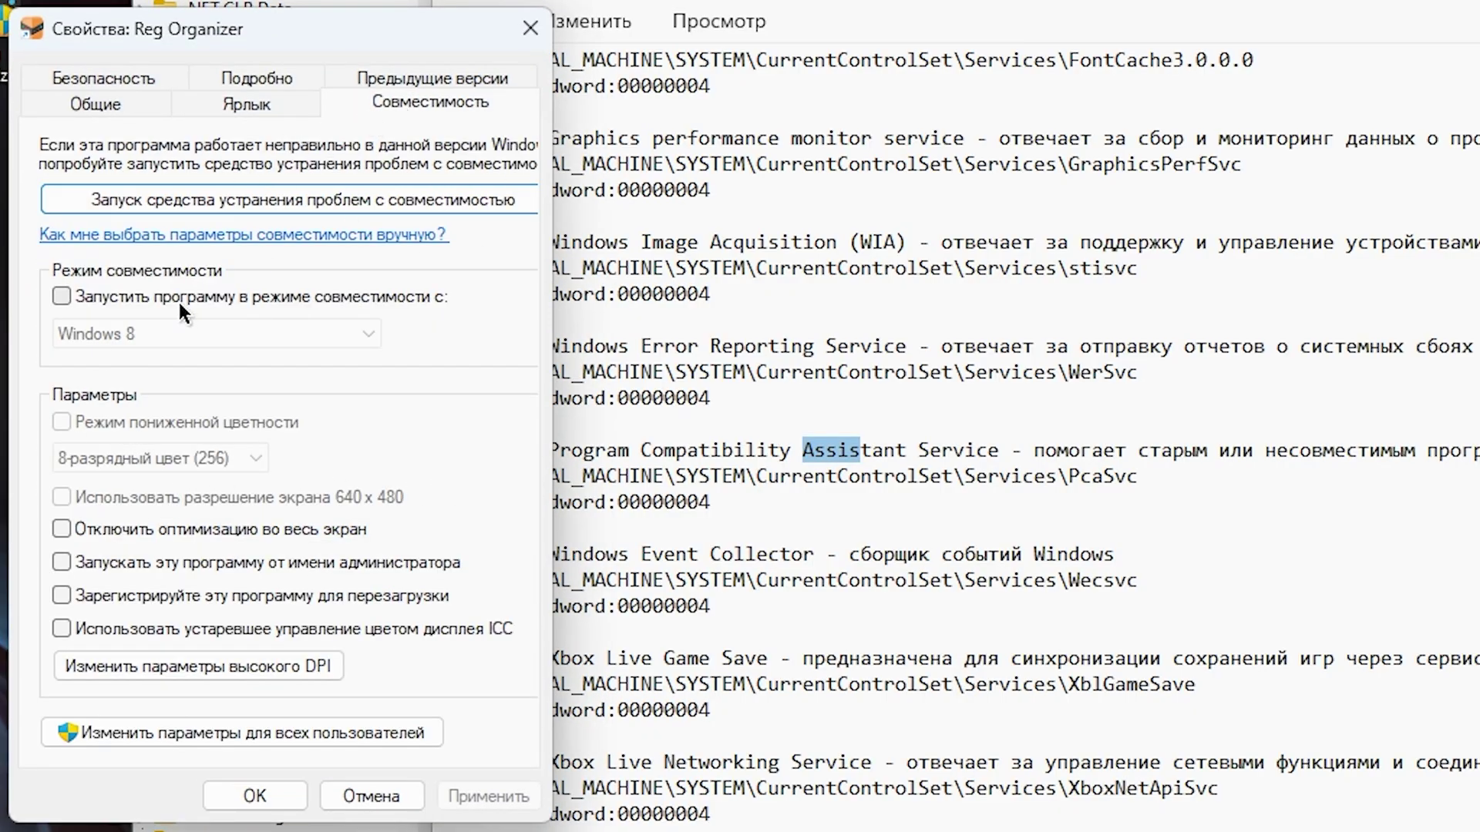
{"action": "left_click", "coordinate": [178, 301]}
{"action": "left_click", "coordinate": [179, 331]}
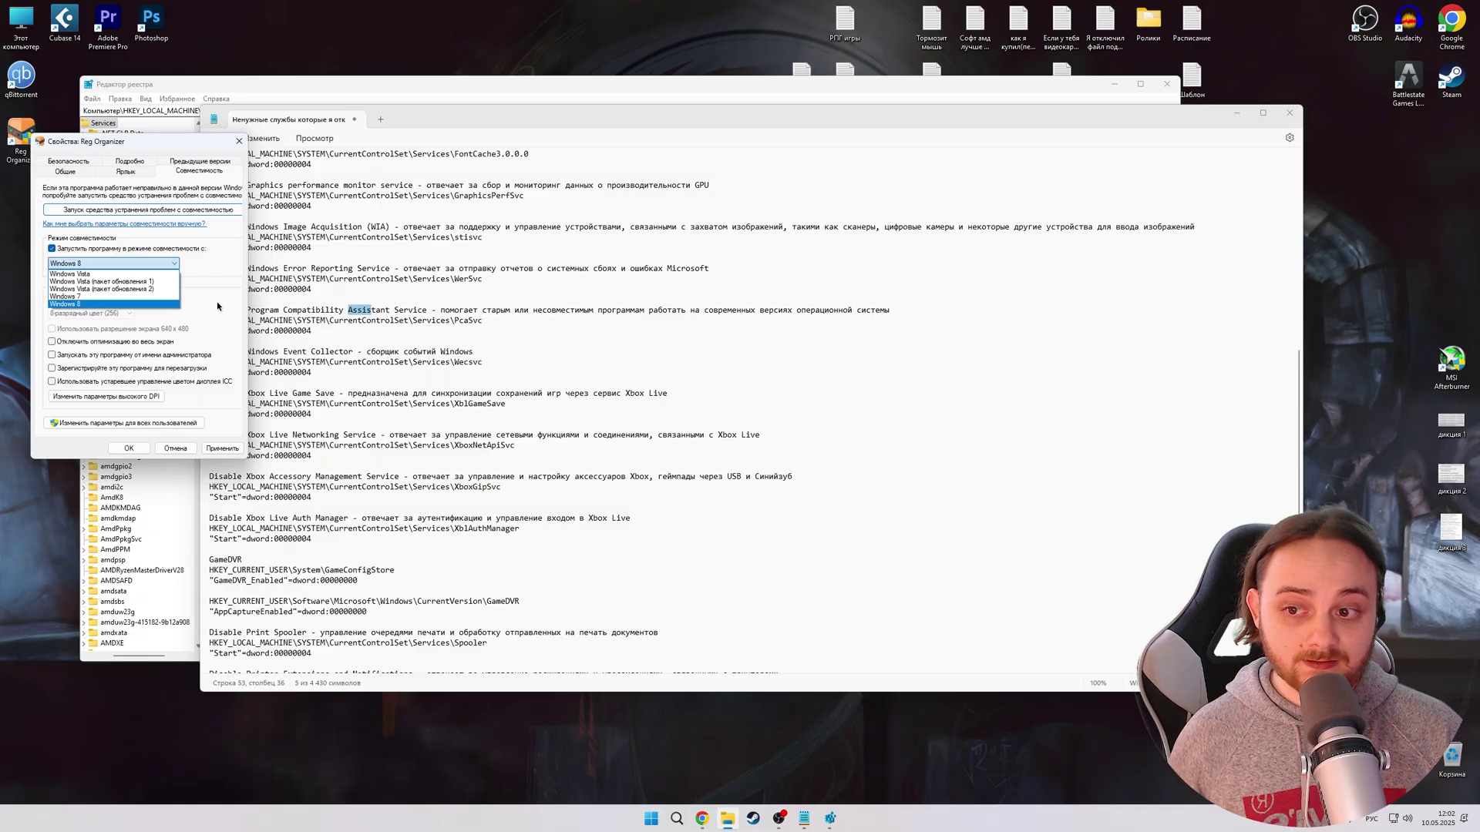
{"action": "left_click", "coordinate": [215, 436]}
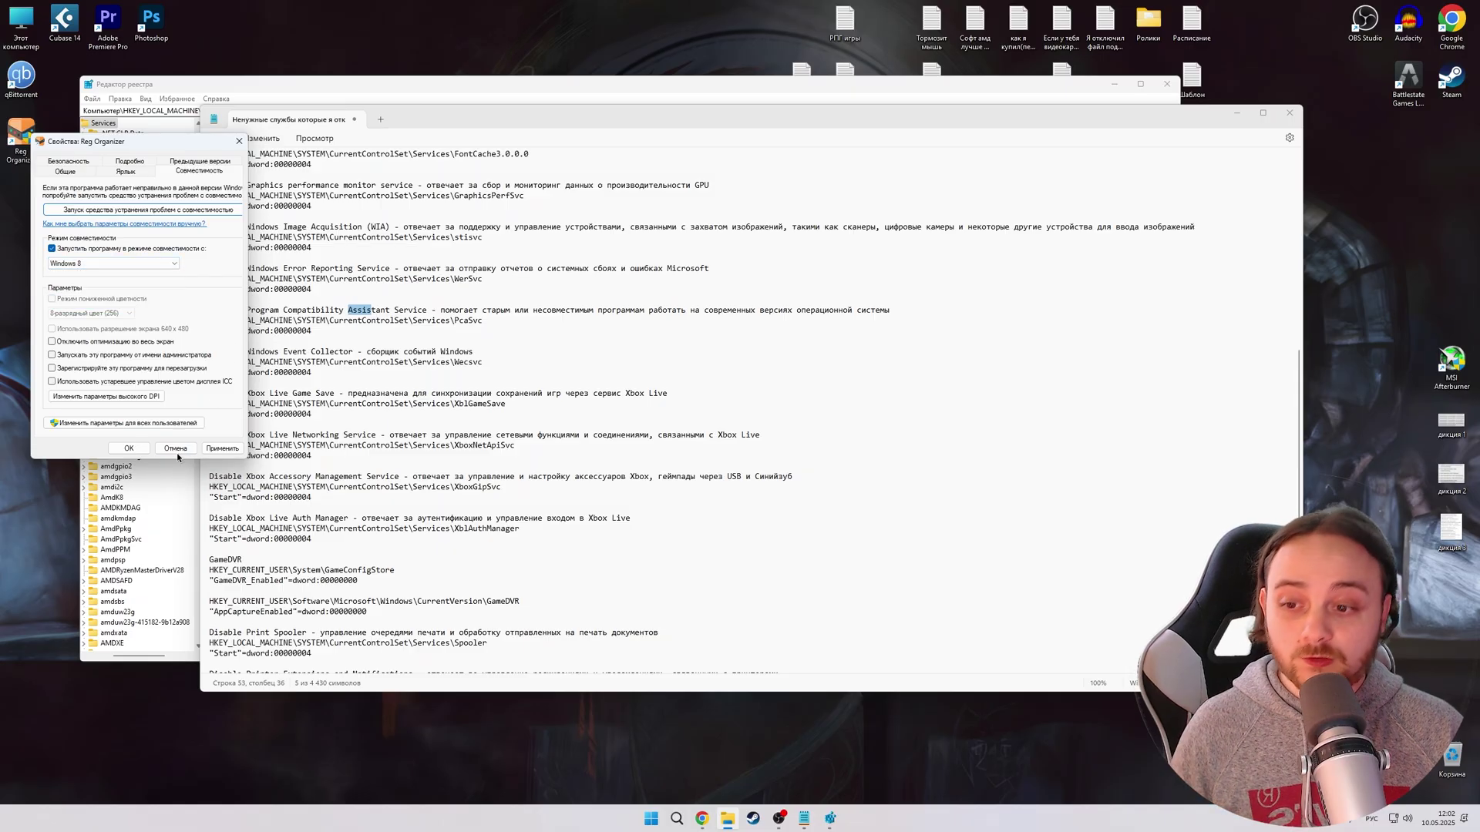
{"action": "left_click", "coordinate": [176, 448]}
Review the Windows Event Collector and Xbox Live Game Save, Networking and Accessory Management entries in the notes.
{"action": "left_click", "coordinate": [509, 320]}
{"action": "scroll", "coordinate": [463, 347], "scroll_direction": "down", "scroll_amount": 1}
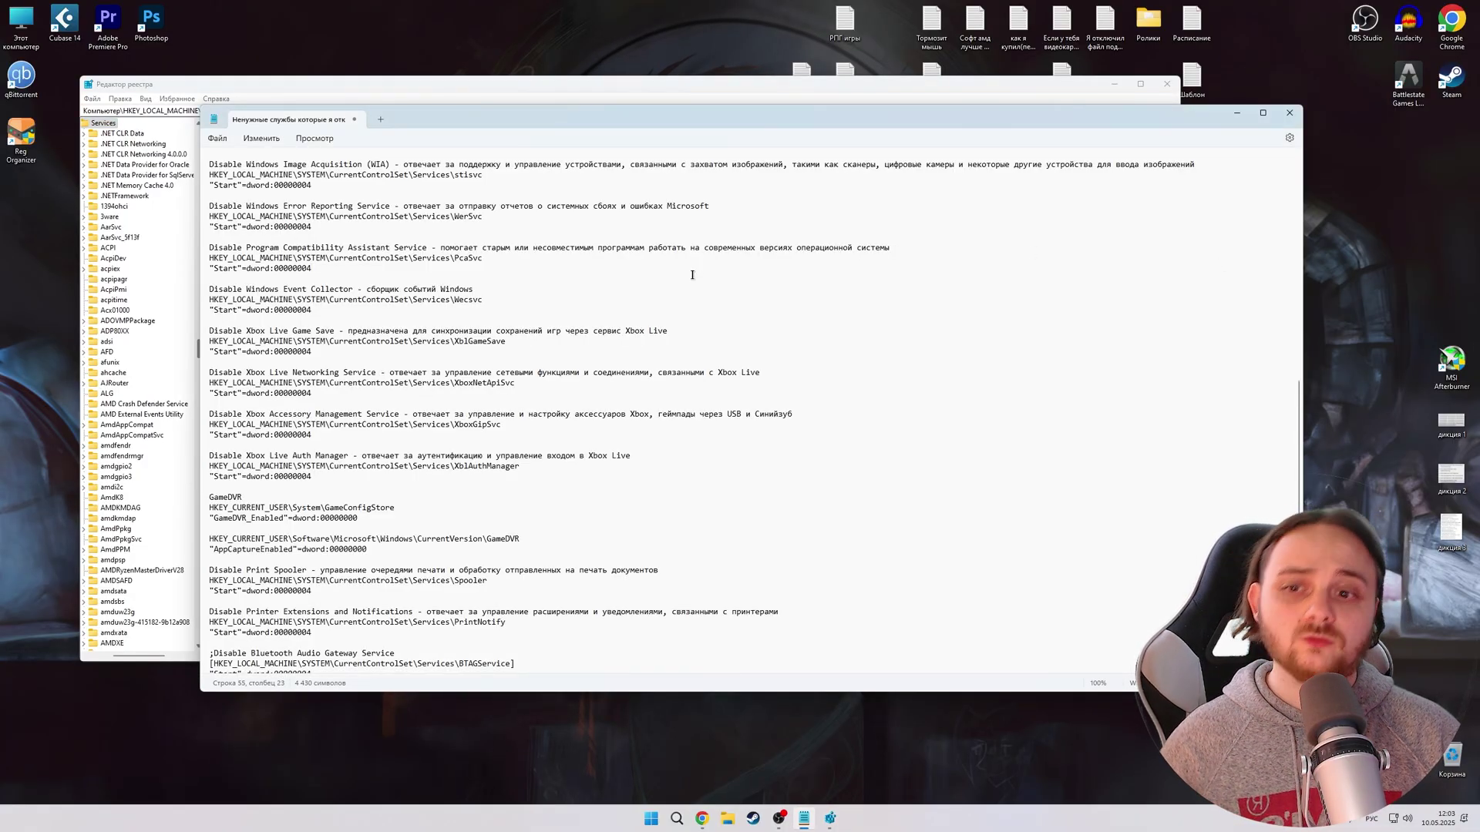
{"action": "scroll", "coordinate": [496, 352], "scroll_direction": "down", "scroll_amount": 1}
{"action": "left_click_drag", "start_coordinate": [208, 299], "coordinate": [336, 299]}
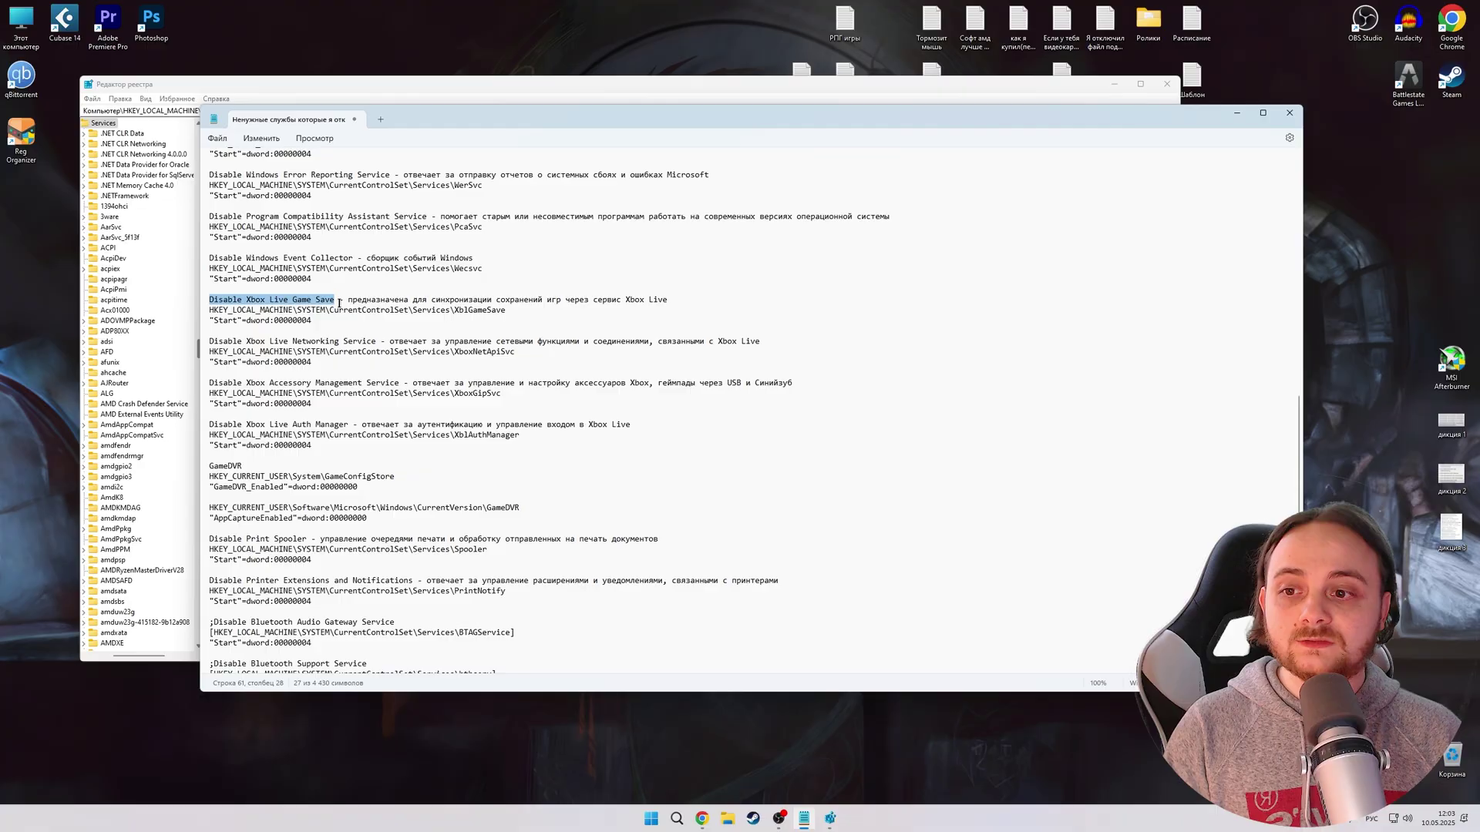
{"action": "left_click", "coordinate": [377, 299]}
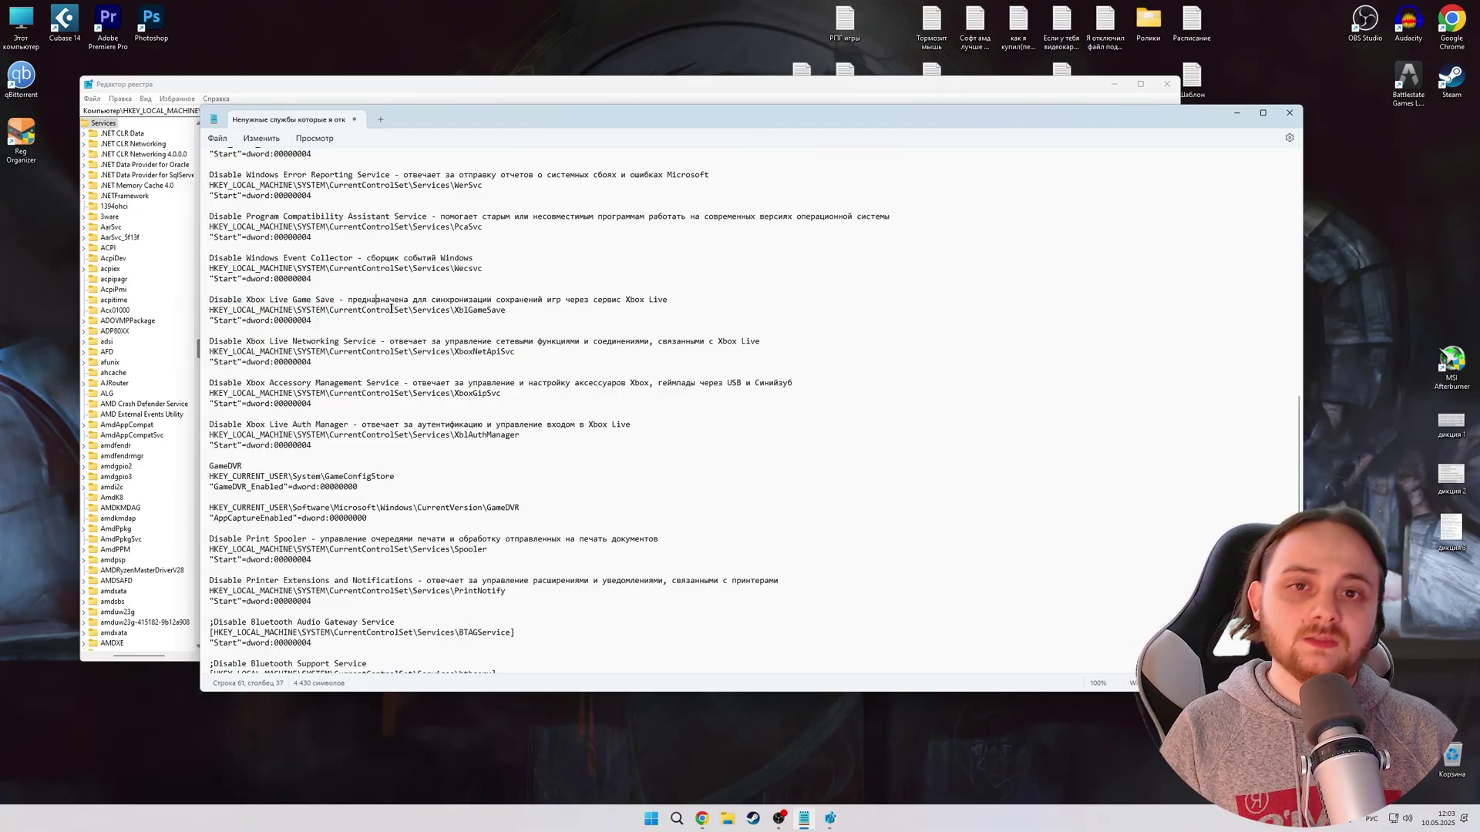
{"action": "left_click_drag", "start_coordinate": [348, 300], "coordinate": [436, 301]}
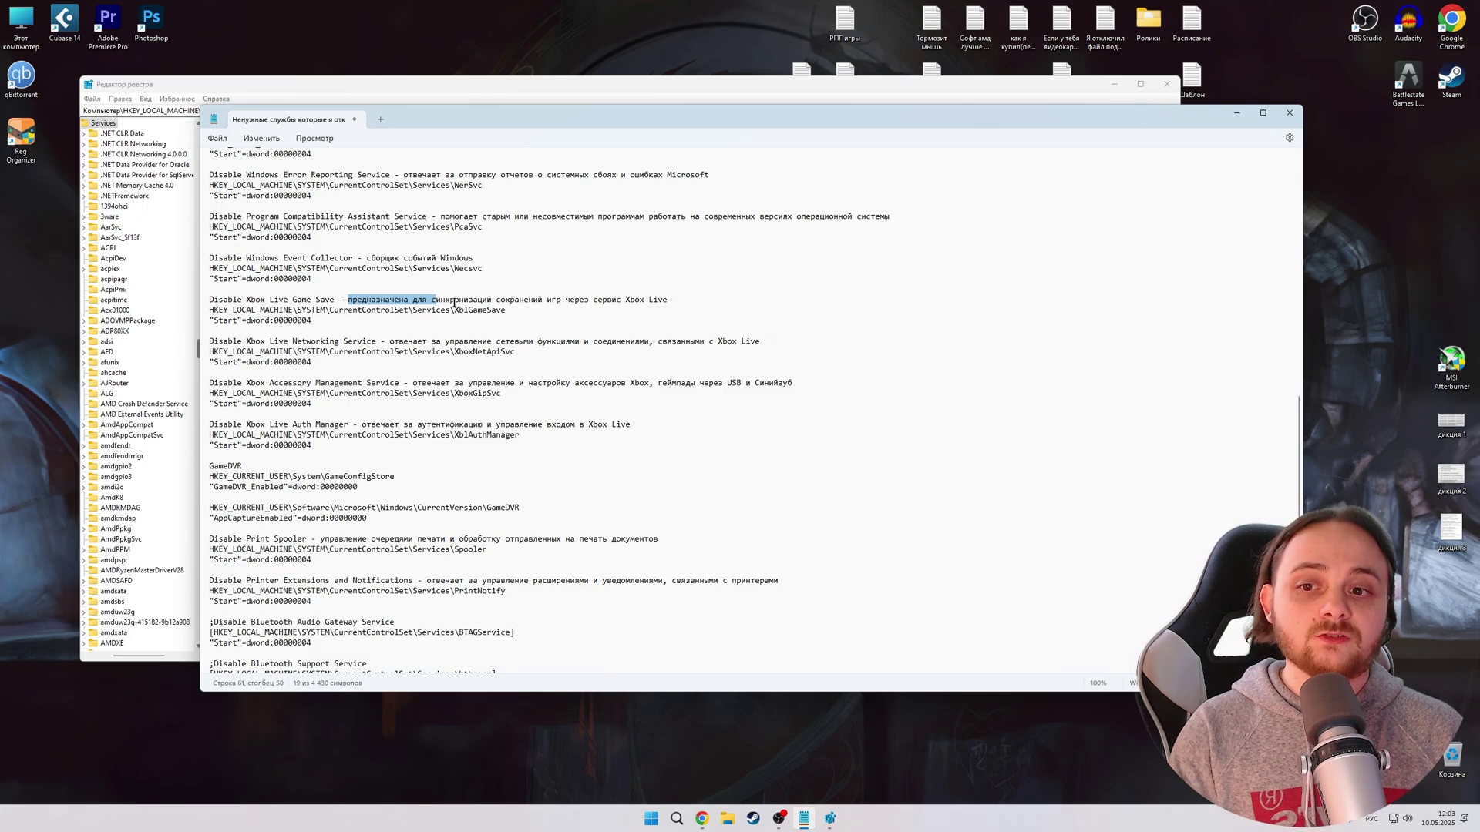
{"action": "left_click", "coordinate": [575, 300]}
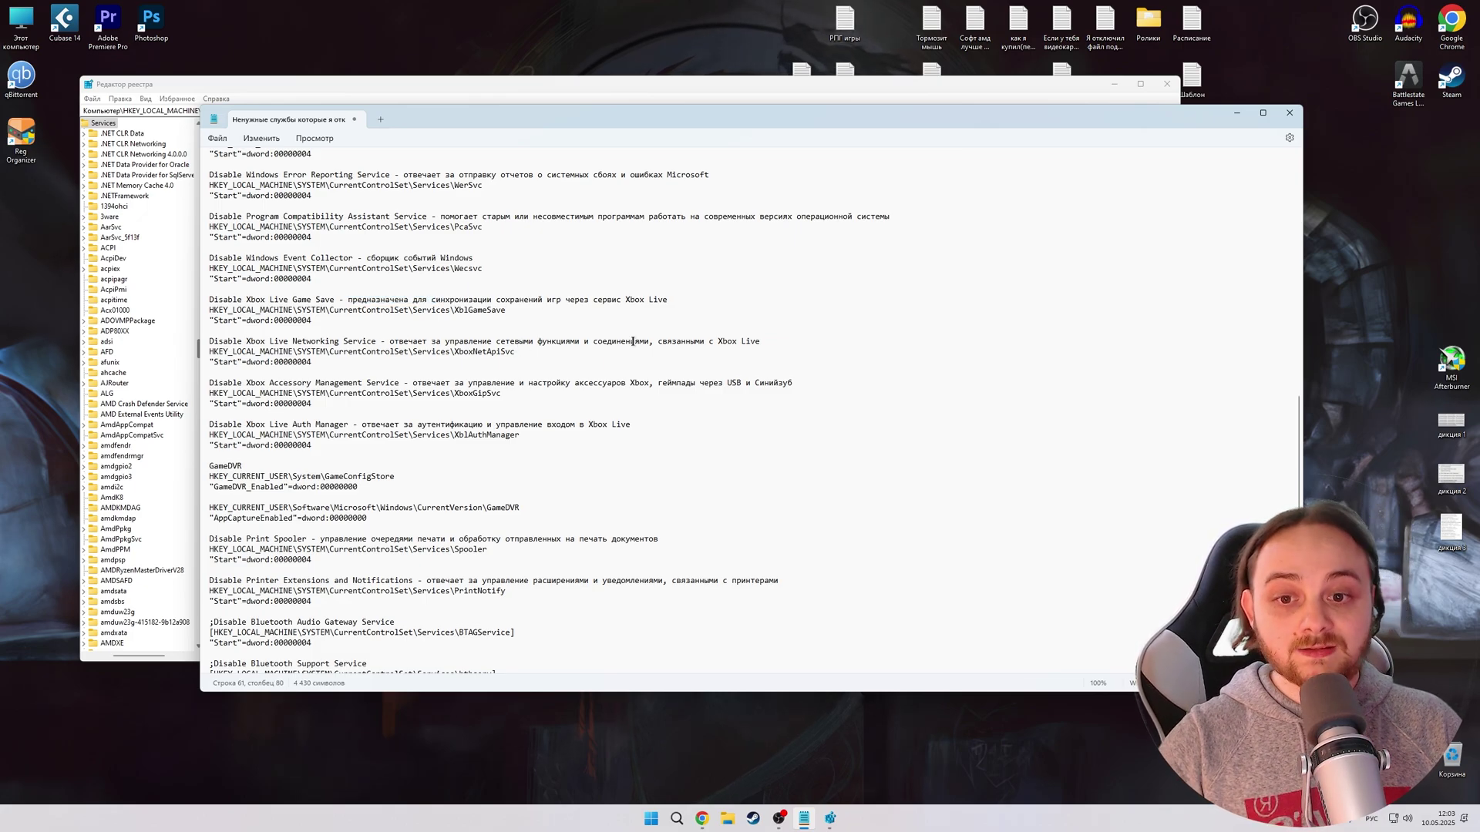
{"action": "scroll", "coordinate": [653, 340], "scroll_direction": "down", "scroll_amount": 1}
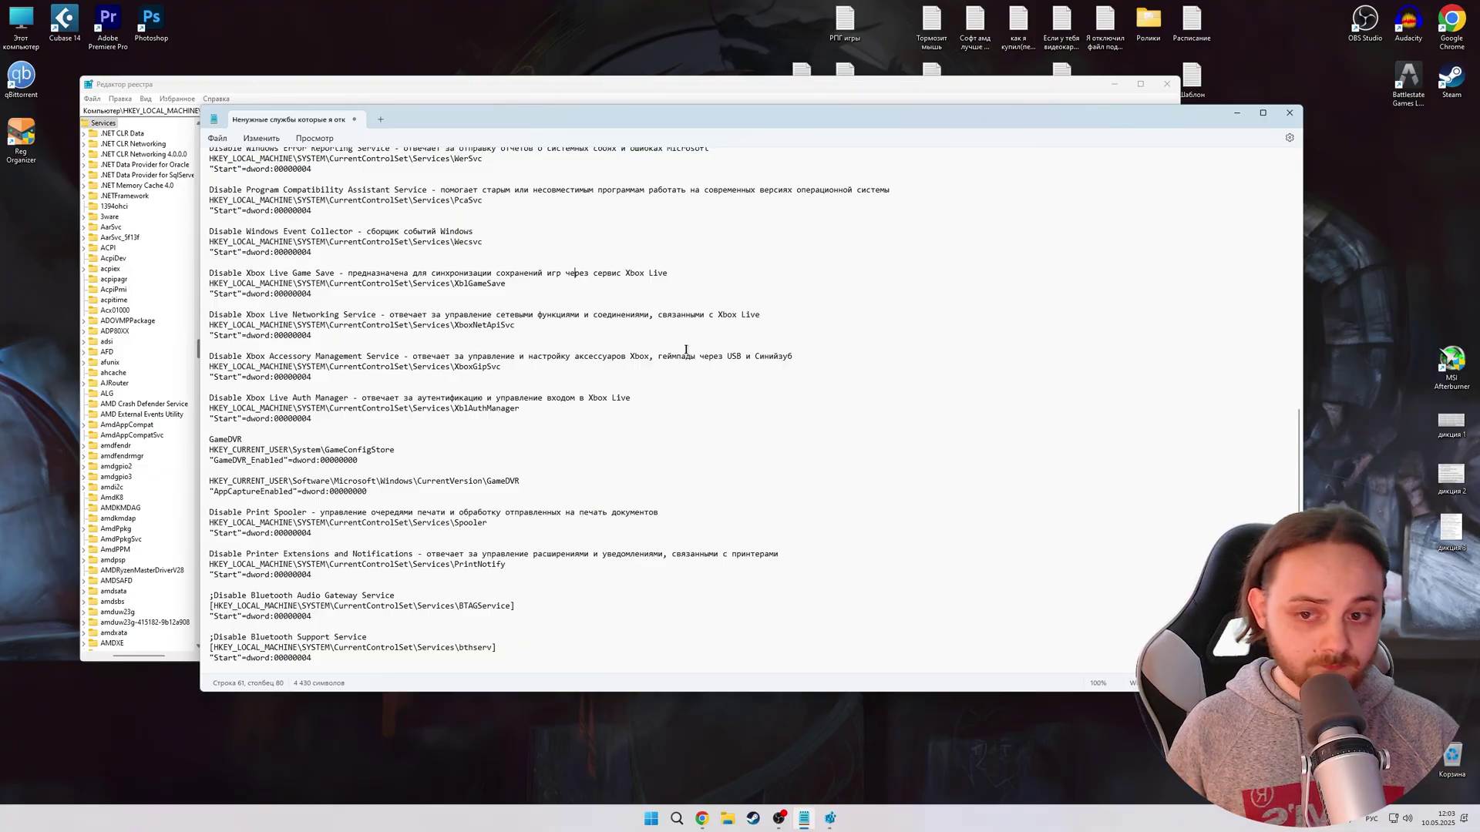
{"action": "left_click_drag", "start_coordinate": [686, 350], "coordinate": [496, 347]}
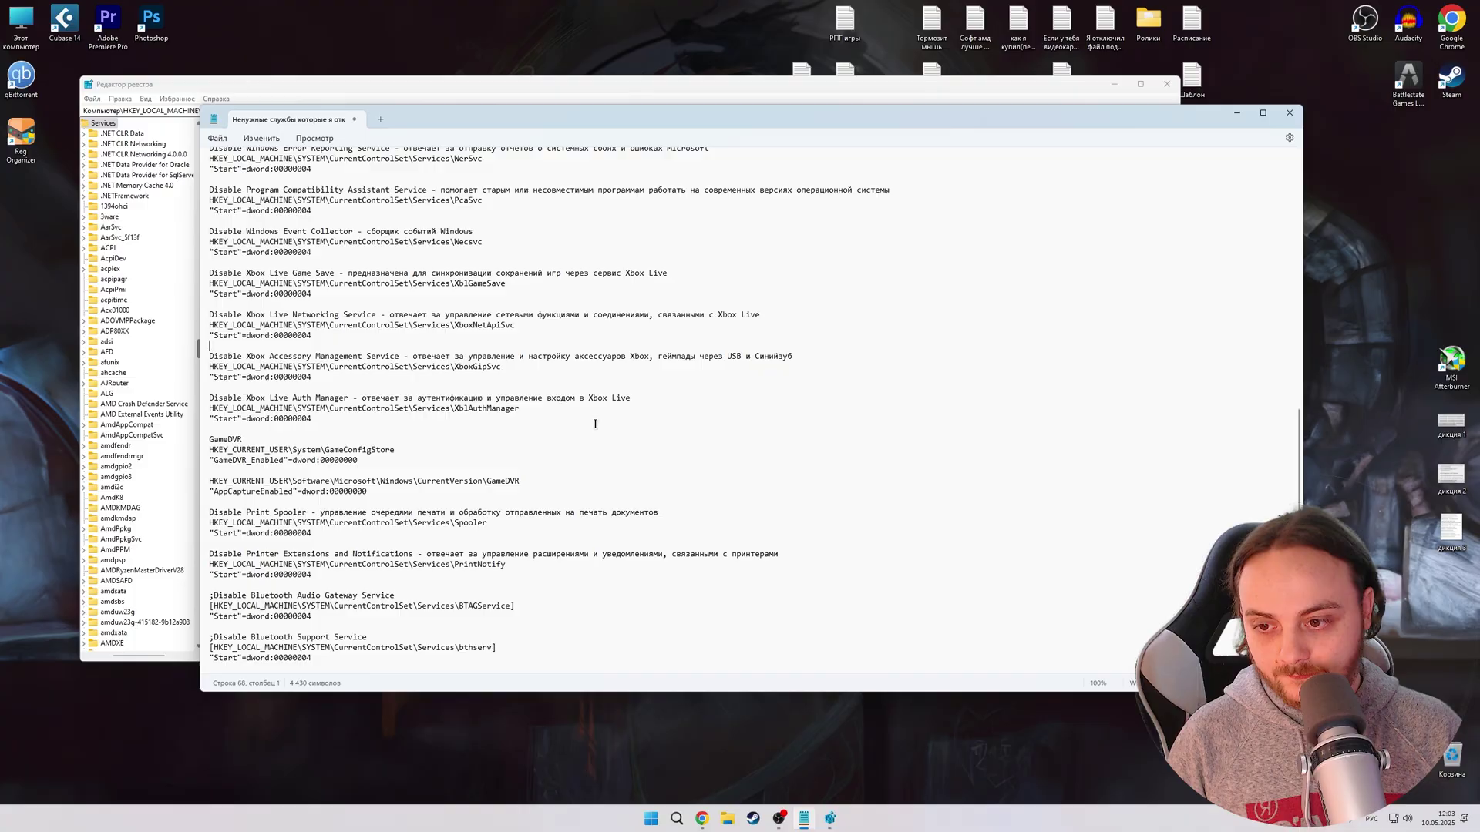
Review the GameDVR, Print Spooler, Printer Extensions and Bluetooth service entries at the end of the notes.
{"action": "mouse_move", "coordinate": [209, 449]}
{"action": "left_mouse_down"}
{"action": "mouse_move", "coordinate": [431, 452]}
{"action": "mouse_move", "coordinate": [208, 460]}
{"action": "left_mouse_up"}
{"action": "left_click", "coordinate": [431, 452]}
{"action": "left_click_drag", "start_coordinate": [209, 512], "coordinate": [487, 523]}
{"action": "left_click", "coordinate": [422, 522]}
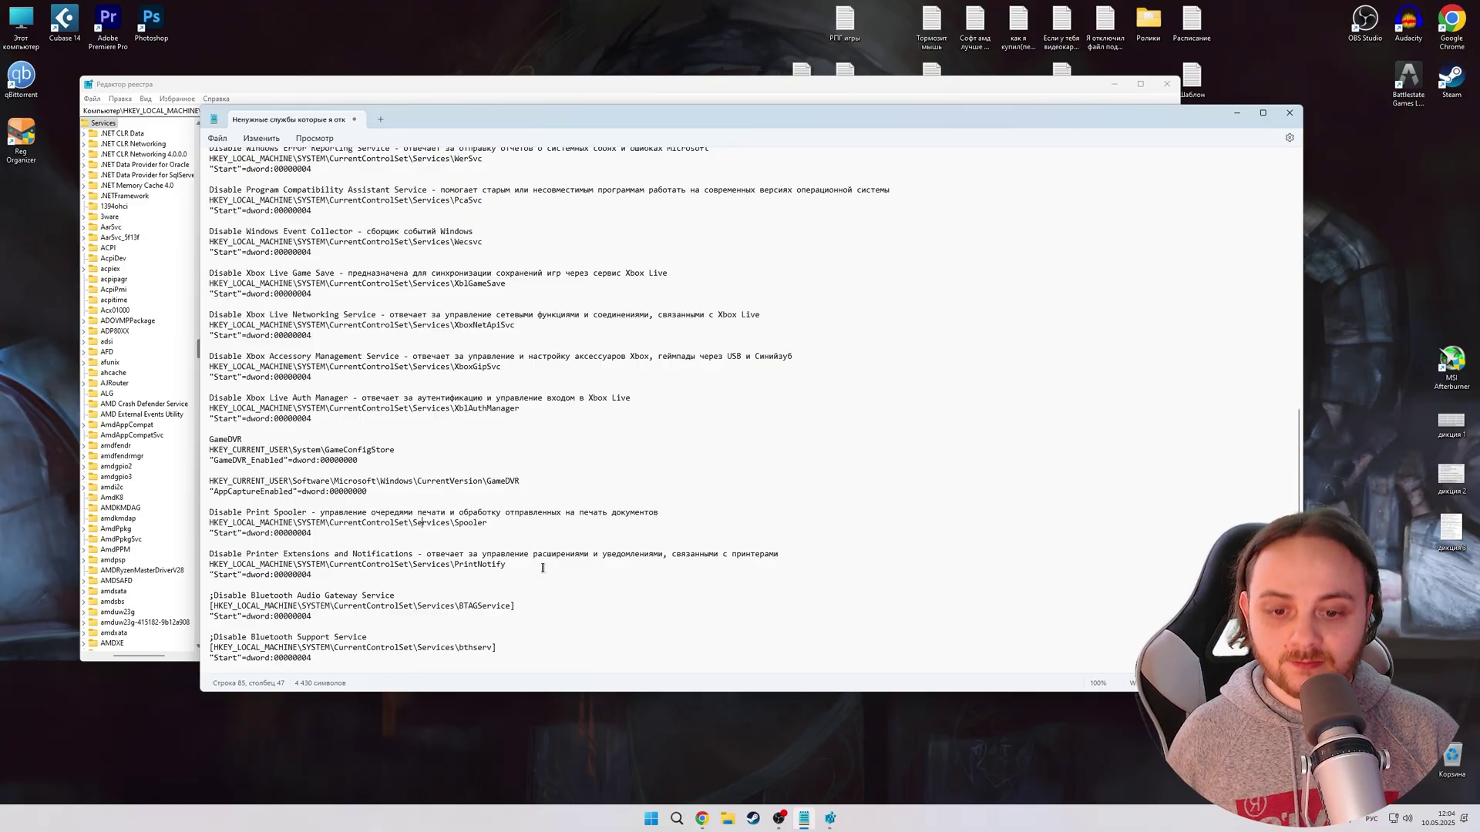
{"action": "left_click_drag", "start_coordinate": [209, 595], "coordinate": [209, 657]}
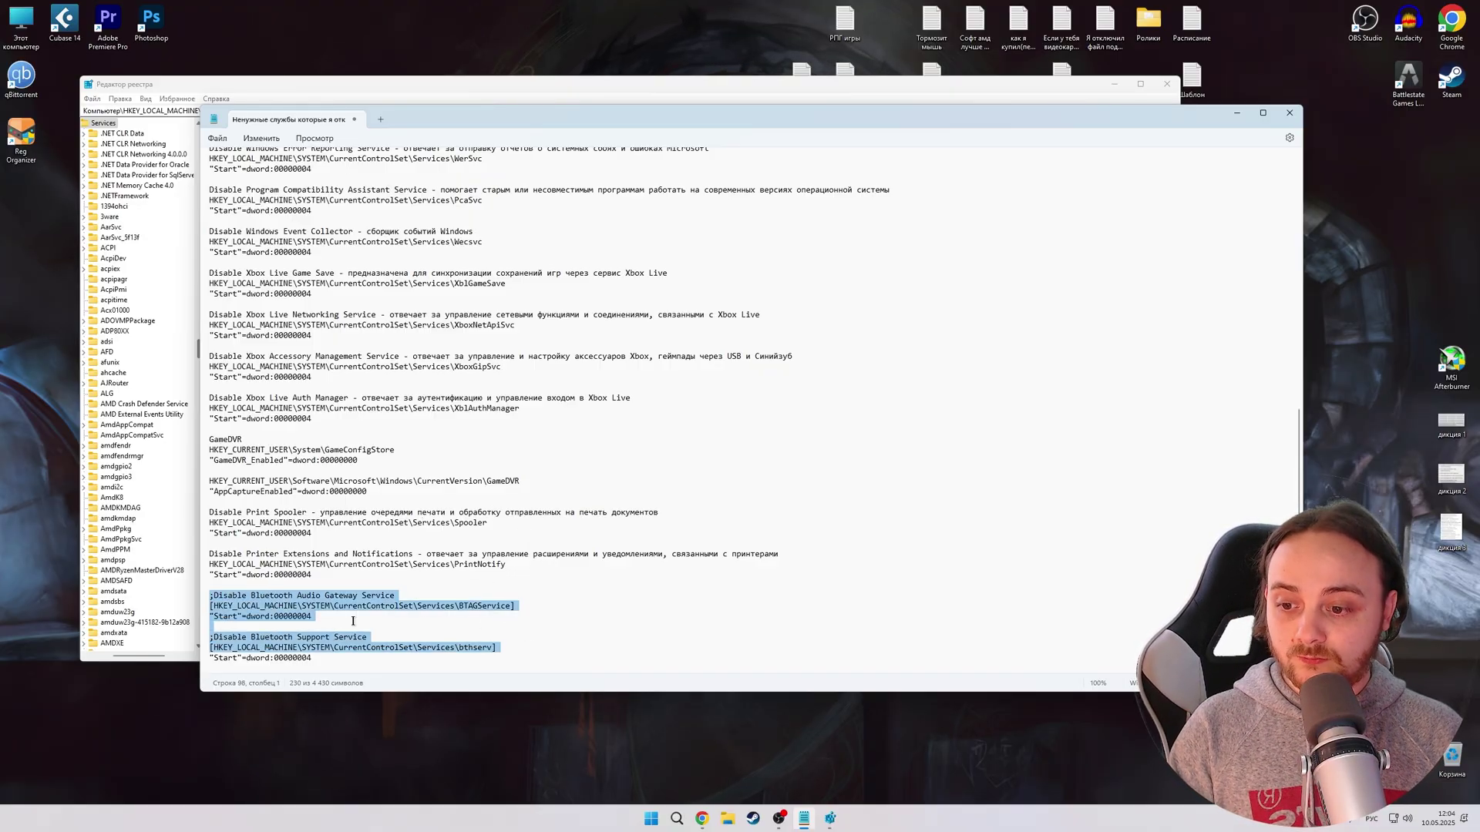
{"action": "double_click", "coordinate": [222, 598]}
{"action": "key", "text": "Home"}
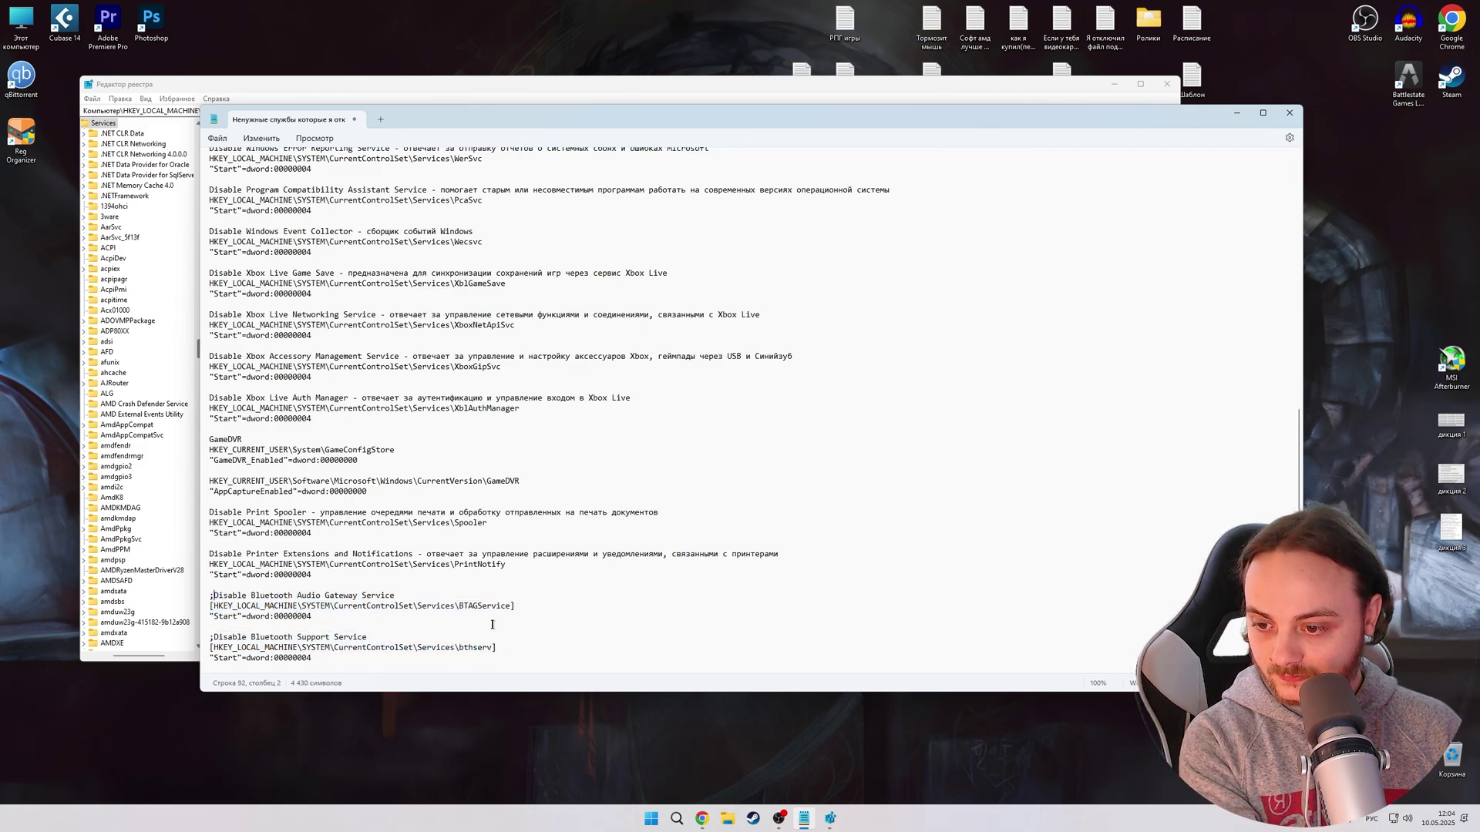
Remove the leading semicolons and the square brackets from the Bluetooth Audio Gateway and Bluetooth Support Service entries in the notes.
{"action": "key", "text": "Delete"}
{"action": "key", "text": "Down"}
{"action": "key", "text": "End"}
{"action": "key", "text": "BackSpace"}
{"action": "key", "text": "Home"}
{"action": "key", "text": "Delete"}
{"action": "key", "text": "Down"}
{"action": "key", "text": "Down"}
{"action": "key", "text": "Down"}
{"action": "key", "text": "Down"}
{"action": "key", "text": "End"}
{"action": "key", "text": "BackSpace"}
{"action": "left_click", "coordinate": [213, 647]}
{"action": "key", "text": "BackSpace"}
{"action": "key", "text": "Up"}
{"action": "key", "text": "Delete"}
{"action": "key", "text": "Up"}
{"action": "key", "text": "Up"}
{"action": "key", "text": "End"}
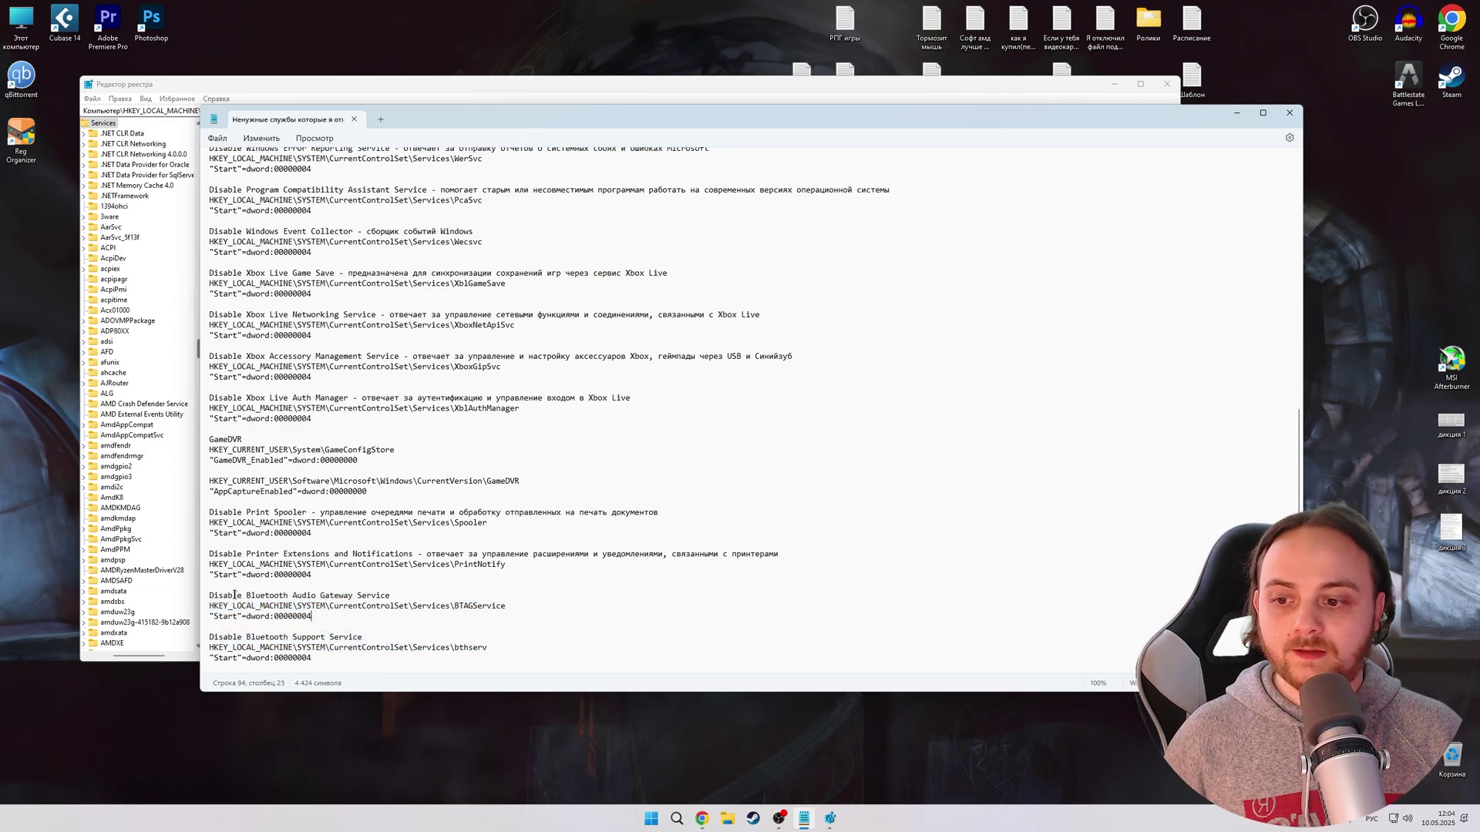
{"action": "left_click_drag", "start_coordinate": [213, 596], "coordinate": [548, 611]}
{"action": "left_click", "coordinate": [575, 609]}
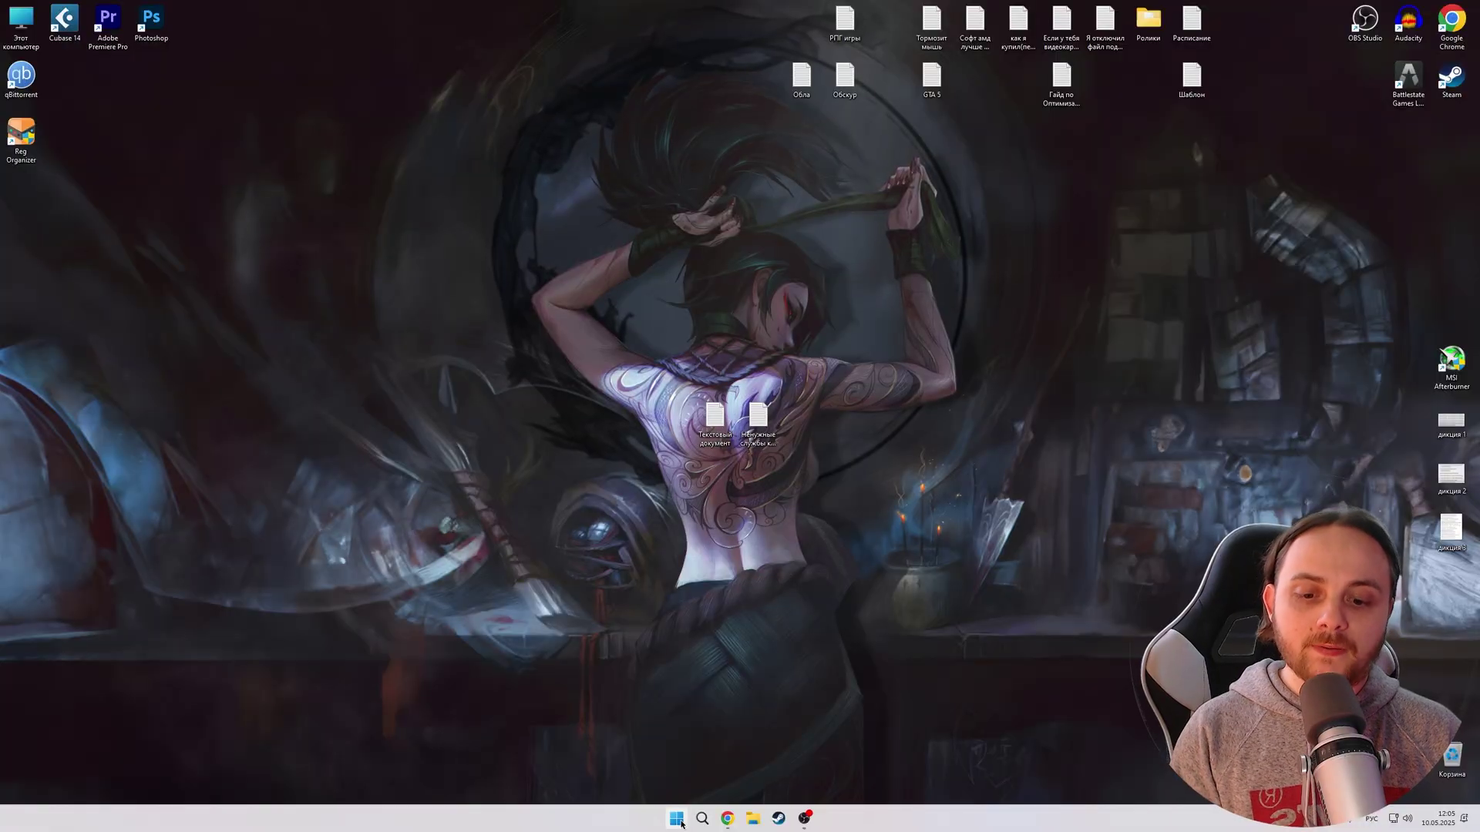
{"action": "right_click", "coordinate": [678, 819]}
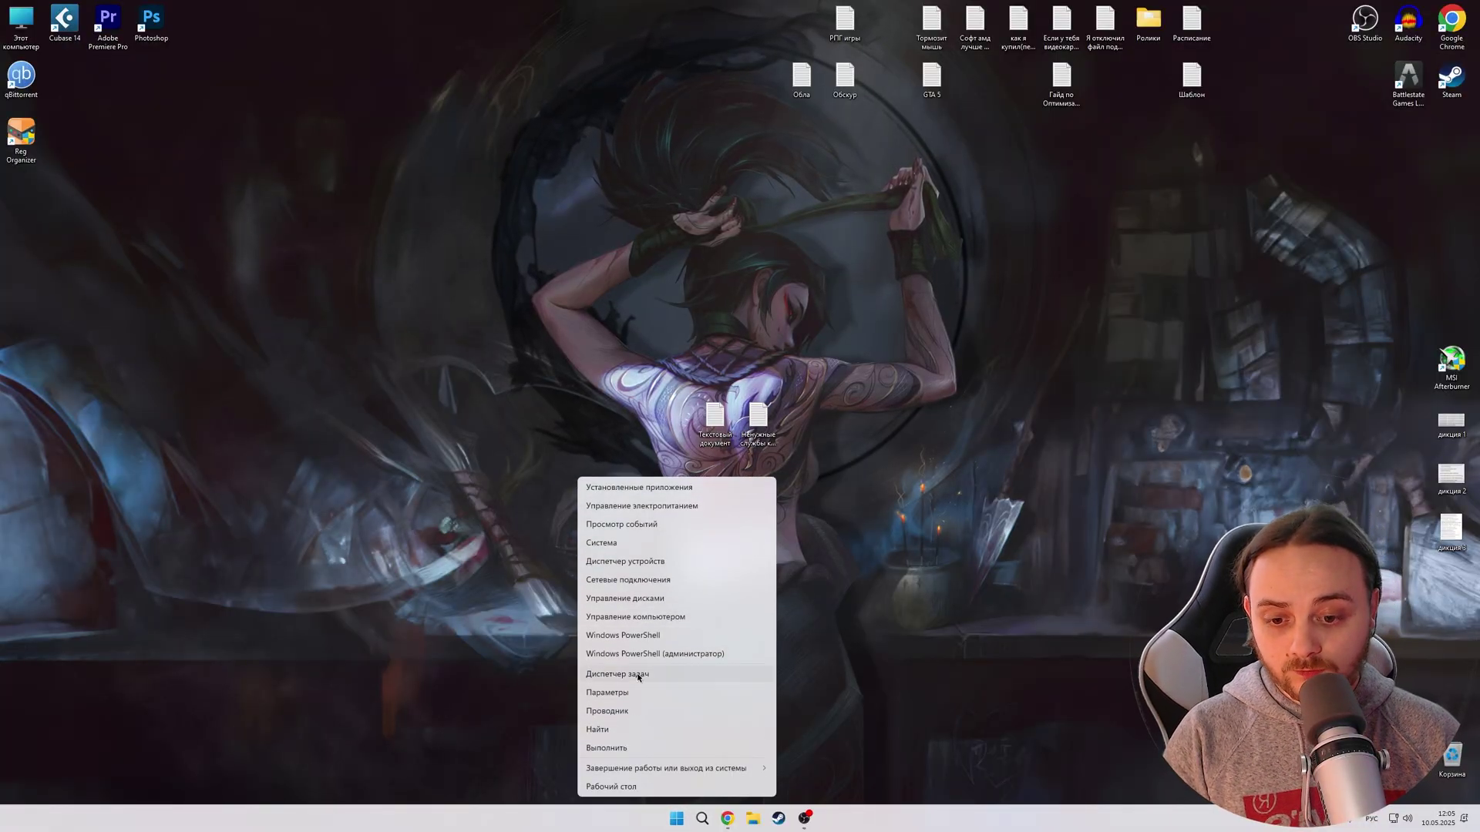
{"action": "left_click", "coordinate": [639, 655]}
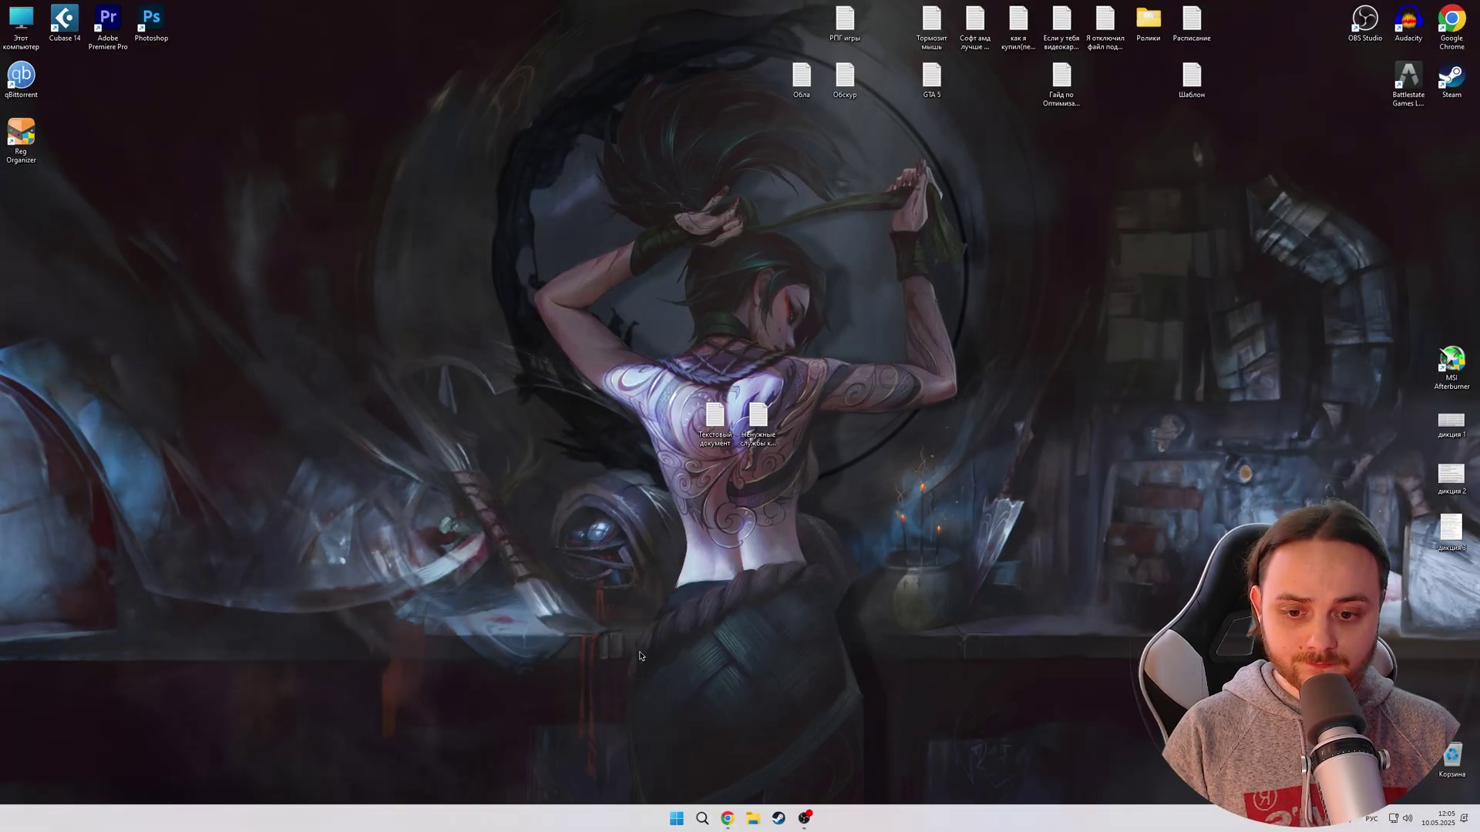
{"action": "type", "text": "irm \"https://christitus.com/win\" | iex"}
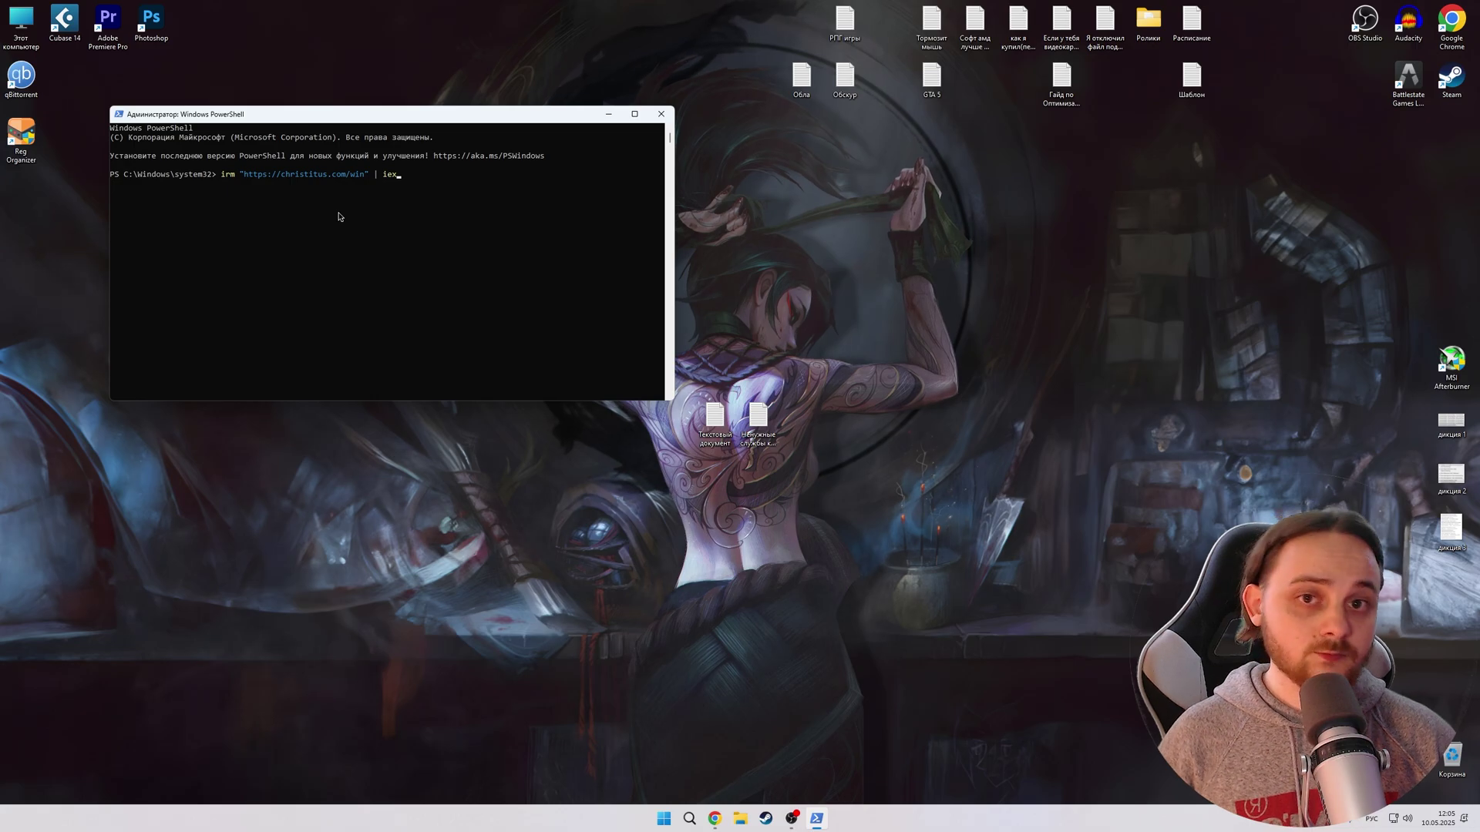
{"action": "key", "text": "Return"}
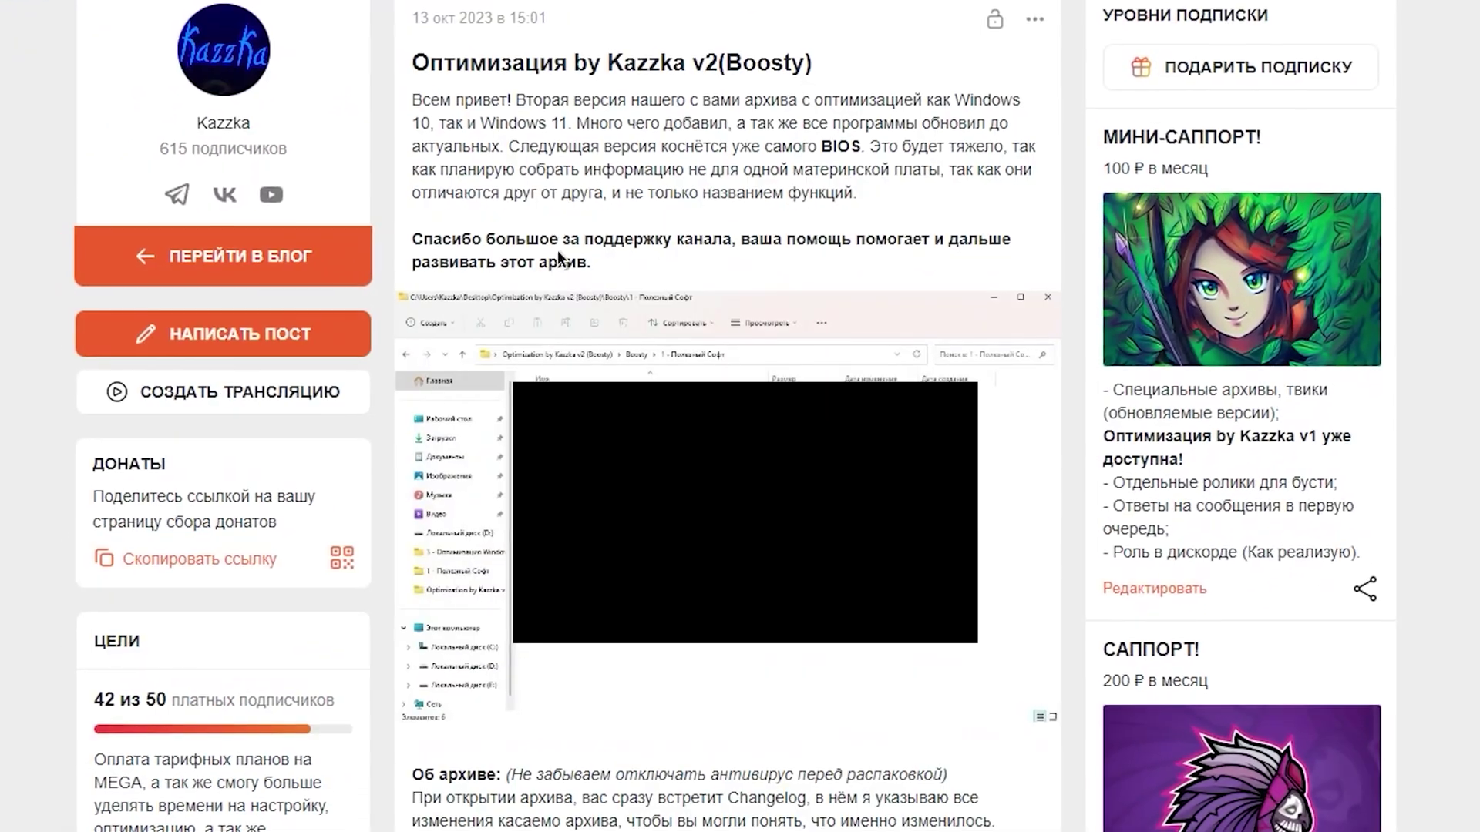
Review the Boosty v2 optimization archive post, skim through its video guide, and browse the CS:GO and Apex Legends posts.
{"action": "left_click_drag", "start_coordinate": [408, 57], "coordinate": [636, 128]}
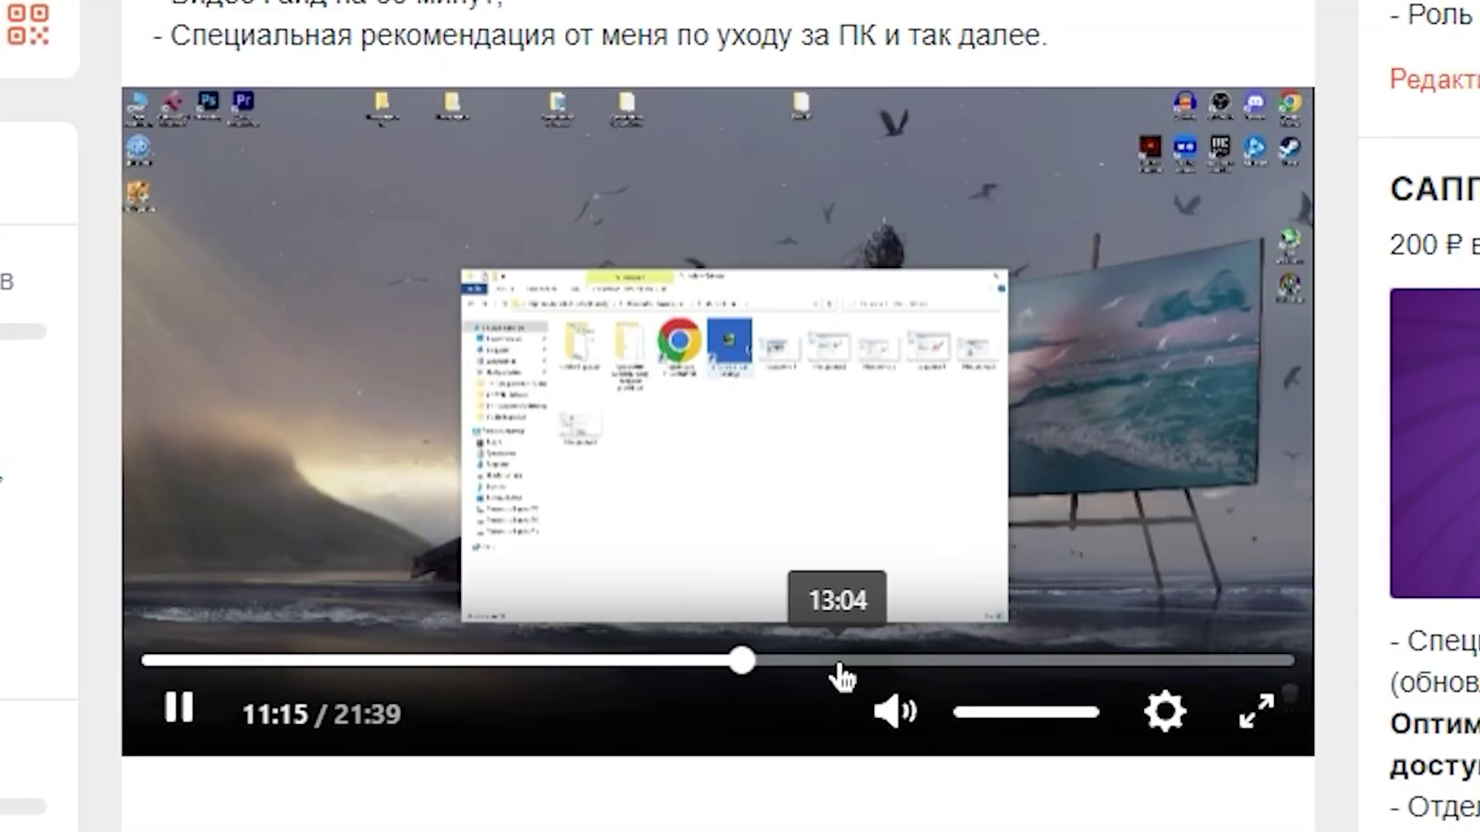
{"action": "left_click", "coordinate": [835, 672]}
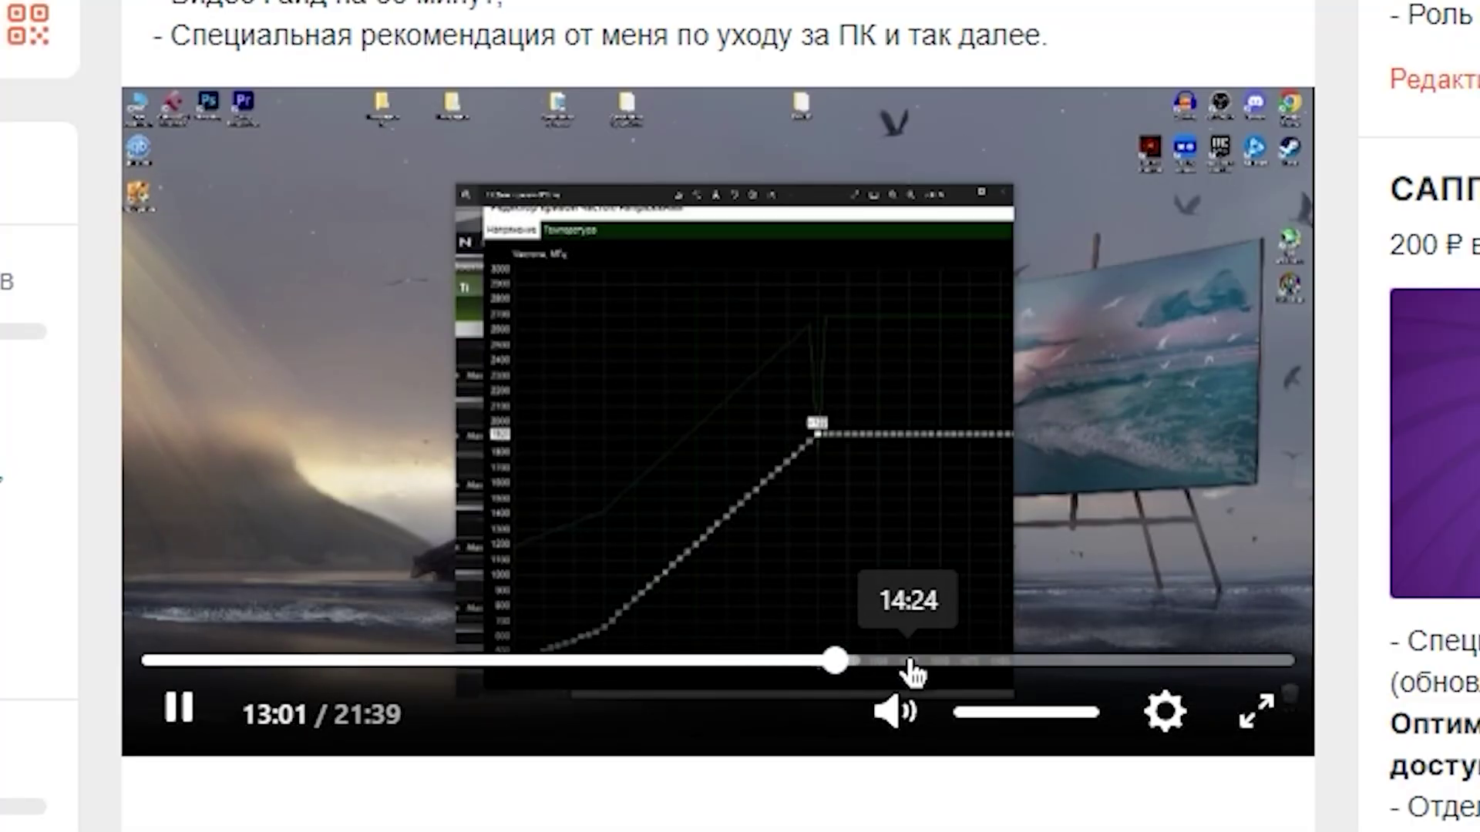
{"action": "left_click", "coordinate": [909, 671]}
{"action": "left_click", "coordinate": [986, 661]}
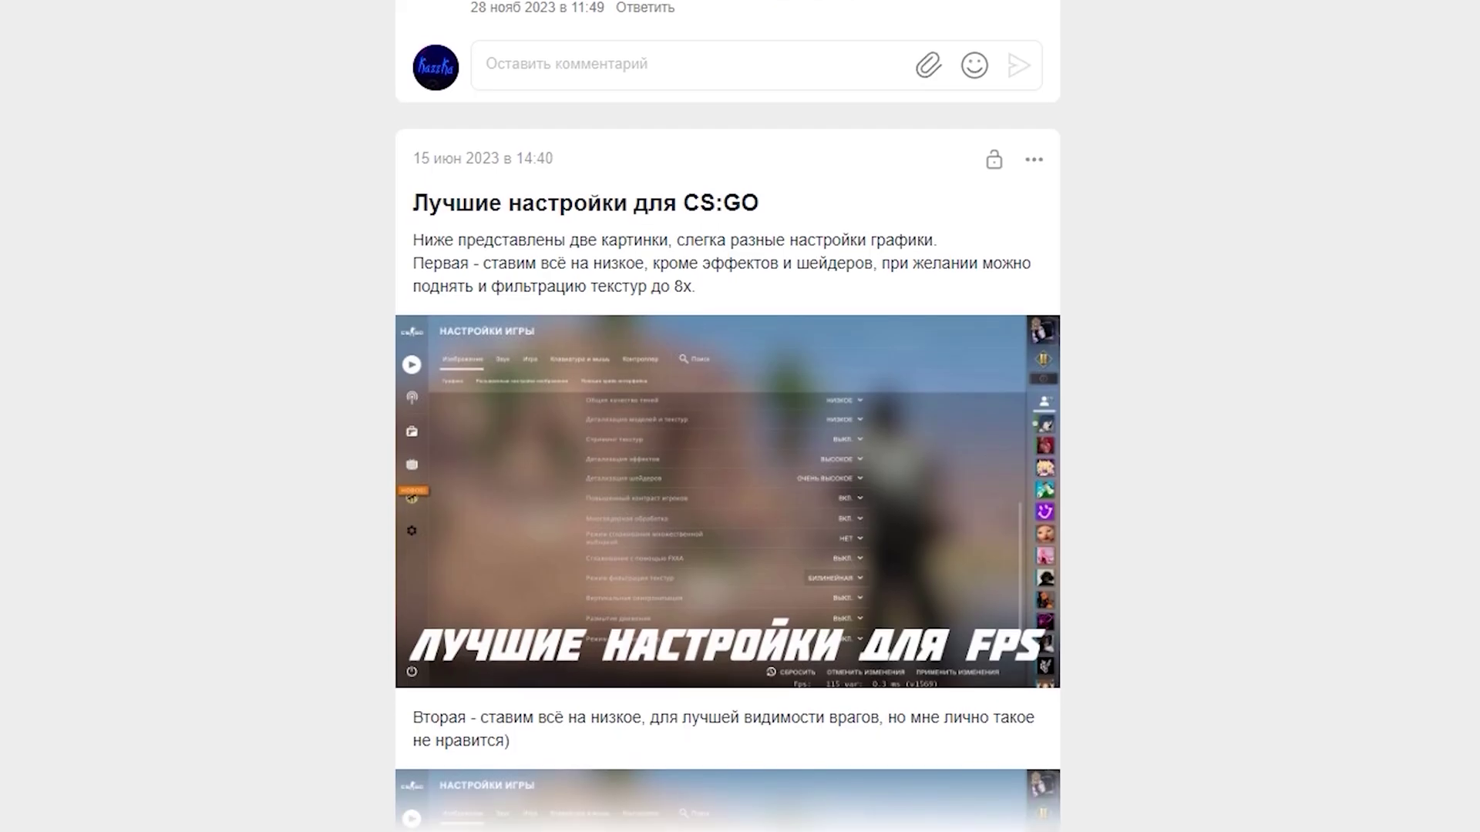
{"action": "scroll", "coordinate": [728, 416], "scroll_direction": "down", "scroll_amount": 2}
{"action": "scroll", "coordinate": [728, 416], "scroll_direction": "down", "scroll_amount": 8}
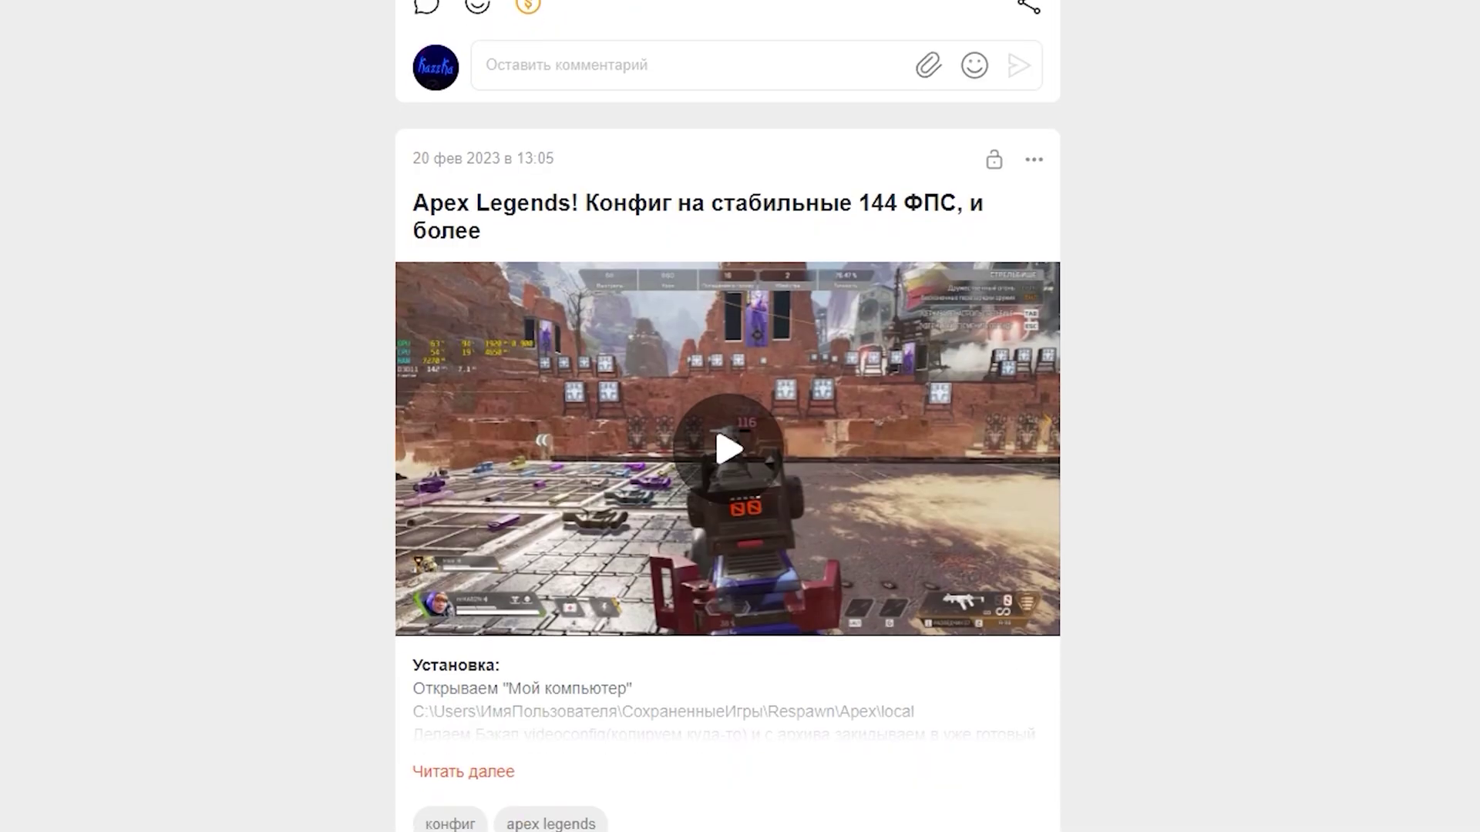
{"action": "scroll", "coordinate": [727, 416], "scroll_direction": "down", "scroll_amount": 2}
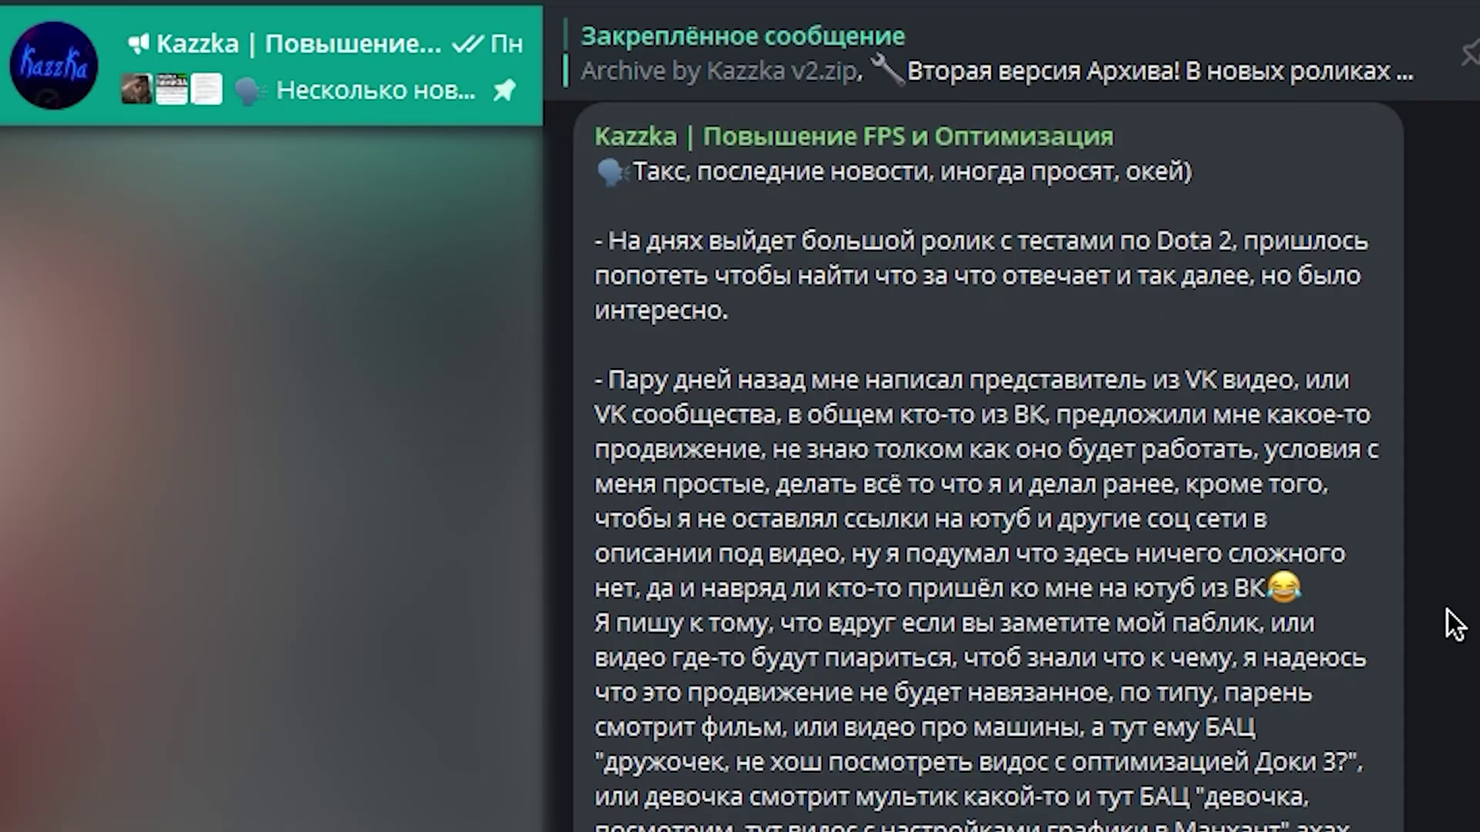
Read through the latest news post in the Telegram channel on FPS and optimization.
{"action": "scroll", "coordinate": [1455, 624], "scroll_direction": "down", "scroll_amount": 2}
{"action": "scroll", "coordinate": [1455, 624], "scroll_direction": "down", "scroll_amount": 10}
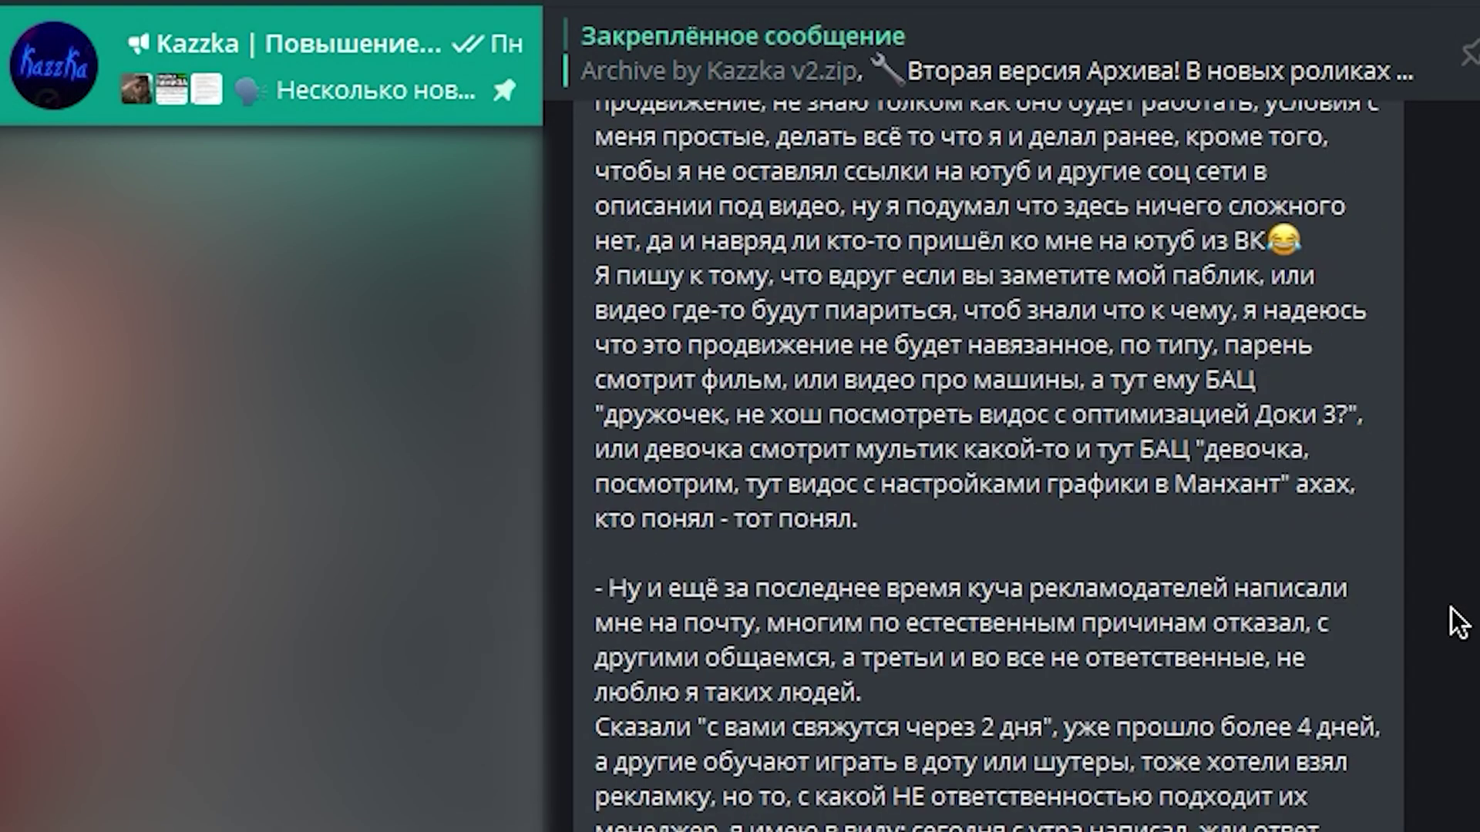
{"action": "scroll", "coordinate": [1473, 586], "scroll_direction": "down", "scroll_amount": 3}
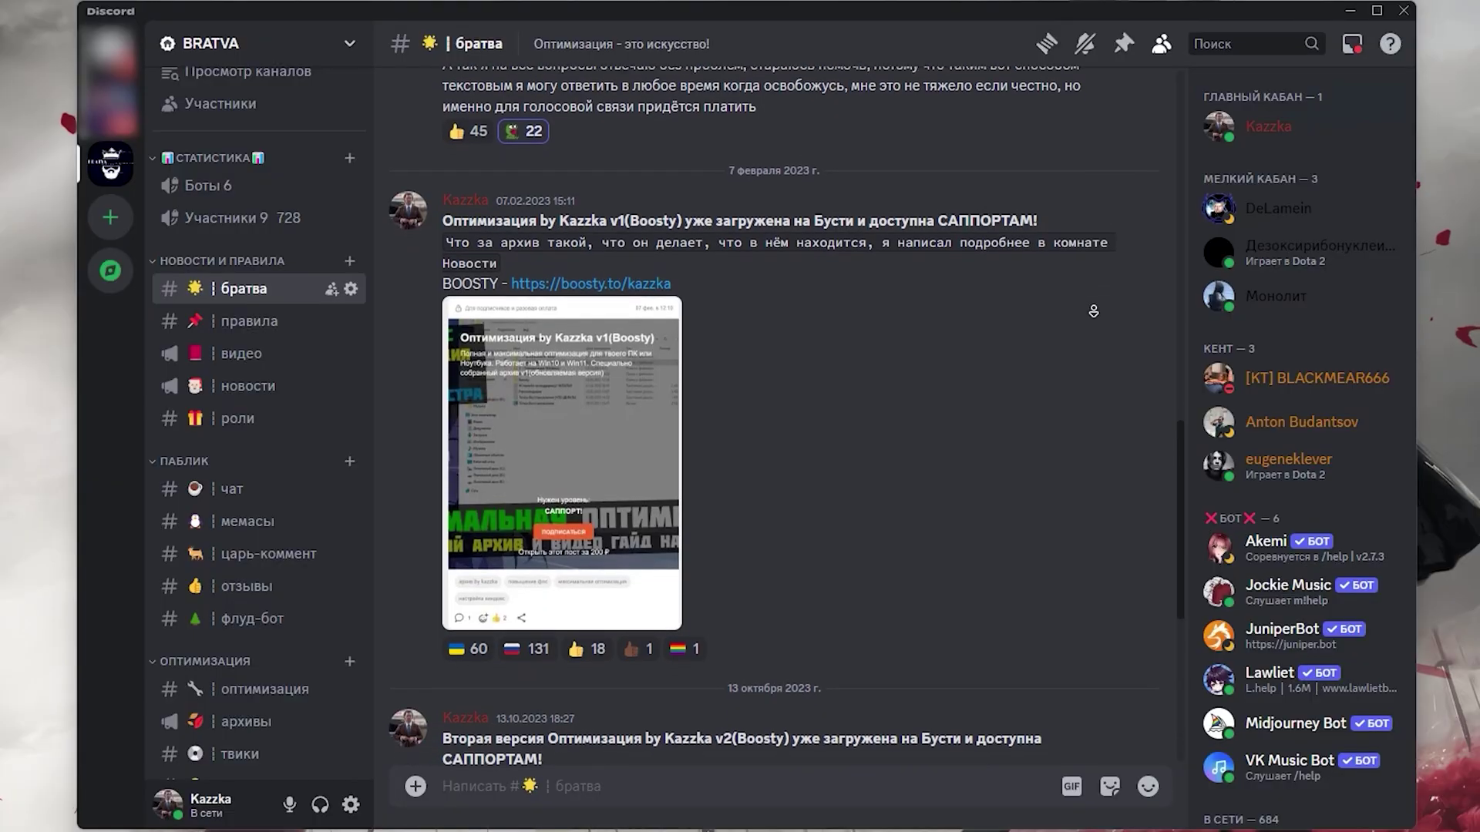
Browse the братва and новости channels of the BRATVA Discord server.
{"action": "scroll", "coordinate": [1093, 310], "scroll_direction": "down", "scroll_amount": 3}
{"action": "scroll", "coordinate": [1093, 310], "scroll_direction": "down", "scroll_amount": 2}
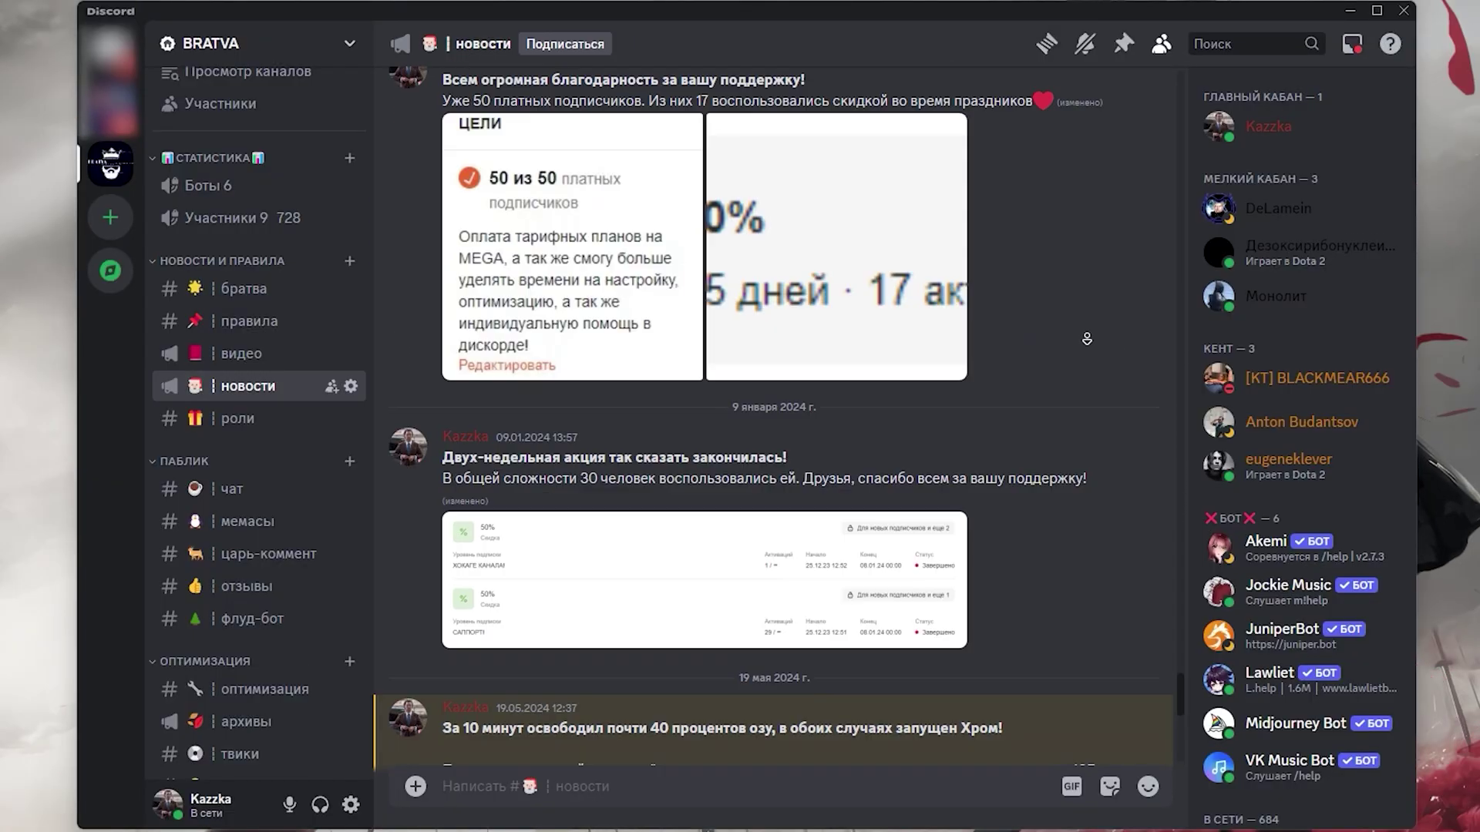
{"action": "scroll", "coordinate": [1091, 345], "scroll_direction": "down", "scroll_amount": 3}
{"action": "scroll", "coordinate": [1091, 345], "scroll_direction": "down", "scroll_amount": 4}
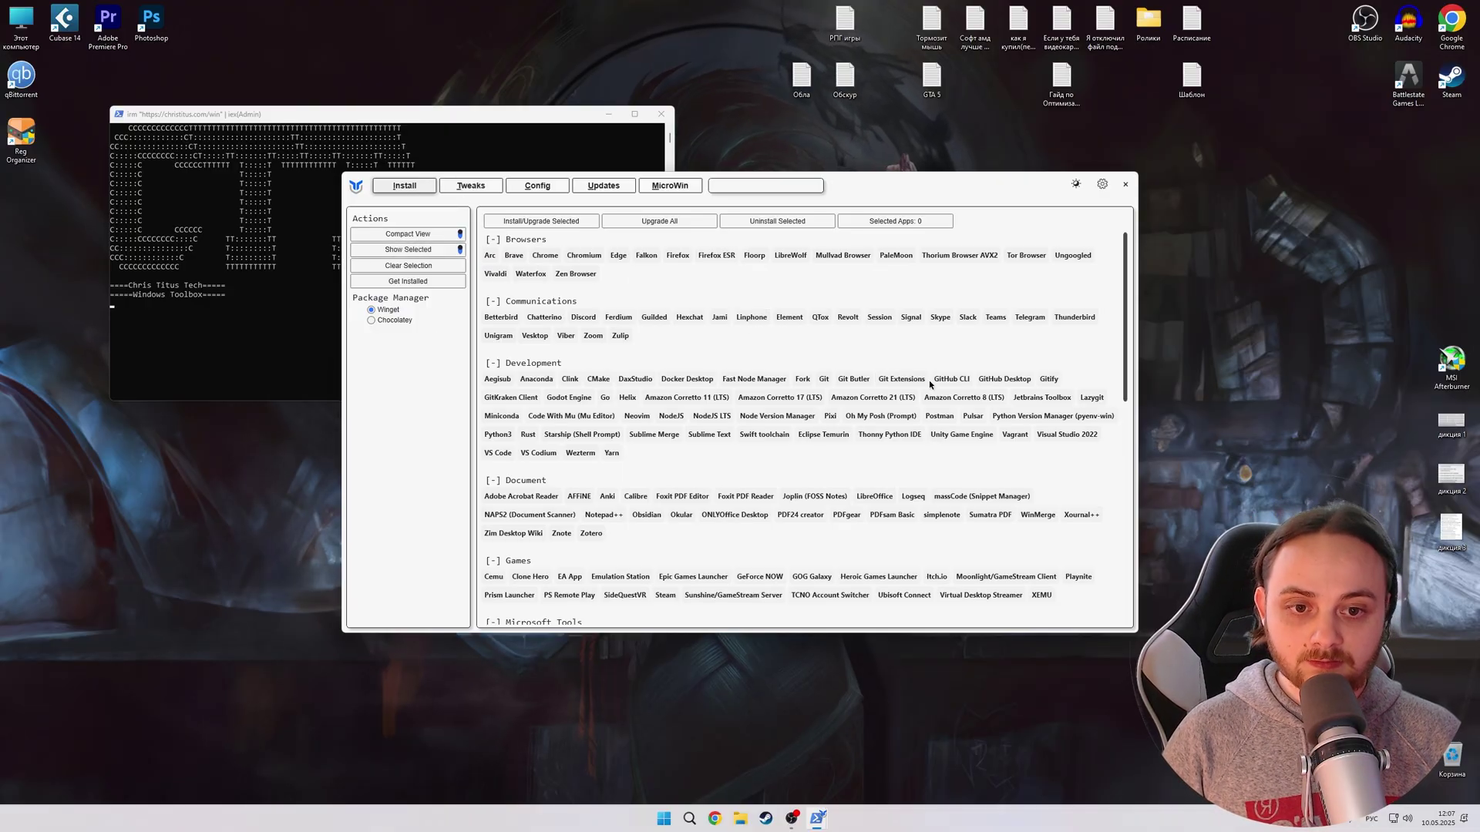
Look through the installable programs in the Windows toolbox, from Browsers down to Utilities.
{"action": "scroll", "coordinate": [928, 381], "scroll_direction": "down", "scroll_amount": 3}
{"action": "scroll", "coordinate": [948, 416], "scroll_direction": "down", "scroll_amount": 3}
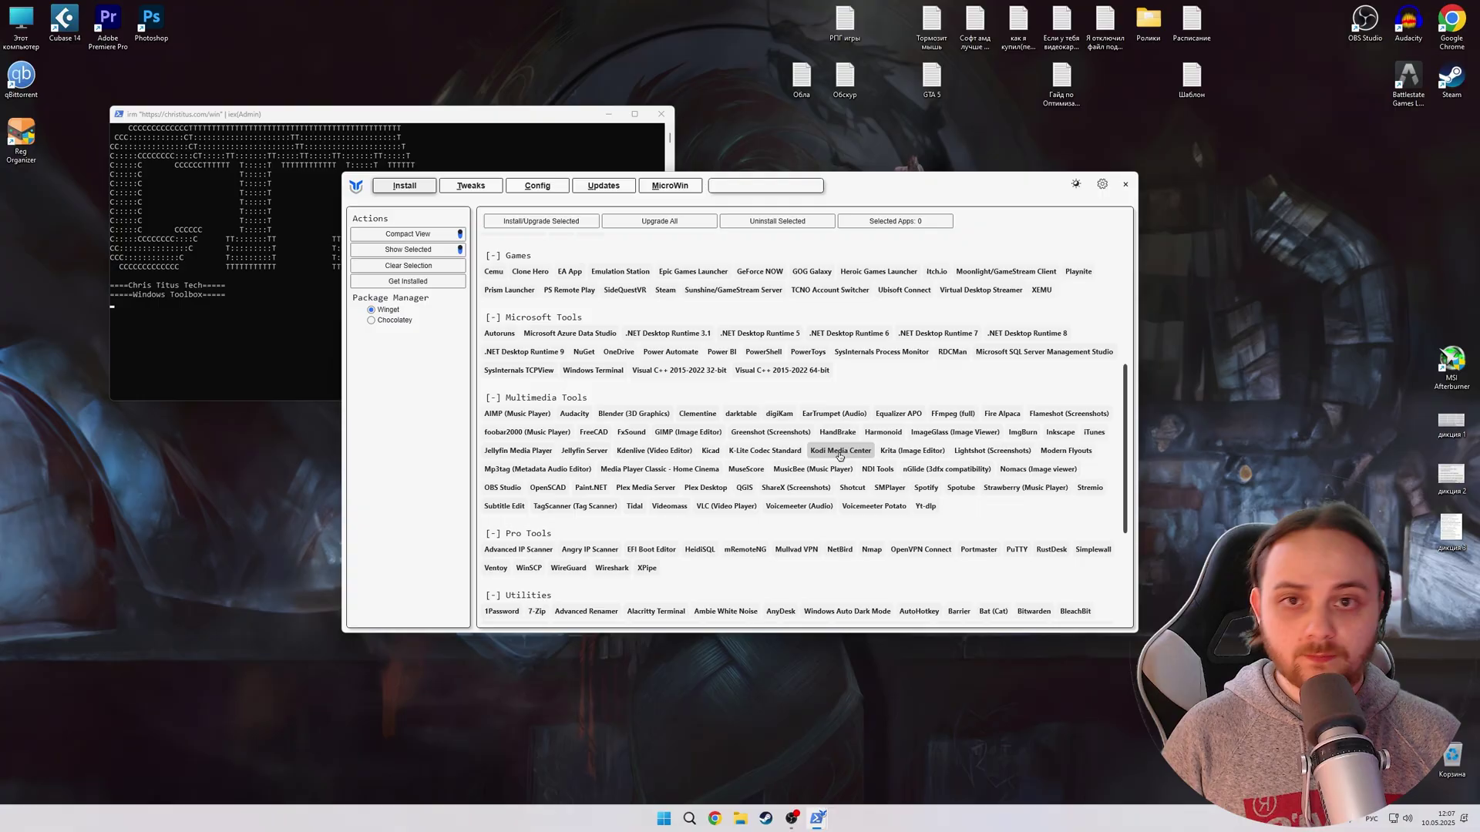
{"action": "scroll", "coordinate": [825, 431], "scroll_direction": "up", "scroll_amount": 6}
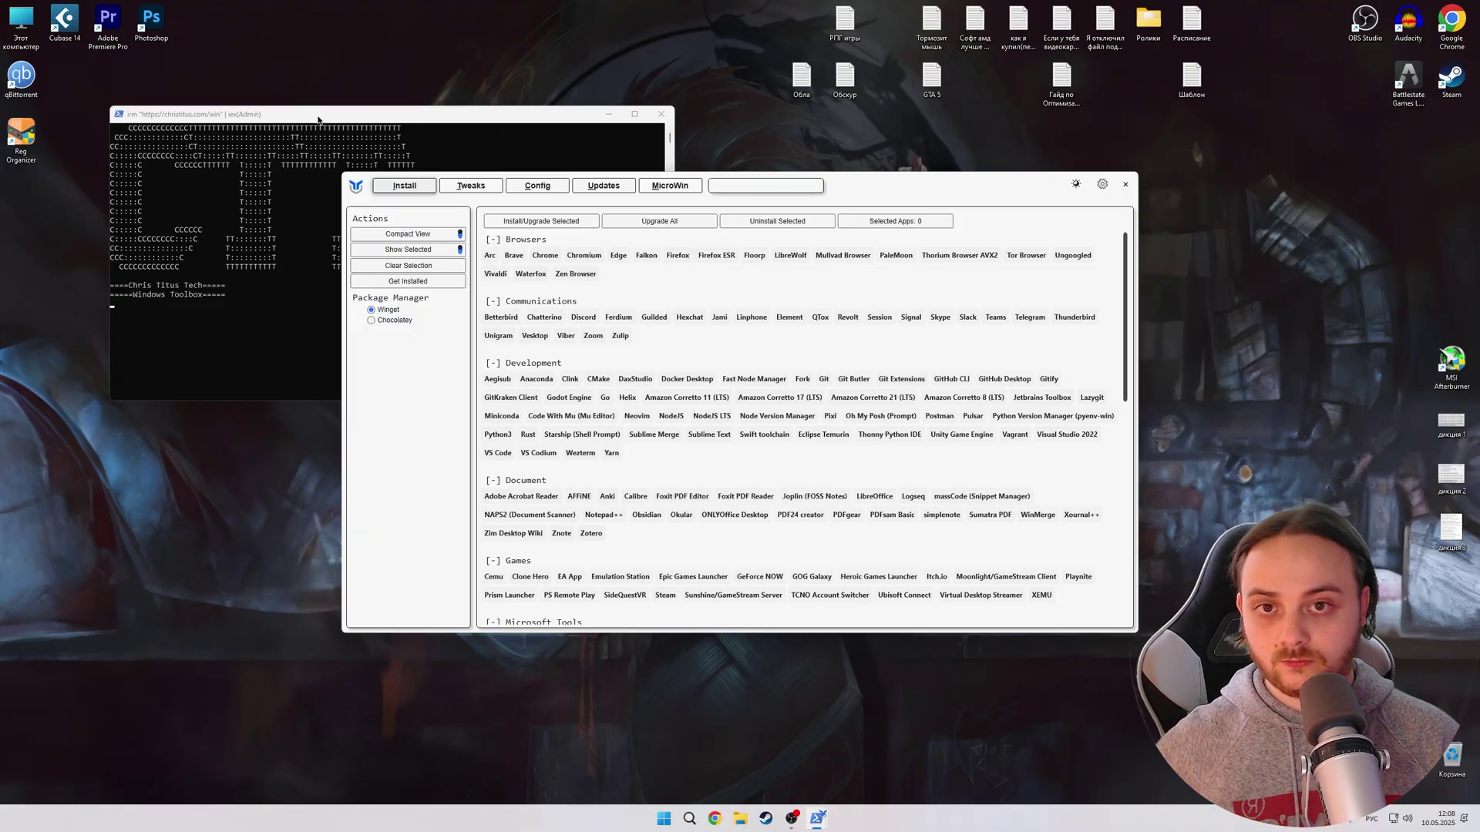
{"action": "left_click_drag", "start_coordinate": [1124, 282], "coordinate": [1122, 505]}
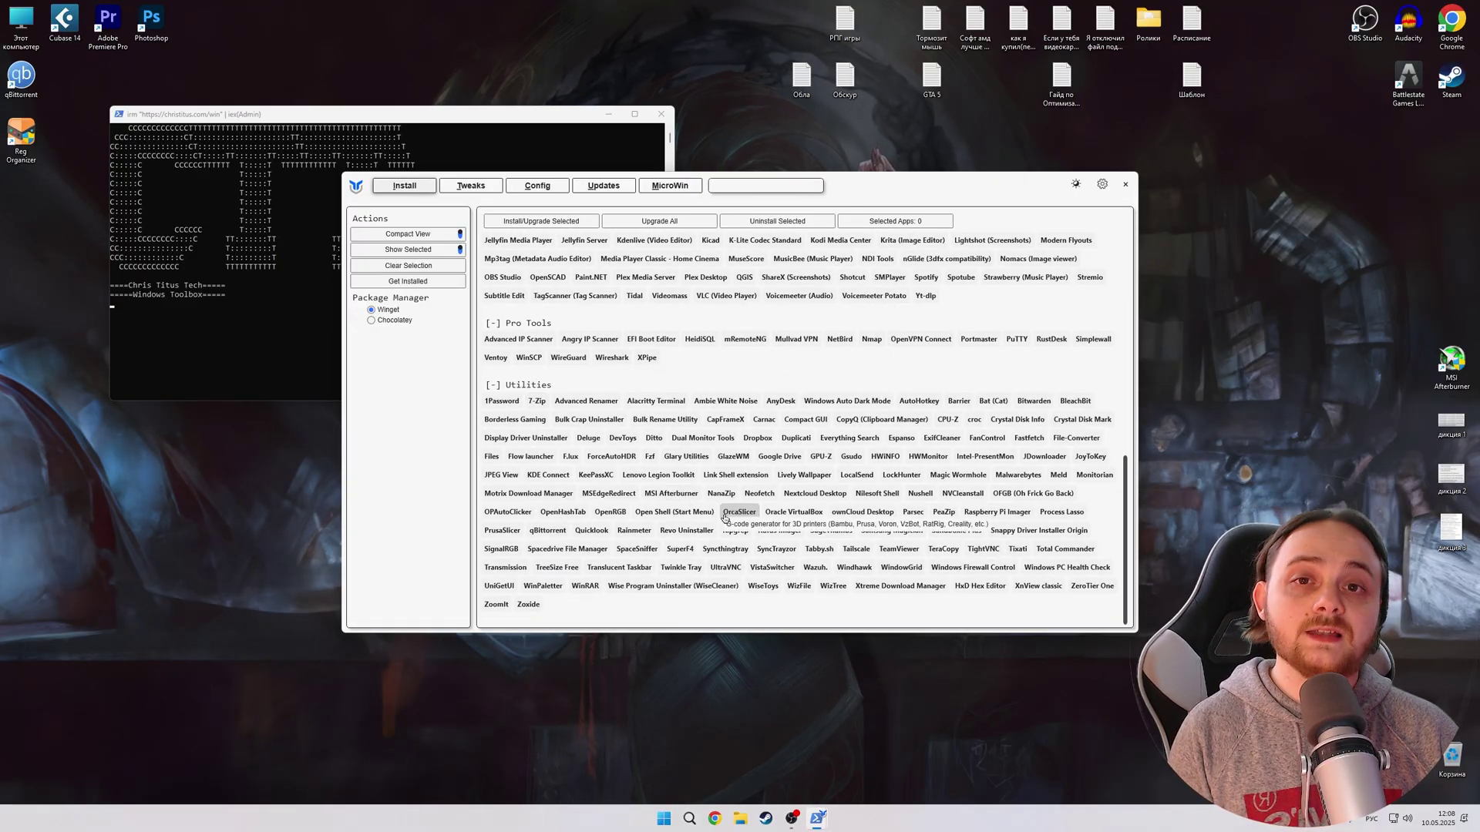
Open the documentation of the Disable GameDVR essential tweak and review its registry key changes.
{"action": "left_click", "coordinate": [469, 187]}
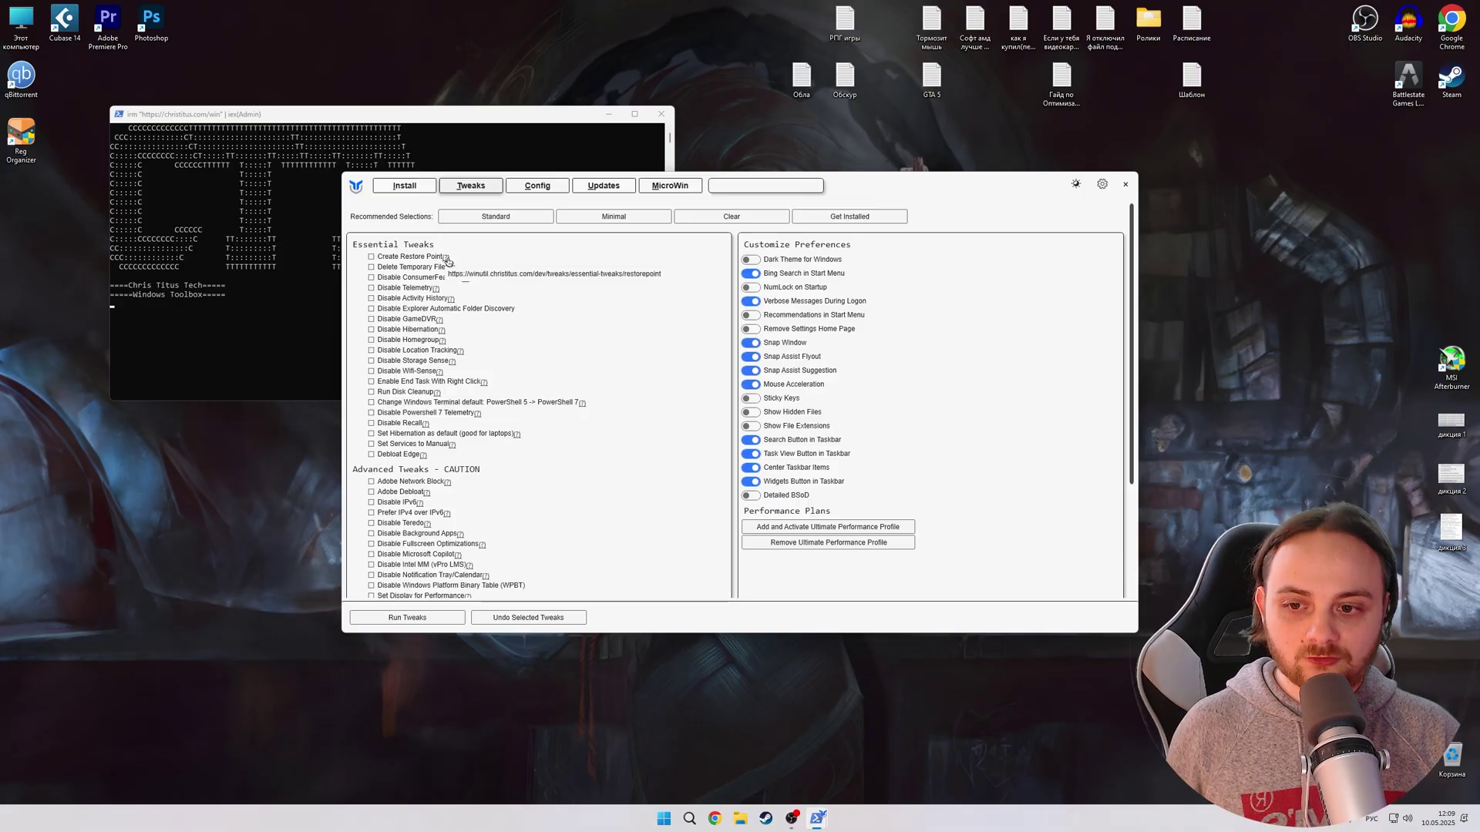
{"action": "mouse_move", "coordinate": [403, 322]}
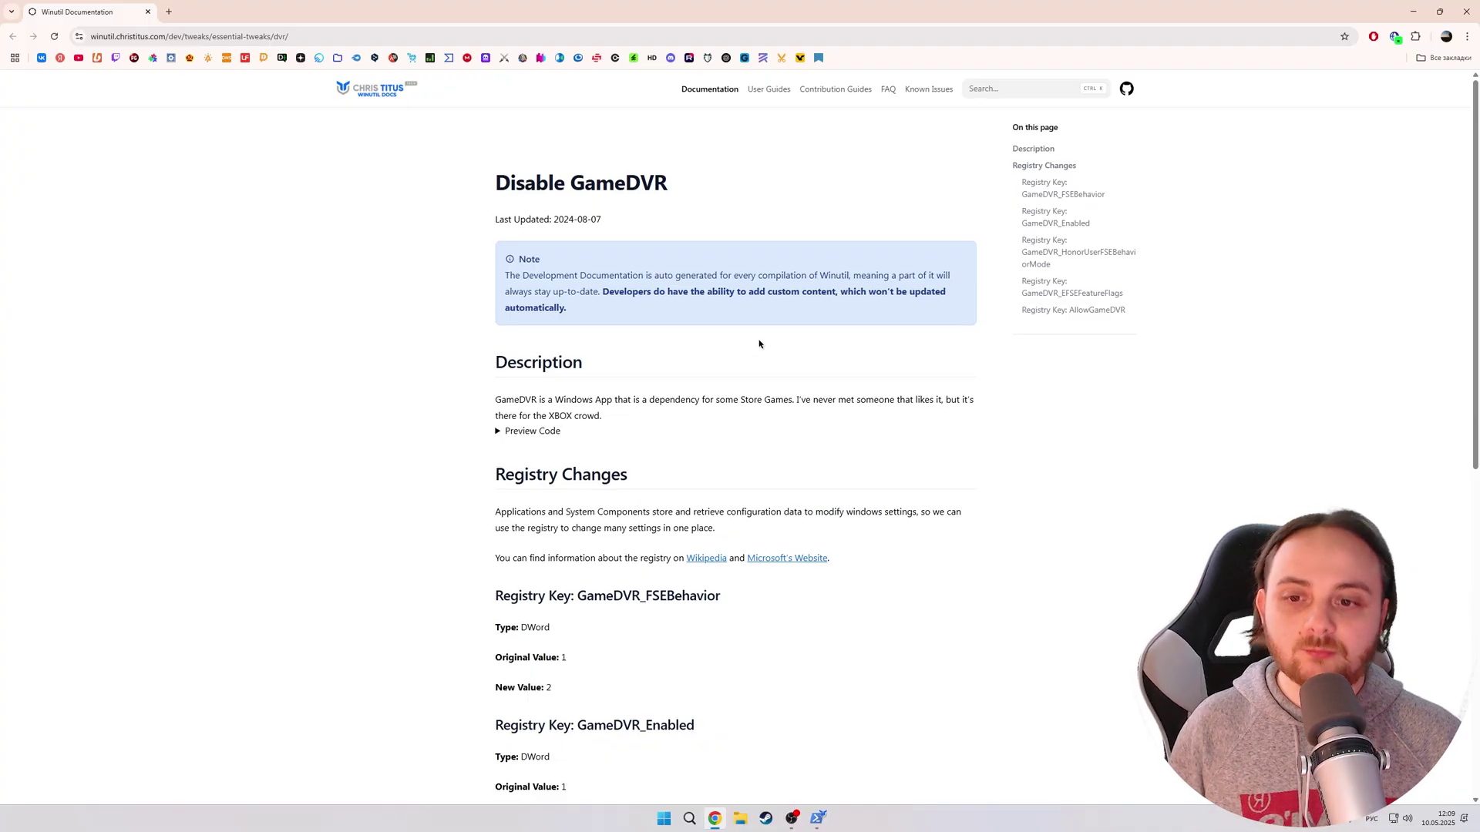
{"action": "scroll", "coordinate": [760, 354], "scroll_direction": "down", "scroll_amount": 3}
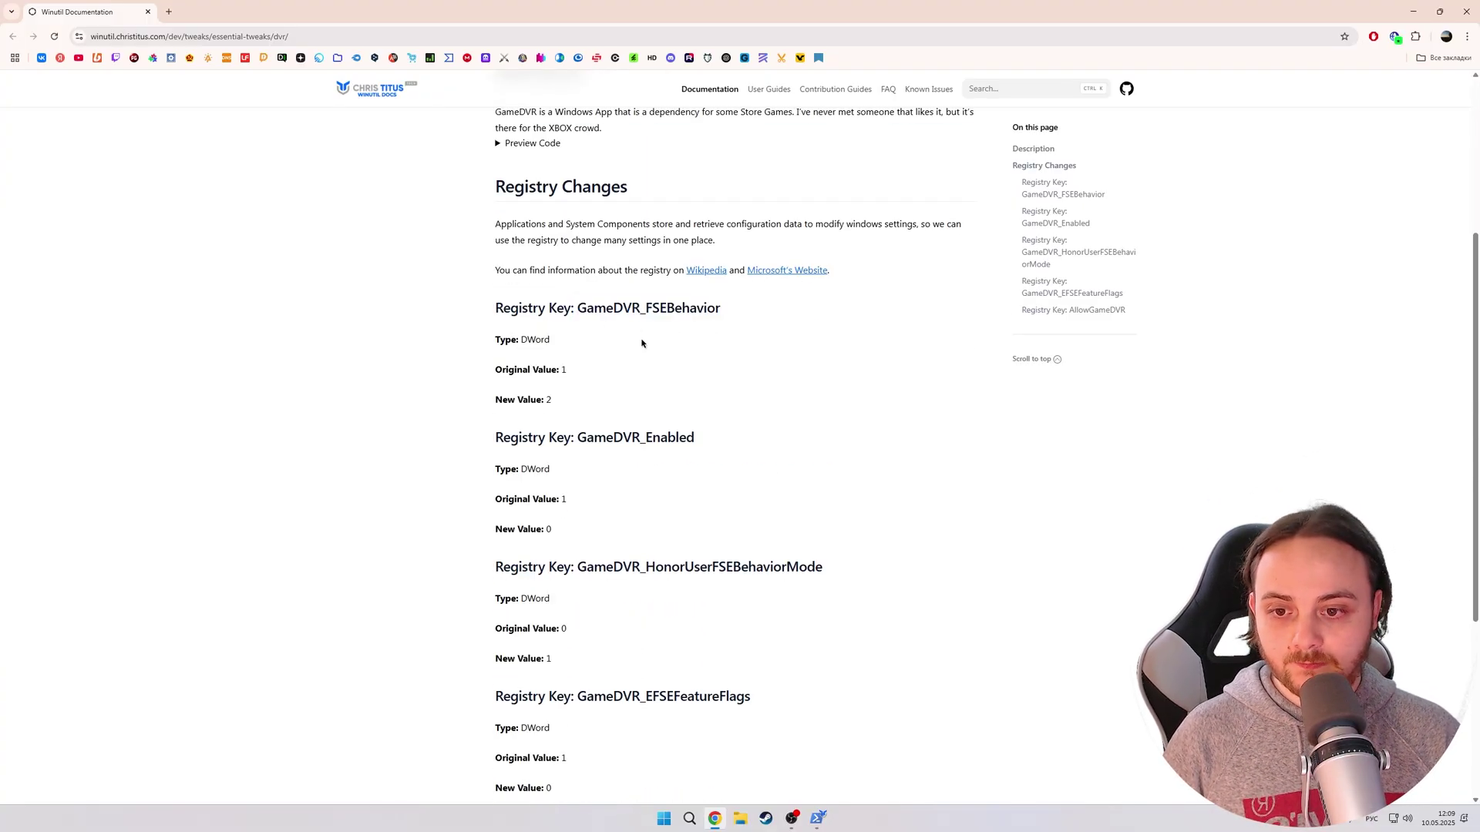
{"action": "scroll", "coordinate": [617, 301], "scroll_direction": "down", "scroll_amount": 1}
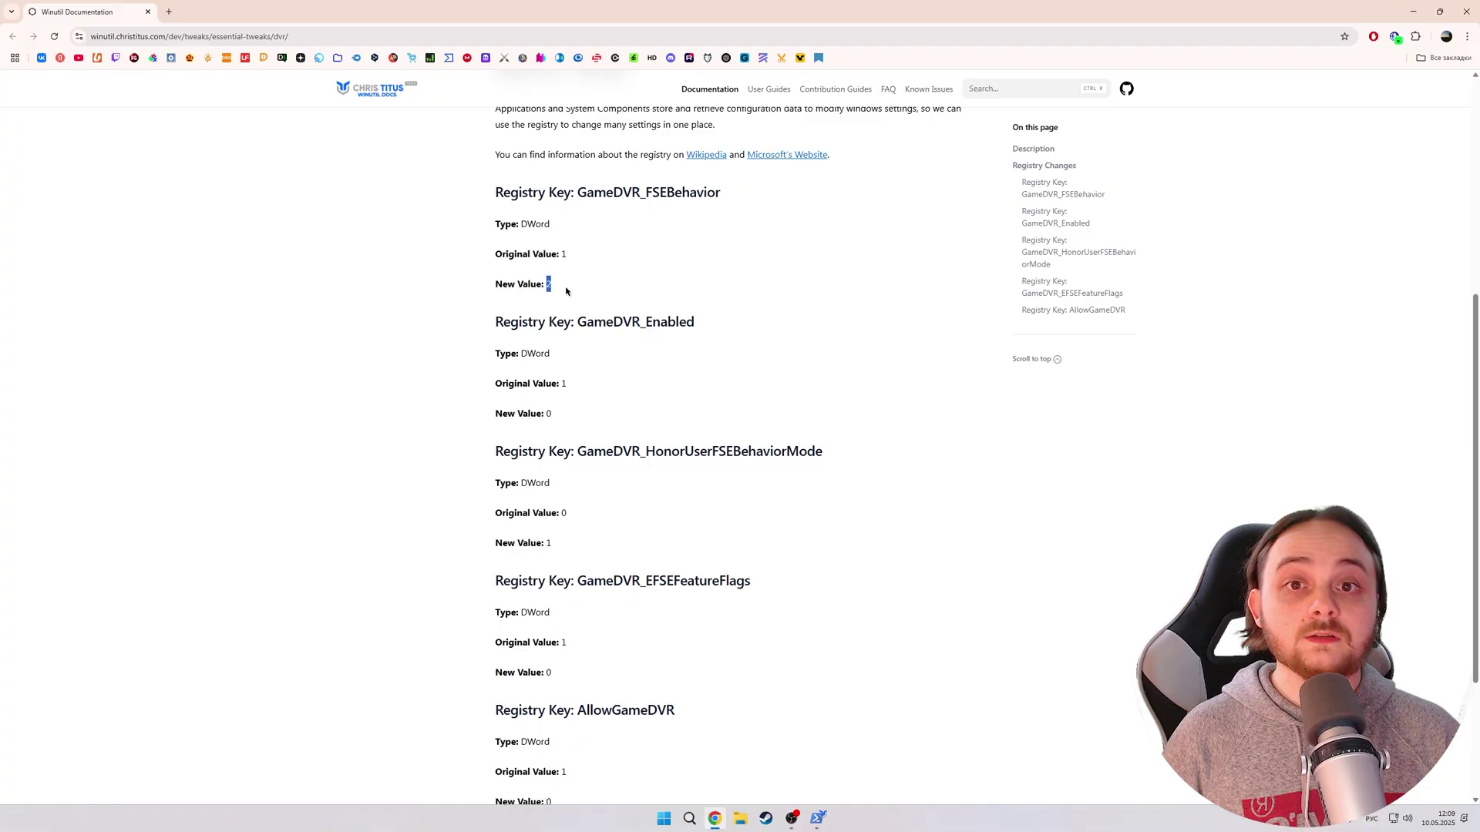
{"action": "scroll", "coordinate": [650, 288], "scroll_direction": "down", "scroll_amount": 3}
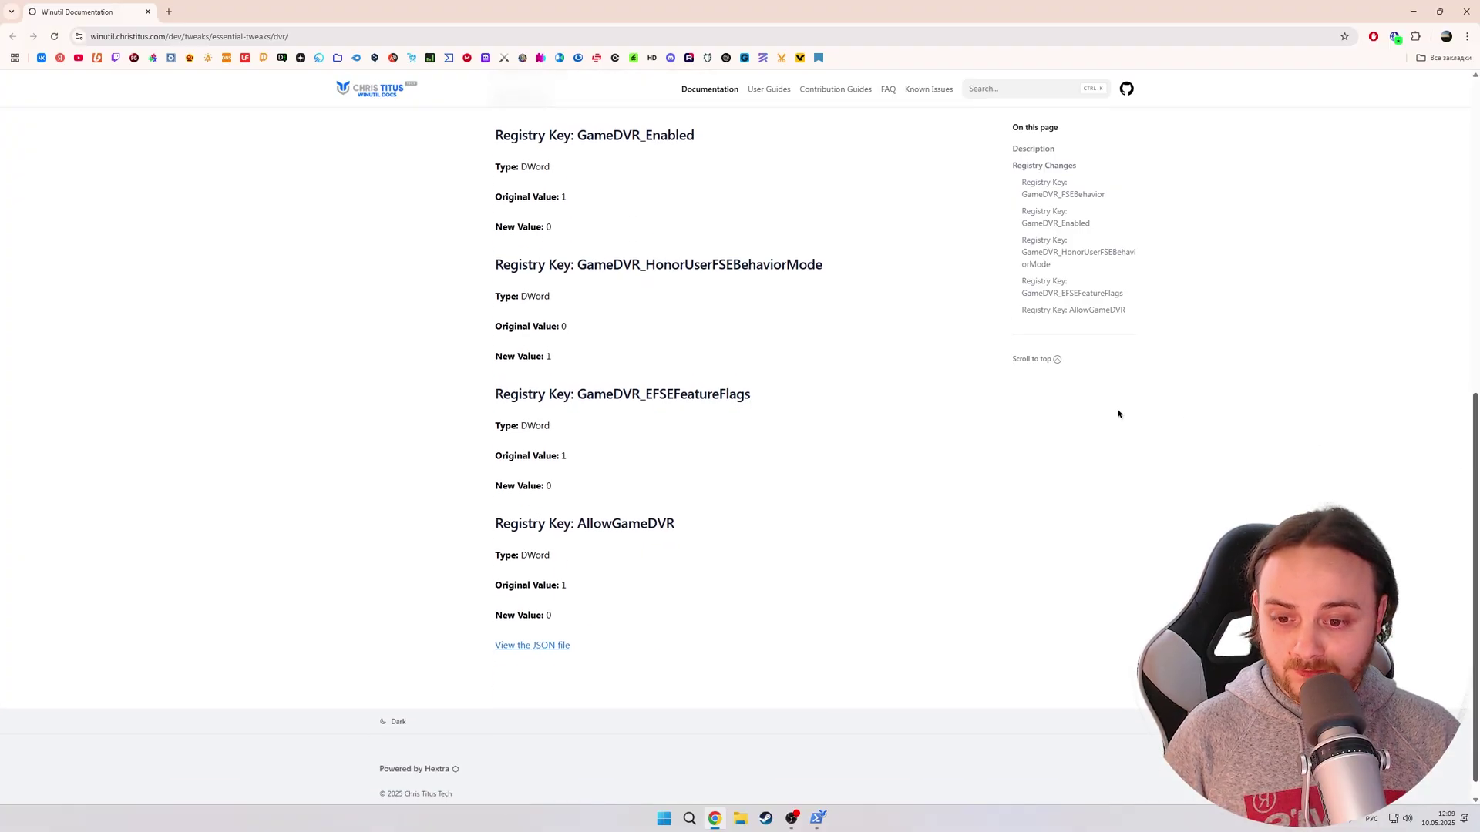
{"action": "scroll", "coordinate": [879, 423], "scroll_direction": "up", "scroll_amount": 6}
Open the linked tweaks.json file on GitHub, review its registry entries, and close it.
{"action": "scroll", "coordinate": [693, 432], "scroll_direction": "down", "scroll_amount": 8}
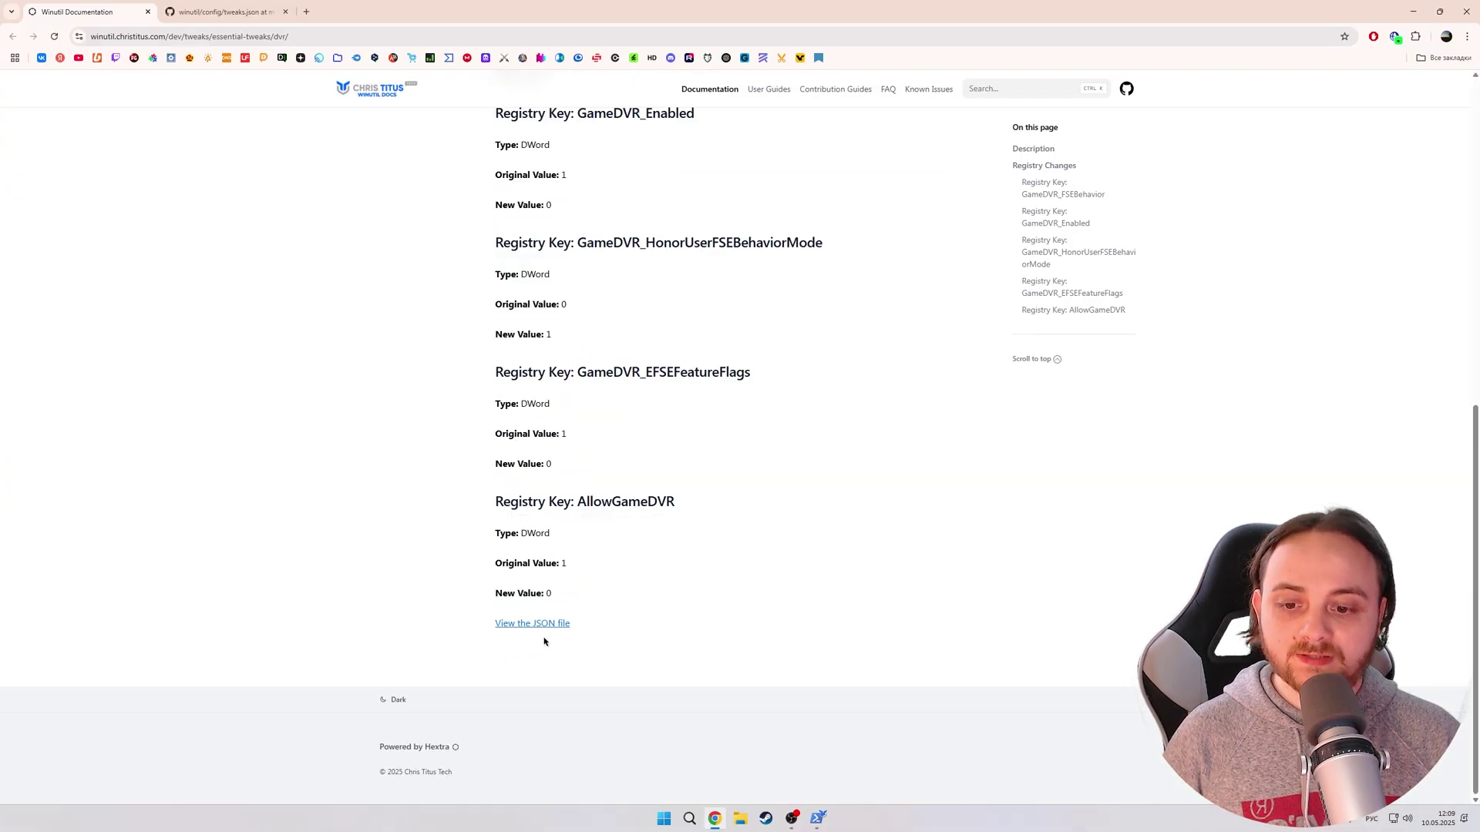
{"action": "left_click", "coordinate": [227, 10]}
{"action": "scroll", "coordinate": [405, 308], "scroll_direction": "up", "scroll_amount": 2}
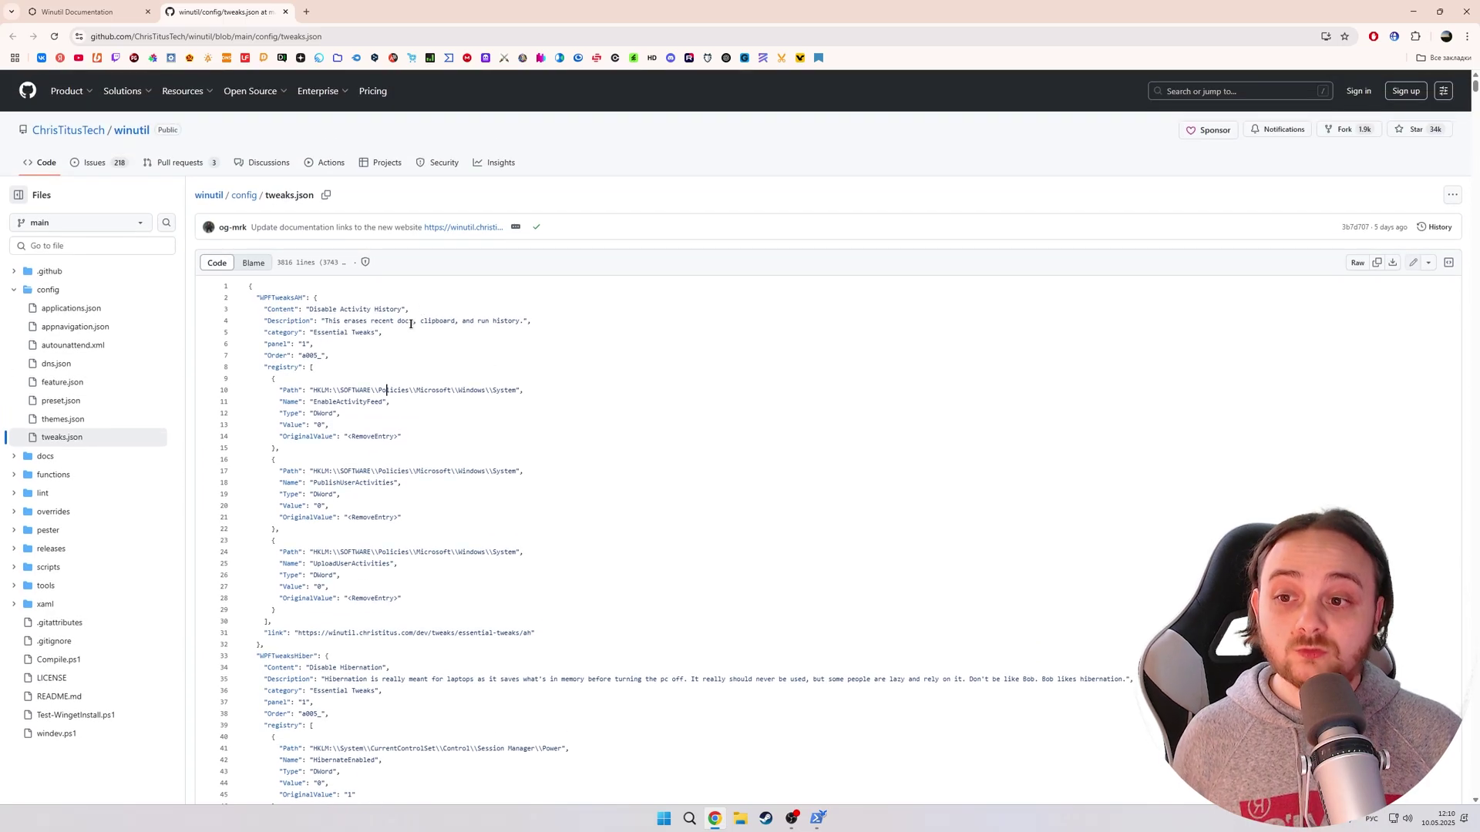
{"action": "scroll", "coordinate": [413, 380], "scroll_direction": "down", "scroll_amount": 2}
{"action": "scroll", "coordinate": [408, 394], "scroll_direction": "down", "scroll_amount": 1}
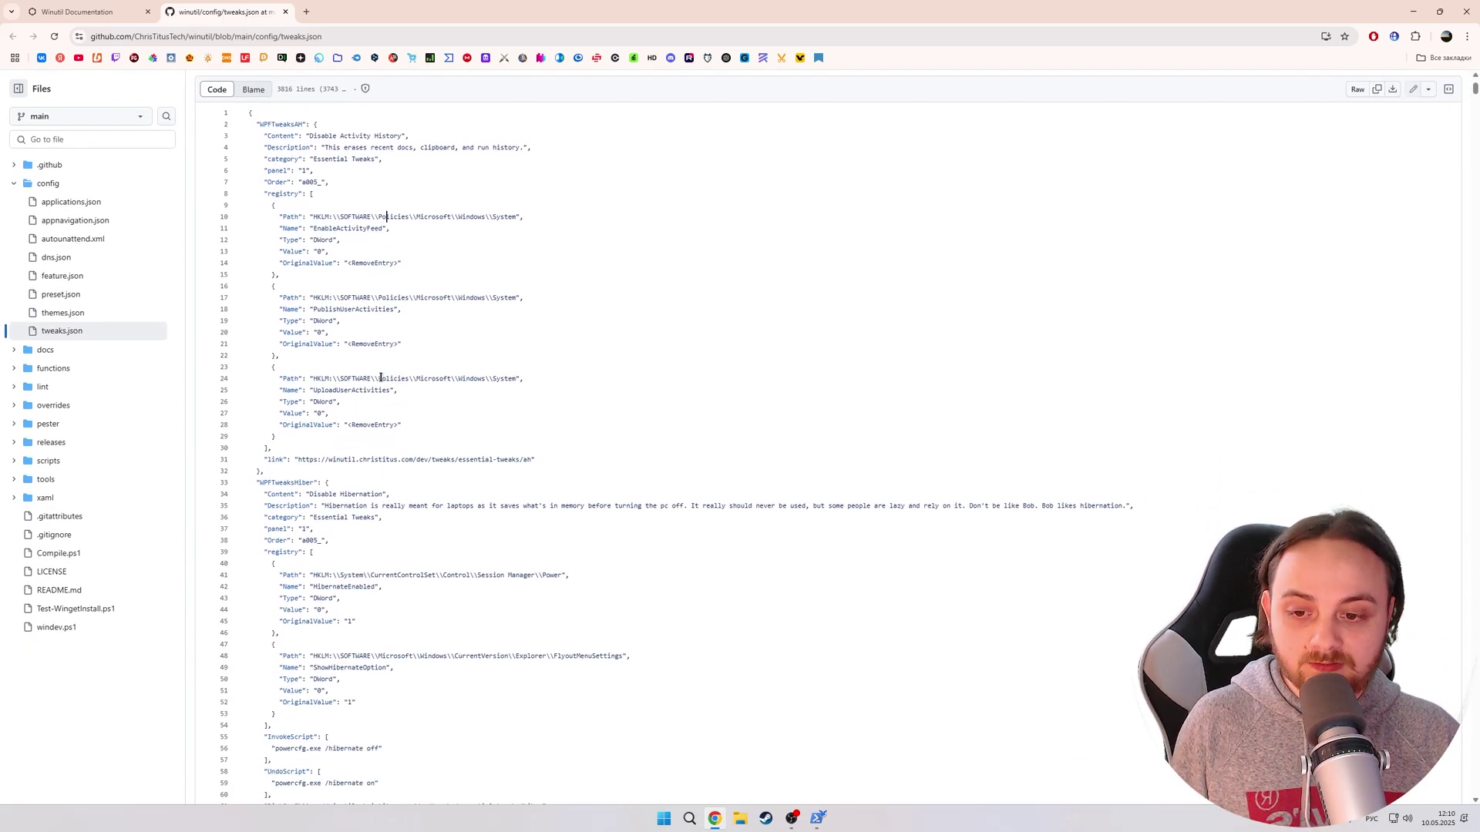
{"action": "key", "text": "ctrl+w"}
Expand the GameDVR preview code, examine its registry paths and values, and collapse it again.
{"action": "left_click", "coordinate": [500, 200]}
{"action": "left_click_drag", "start_coordinate": [563, 329], "coordinate": [827, 485]}
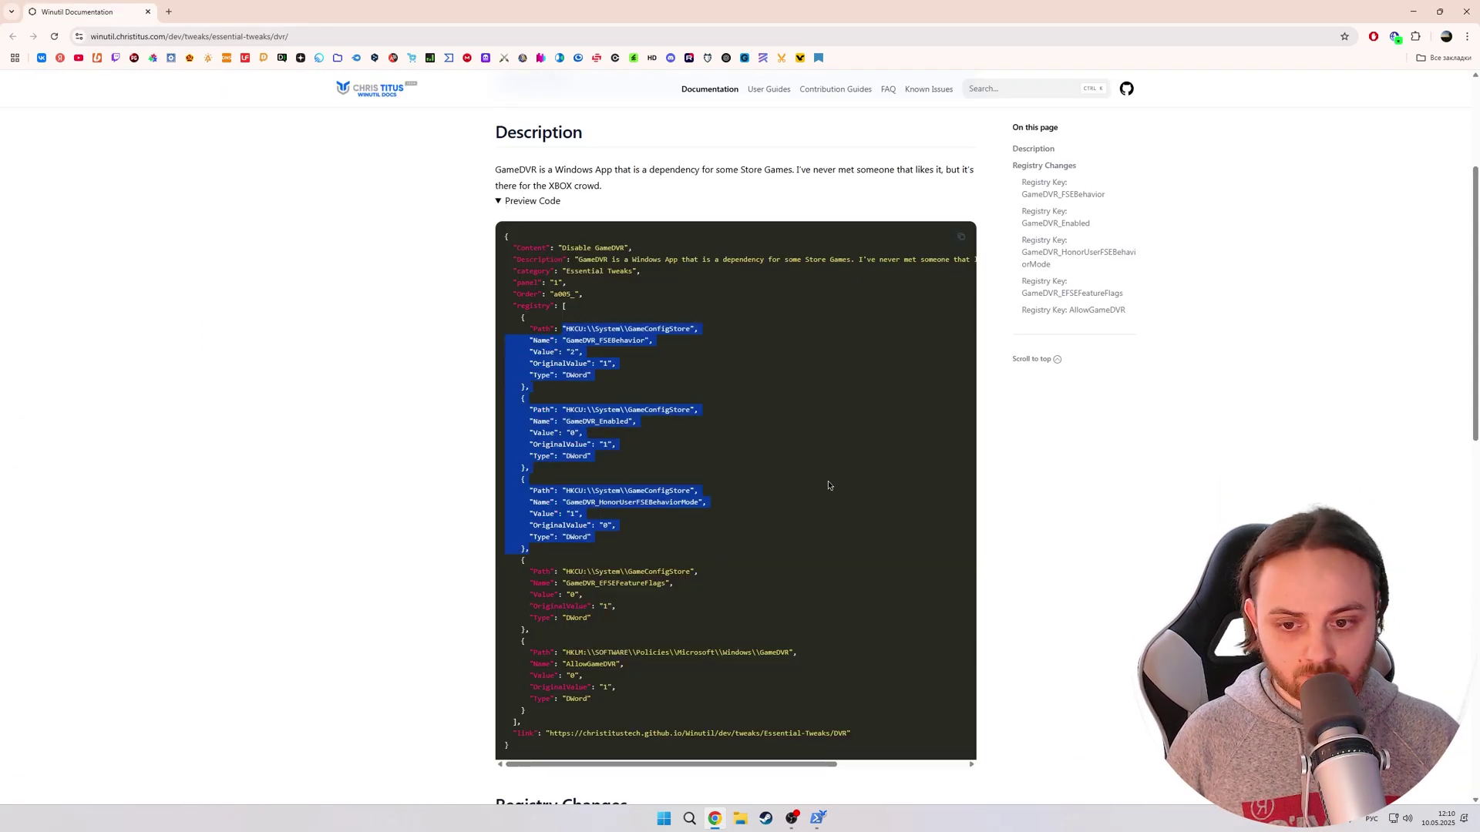
{"action": "mouse_move", "coordinate": [570, 432]}
{"action": "left_mouse_down"}
{"action": "mouse_move", "coordinate": [617, 421]}
{"action": "mouse_move", "coordinate": [569, 433]}
{"action": "left_mouse_up"}
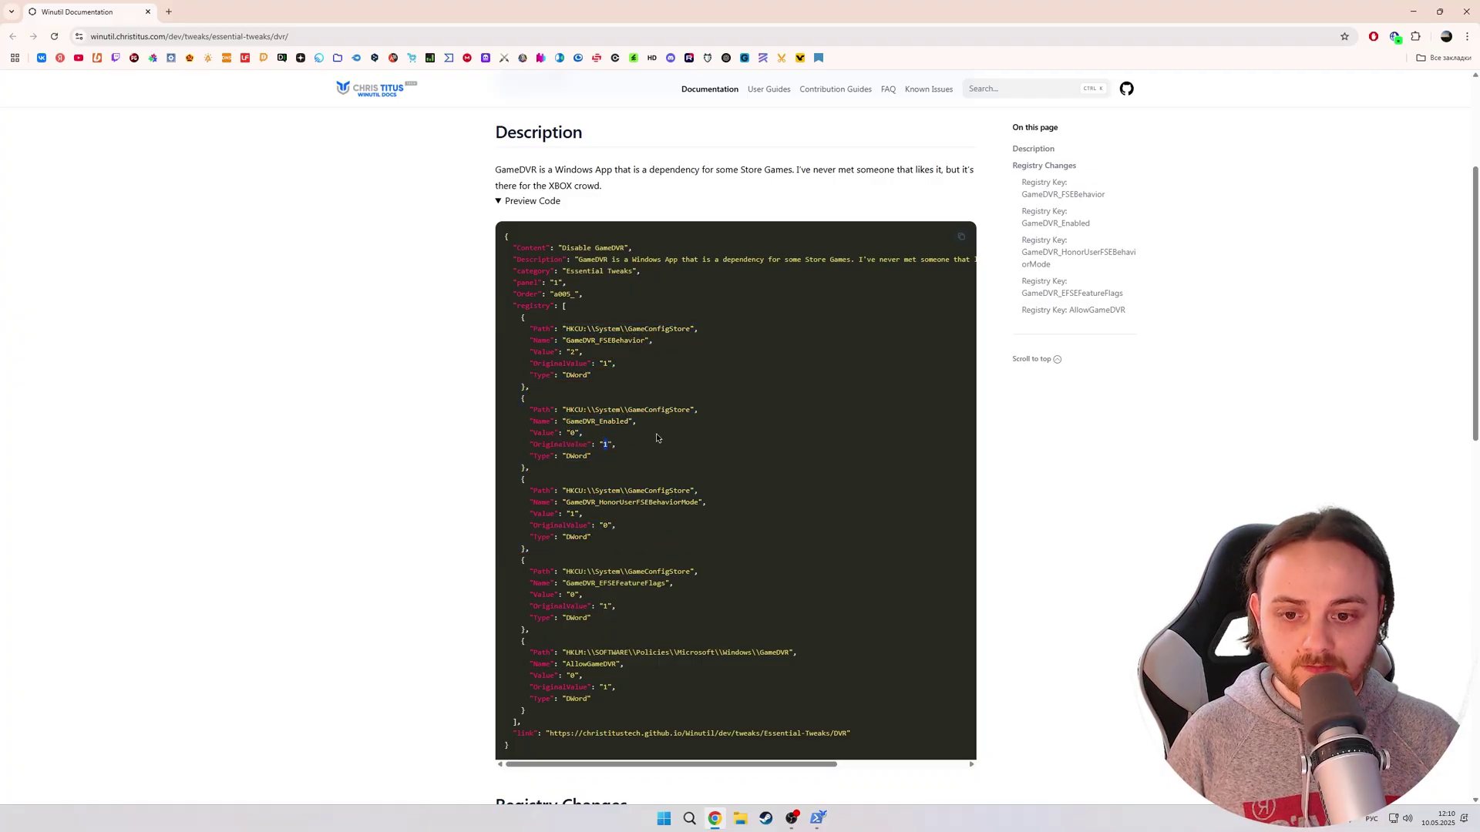
{"action": "scroll", "coordinate": [594, 375], "scroll_direction": "up", "scroll_amount": 2}
{"action": "left_click", "coordinate": [532, 375]}
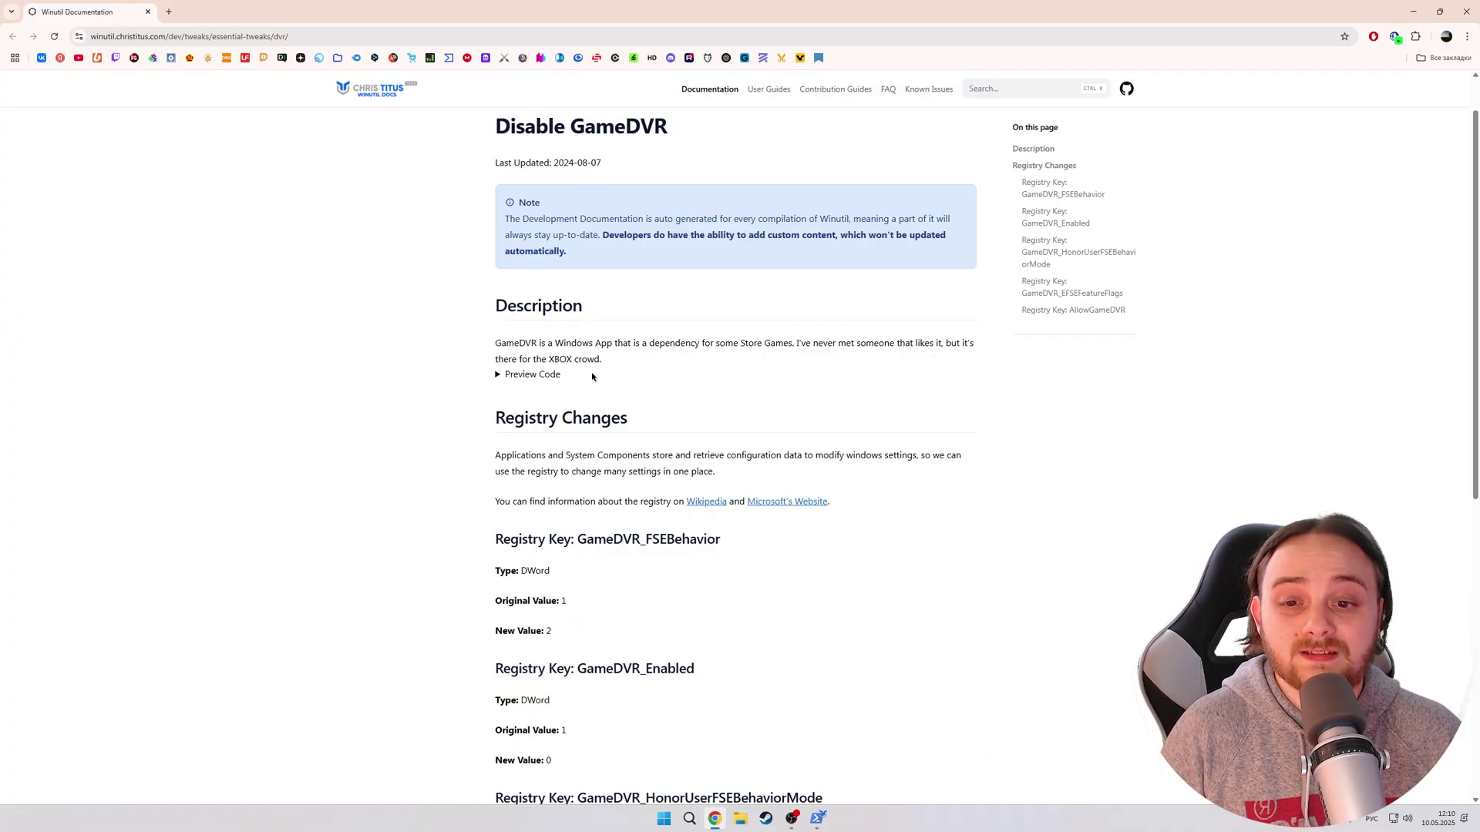
Translate the Disable GameDVR documentation page into Russian and look over its registry changes.
{"action": "right_click", "coordinate": [695, 298]}
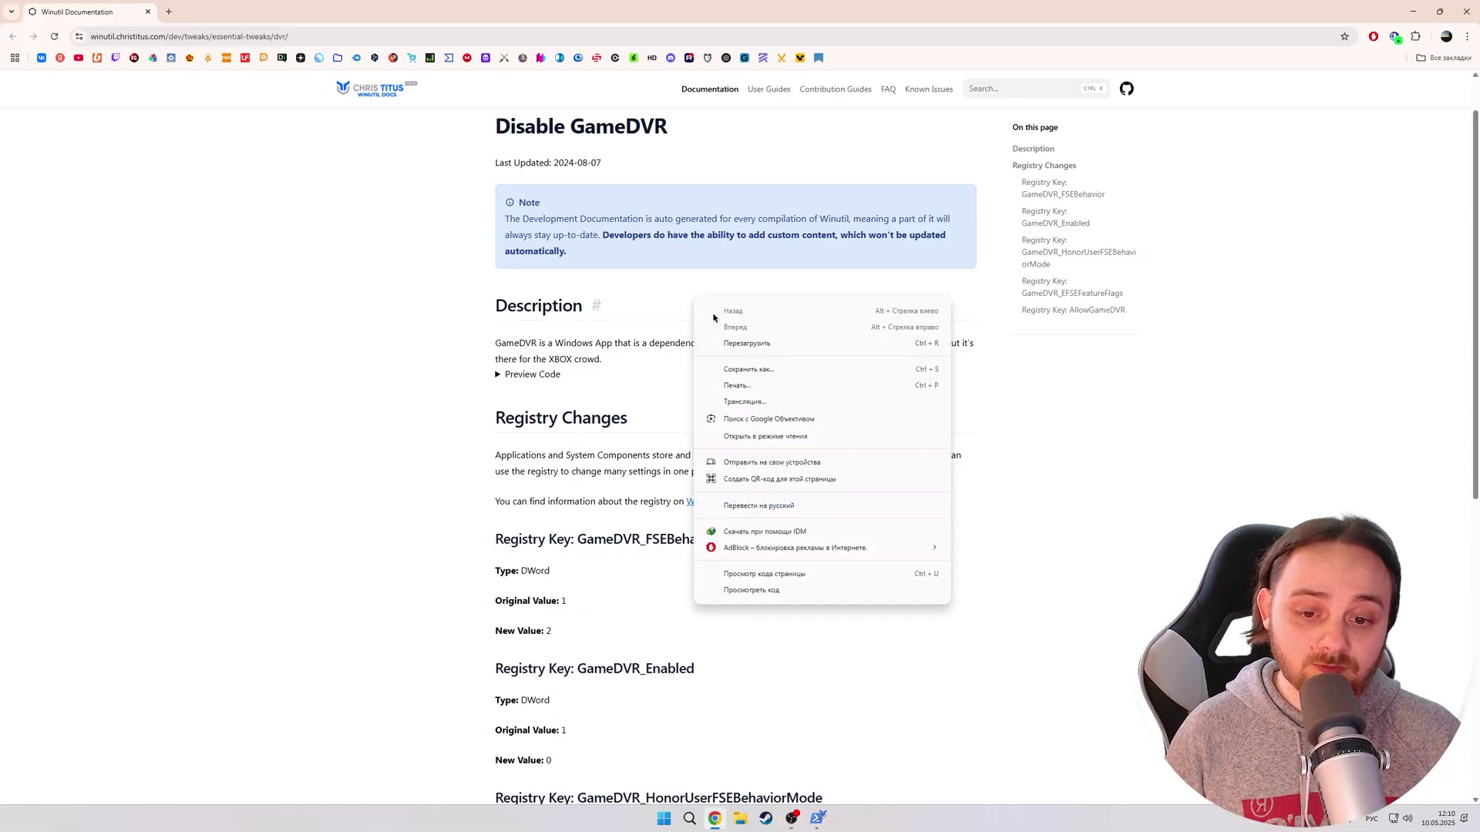
{"action": "left_click", "coordinate": [732, 505]}
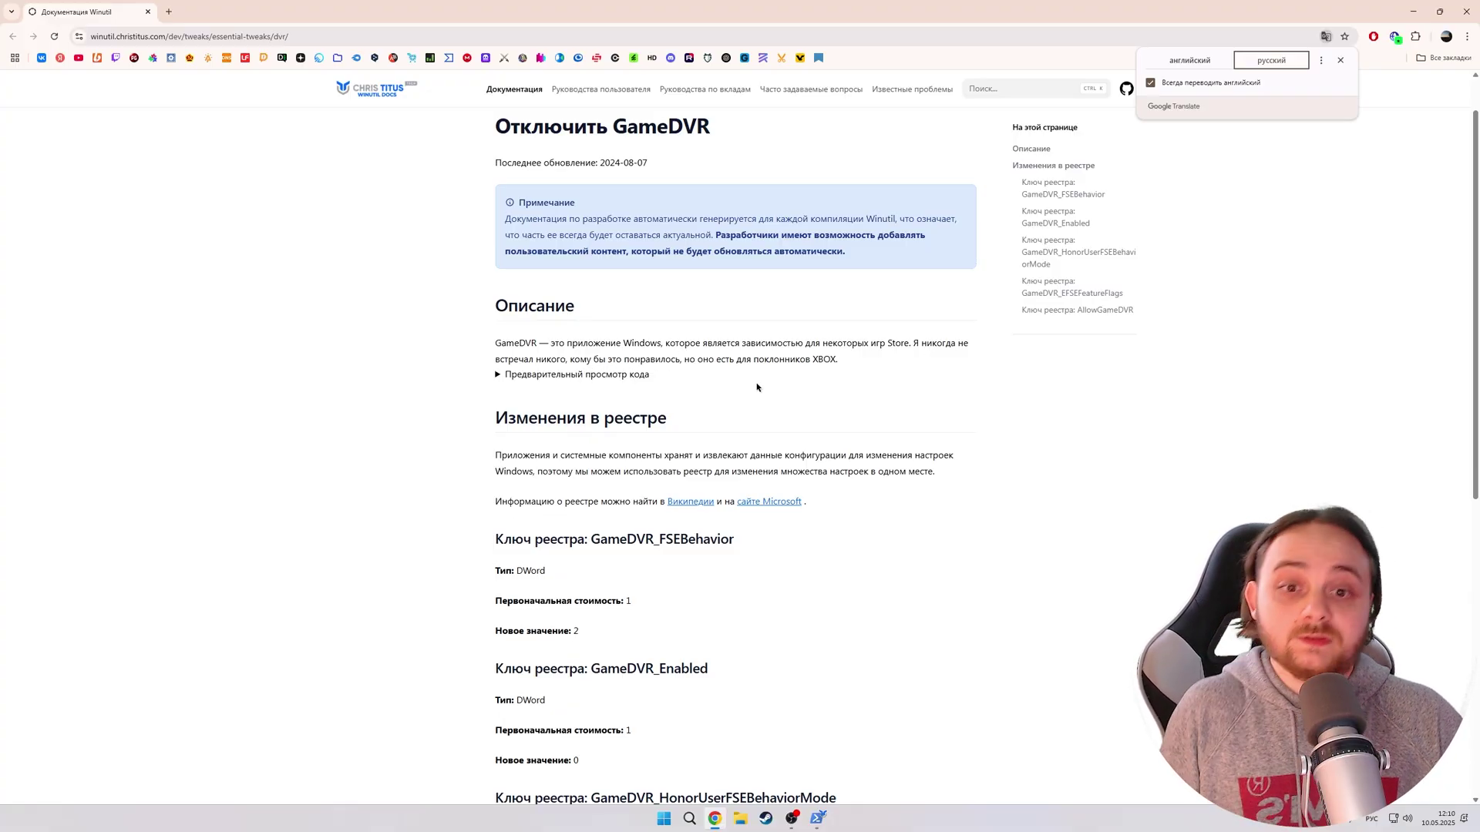
{"action": "scroll", "coordinate": [807, 393], "scroll_direction": "down", "scroll_amount": 2}
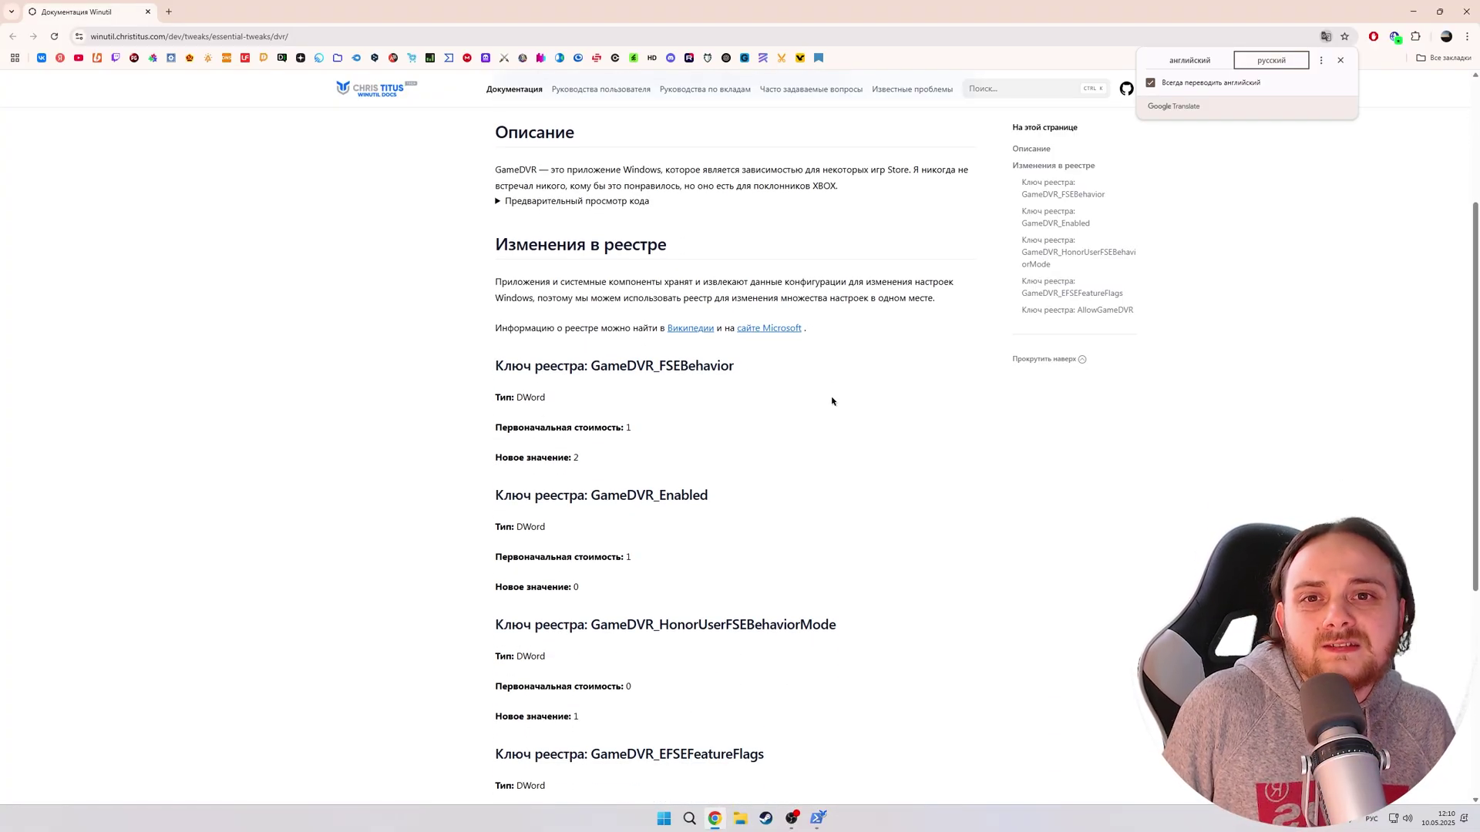
Open the documentation of the Disable IPv6 advanced tweak from the toolbox, and return to the tweak list.
{"action": "left_click", "coordinate": [818, 817]}
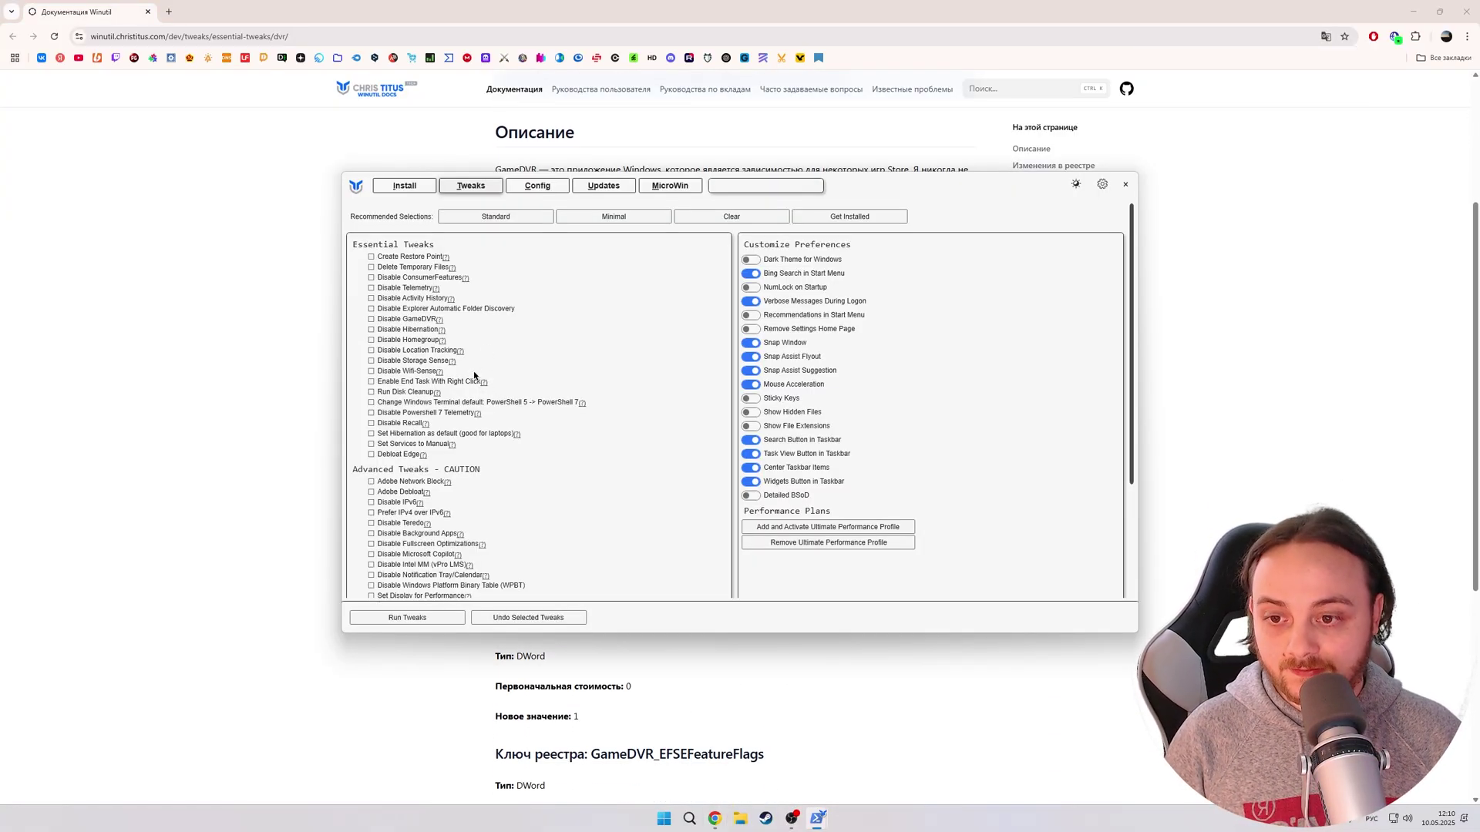
{"action": "left_click", "coordinate": [420, 503]}
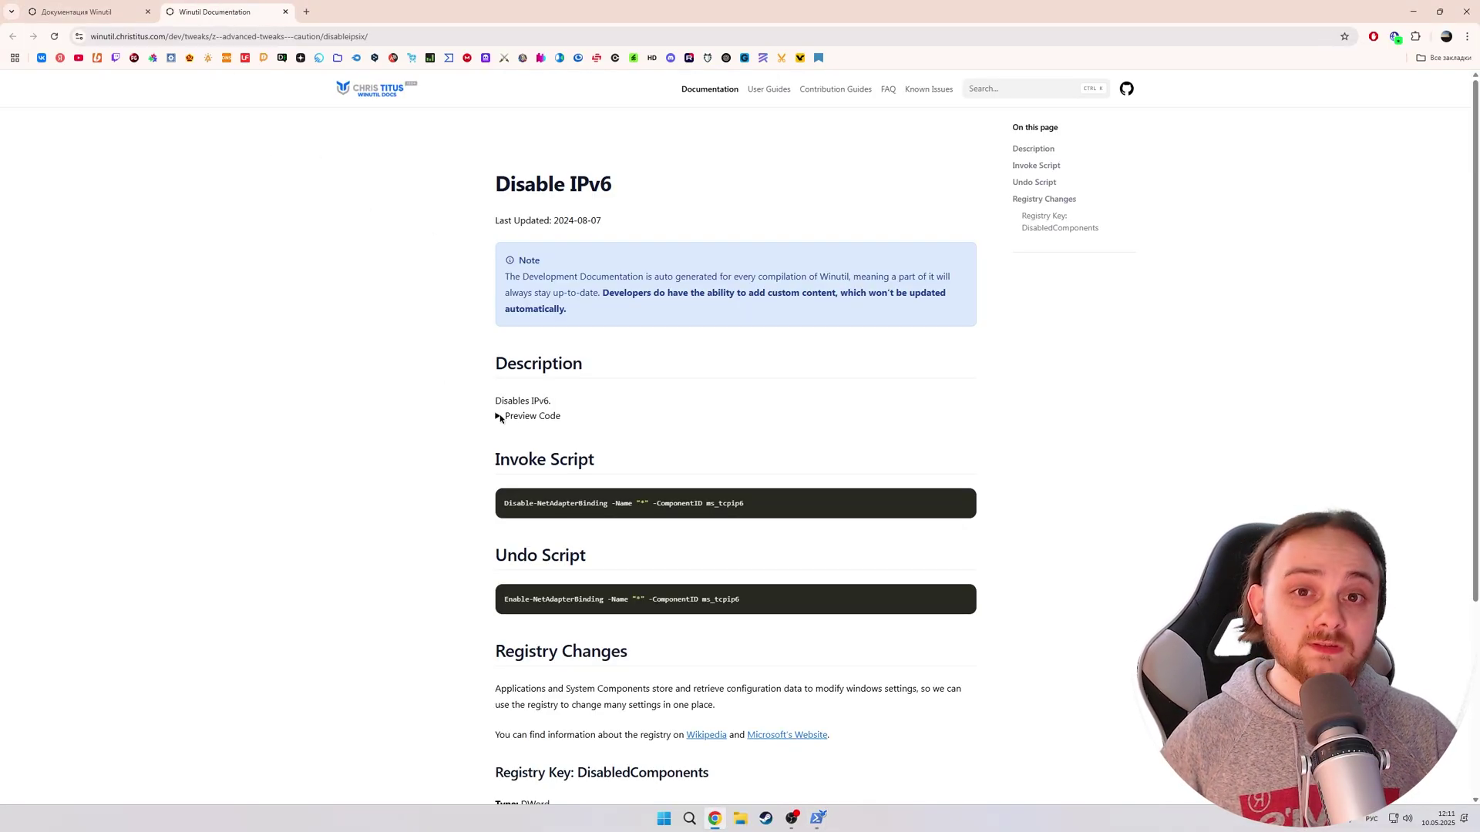
{"action": "left_click", "coordinate": [818, 818]}
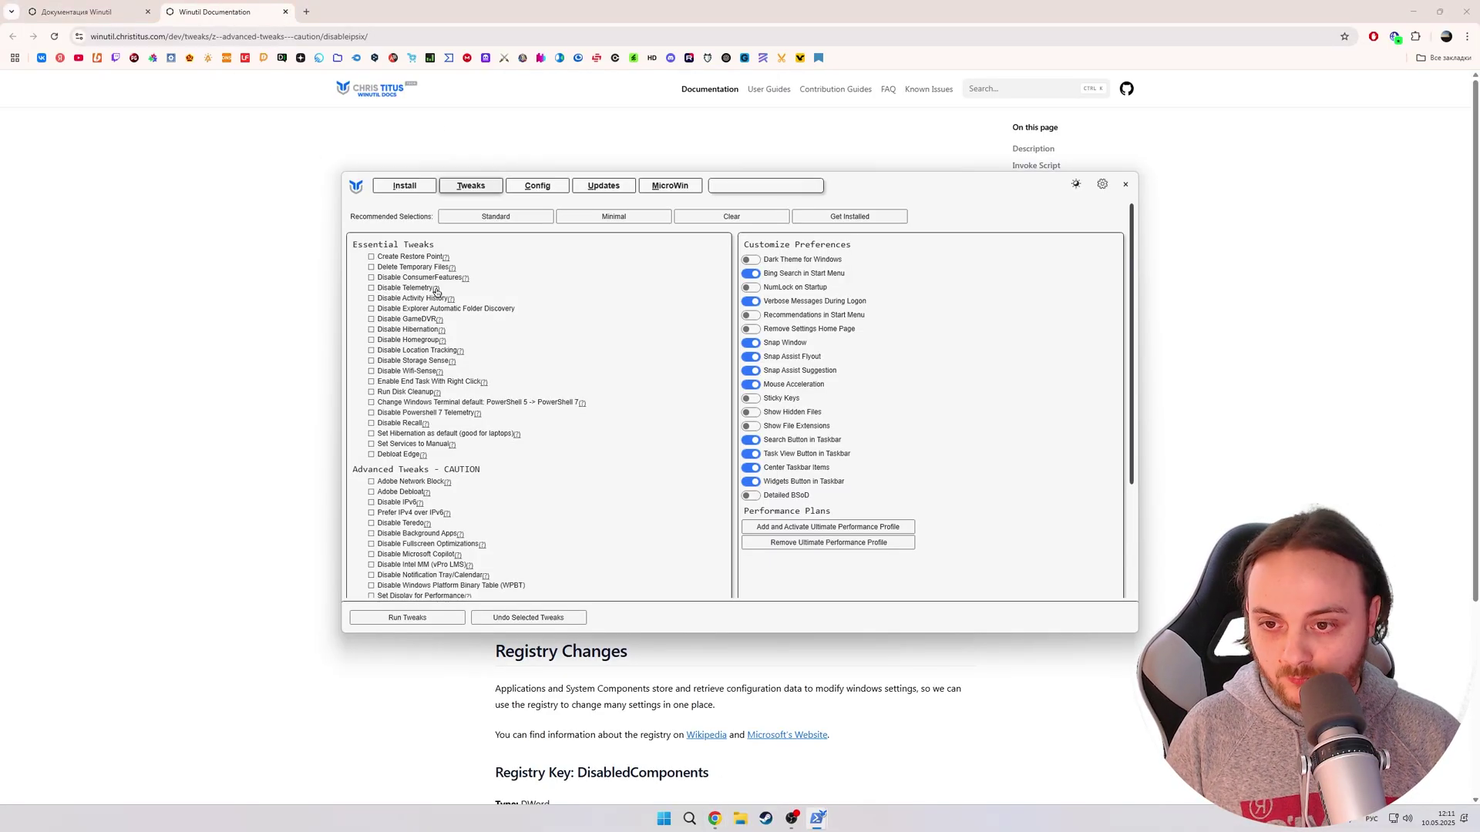
Open the documentation of the Disable Telemetry tweak and examine the AllowTelemetry registry key with its original and new values.
{"action": "left_click", "coordinate": [436, 291]}
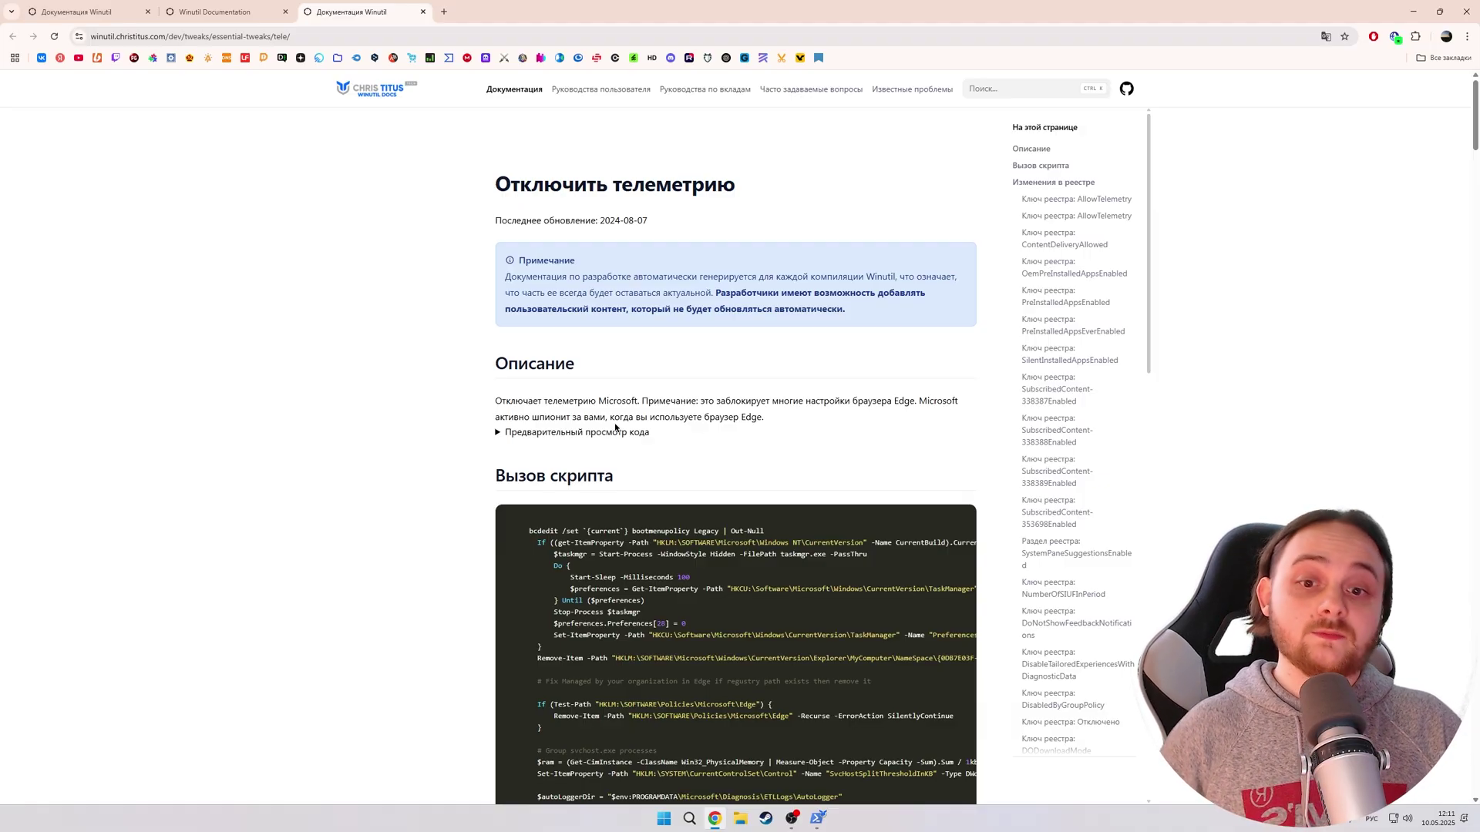
{"action": "scroll", "coordinate": [615, 428], "scroll_direction": "down", "scroll_amount": 15}
{"action": "left_click_drag", "start_coordinate": [590, 135], "coordinate": [677, 135]}
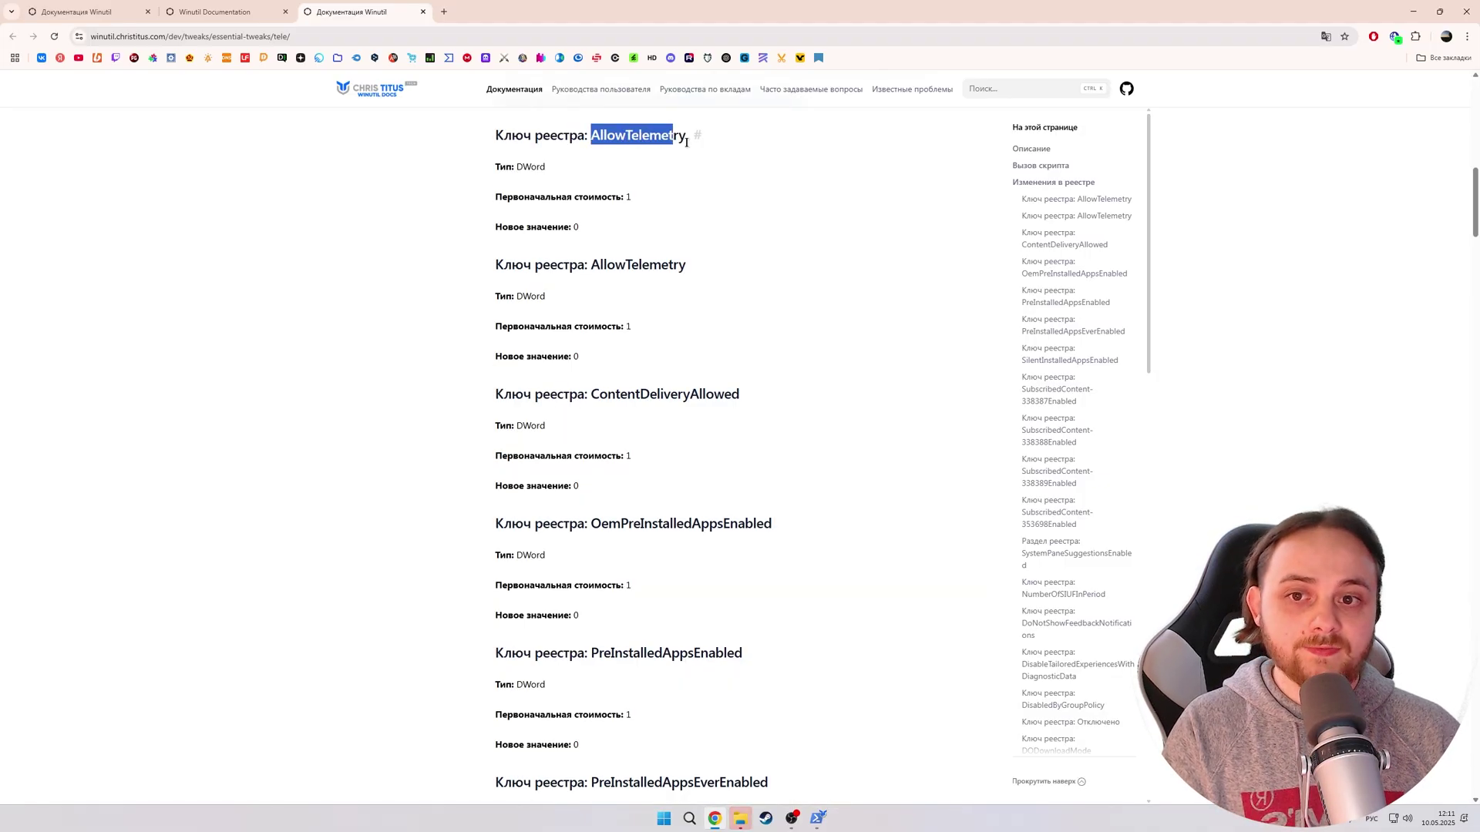
{"action": "left_click", "coordinate": [516, 162]}
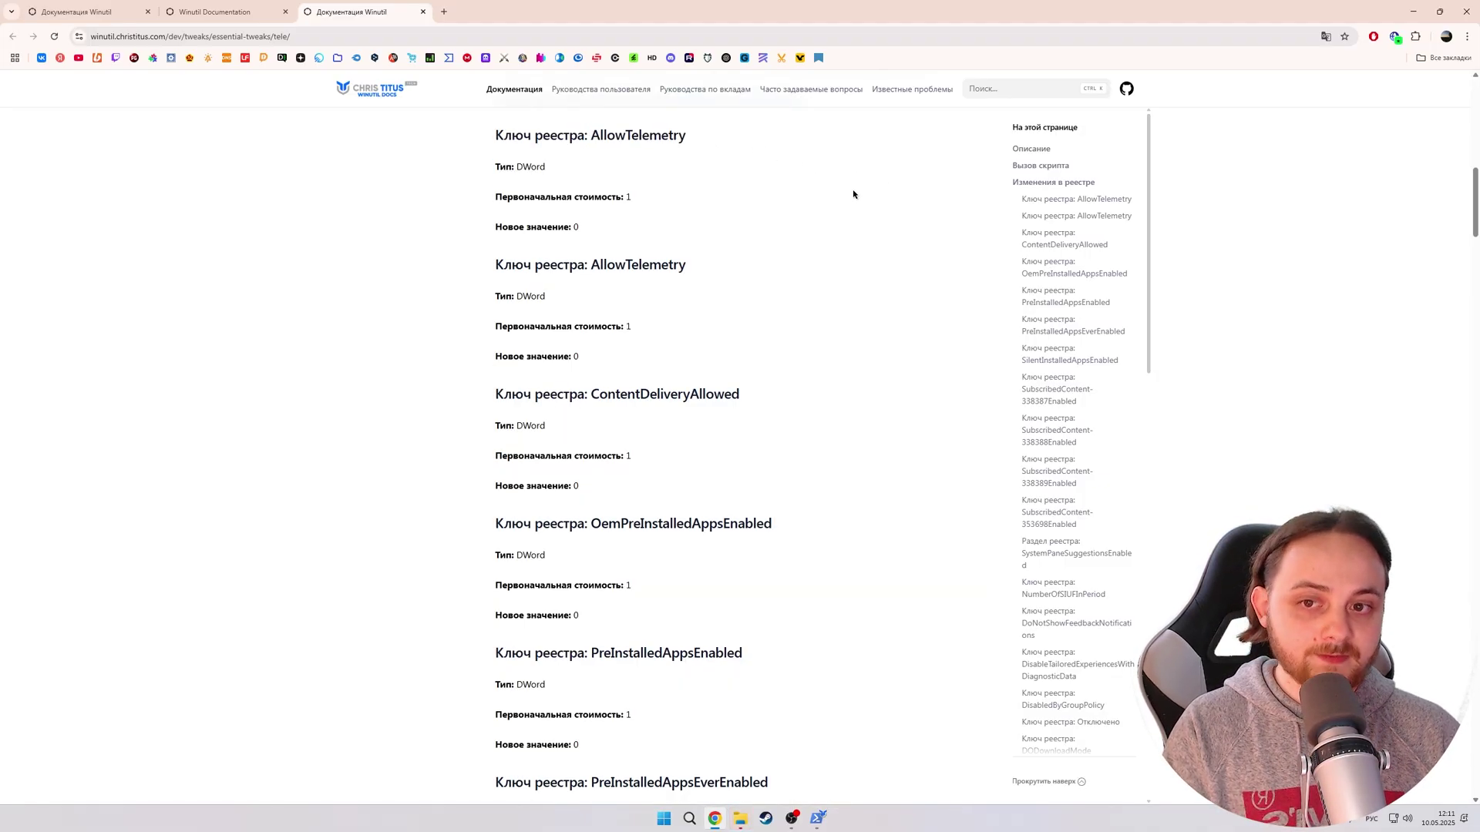
{"action": "double_click", "coordinate": [627, 197]}
{"action": "double_click", "coordinate": [575, 227]}
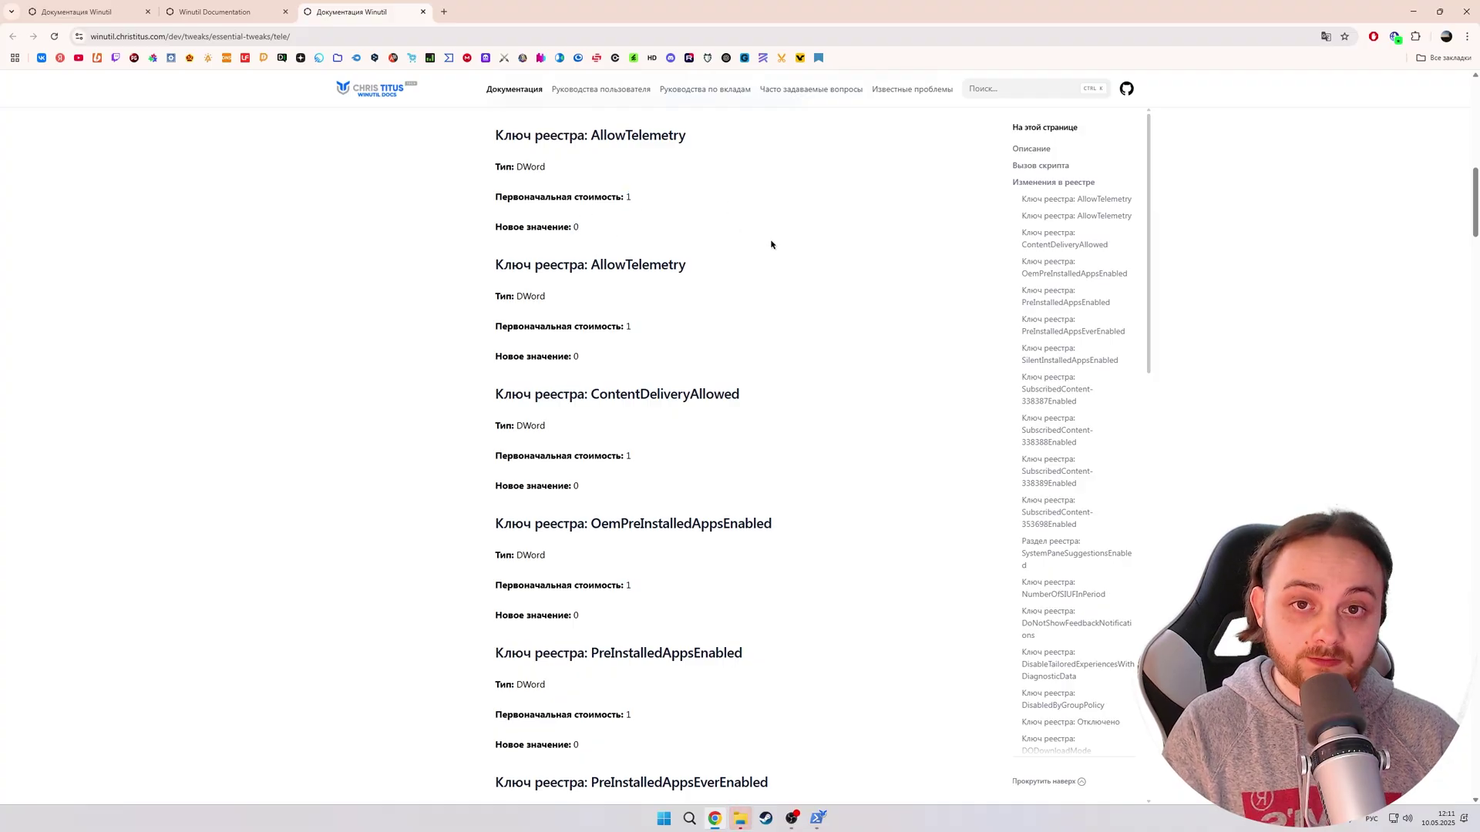
{"action": "scroll", "coordinate": [770, 241], "scroll_direction": "up", "scroll_amount": 3}
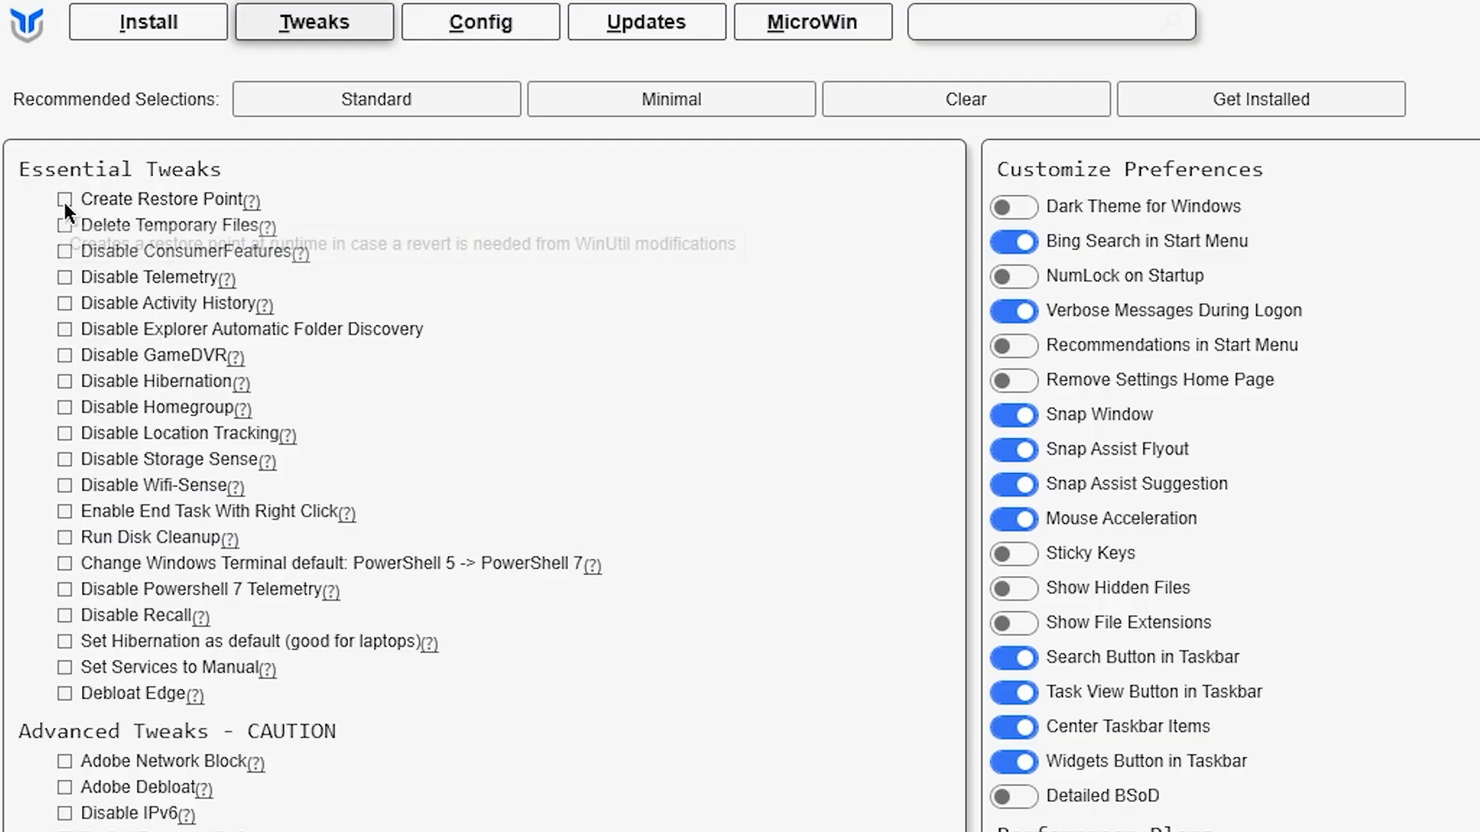
Select the essential tweaks Create Restore Point and Disable Telemetry, Activity History, GameDVR, Hibernation, Homegroup, Location Tracking and Wifi-Sense.
{"action": "left_click", "coordinate": [371, 256]}
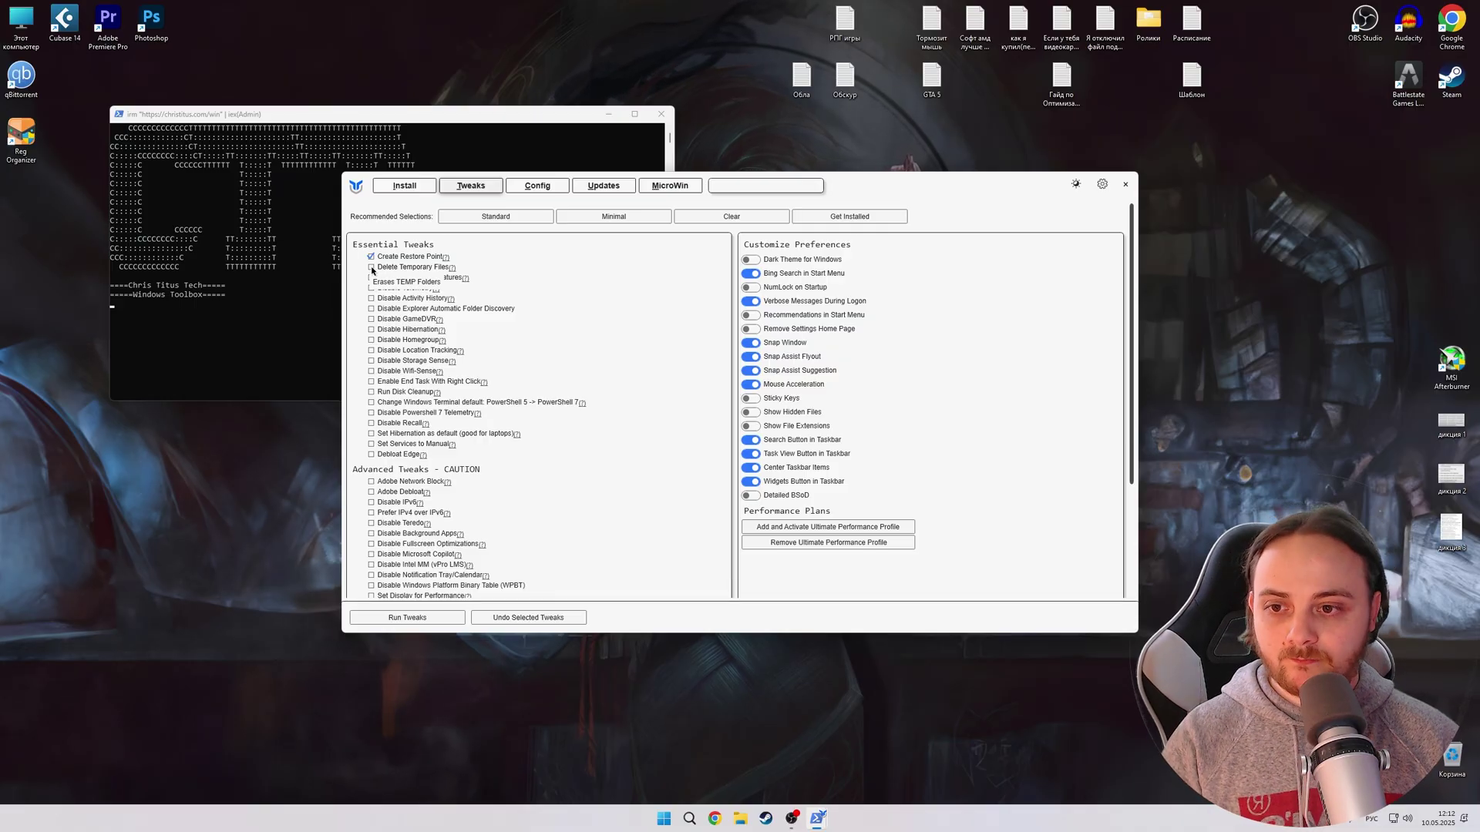
{"action": "left_click", "coordinate": [371, 287]}
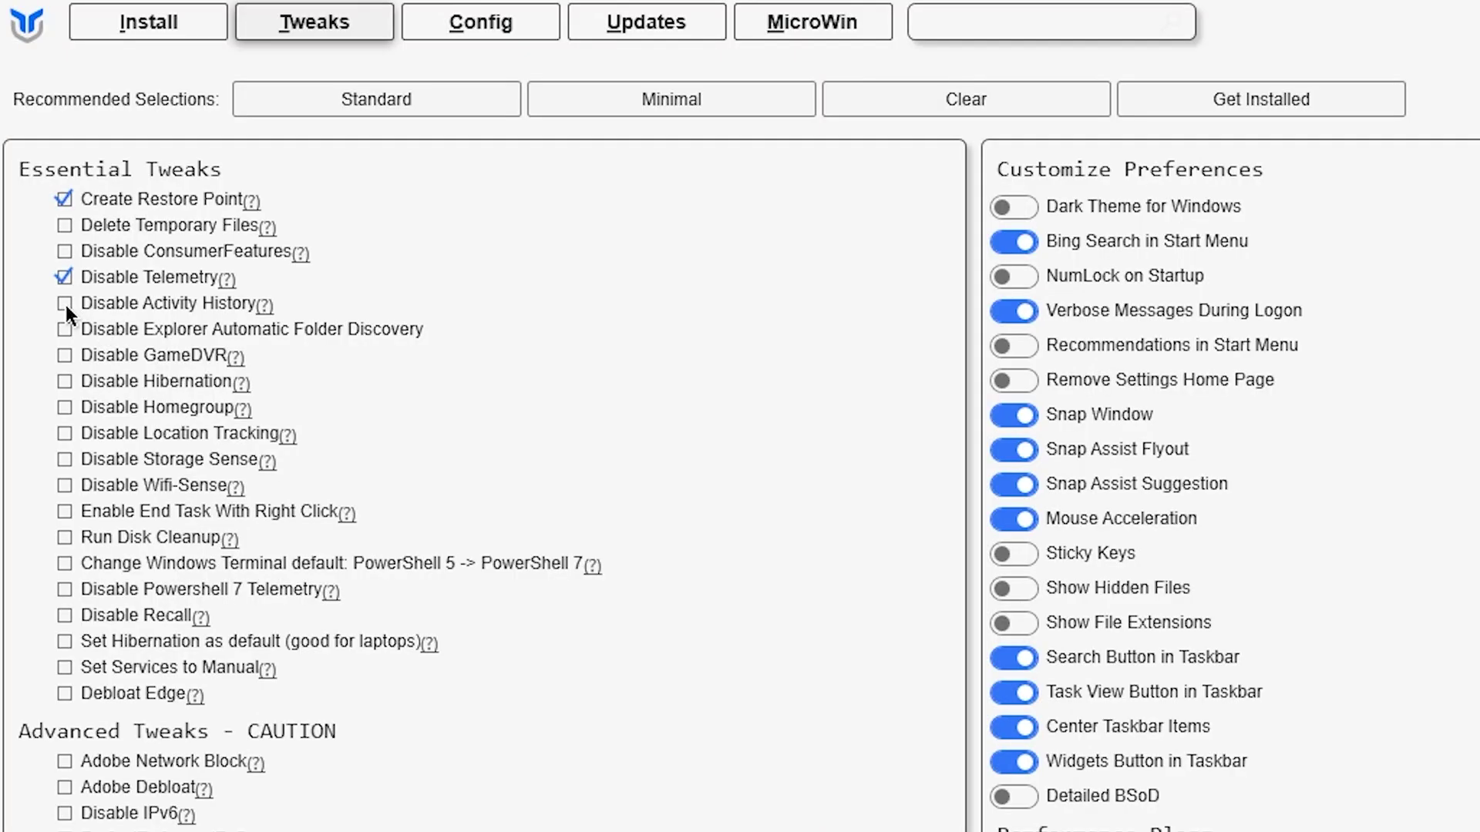
{"action": "left_click", "coordinate": [65, 304]}
{"action": "mouse_move", "coordinate": [209, 467]}
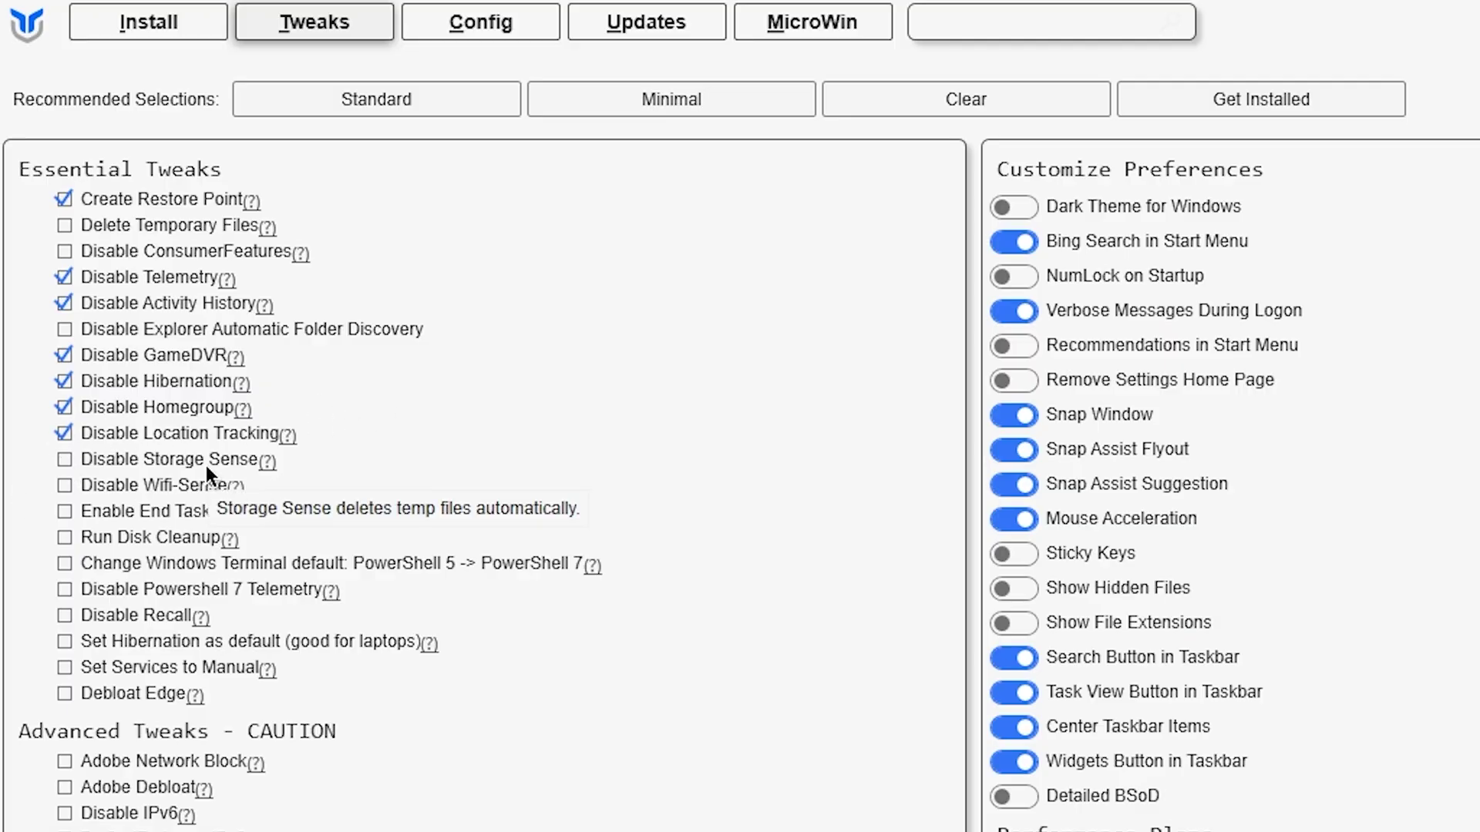
{"action": "mouse_move", "coordinate": [69, 493]}
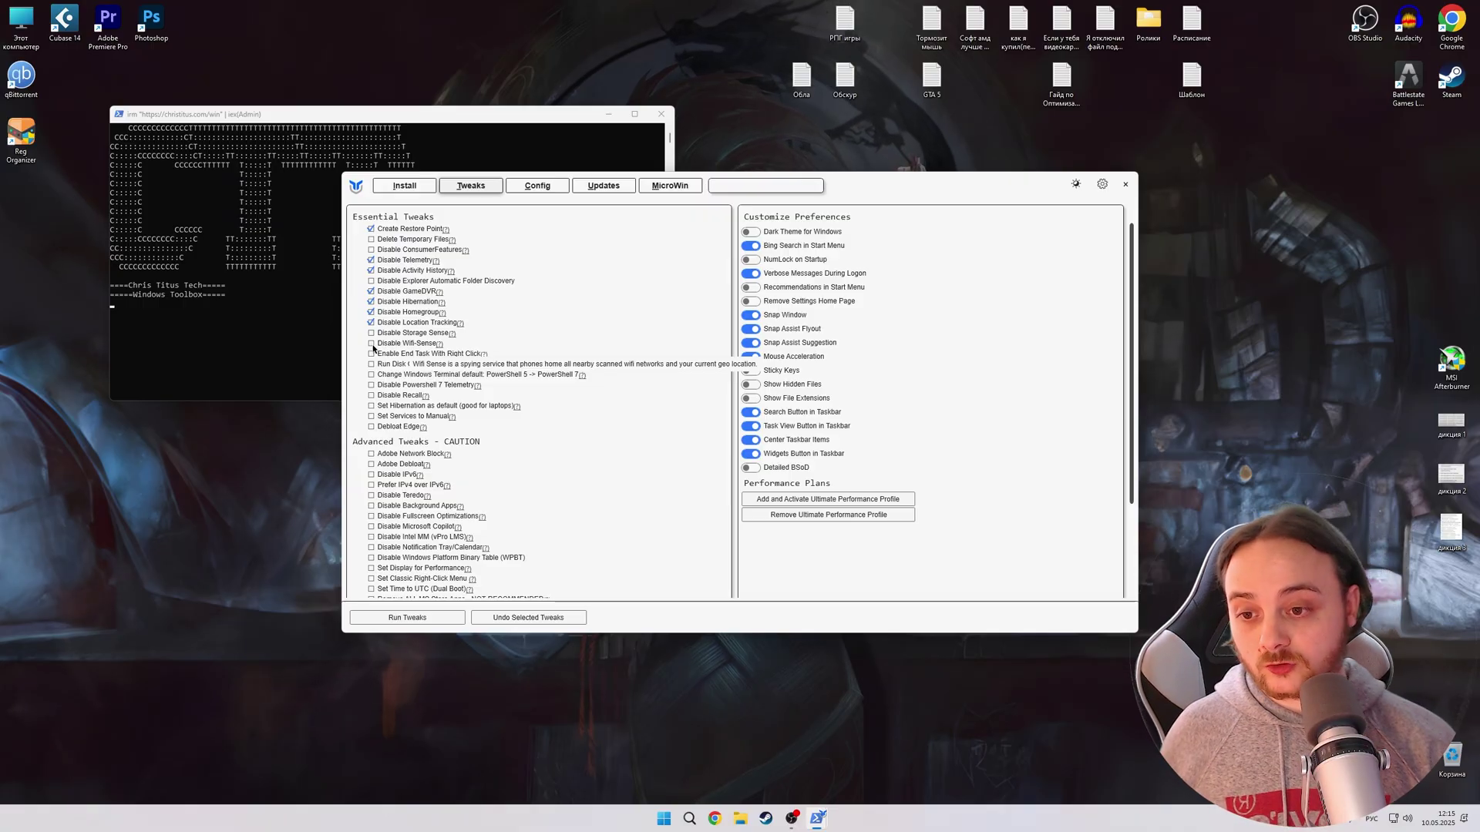
{"action": "left_click", "coordinate": [371, 345]}
{"action": "scroll", "coordinate": [373, 348], "scroll_direction": "down", "scroll_amount": 1}
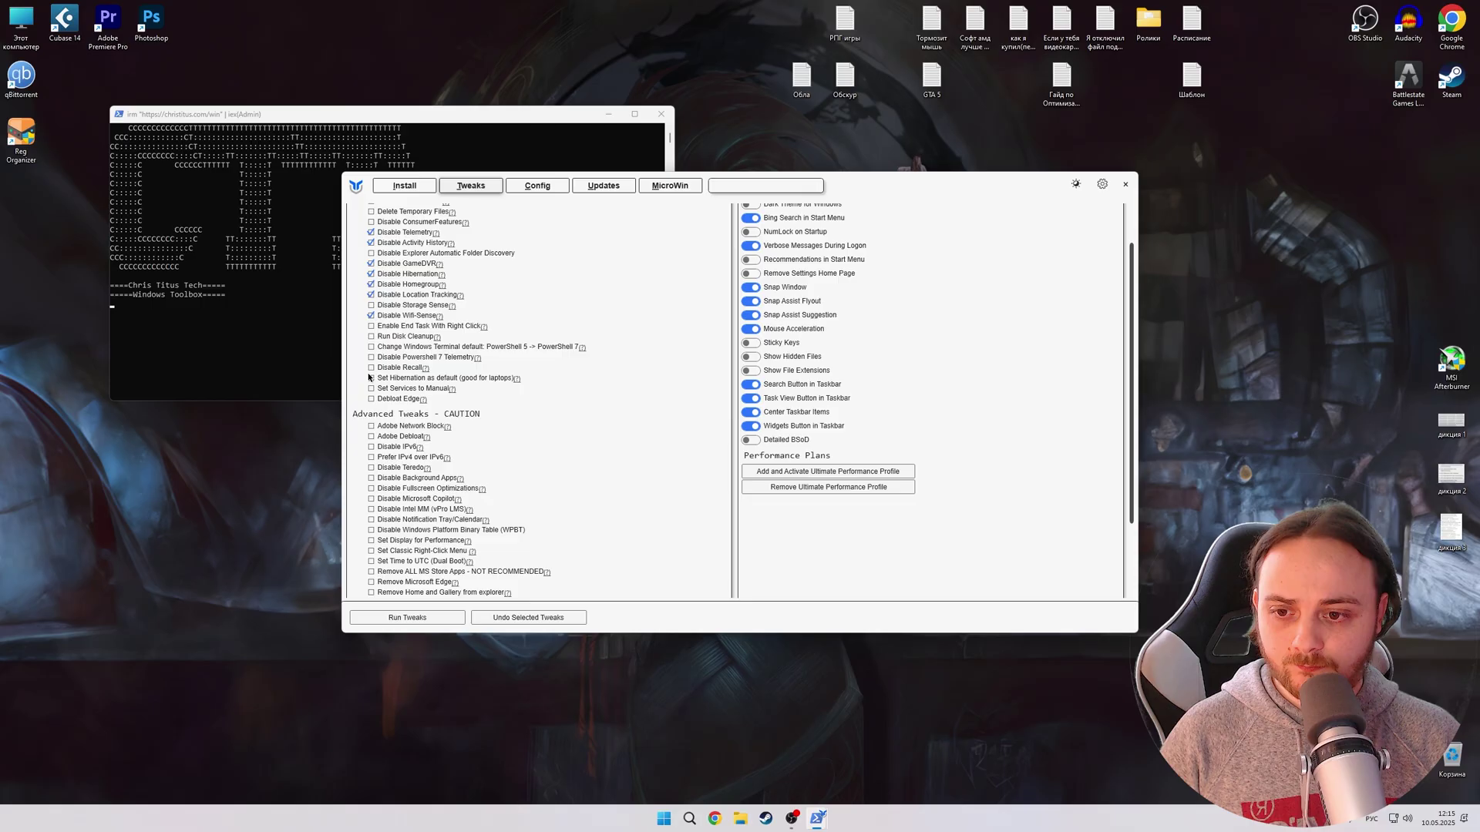
Select the Debloat Edge tweak at the end of the essential tweaks.
{"action": "mouse_move", "coordinate": [395, 370]}
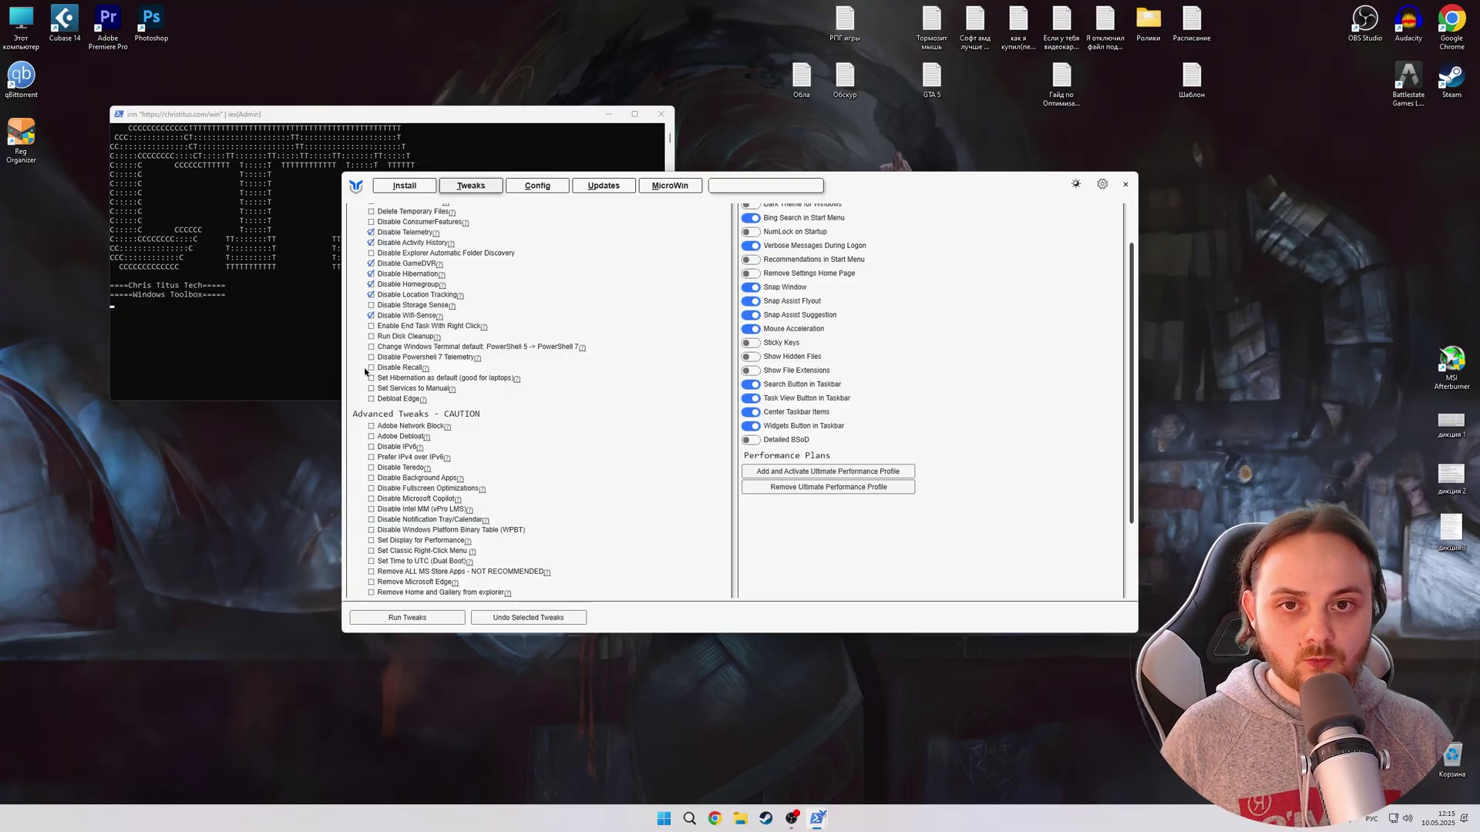
{"action": "scroll", "coordinate": [368, 372], "scroll_direction": "down", "scroll_amount": 3}
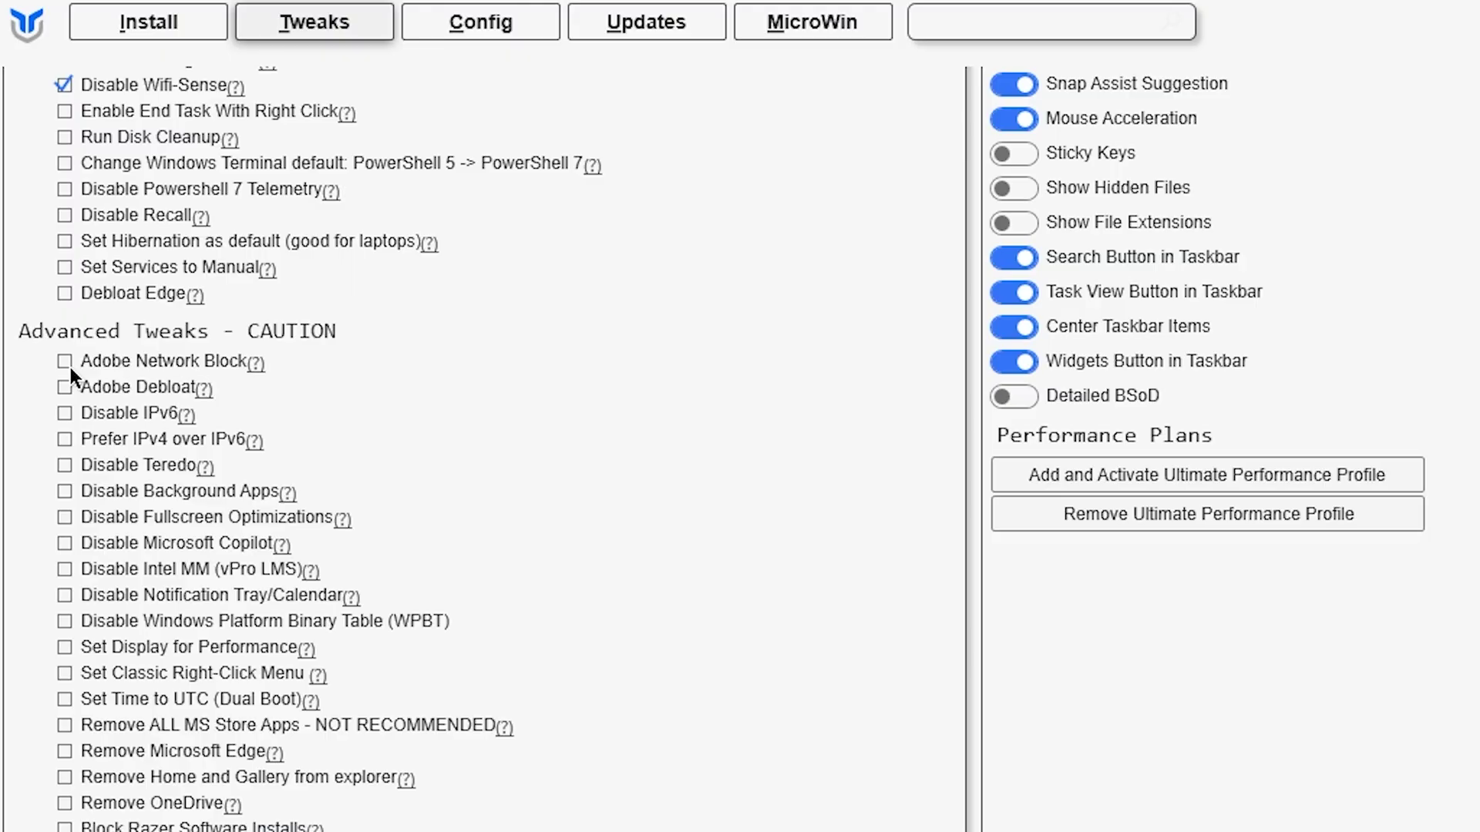
{"action": "left_click", "coordinate": [371, 320]}
{"action": "left_click", "coordinate": [61, 362]}
{"action": "left_click", "coordinate": [63, 386]}
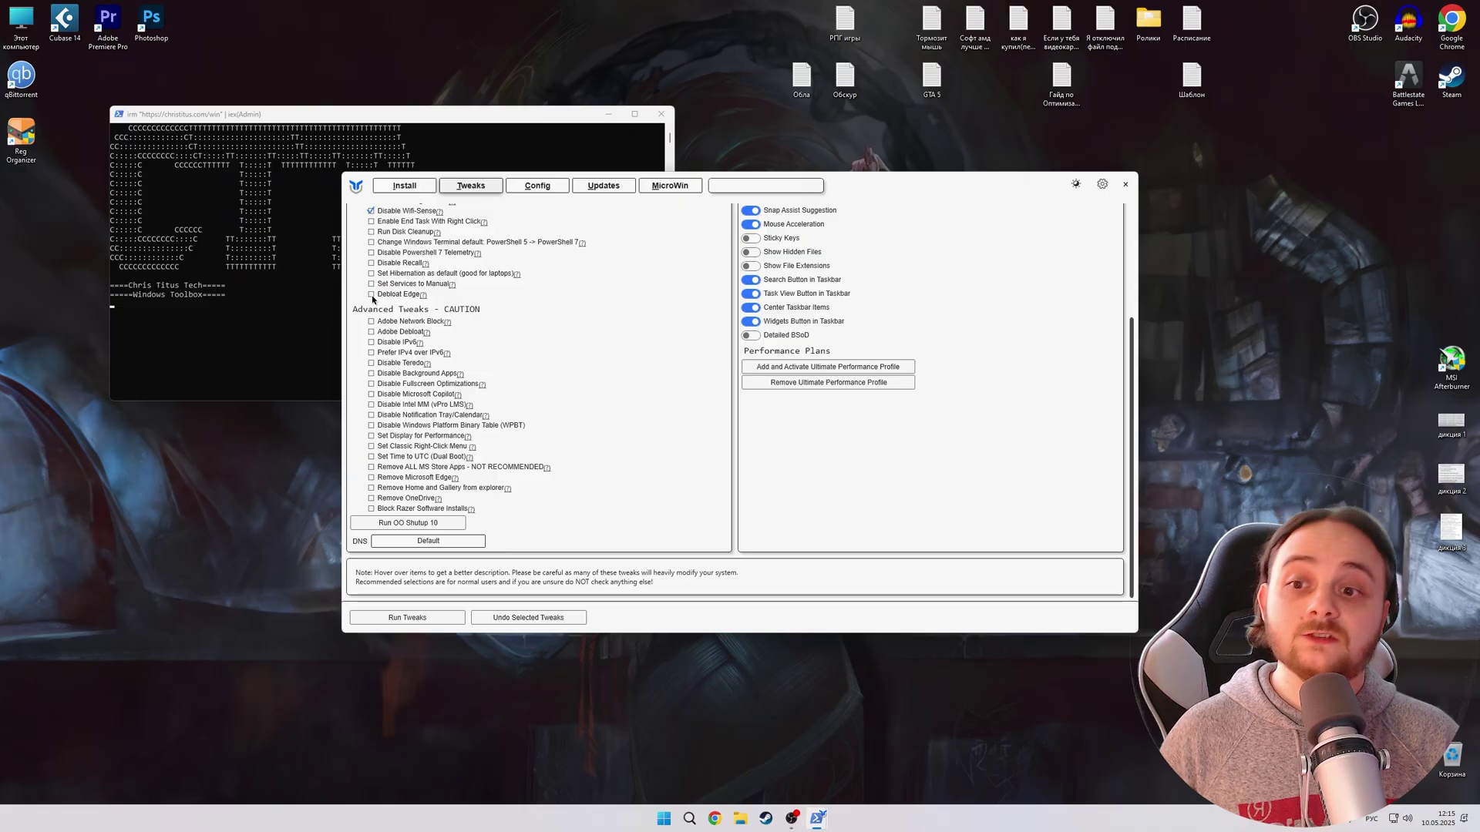
{"action": "left_click", "coordinate": [64, 293]}
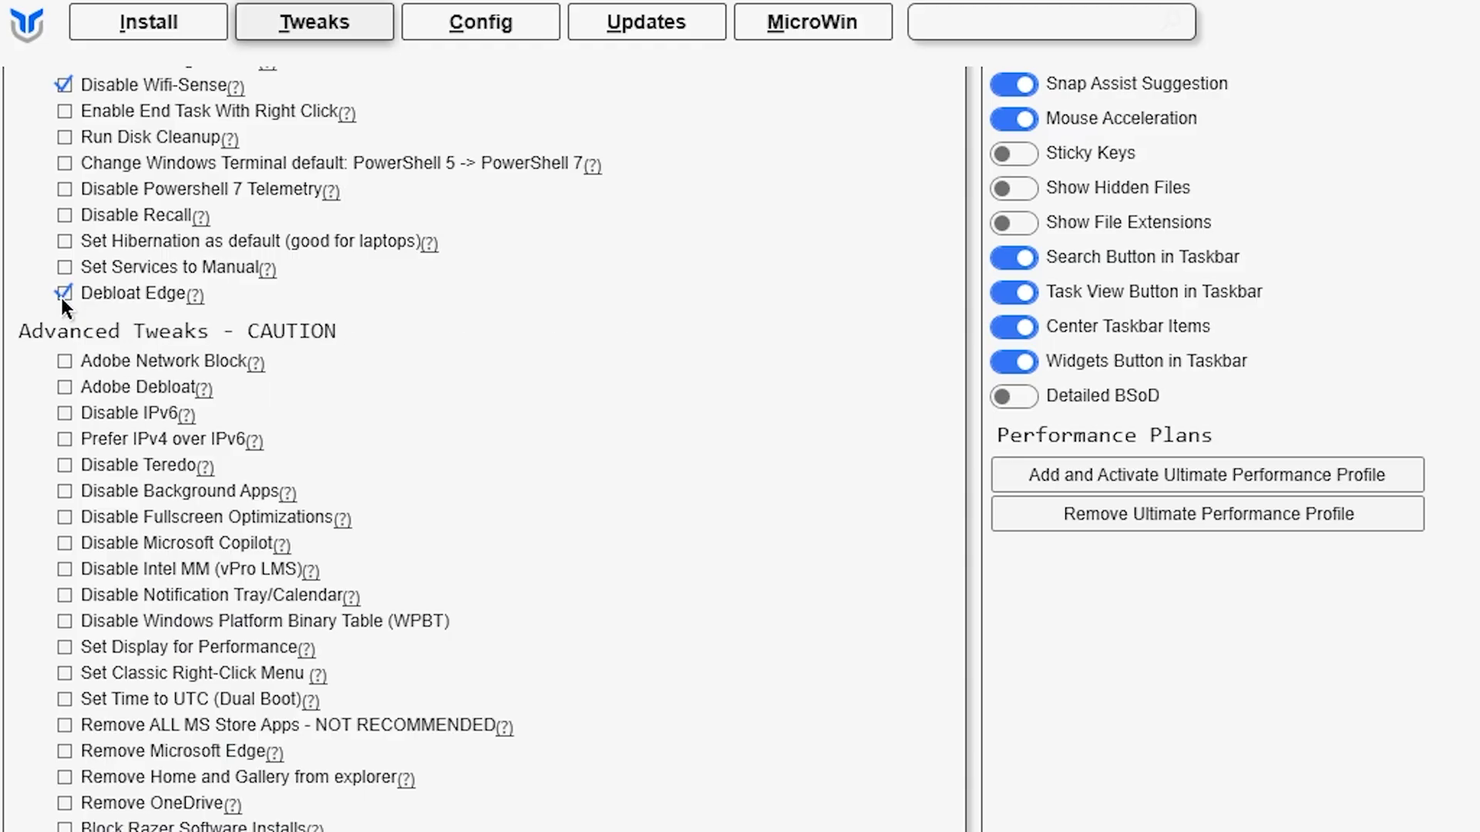
Select the advanced tweaks Disable IPv6, Prefer IPv4 over IPv6, Disable Teredo and Disable Background Apps.
{"action": "left_click", "coordinate": [400, 342]}
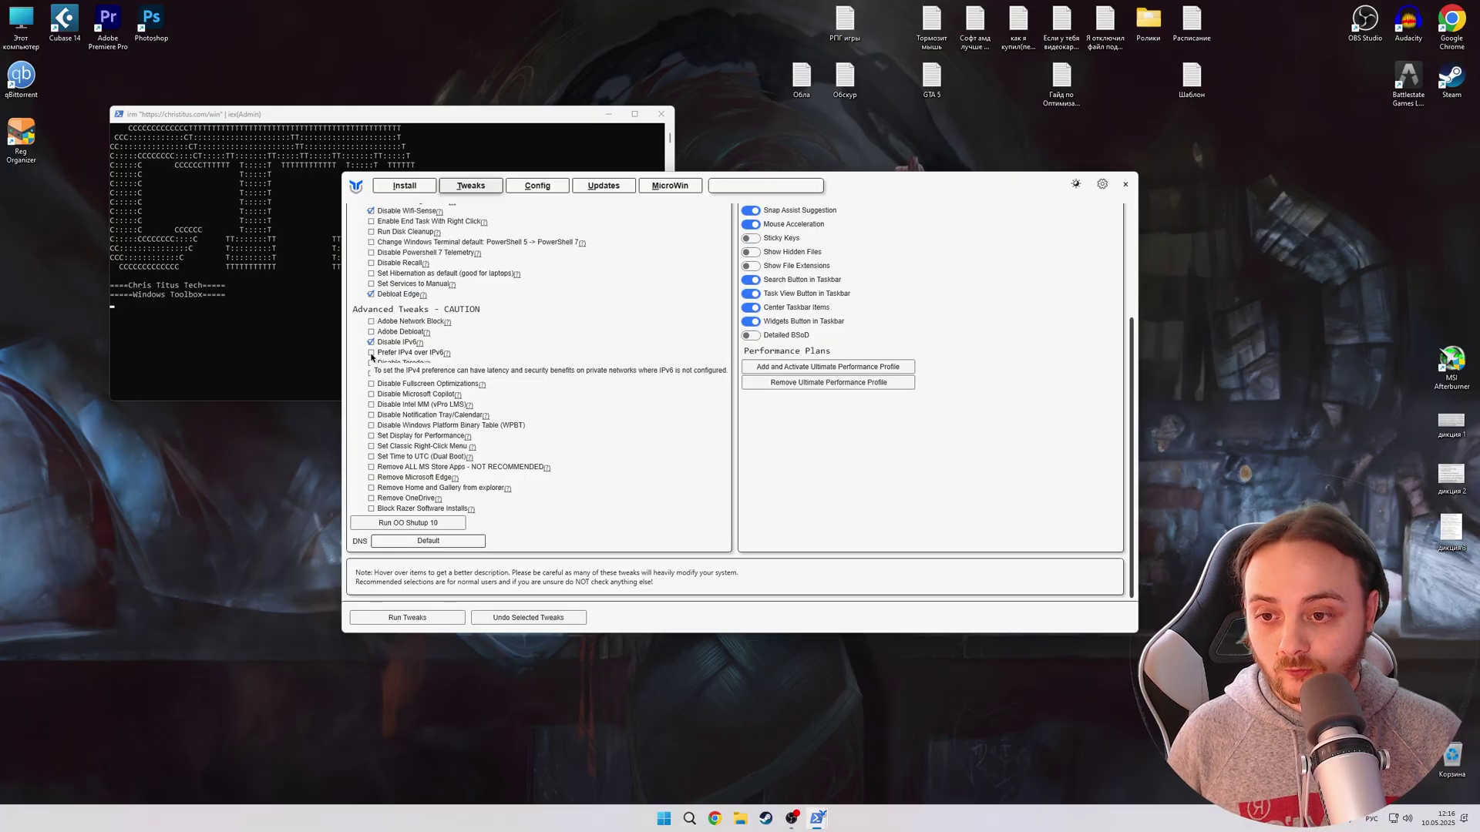
{"action": "left_click", "coordinate": [371, 353]}
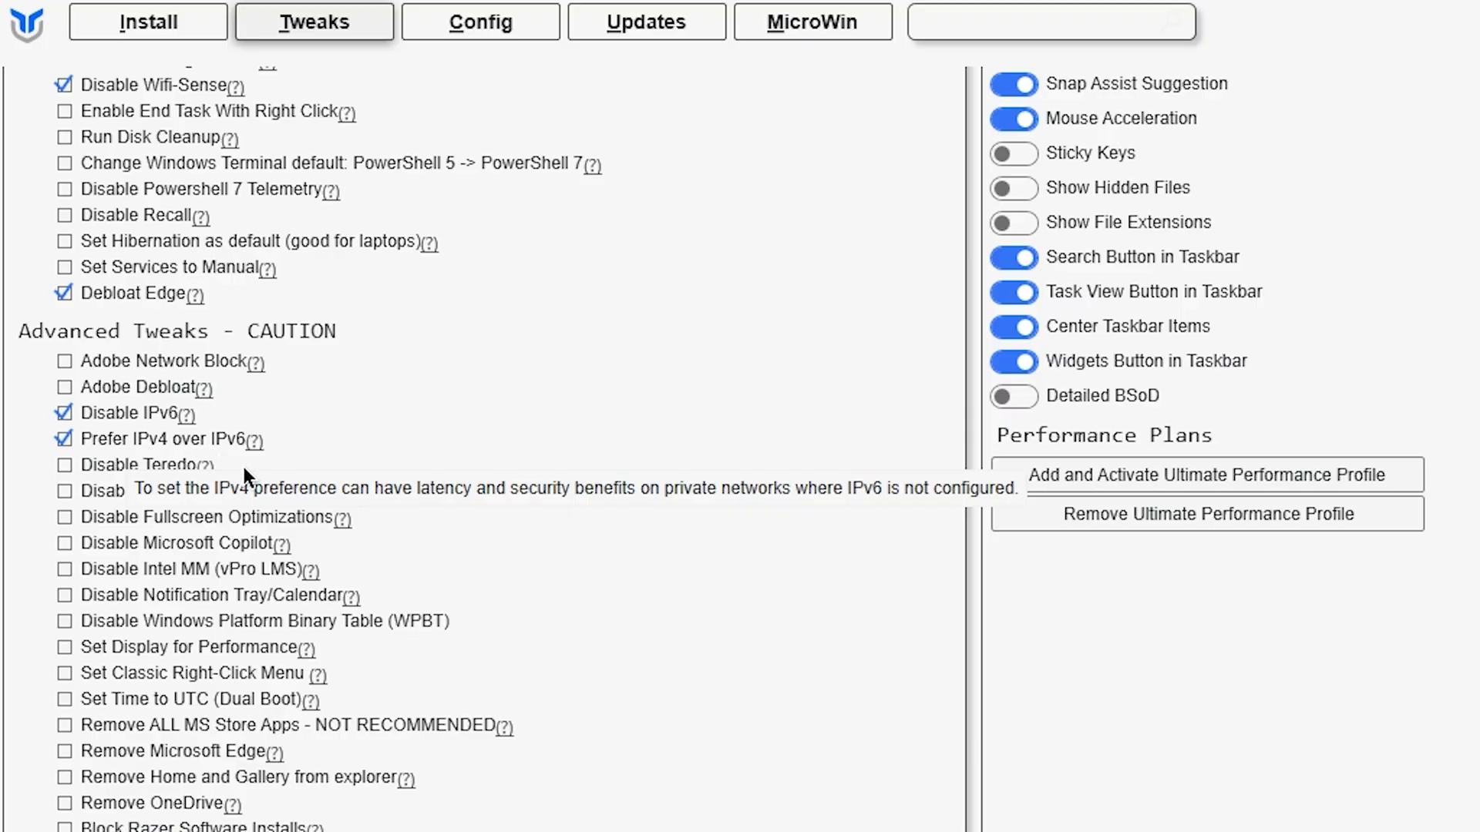
{"action": "left_click", "coordinate": [63, 464]}
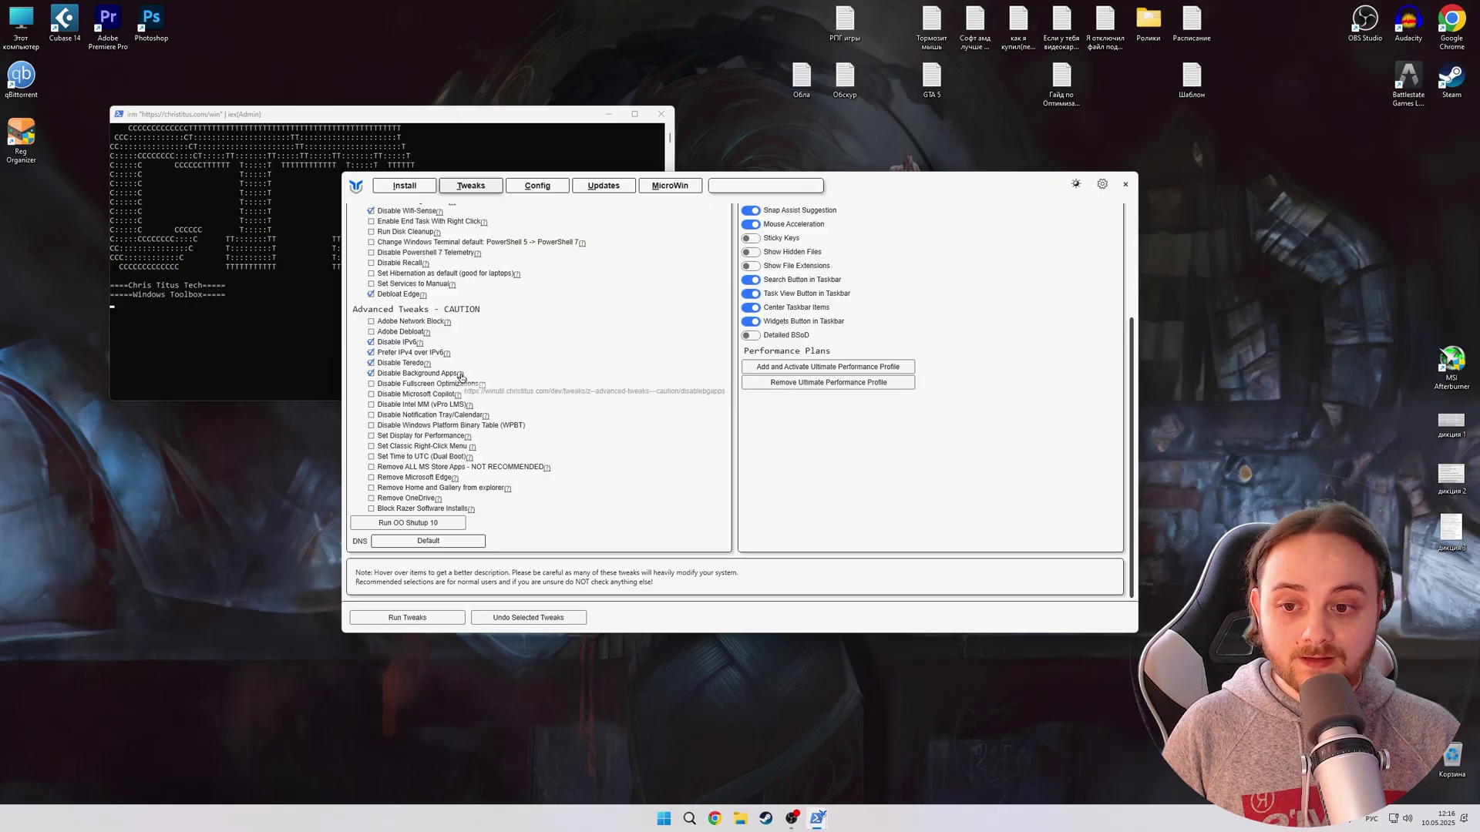
Review the Disable Background Apps documentation and try the background apps permission in the Windows privacy settings, returning to the tweak list.
{"action": "left_click", "coordinate": [461, 376]}
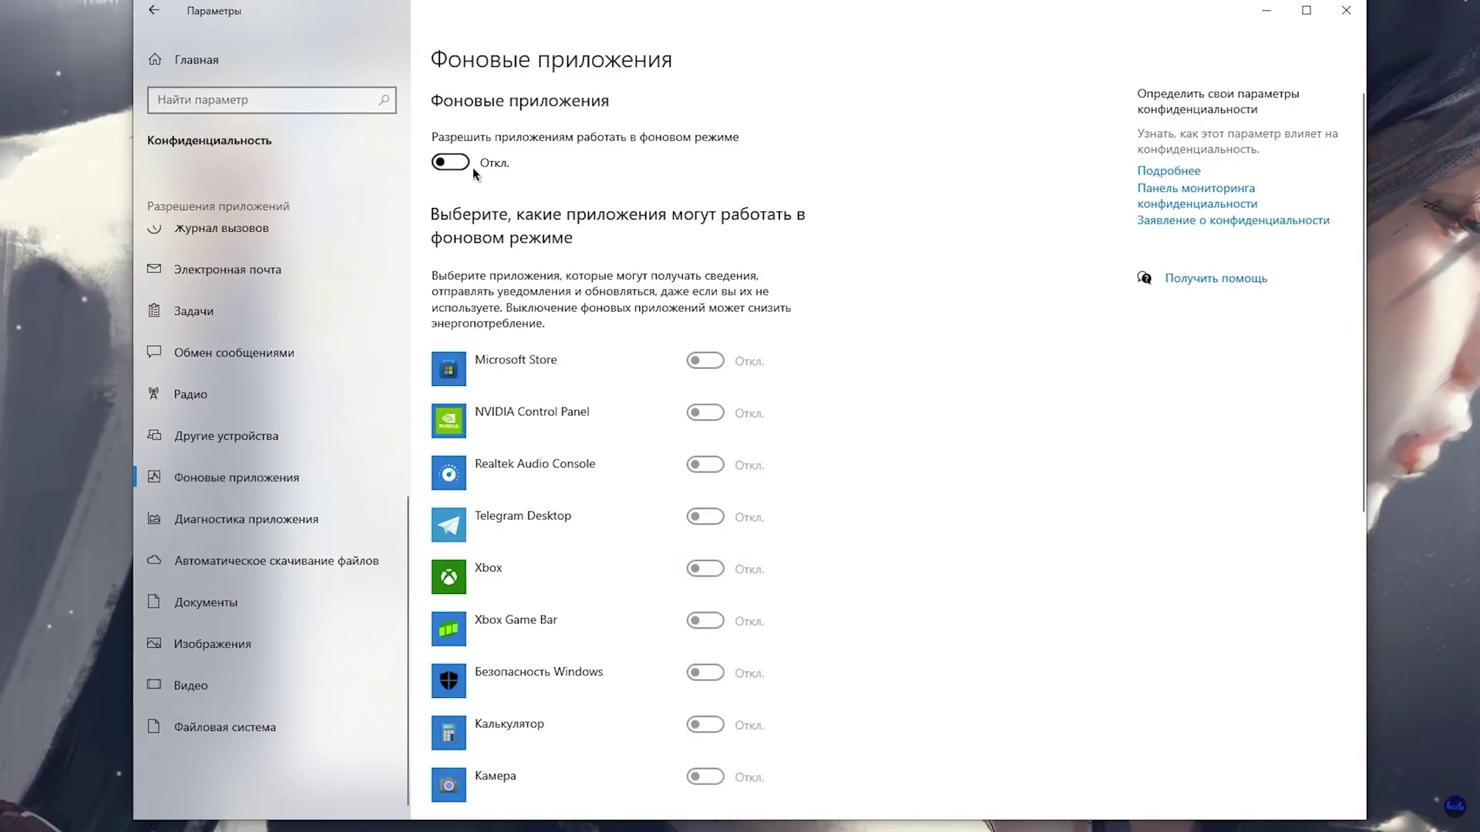
{"action": "left_click", "coordinate": [450, 161]}
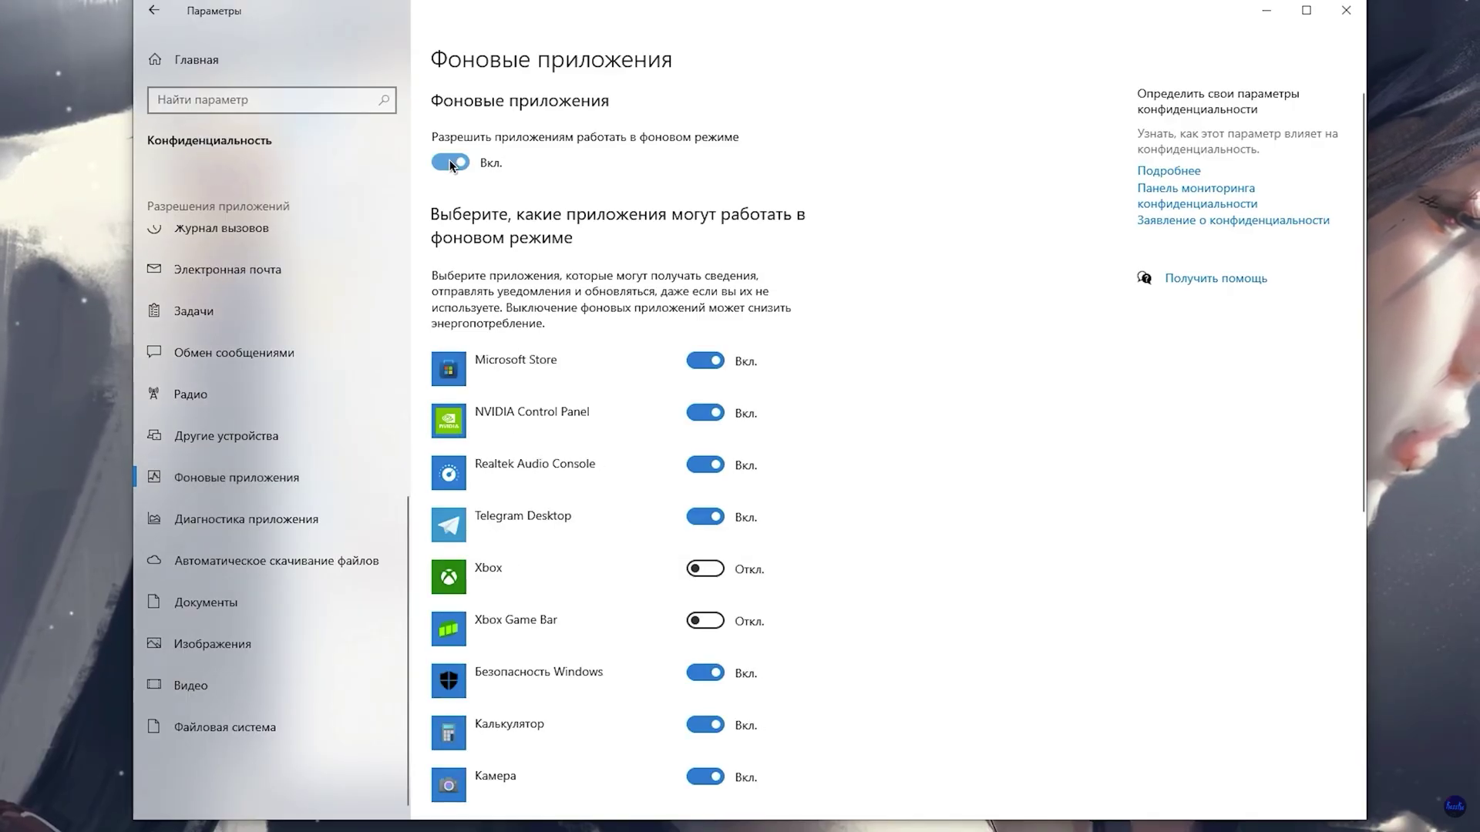
{"action": "left_click", "coordinate": [464, 165]}
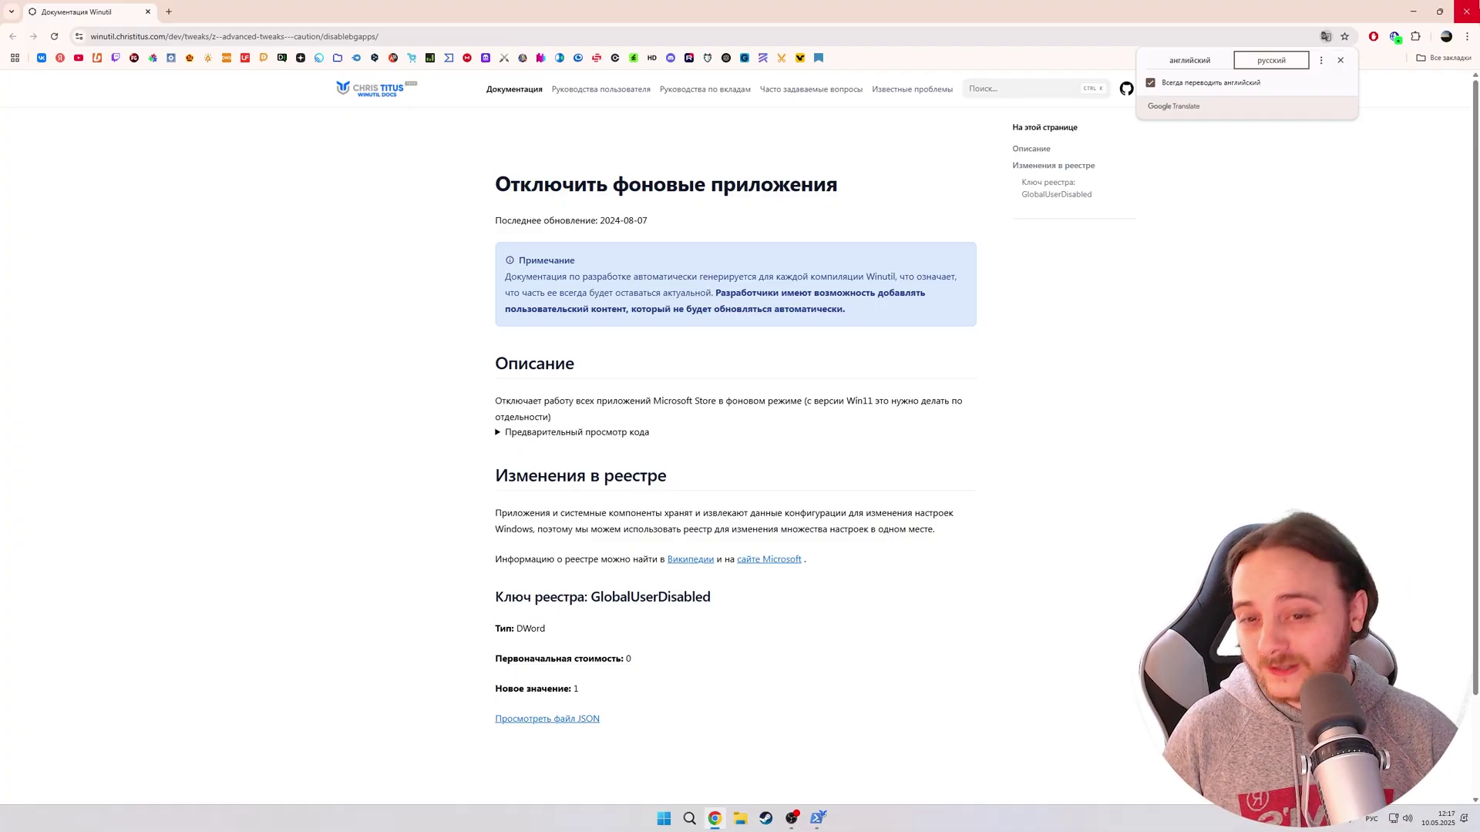
{"action": "left_click", "coordinate": [1467, 12]}
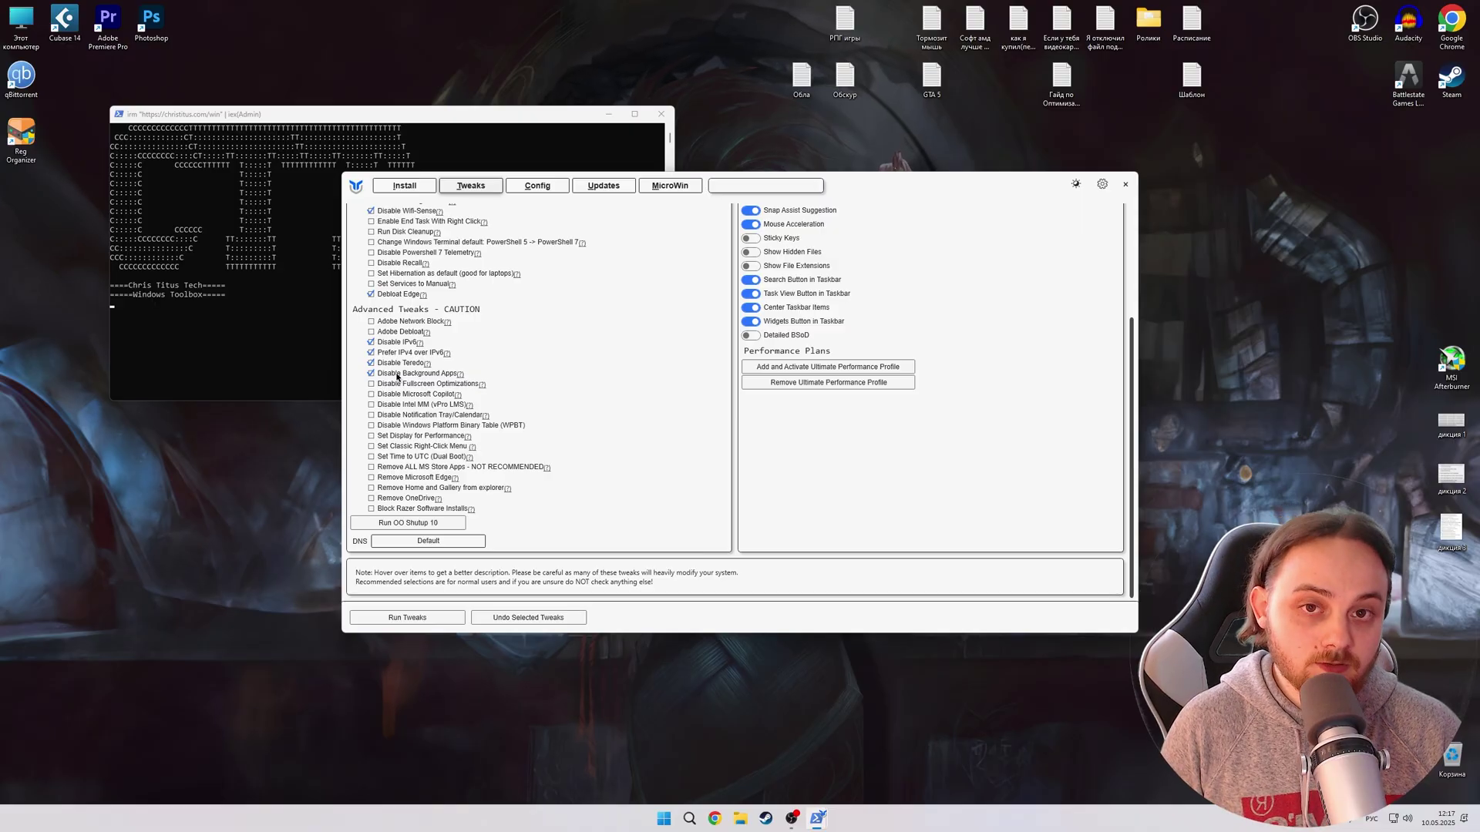
View the properties of the Reg Organizer desktop shortcut, and select the Disable Microsoft Copilot advanced tweak.
{"action": "mouse_move", "coordinate": [393, 387]}
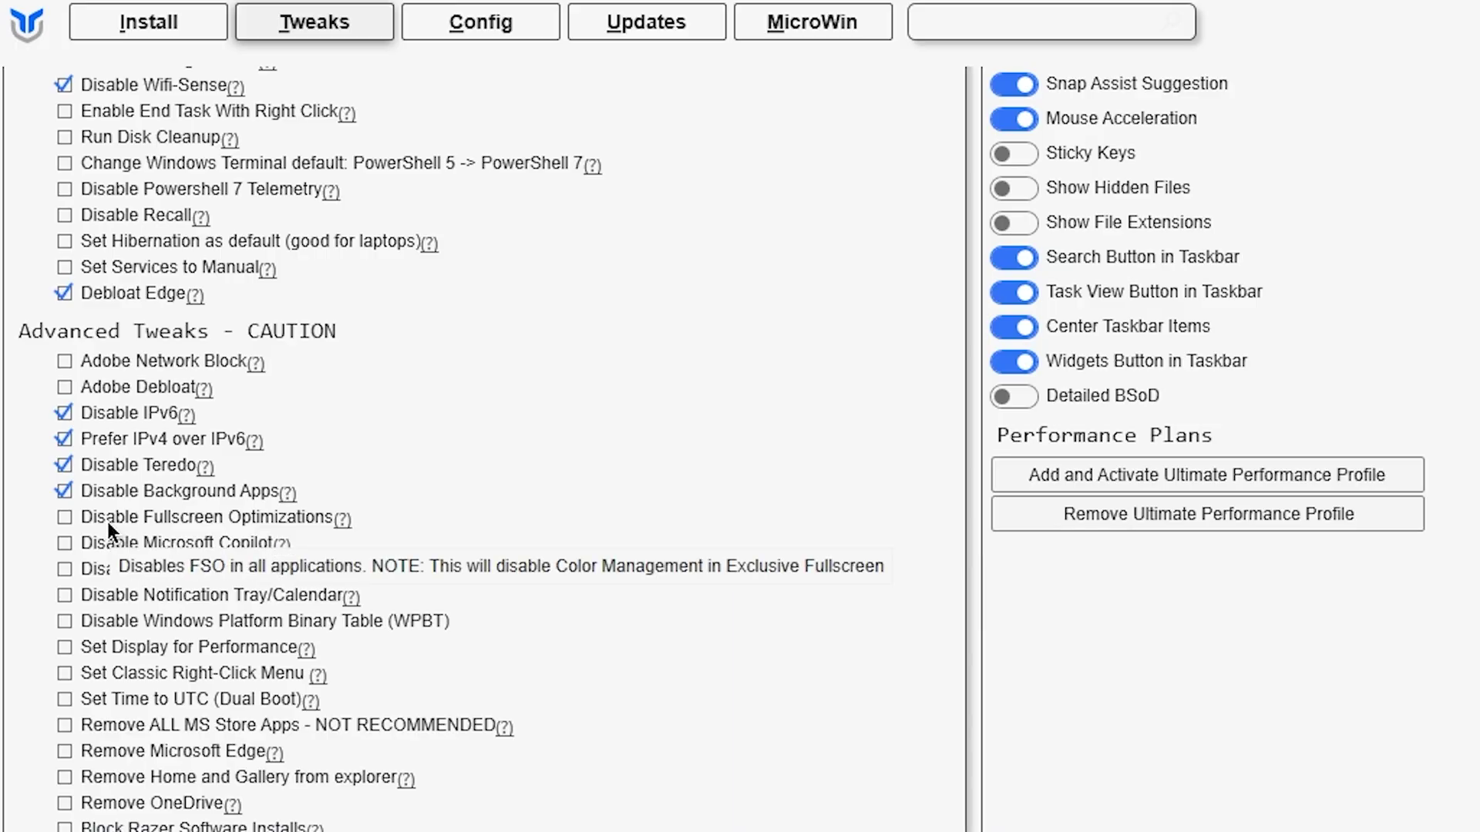
{"action": "right_click", "coordinate": [21, 139]}
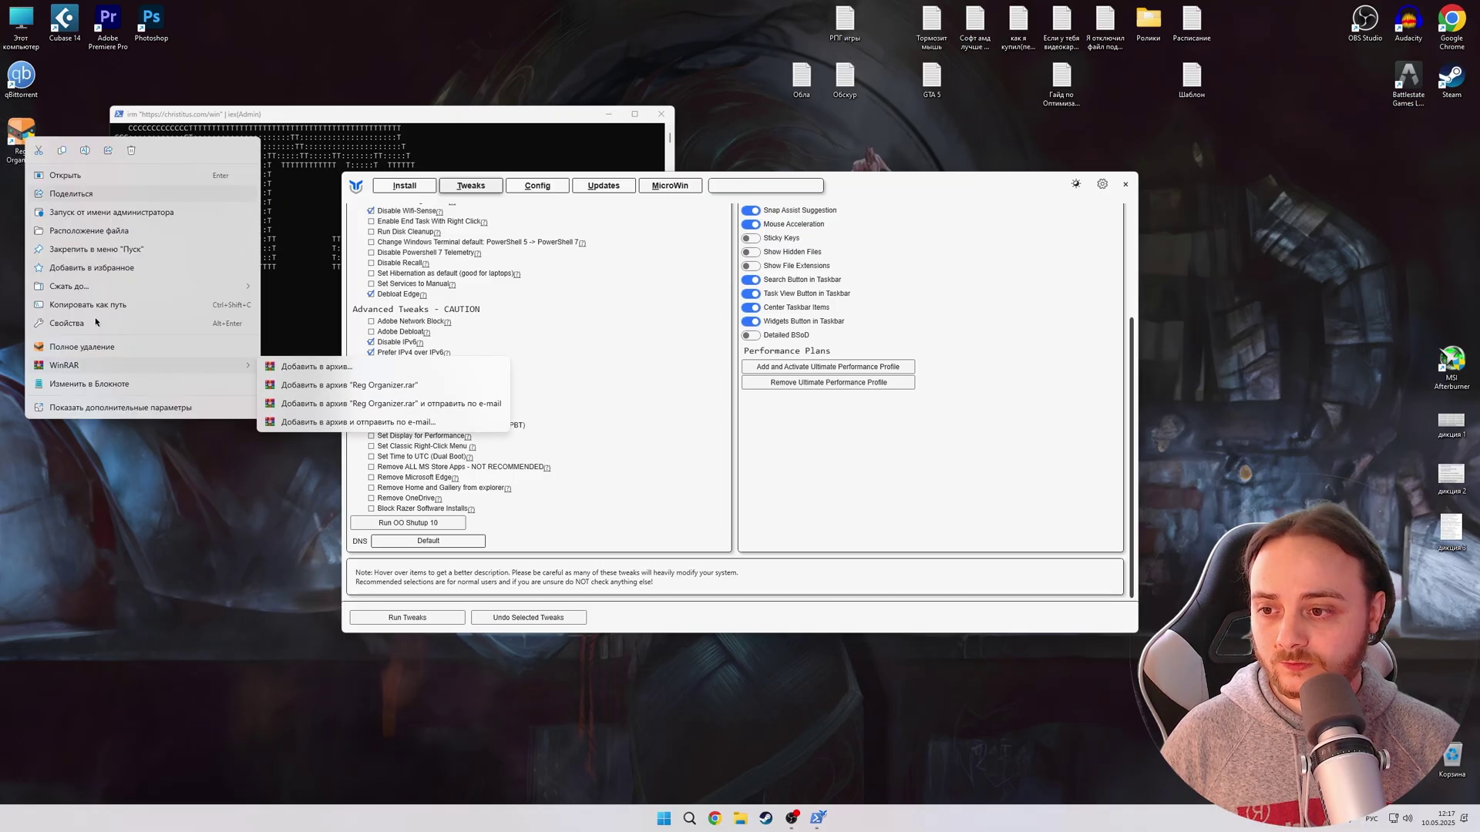
{"action": "left_click", "coordinate": [100, 320]}
{"action": "left_click", "coordinate": [197, 174]}
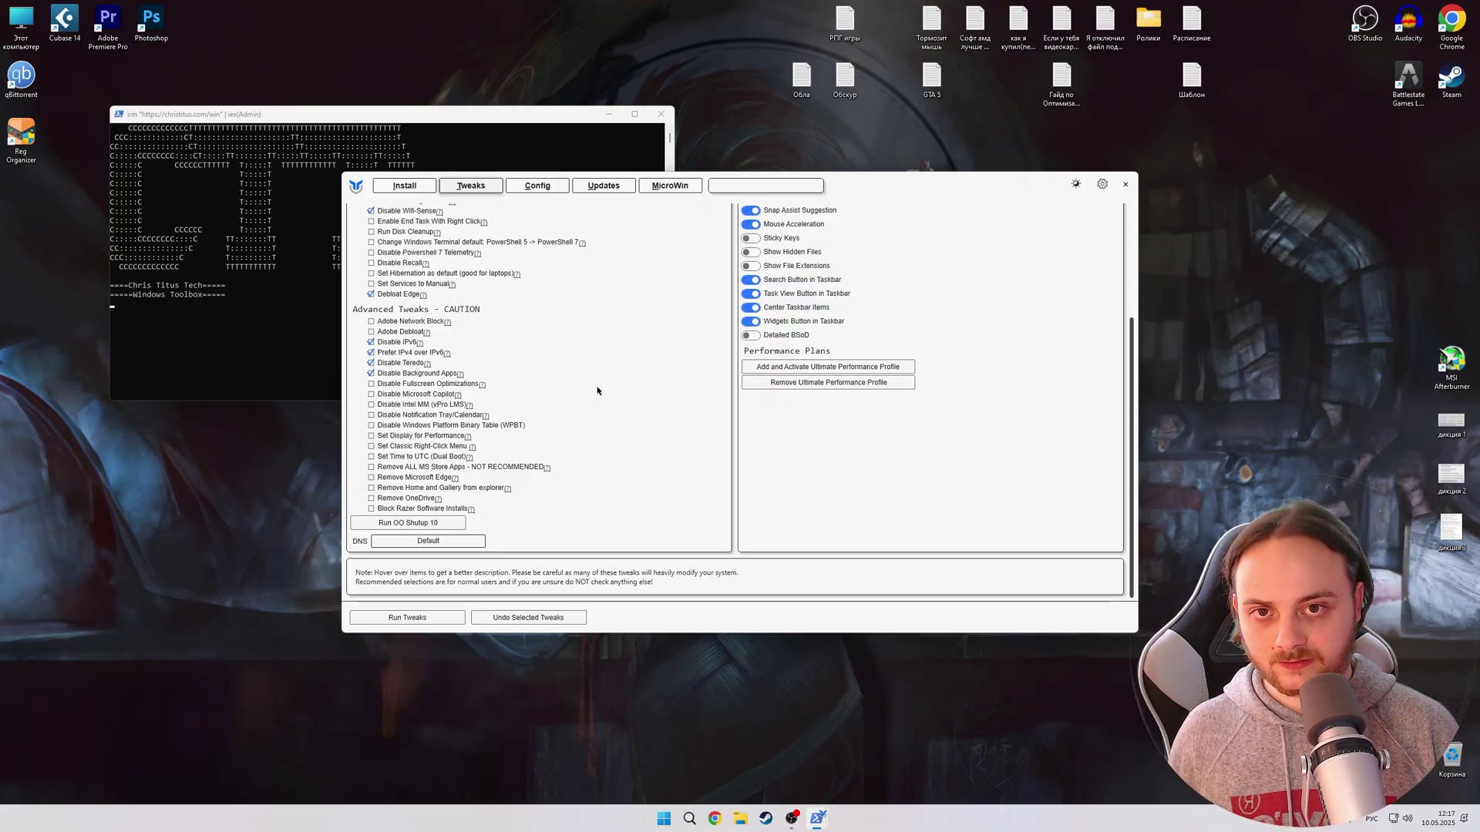
{"action": "left_click", "coordinate": [378, 394]}
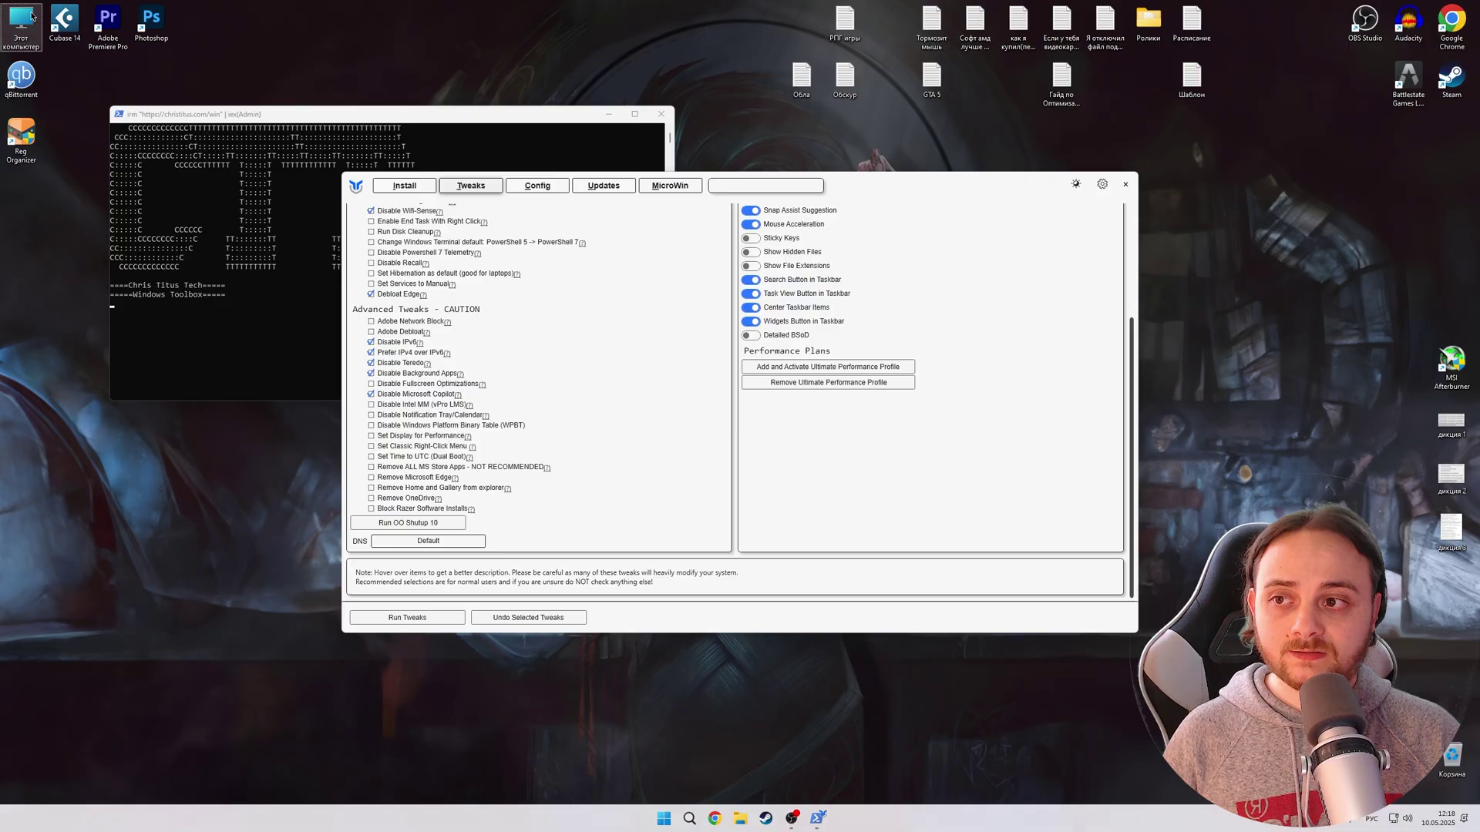
Look over the visual effects in the Windows performance options and close the system windows.
{"action": "key", "text": "super+e"}
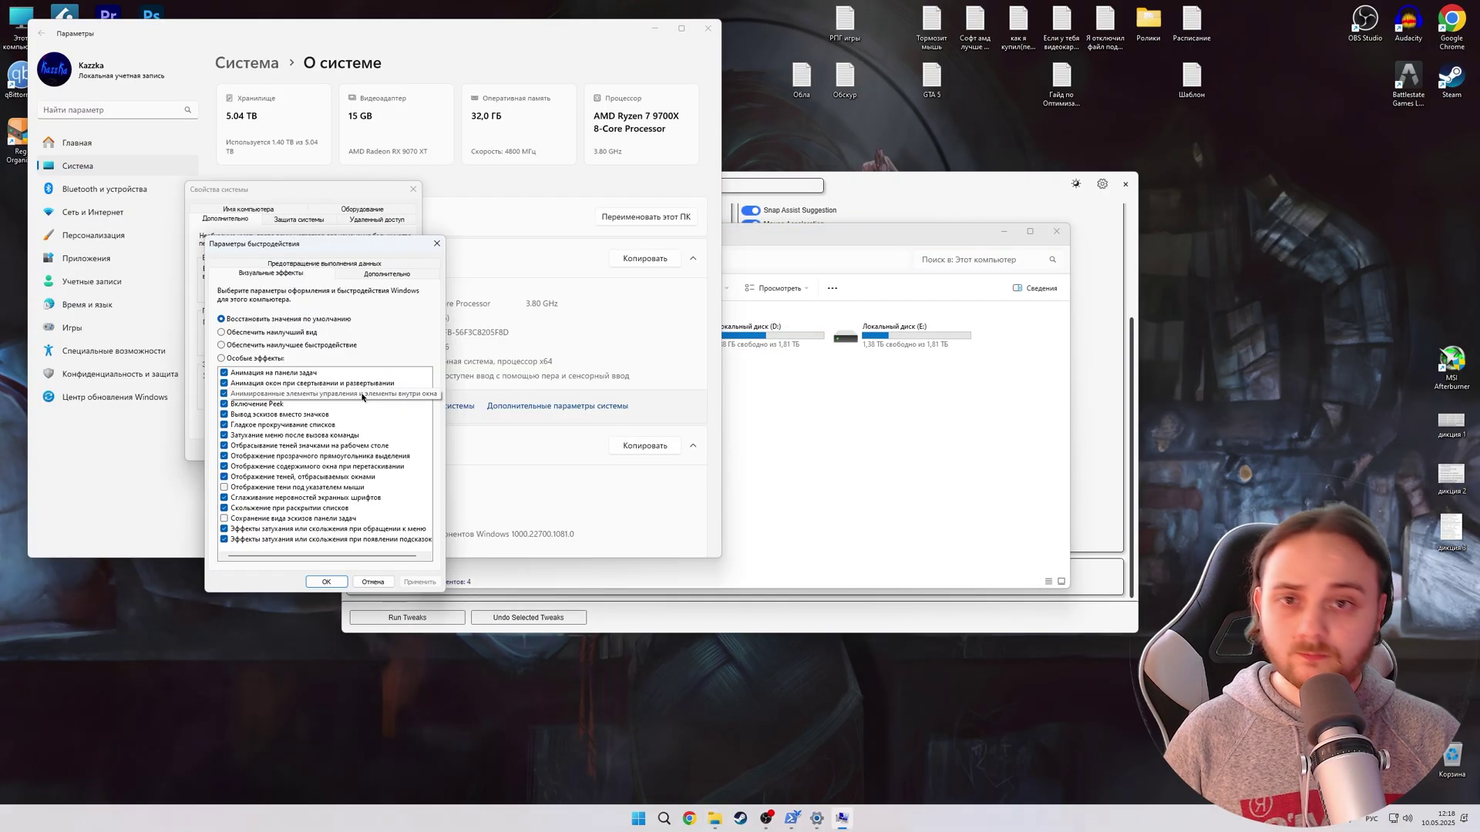
{"action": "left_click", "coordinate": [433, 251]}
{"action": "left_click", "coordinate": [413, 189]}
{"action": "left_click", "coordinate": [681, 27]}
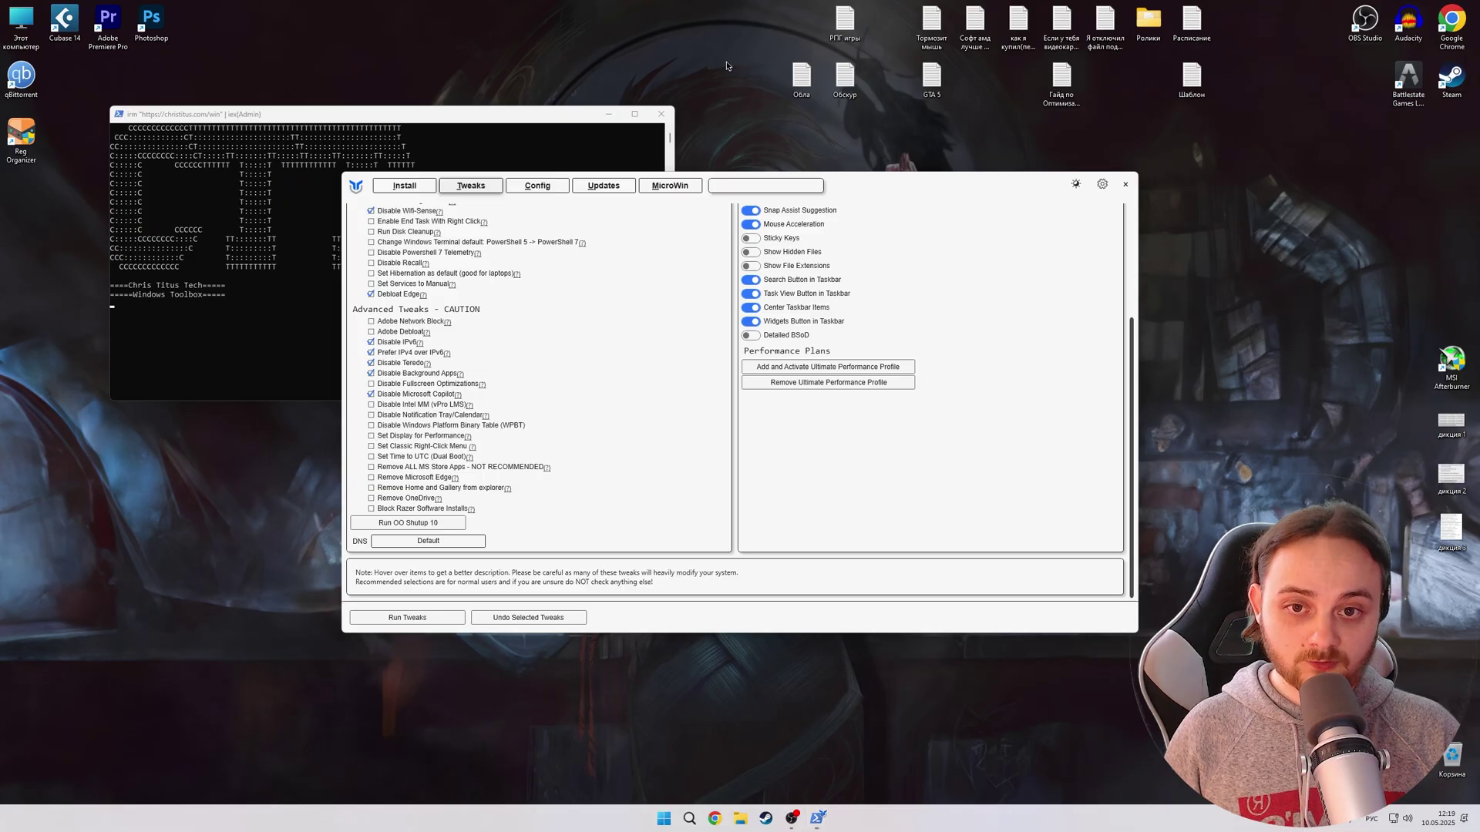
Show the classic extended context menu of the desktop.
{"action": "right_click", "coordinate": [726, 66]}
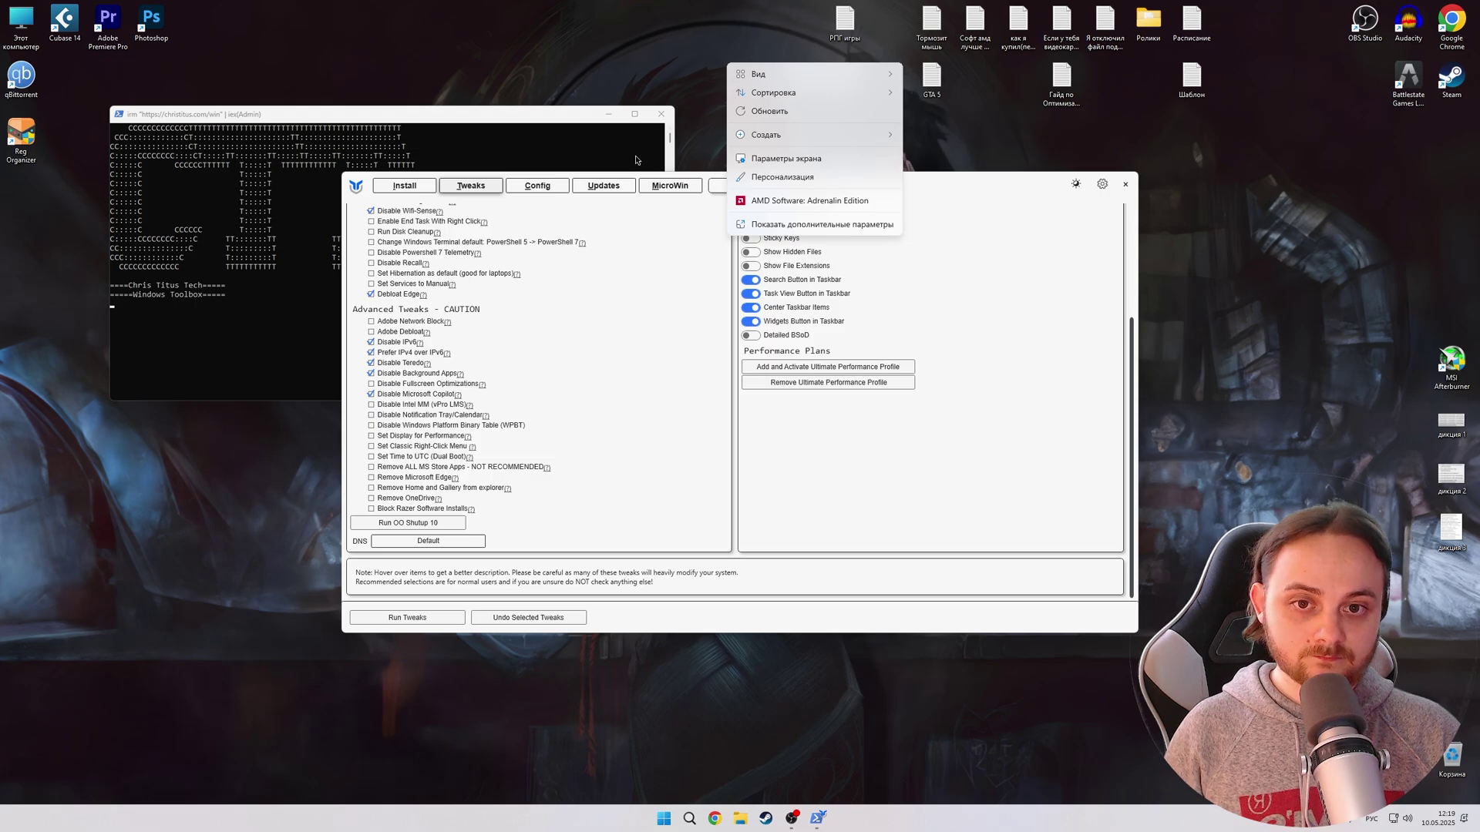
{"action": "left_click", "coordinate": [848, 224]}
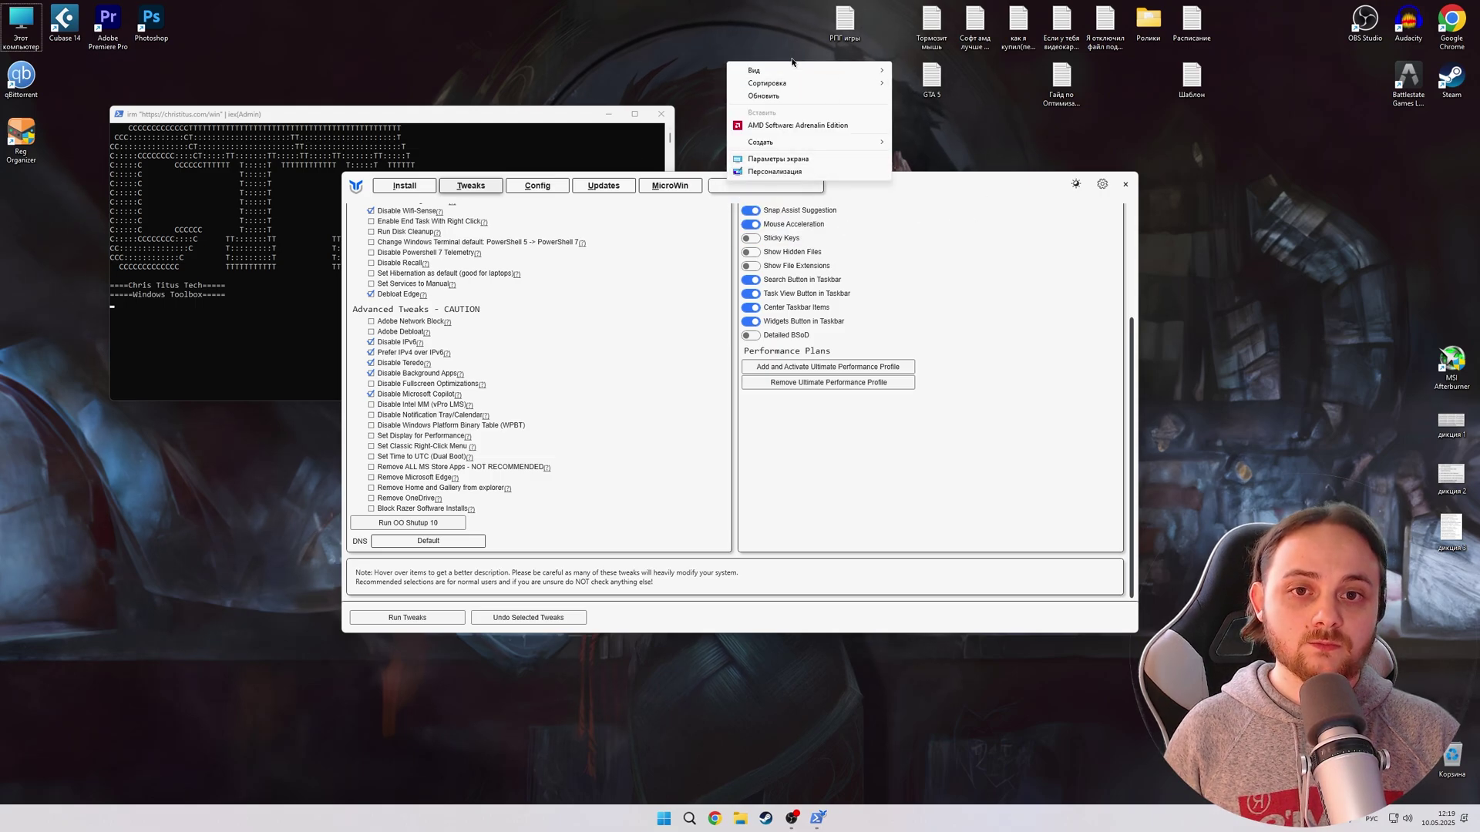
View the Home and Gallery entries in File Explorer, and select the Remove Home and Gallery from explorer tweak.
{"action": "mouse_move", "coordinate": [407, 467]}
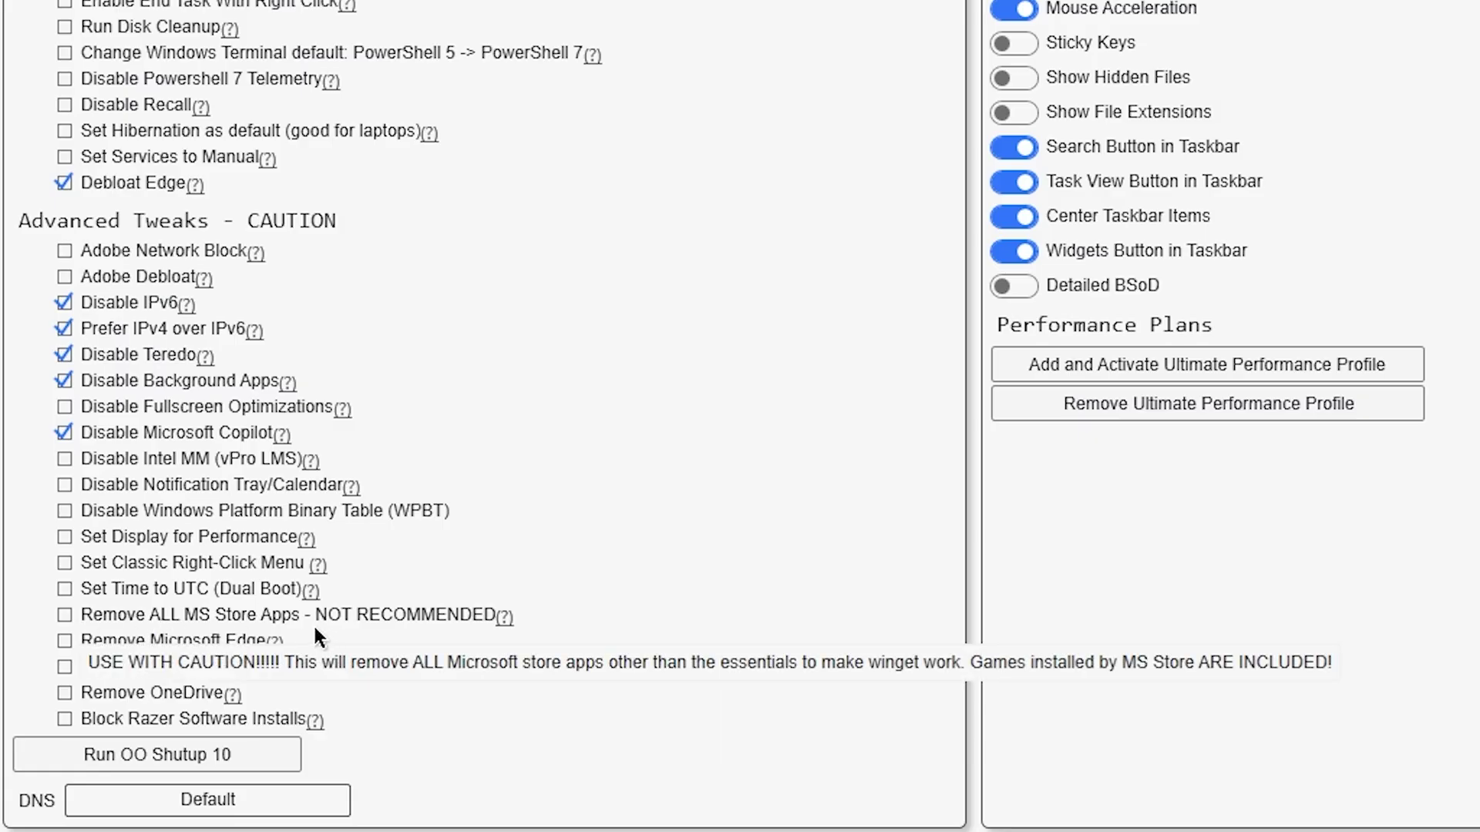
{"action": "mouse_move", "coordinate": [84, 647]}
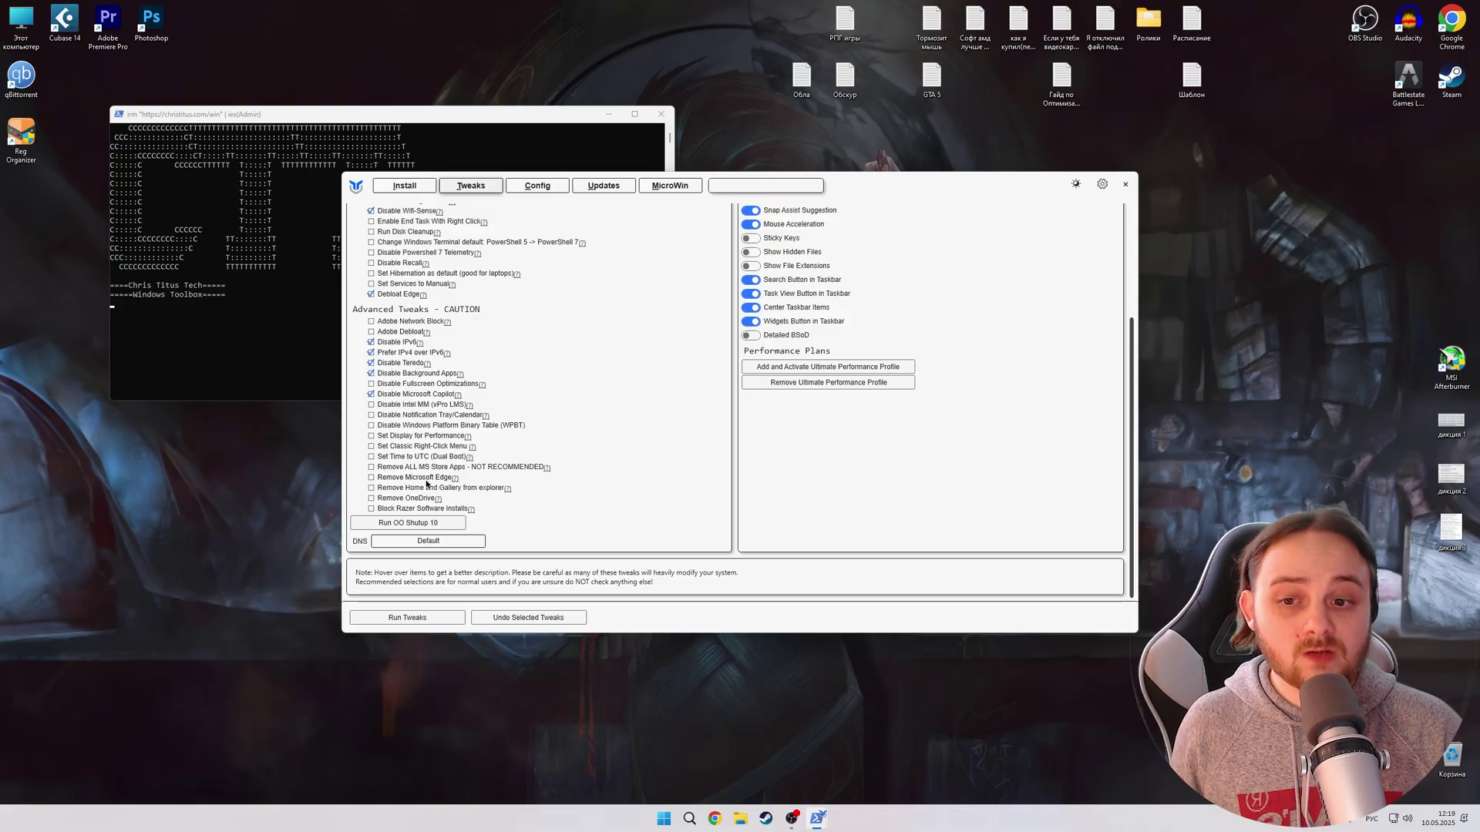
{"action": "mouse_move", "coordinate": [370, 488]}
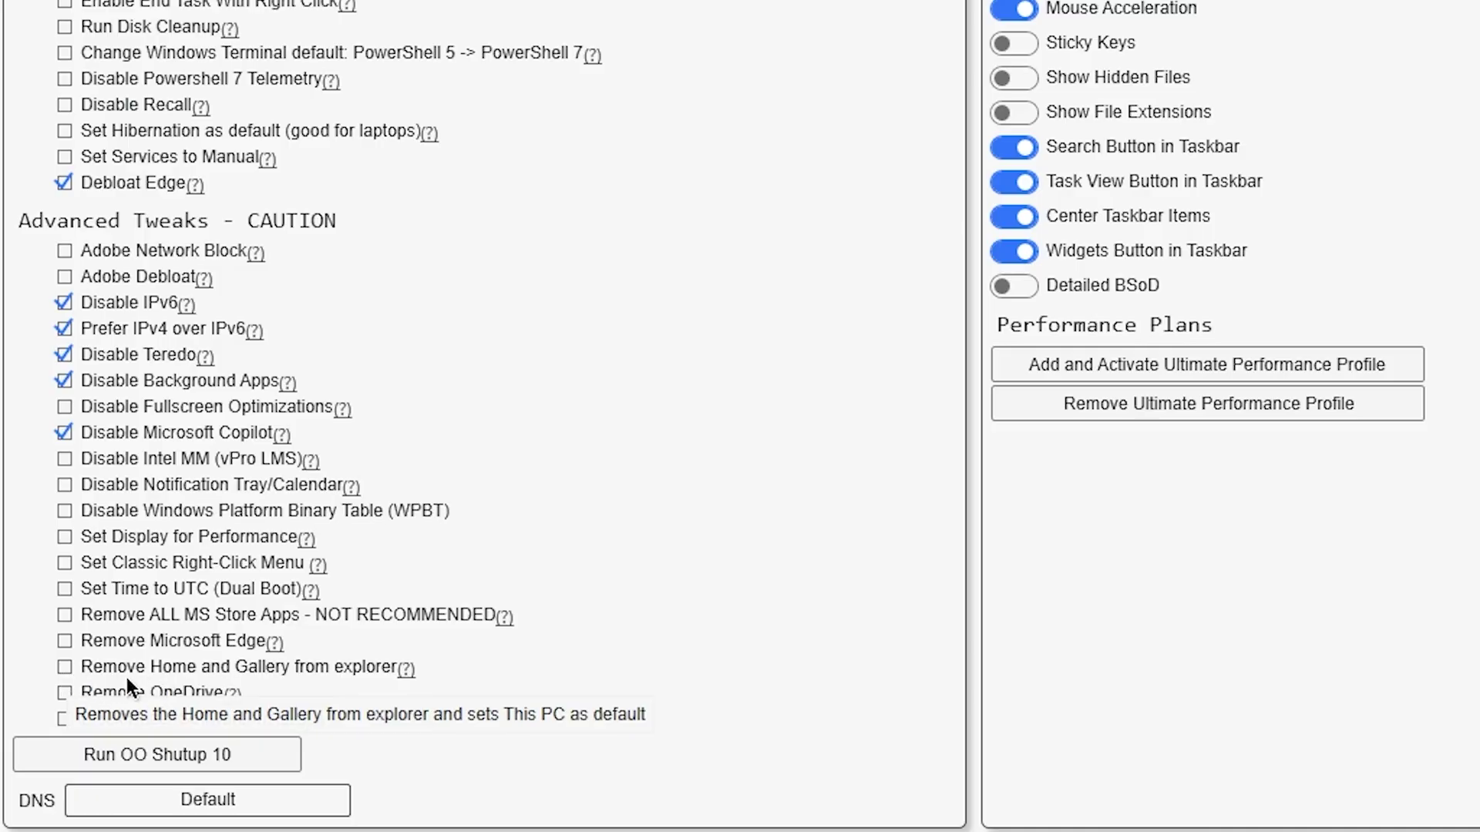
{"action": "left_click", "coordinate": [740, 818]}
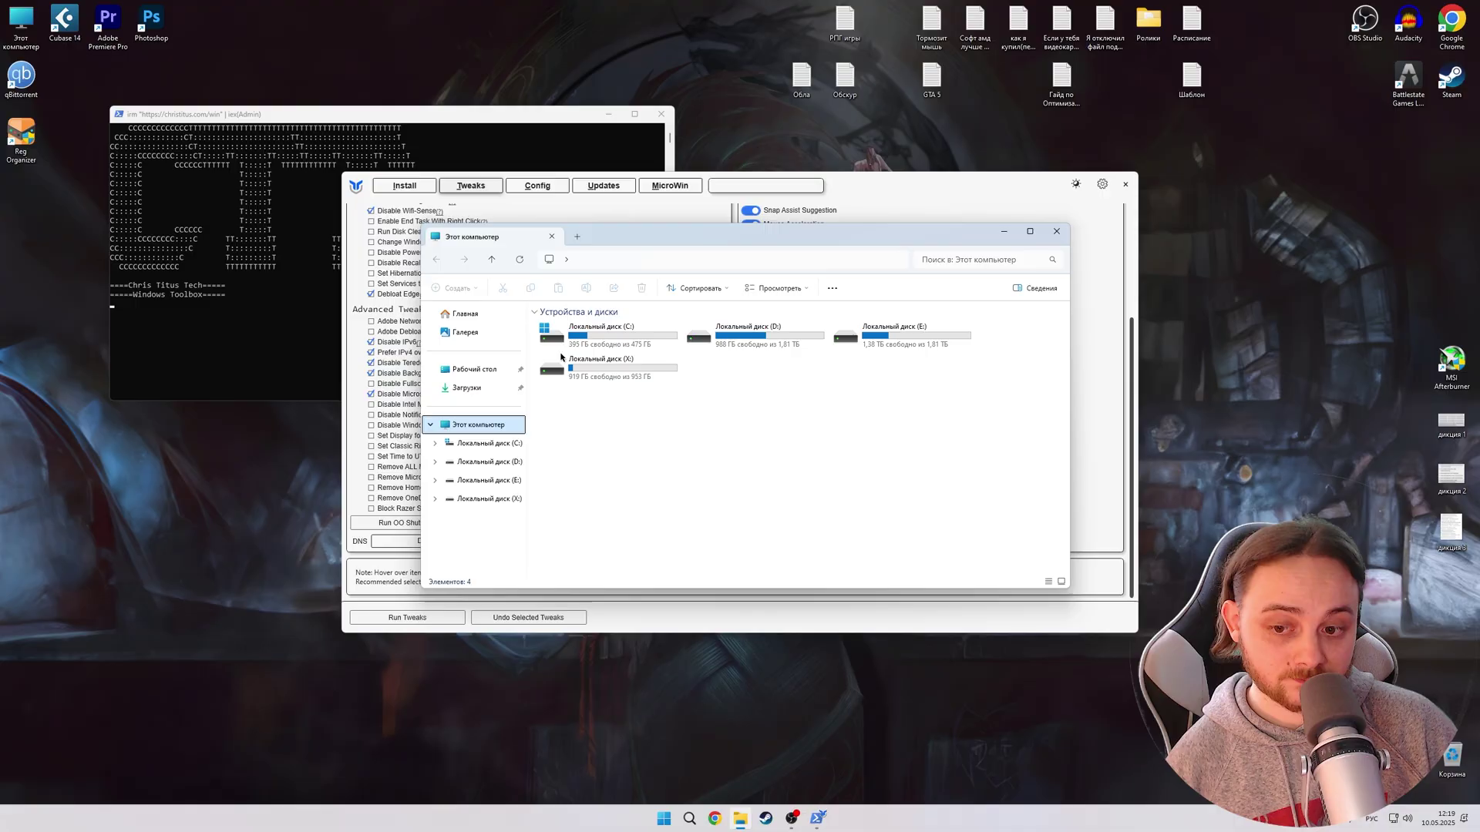
{"action": "left_click", "coordinate": [403, 479]}
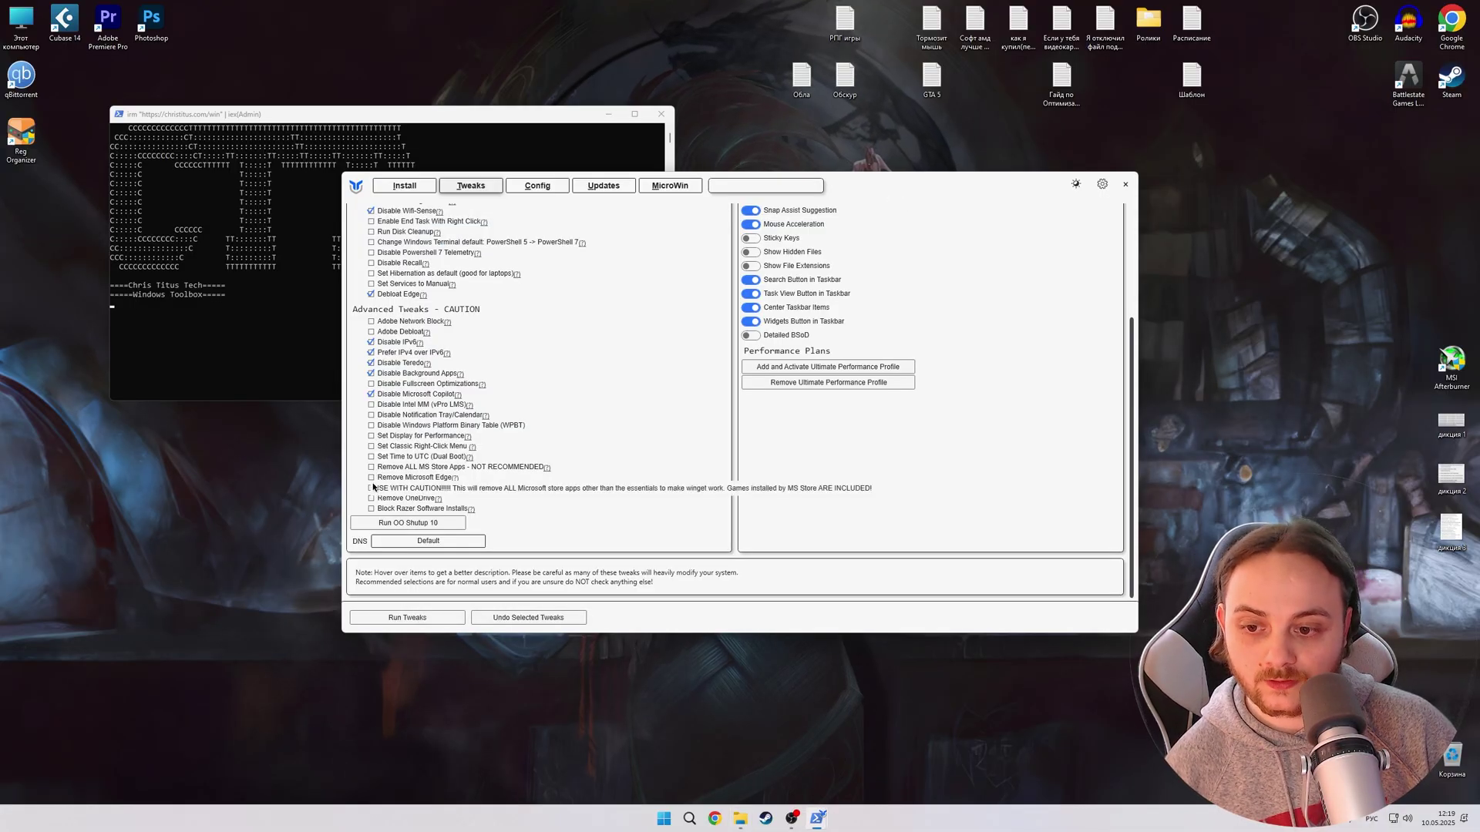
{"action": "left_click", "coordinate": [371, 488]}
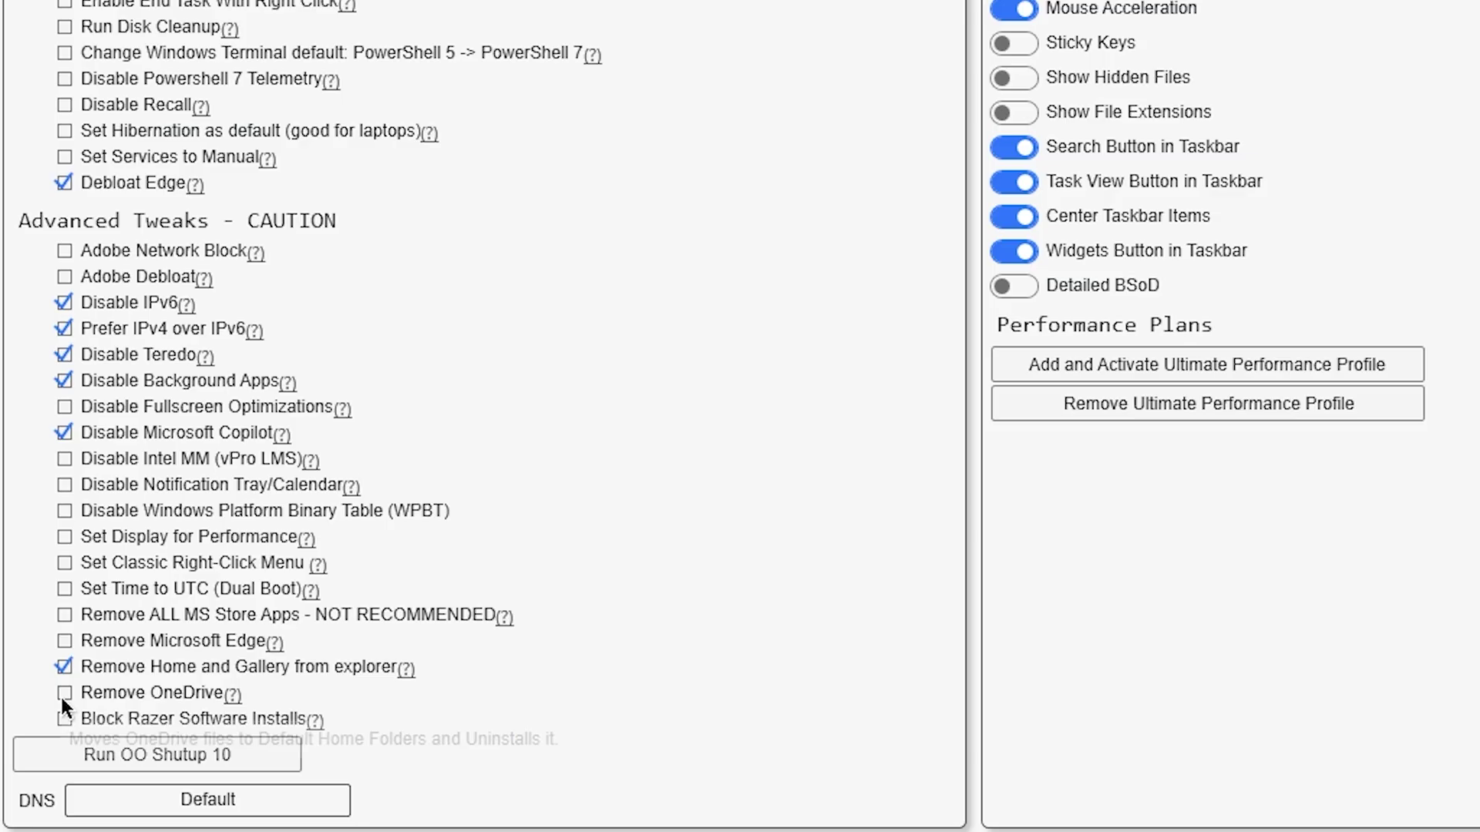
Select the Remove OneDrive advanced tweak and run the selected tweaks.
{"action": "left_click", "coordinate": [67, 695]}
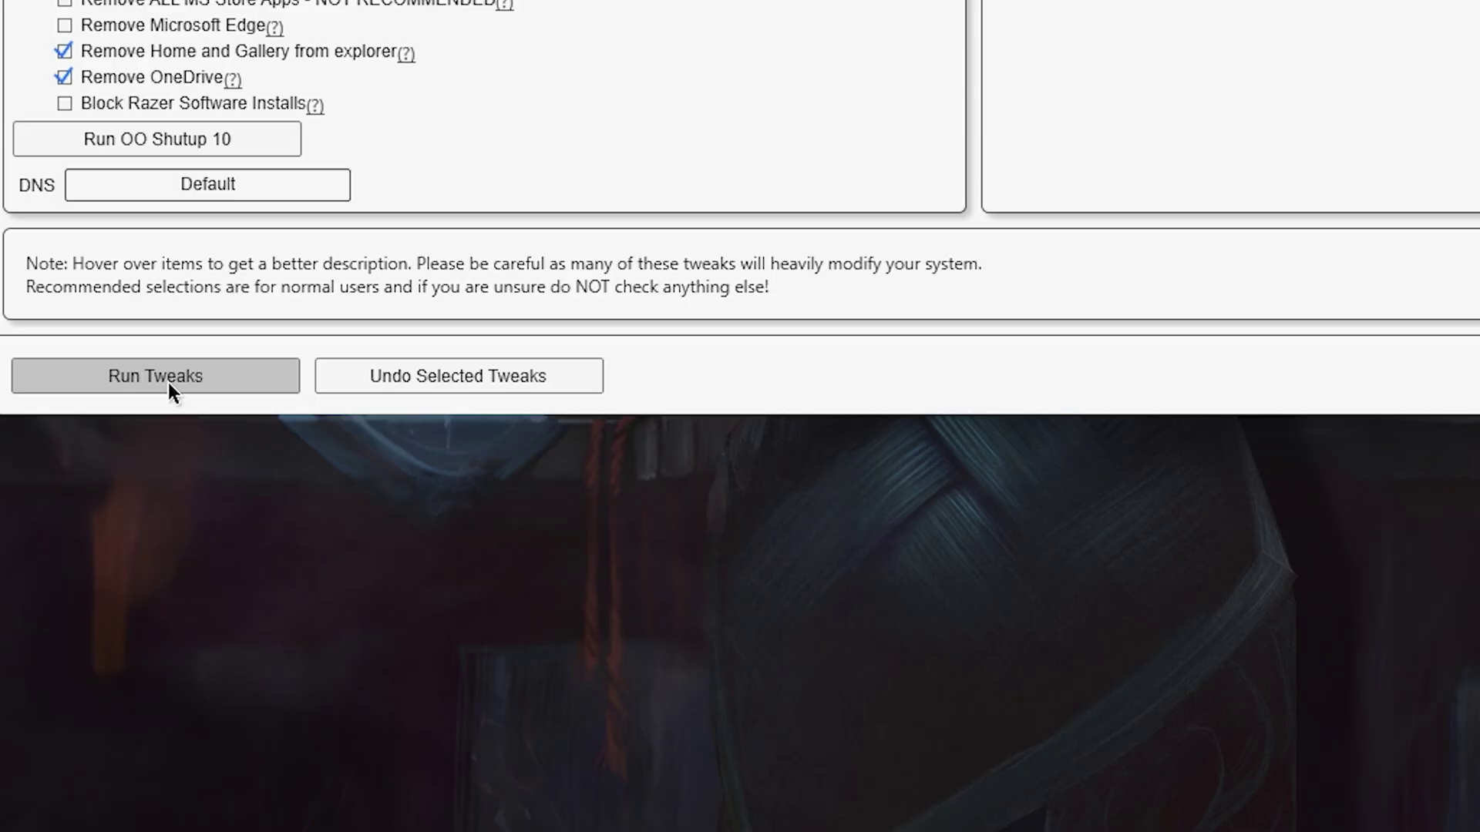
{"action": "left_click", "coordinate": [199, 391]}
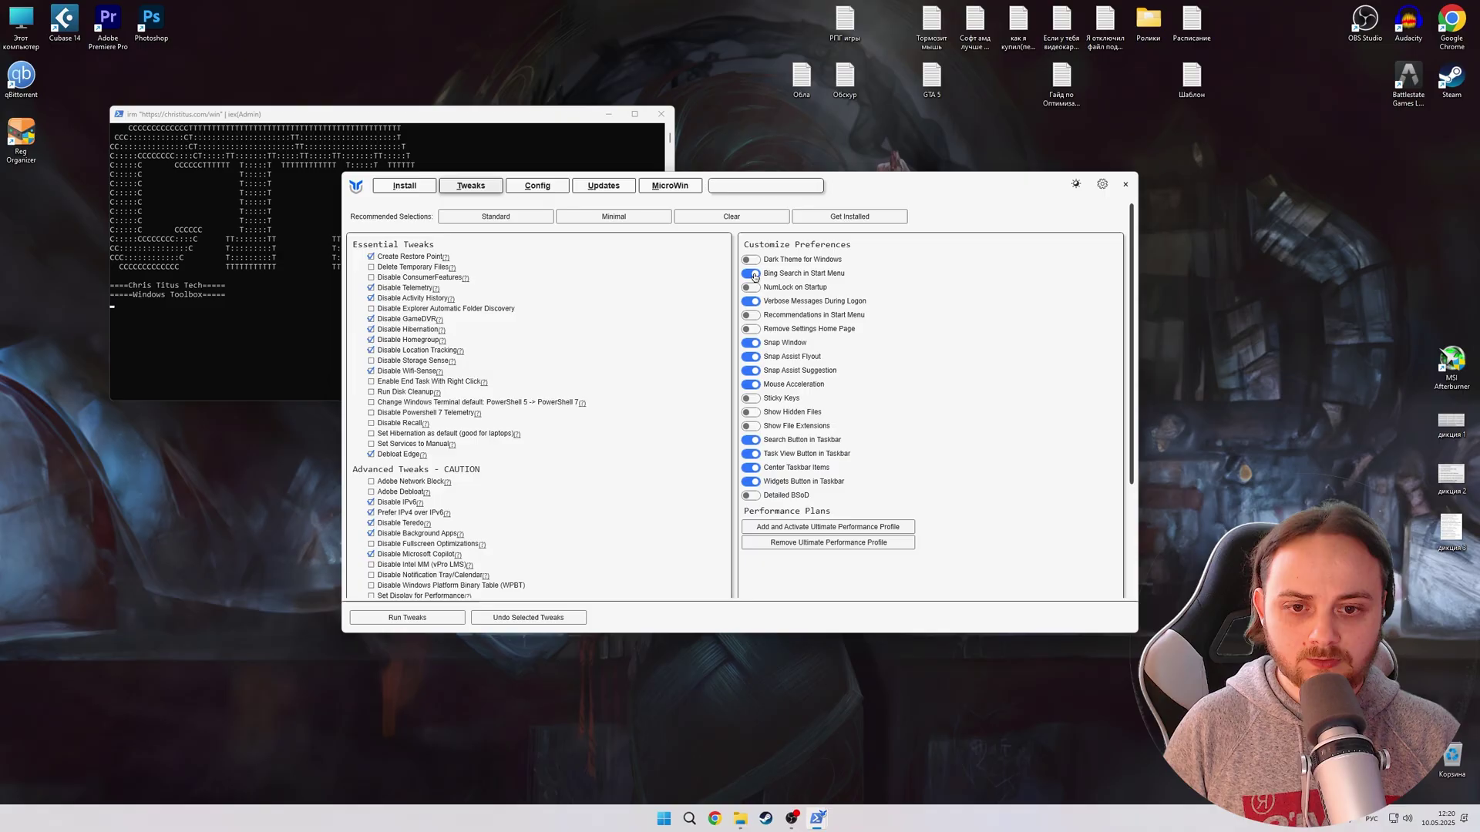
Turn off Bing Search in Start Menu in the customize preferences and show the Start menu to check its search.
{"action": "left_click", "coordinate": [666, 821]}
{"action": "left_click", "coordinate": [666, 821]}
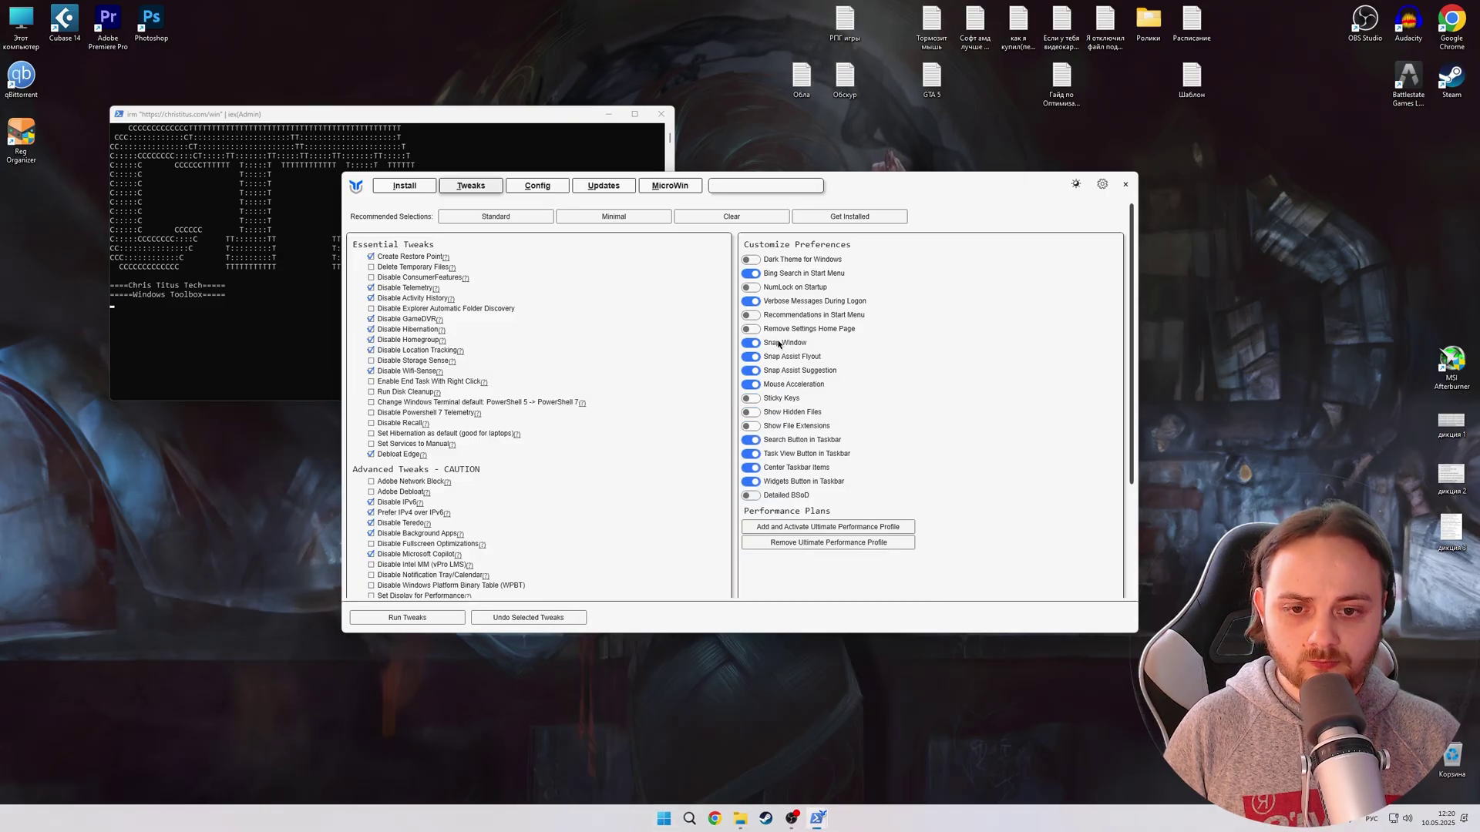
{"action": "left_click", "coordinate": [752, 275]}
{"action": "left_click", "coordinate": [666, 822]}
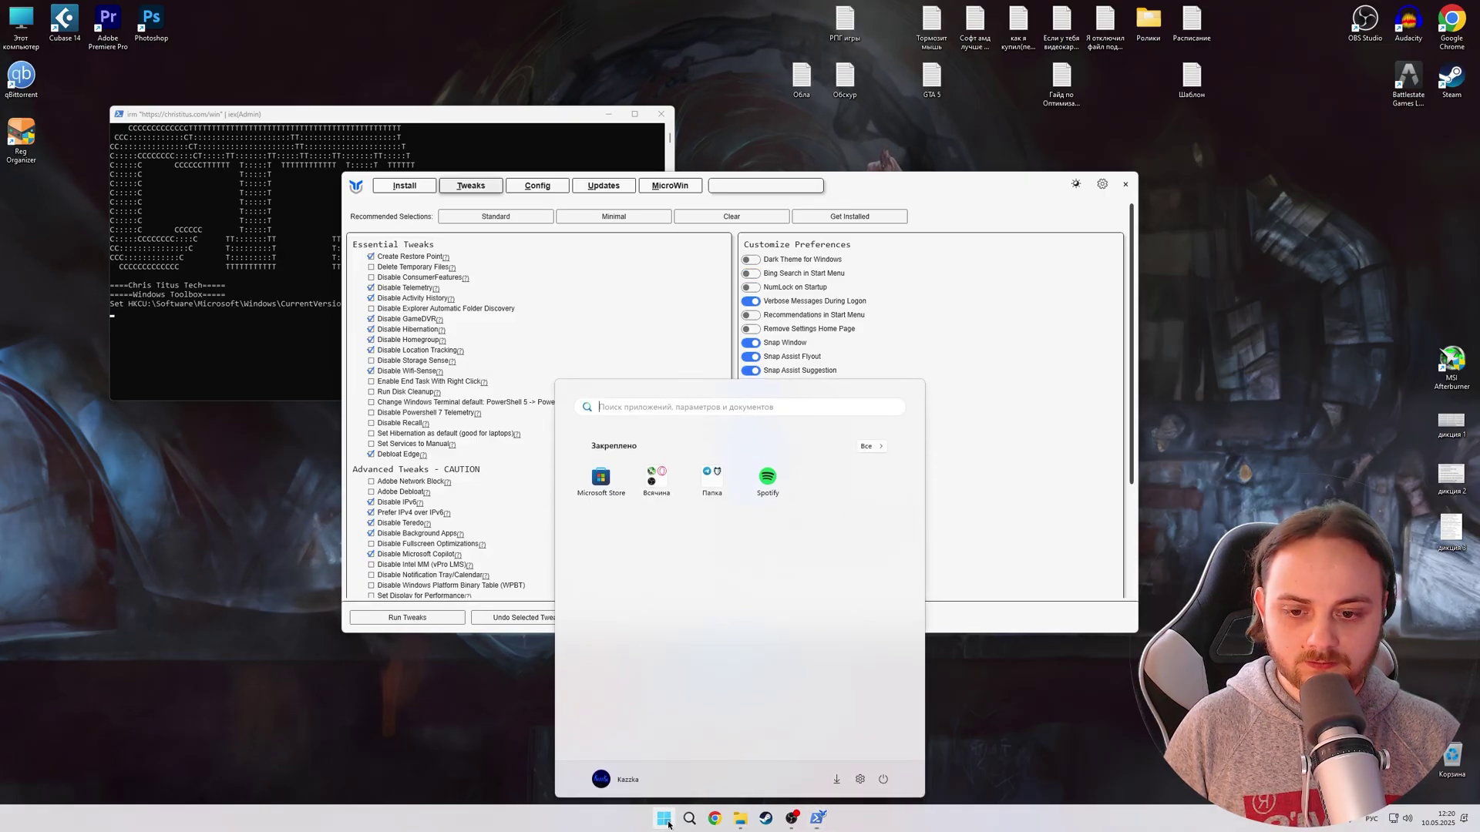
Bring the toolbox console forward and examine its BingSearchEnabled registry line.
{"action": "left_click", "coordinate": [493, 200]}
{"action": "left_click", "coordinate": [311, 283]}
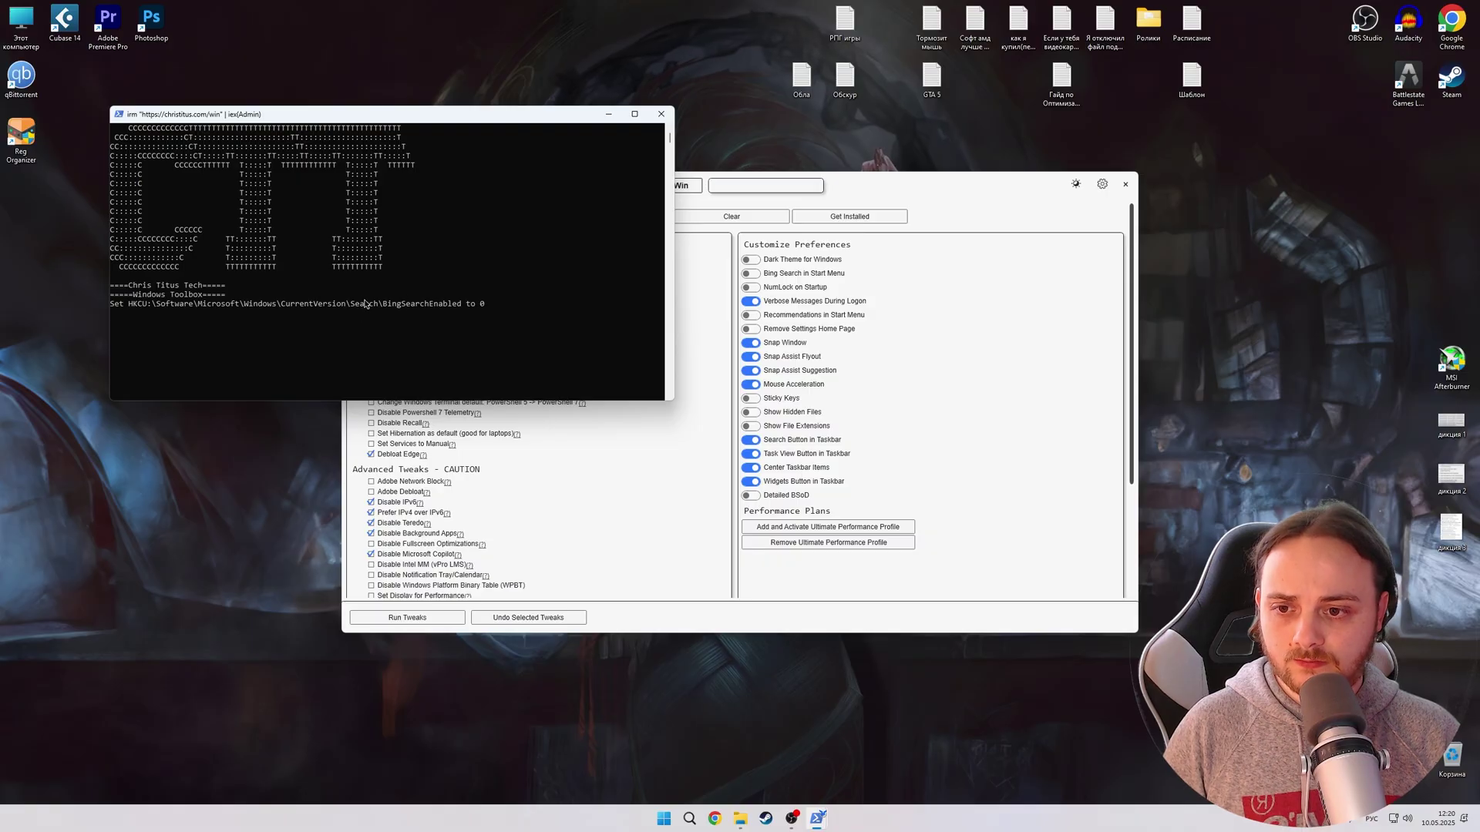
{"action": "left_click_drag", "start_coordinate": [353, 305], "coordinate": [531, 308]}
{"action": "left_click", "coordinate": [449, 310]}
{"action": "left_click", "coordinate": [828, 406]}
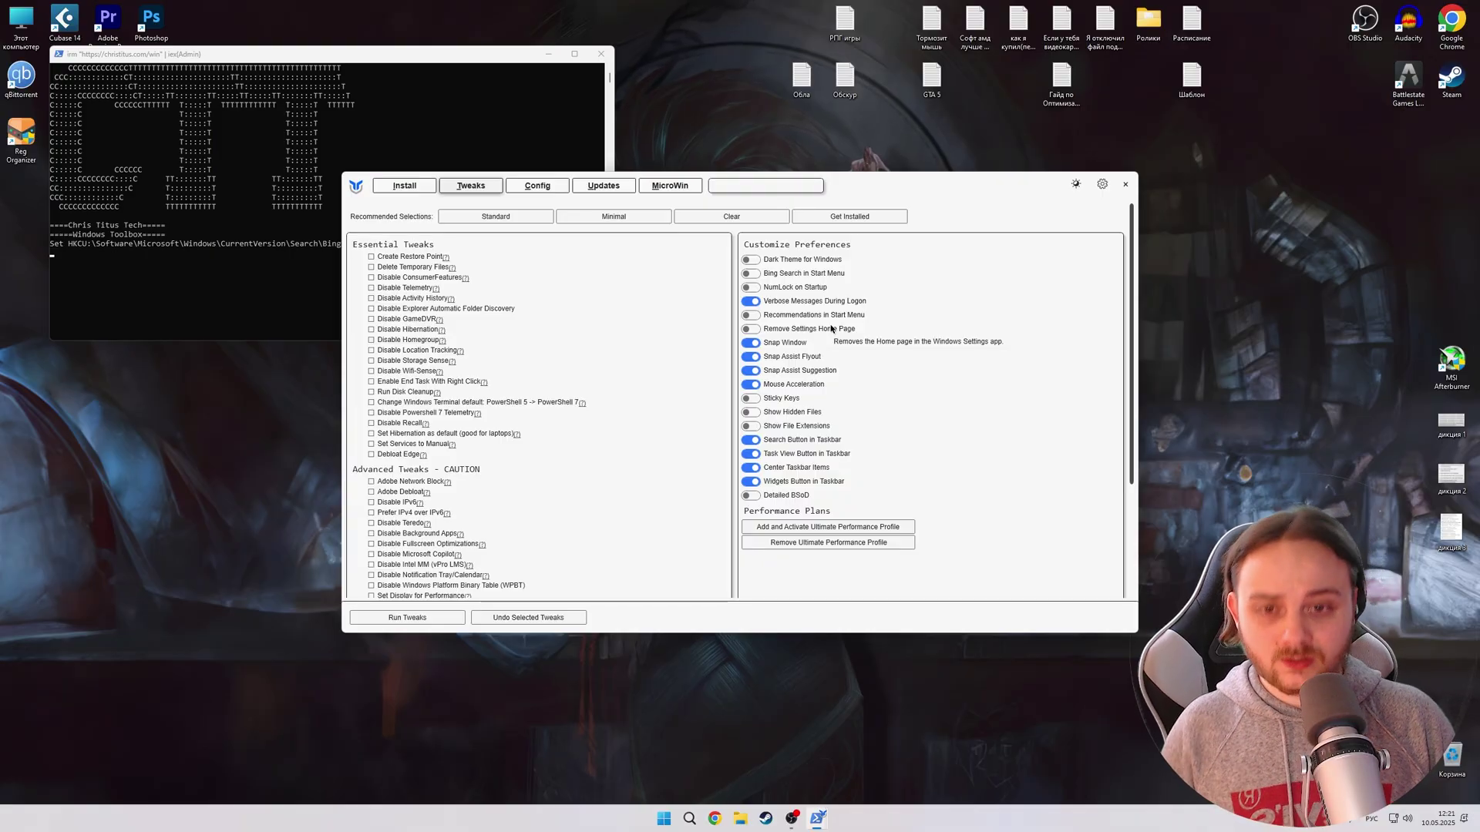
Review the toolbox's Config features and fixes, and search Windows for "сброс сети".
{"action": "left_click", "coordinate": [548, 187]}
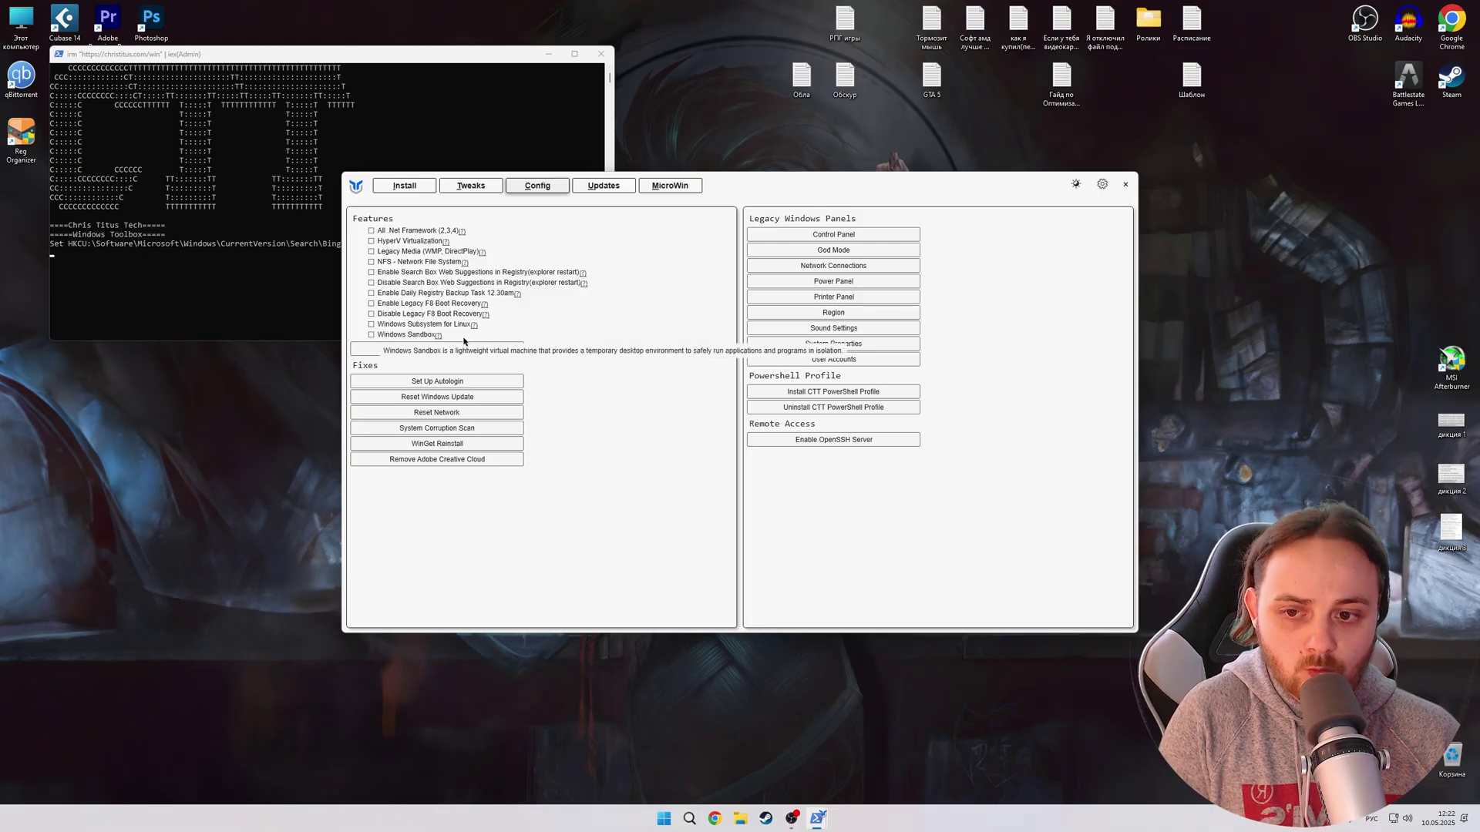
{"action": "mouse_move", "coordinate": [461, 332]}
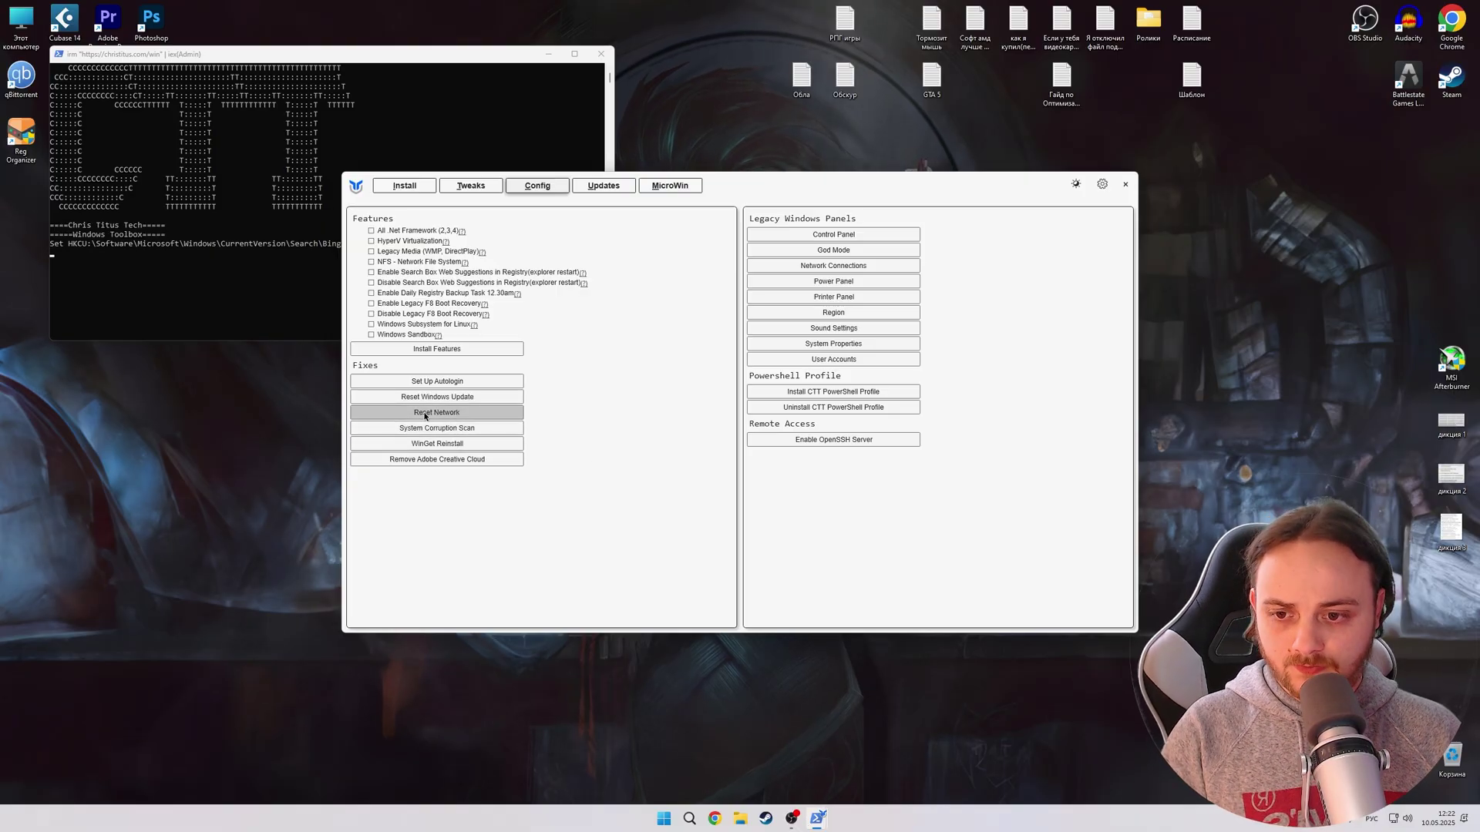
{"action": "left_click", "coordinate": [689, 818]}
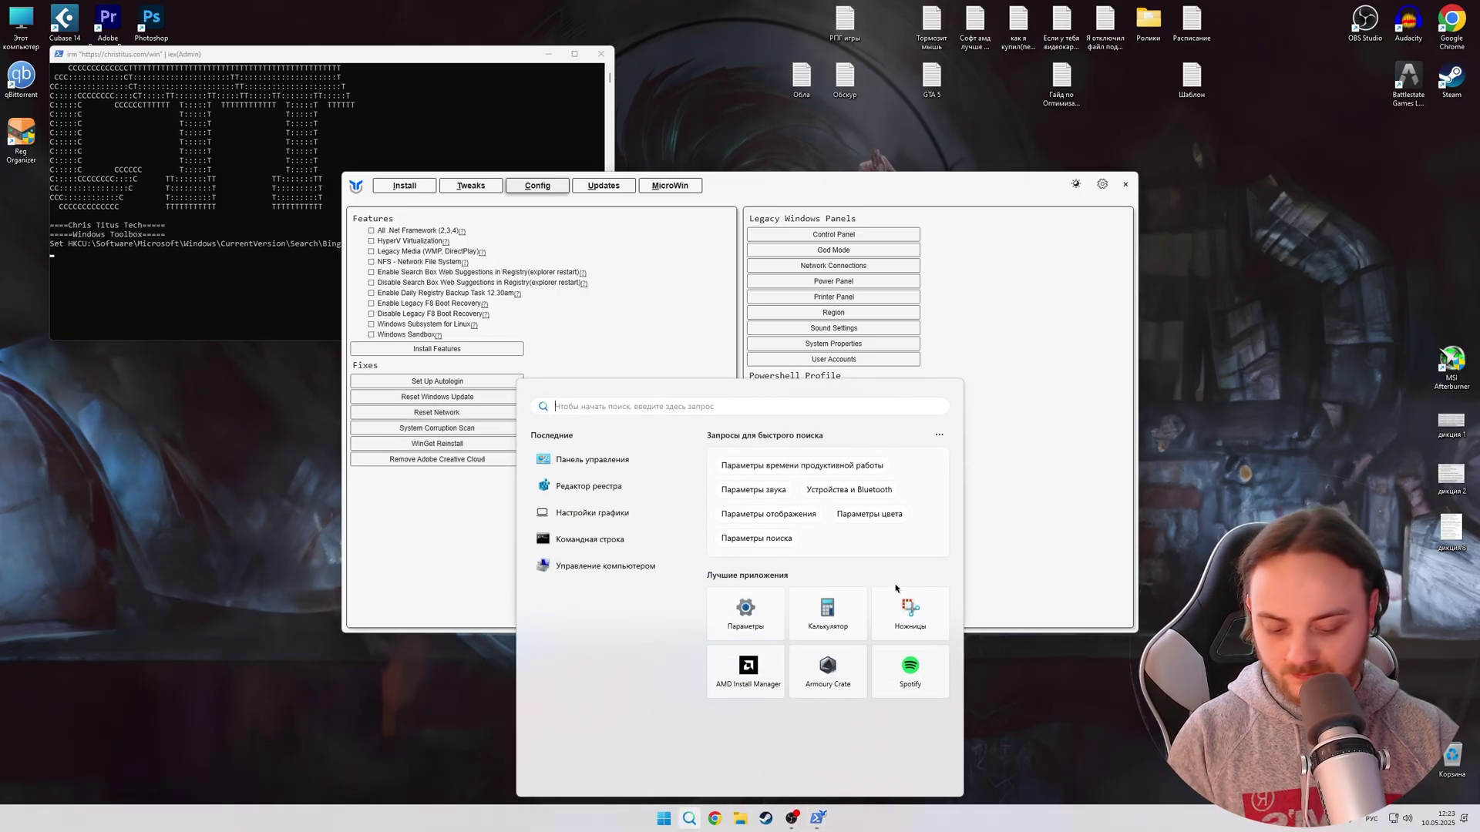
{"action": "type", "text": "сброс сети"}
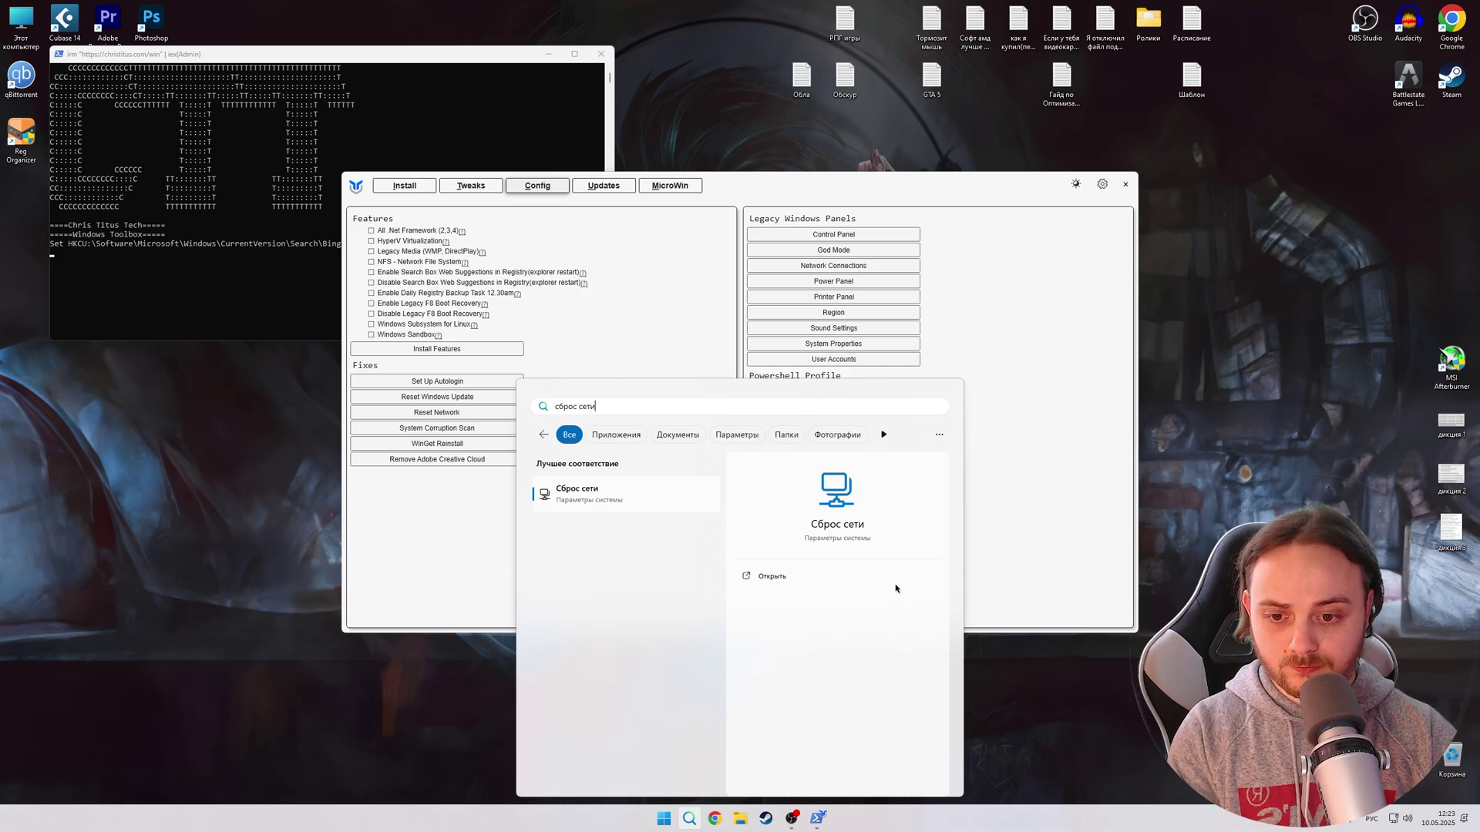
{"action": "left_click", "coordinate": [437, 444]}
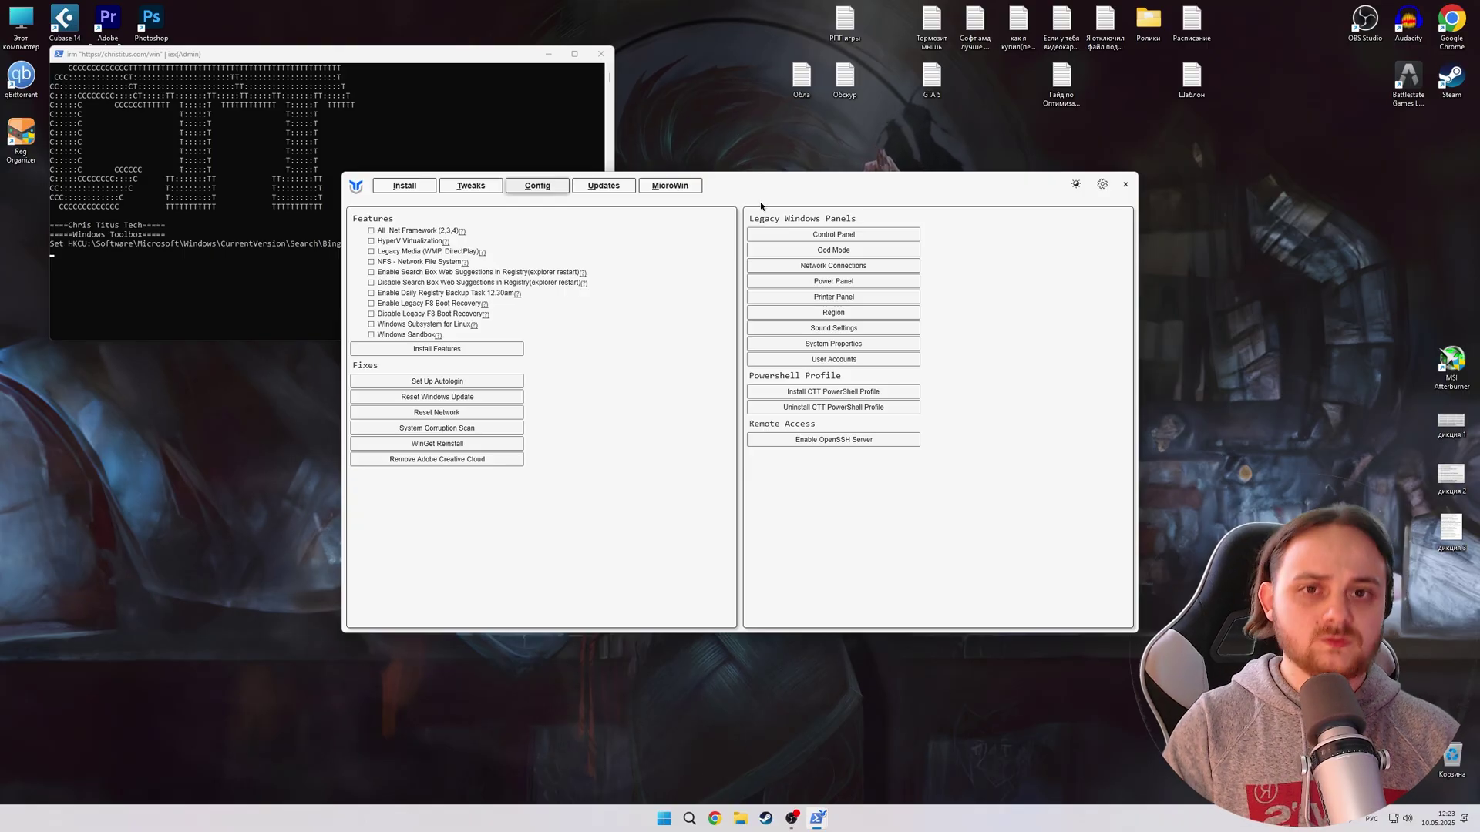
Look at the Control Panel launched from Legacy Windows Panels, and search Windows for "пане".
{"action": "left_click", "coordinate": [833, 235]}
{"action": "left_click", "coordinate": [1072, 247]}
{"action": "left_click", "coordinate": [907, 237]}
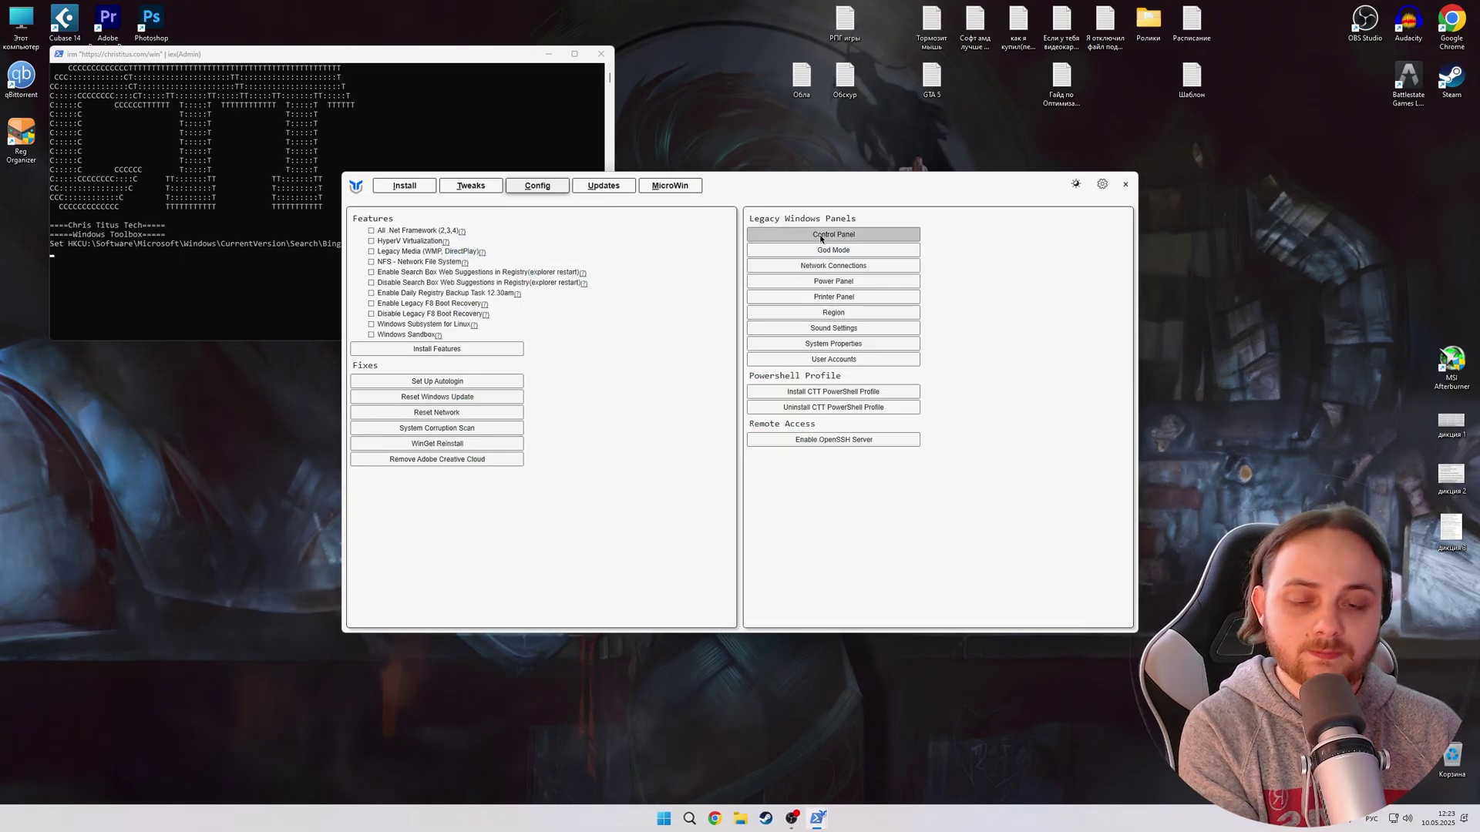
{"action": "left_click", "coordinate": [1070, 248]}
{"action": "key", "text": "super+s"}
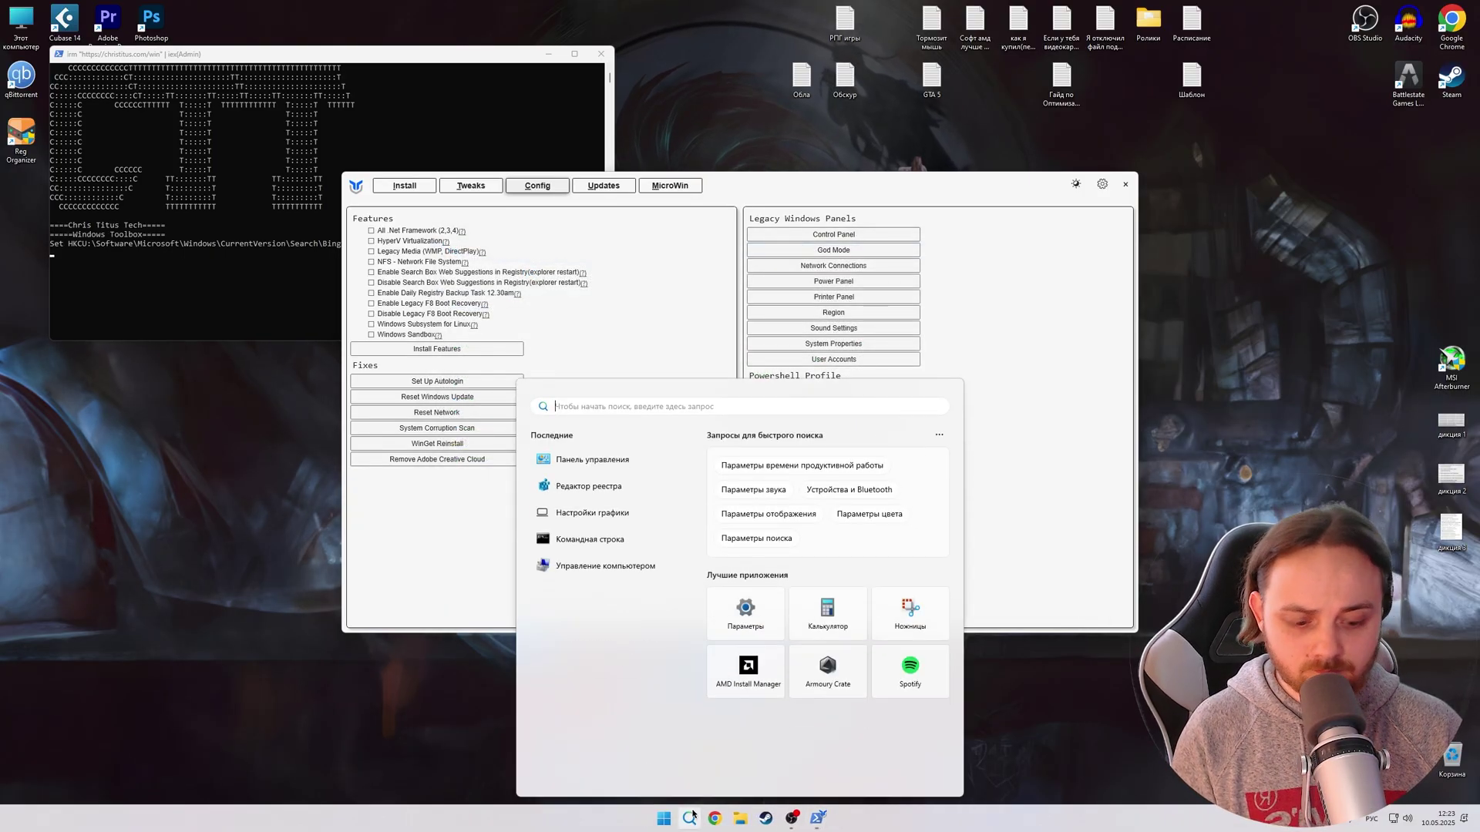
{"action": "type", "text": "пане"}
{"action": "left_click", "coordinate": [955, 312]}
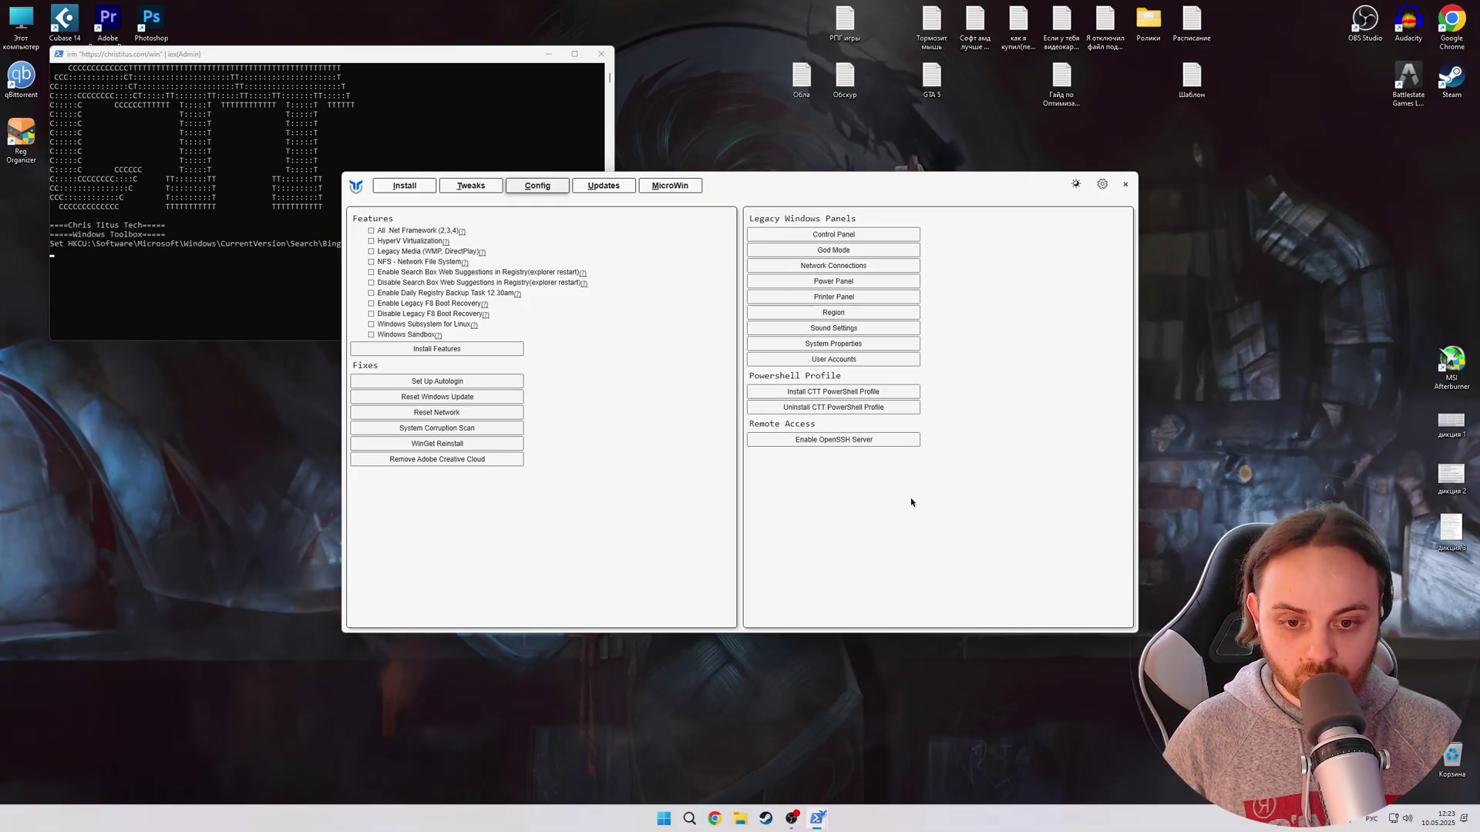
View the Windows update configurations and the MicroWin section of the toolbox.
{"action": "left_click", "coordinate": [592, 189]}
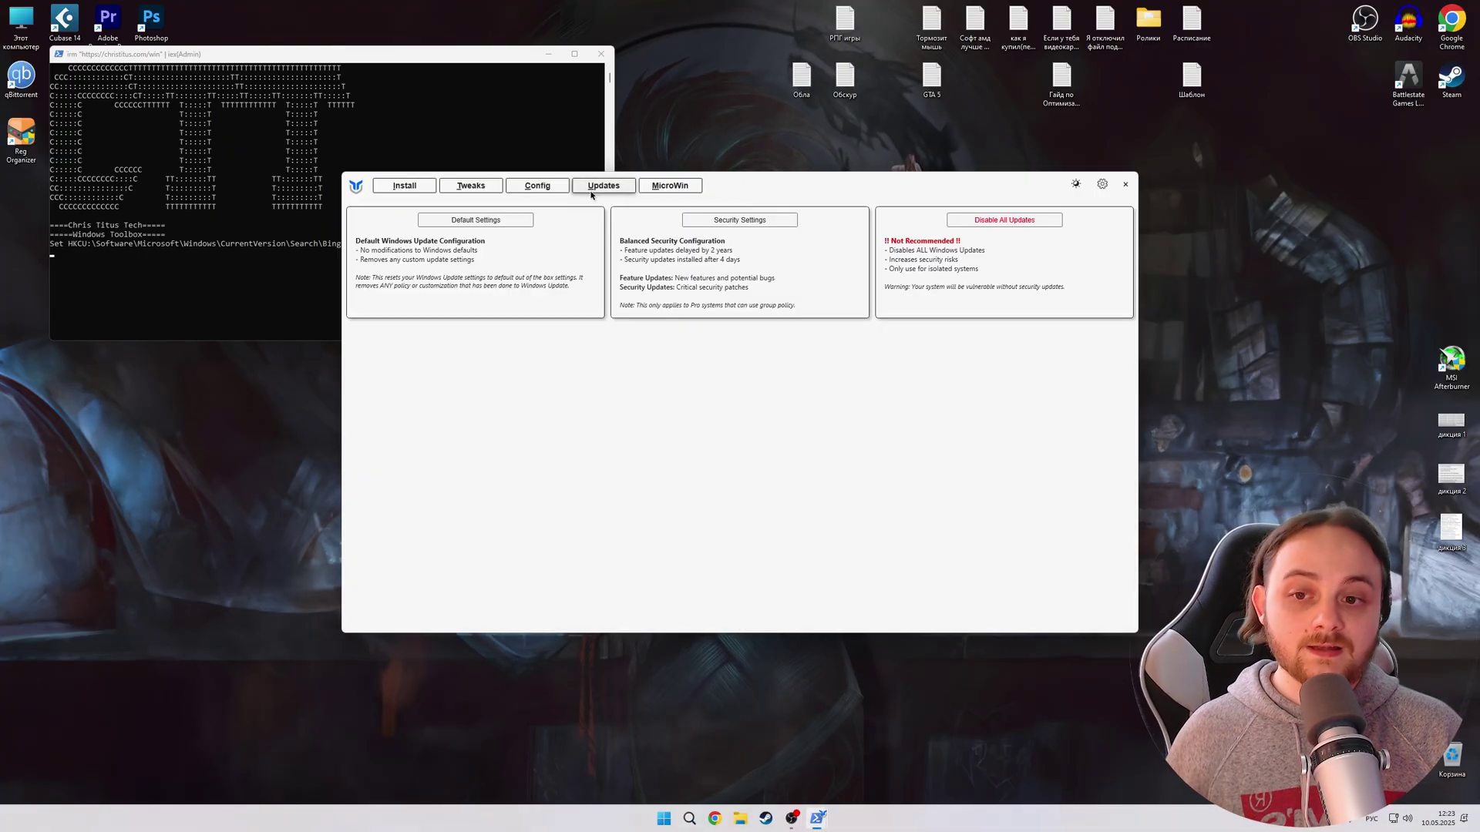
{"action": "left_click", "coordinate": [668, 186]}
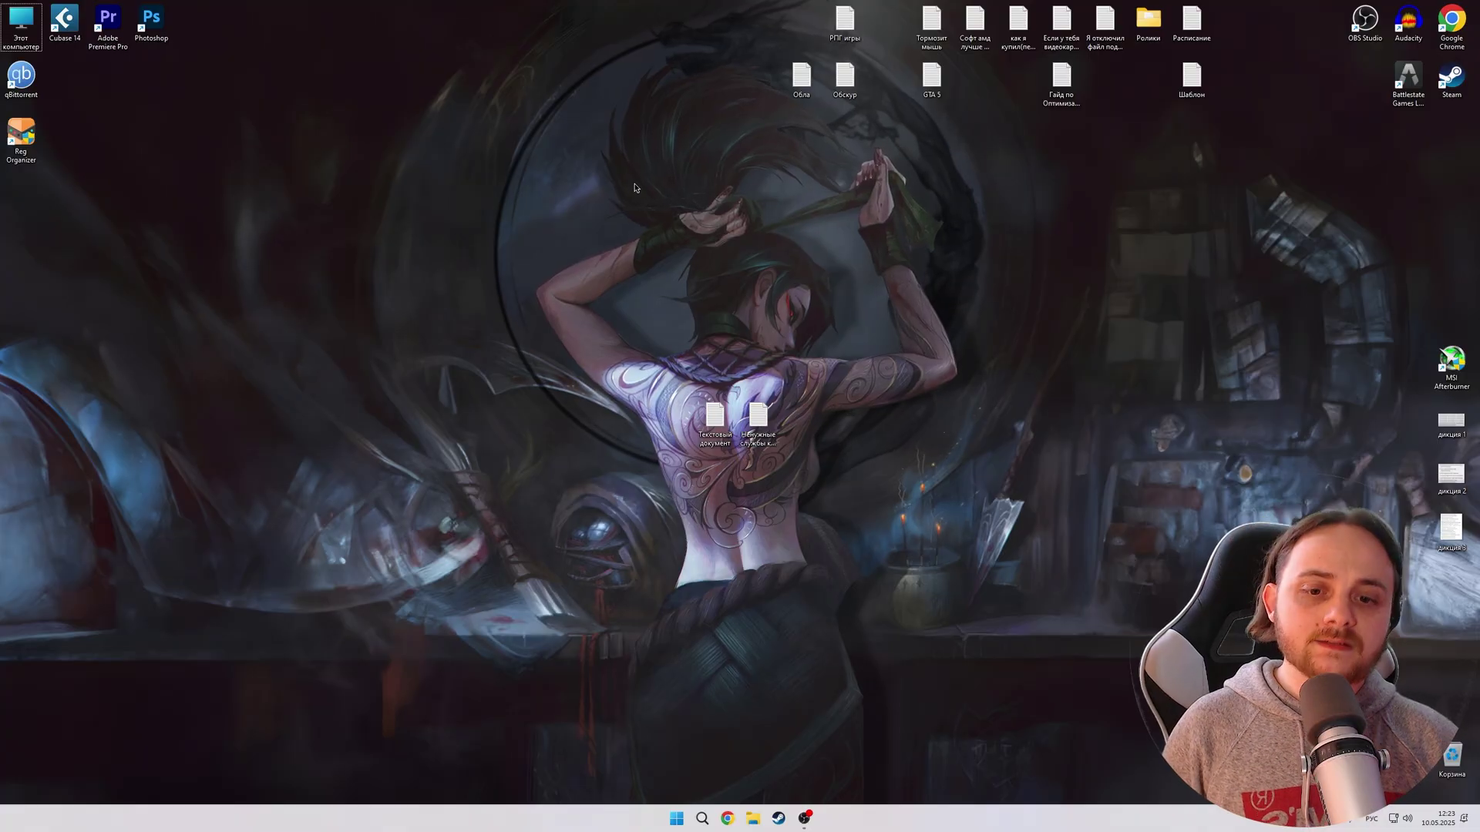
Show how the View and Sort submenus of the desktop context menu and the Start button's context menu expand.
{"action": "right_click", "coordinate": [524, 222]}
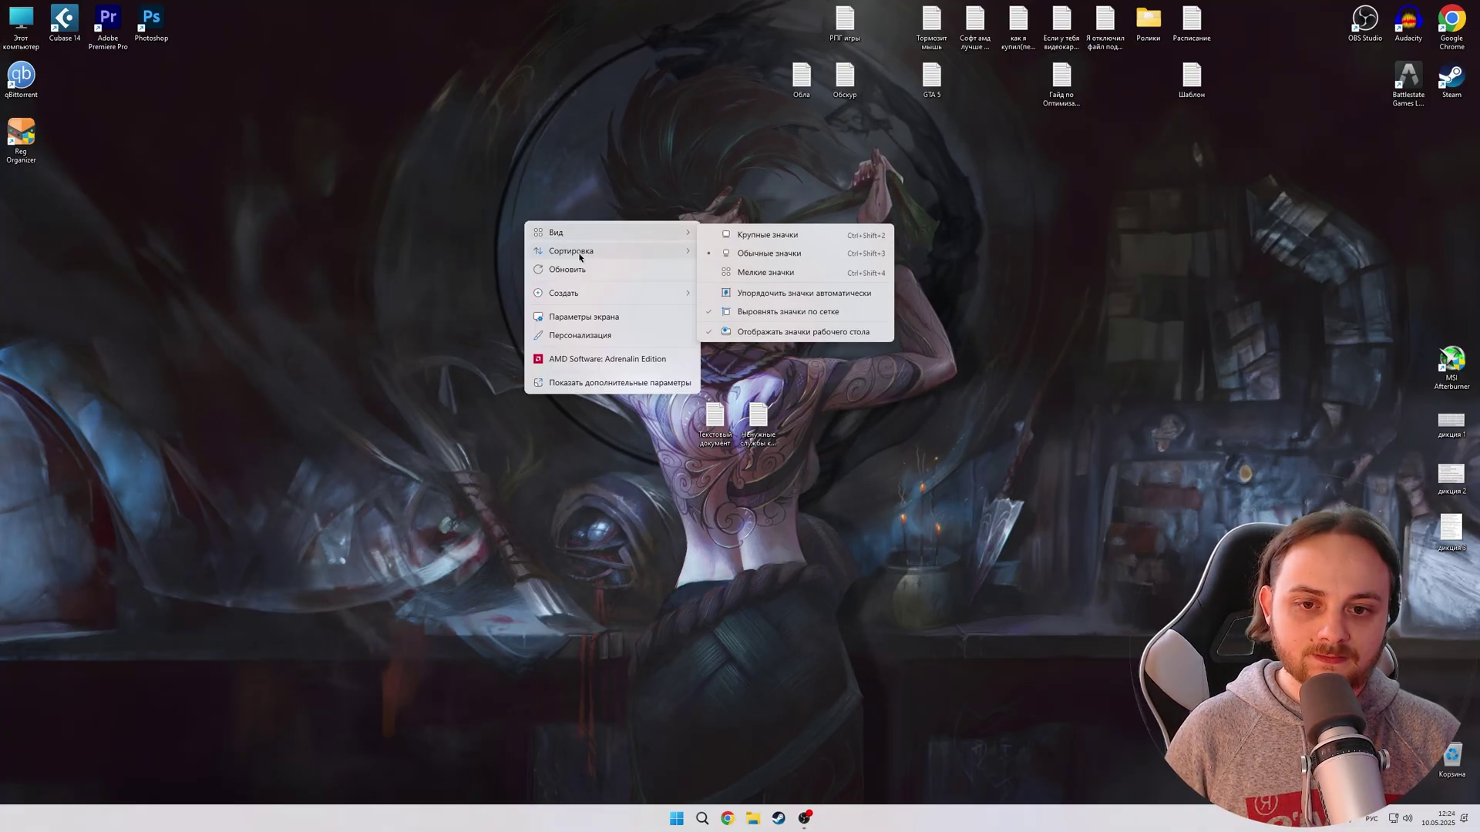
{"action": "mouse_move", "coordinate": [589, 249]}
{"action": "right_click", "coordinate": [460, 239]}
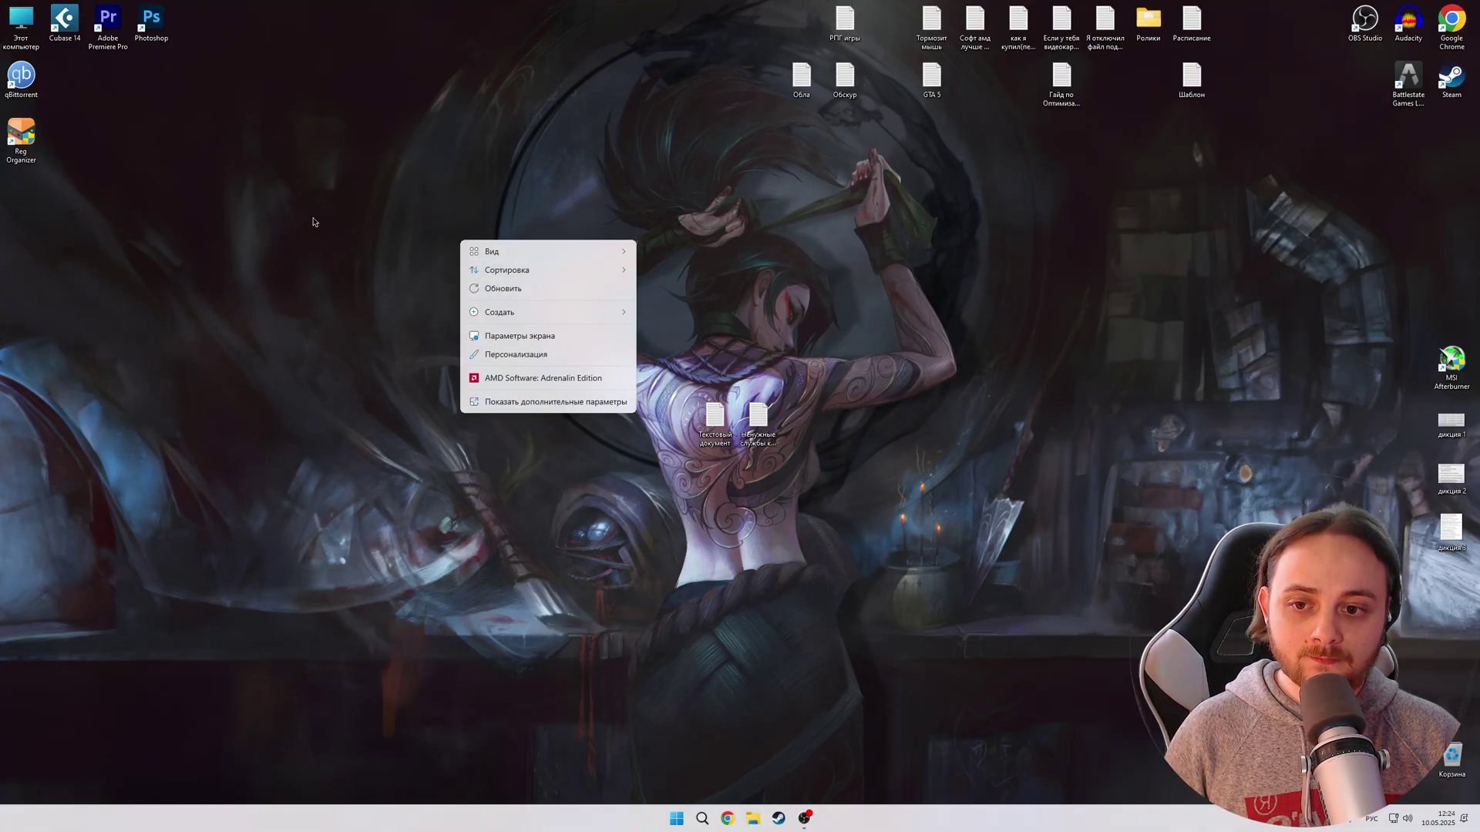
{"action": "mouse_move", "coordinate": [513, 252]}
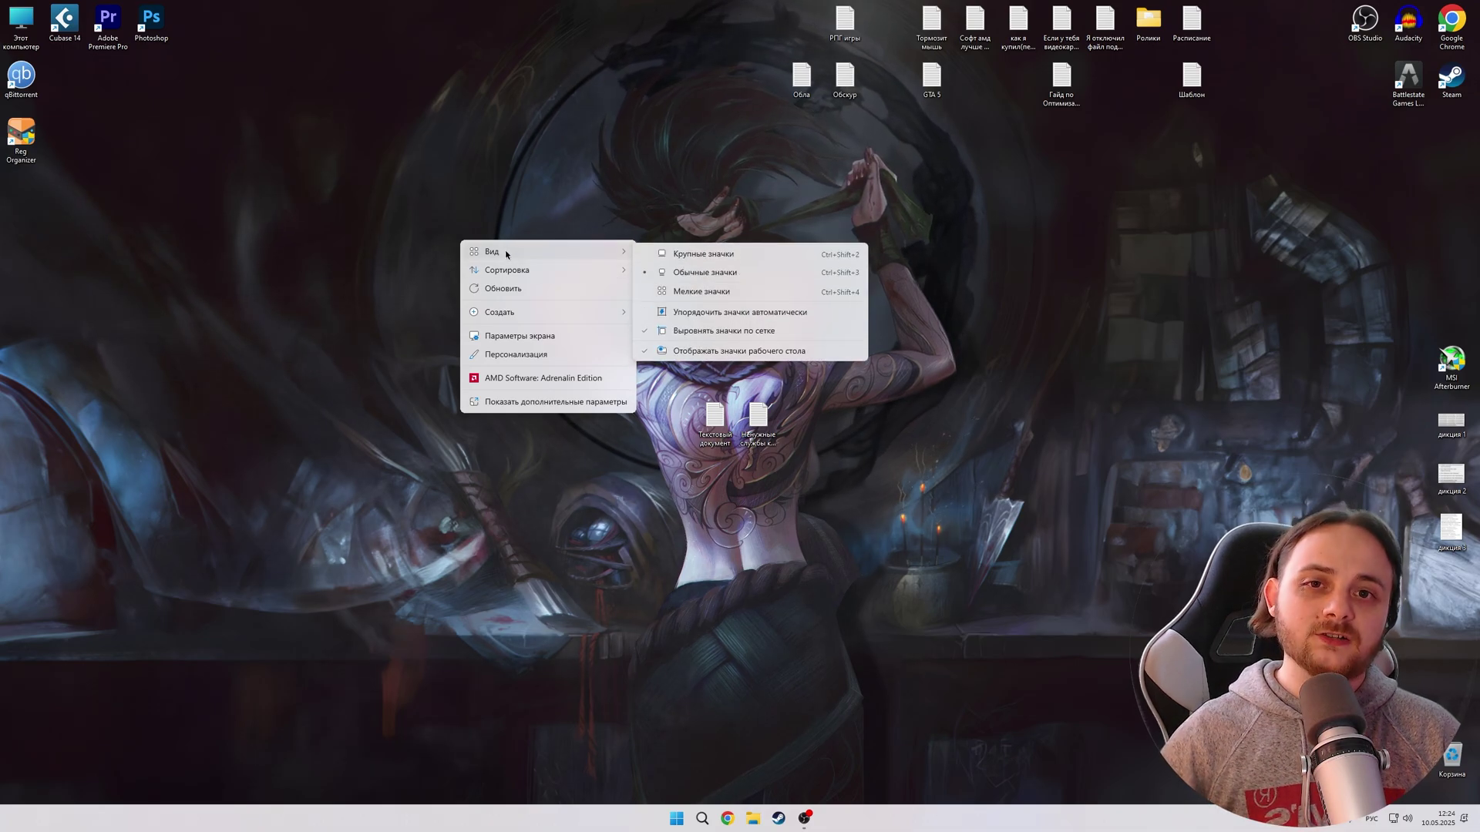
{"action": "right_click", "coordinate": [670, 821]}
{"action": "mouse_move", "coordinate": [696, 771]}
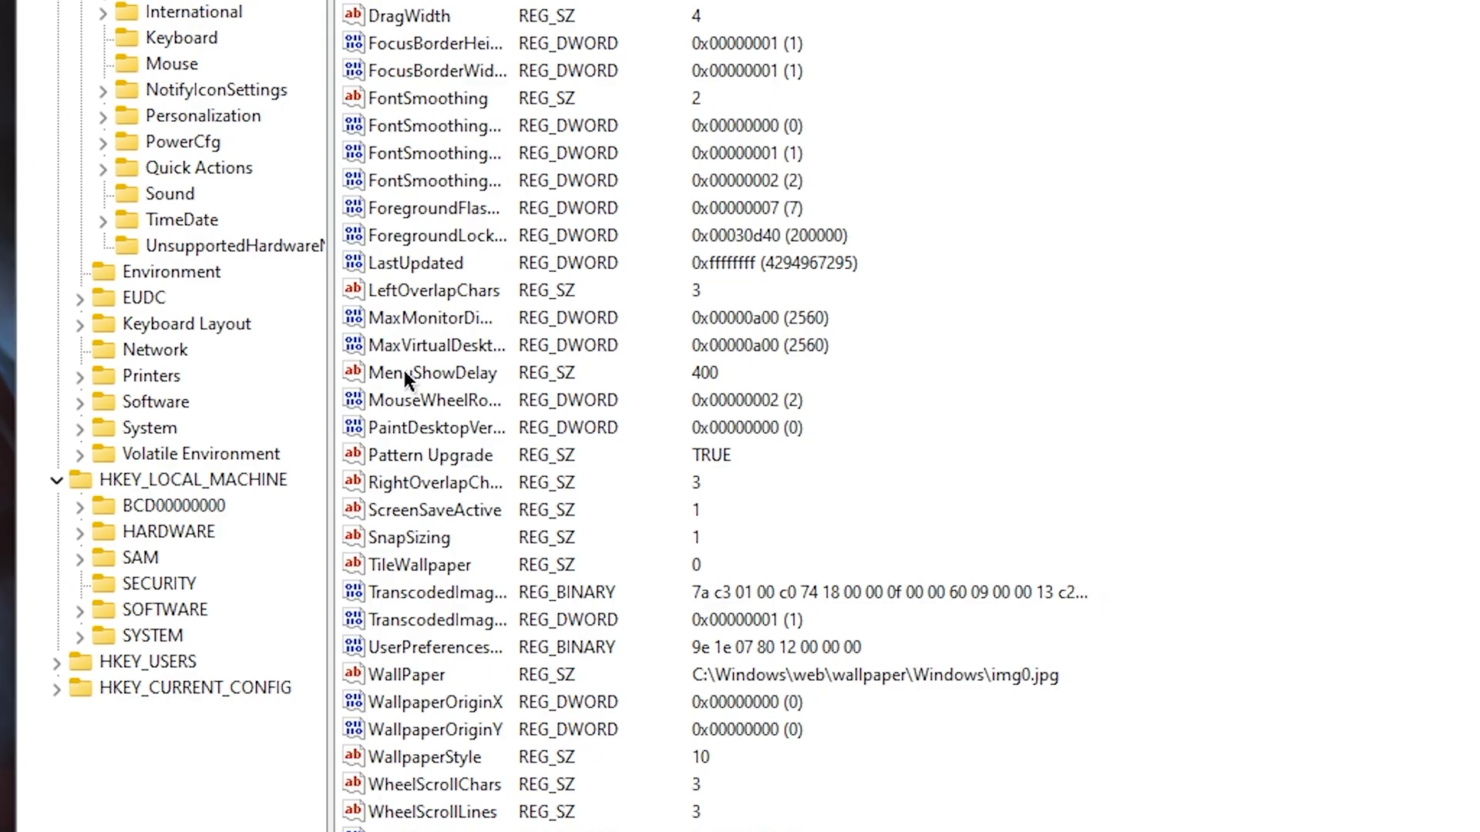
View the MenuShowDelay value in Control Panel\Desktop and the MouseHoverTime value in Control Panel\Mouse in the registry.
{"action": "double_click", "coordinate": [433, 375]}
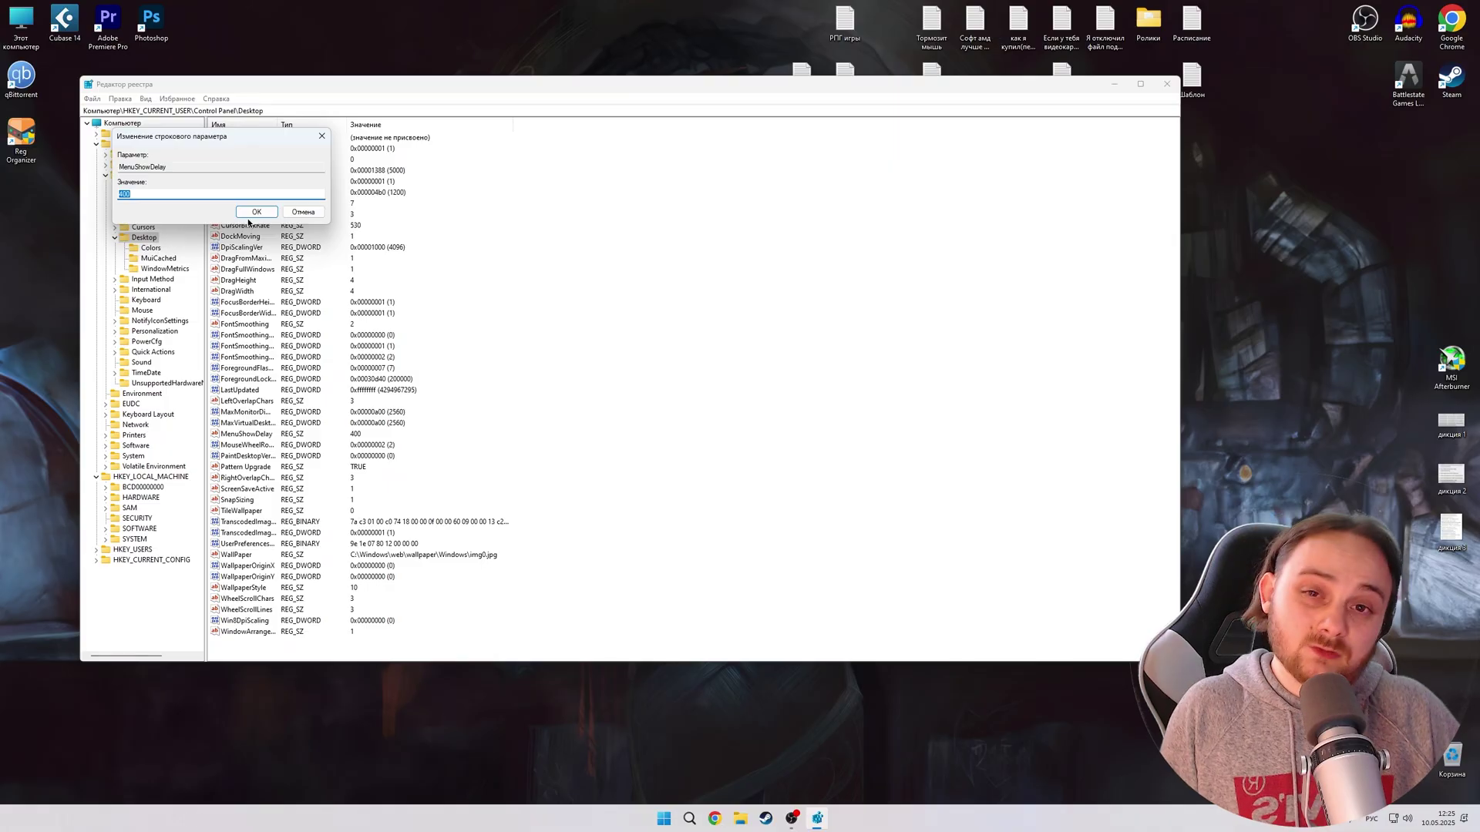
{"action": "left_click", "coordinate": [300, 212]}
{"action": "left_click", "coordinate": [140, 310]}
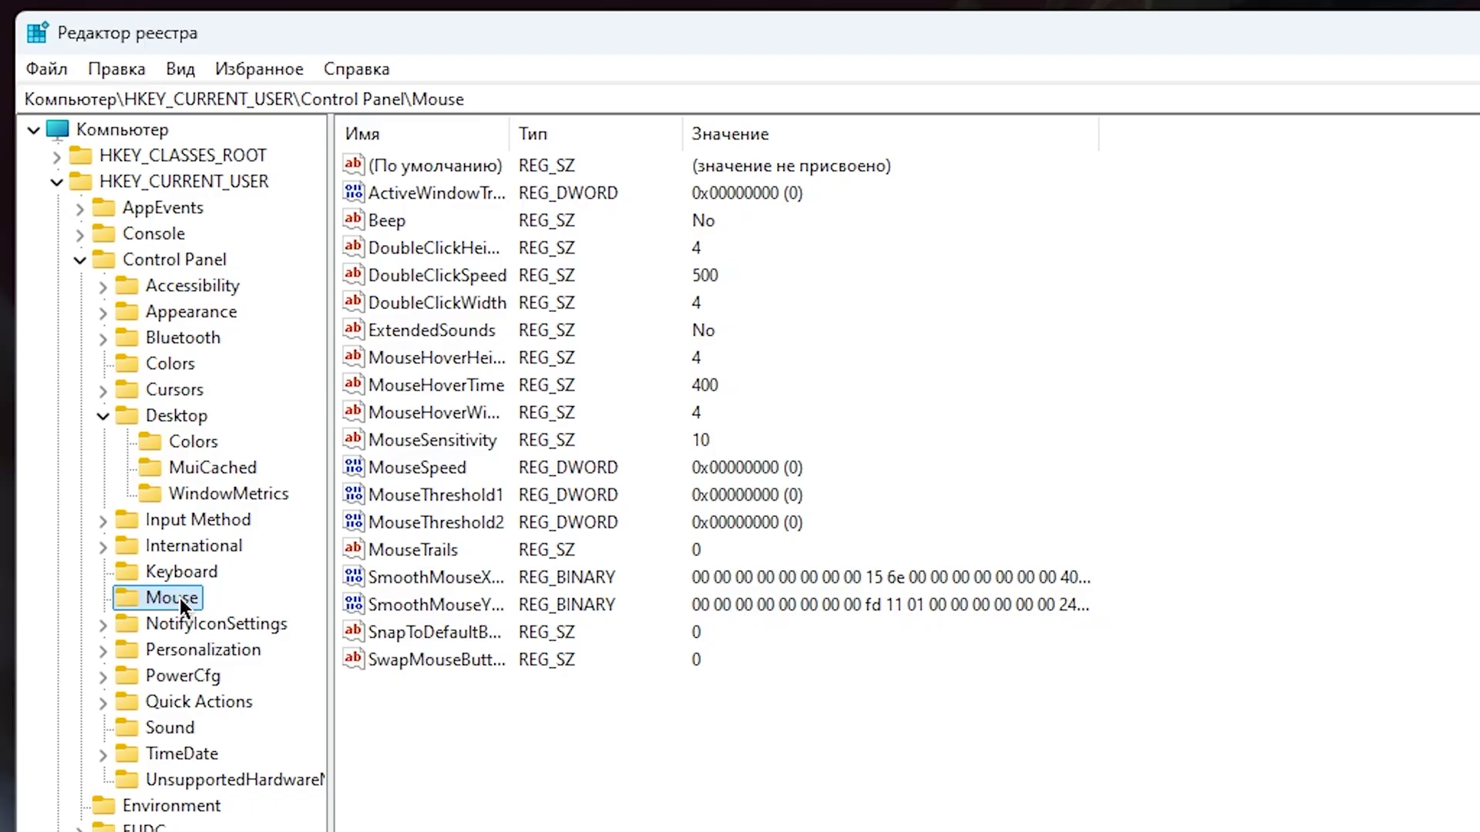
{"action": "double_click", "coordinate": [450, 384]}
{"action": "left_click", "coordinate": [304, 315]}
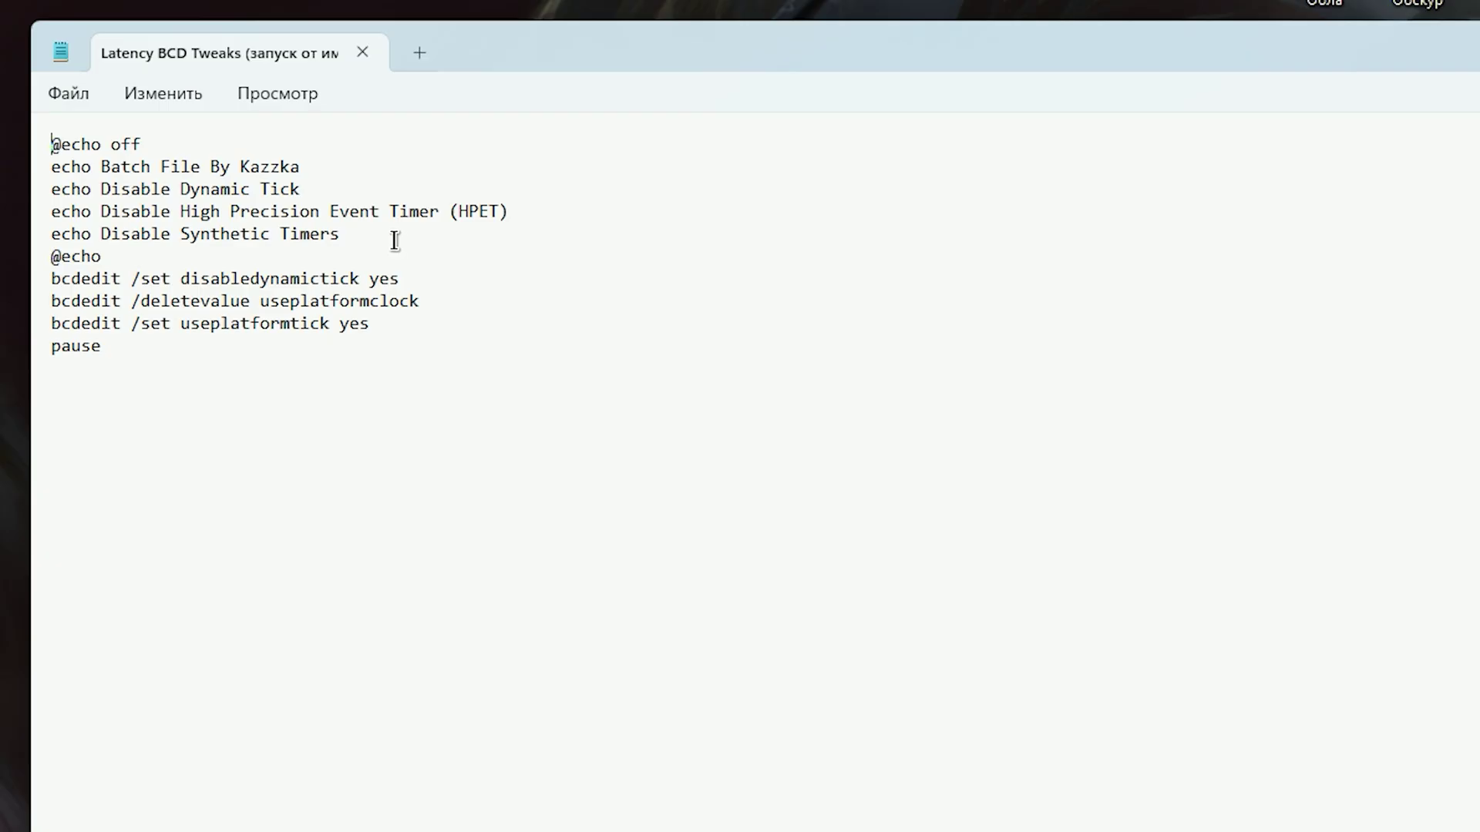
Highlight the timer lines in the Latency BCD Tweaks script and paste a bcdedit /set command at the PowerShell prompt.
{"action": "left_click_drag", "start_coordinate": [393, 238], "coordinate": [51, 211]}
{"action": "left_click_drag", "start_coordinate": [390, 324], "coordinate": [51, 300]}
{"action": "right_click", "coordinate": [476, 570]}
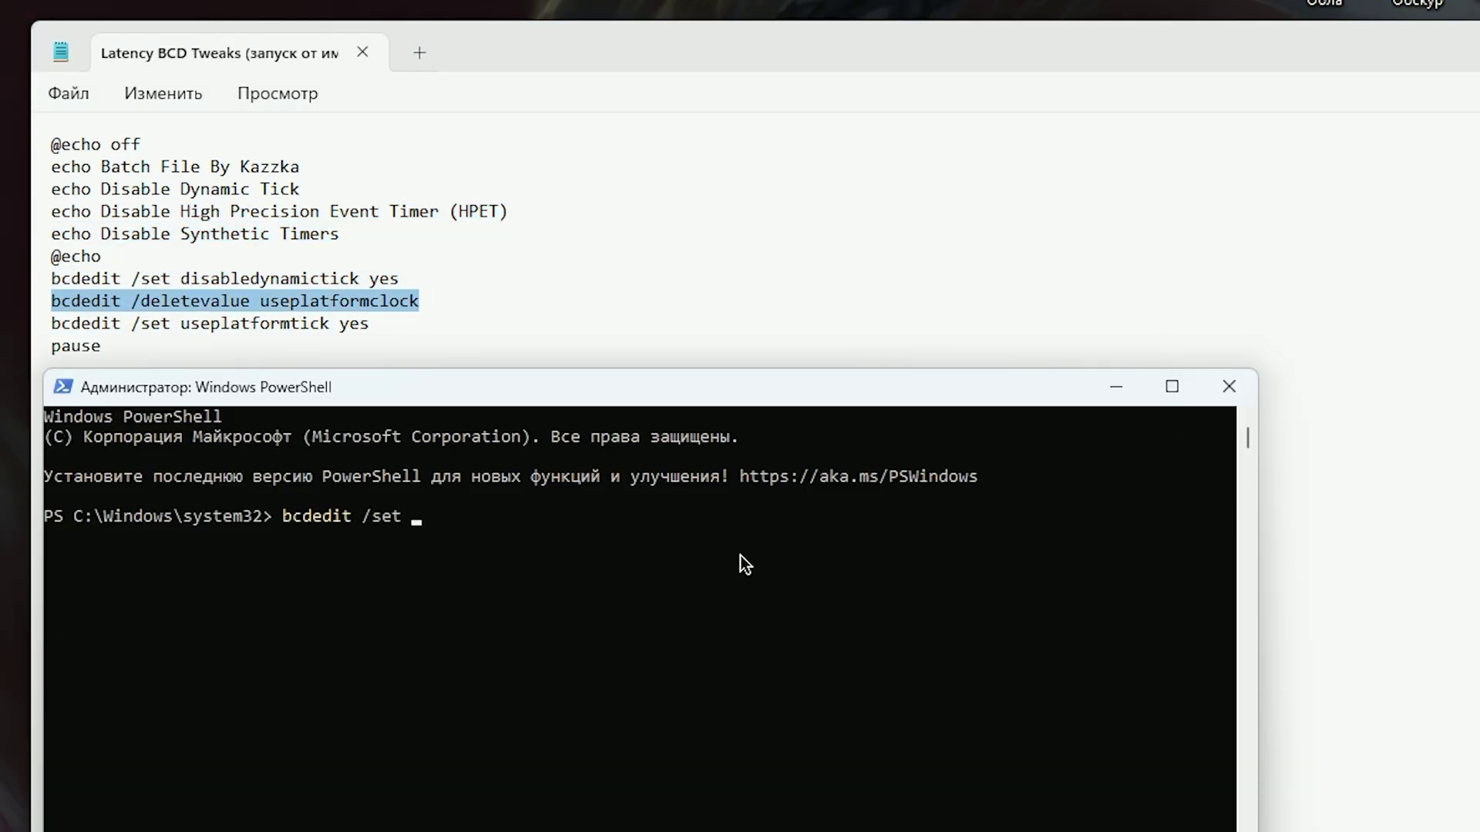
Replace the command at the PowerShell prompt with bcdedit /deletevalue useplatformclock from the script.
{"action": "key", "text": "BackSpace"}
{"action": "key", "text": "BackSpace"}
{"action": "key", "text": "BackSpace"}
{"action": "key", "text": "BackSpace"}
{"action": "key", "text": "BackSpace"}
{"action": "key", "text": "BackSpace"}
{"action": "key", "text": "BackSpace"}
{"action": "key", "text": "BackSpace"}
{"action": "key", "text": "BackSpace"}
{"action": "key", "text": "BackSpace"}
{"action": "key", "text": "BackSpace"}
{"action": "key", "text": "BackSpace"}
{"action": "key", "text": "BackSpace"}
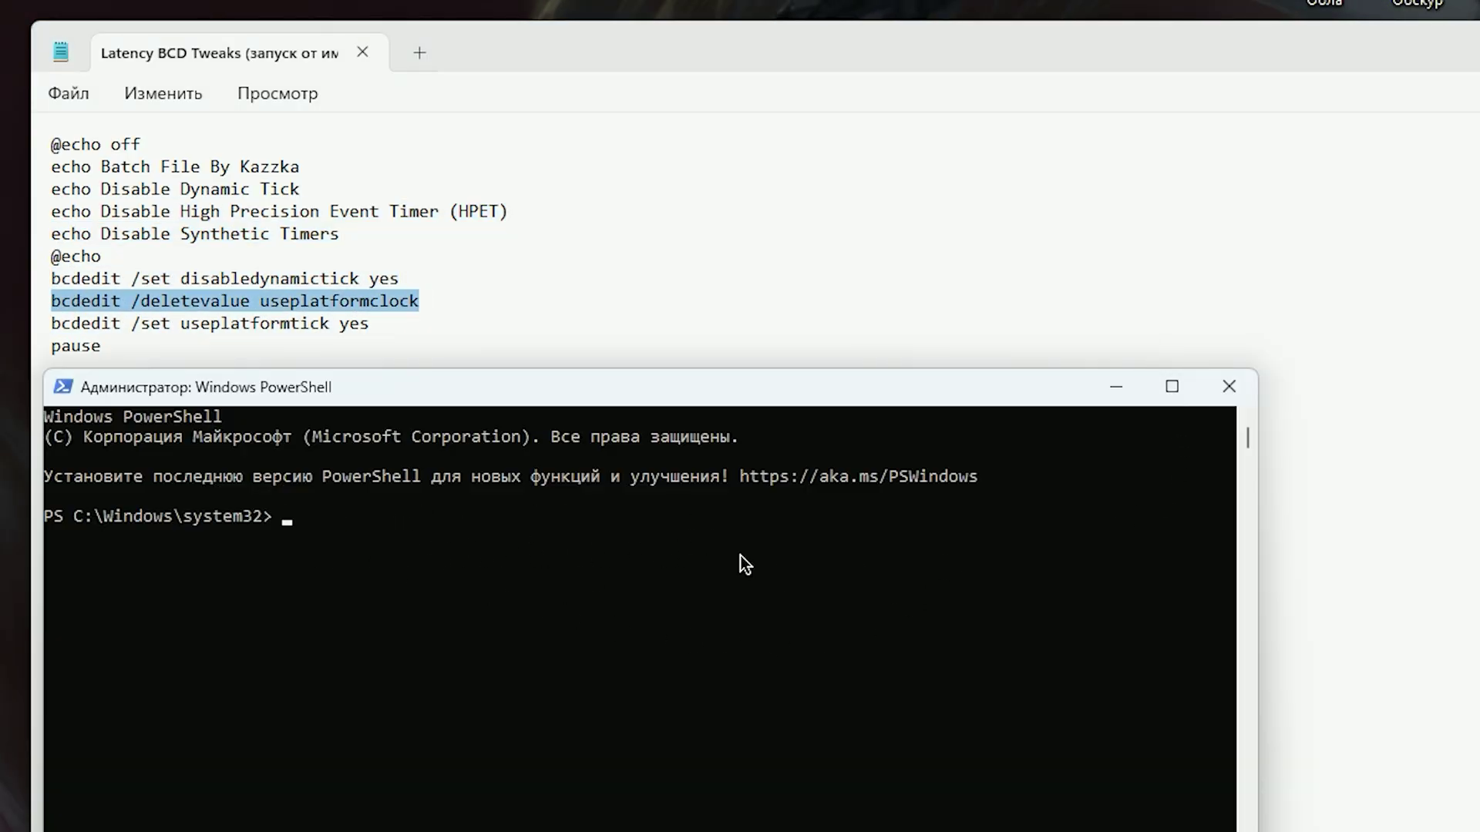
{"action": "right_click", "coordinate": [654, 518]}
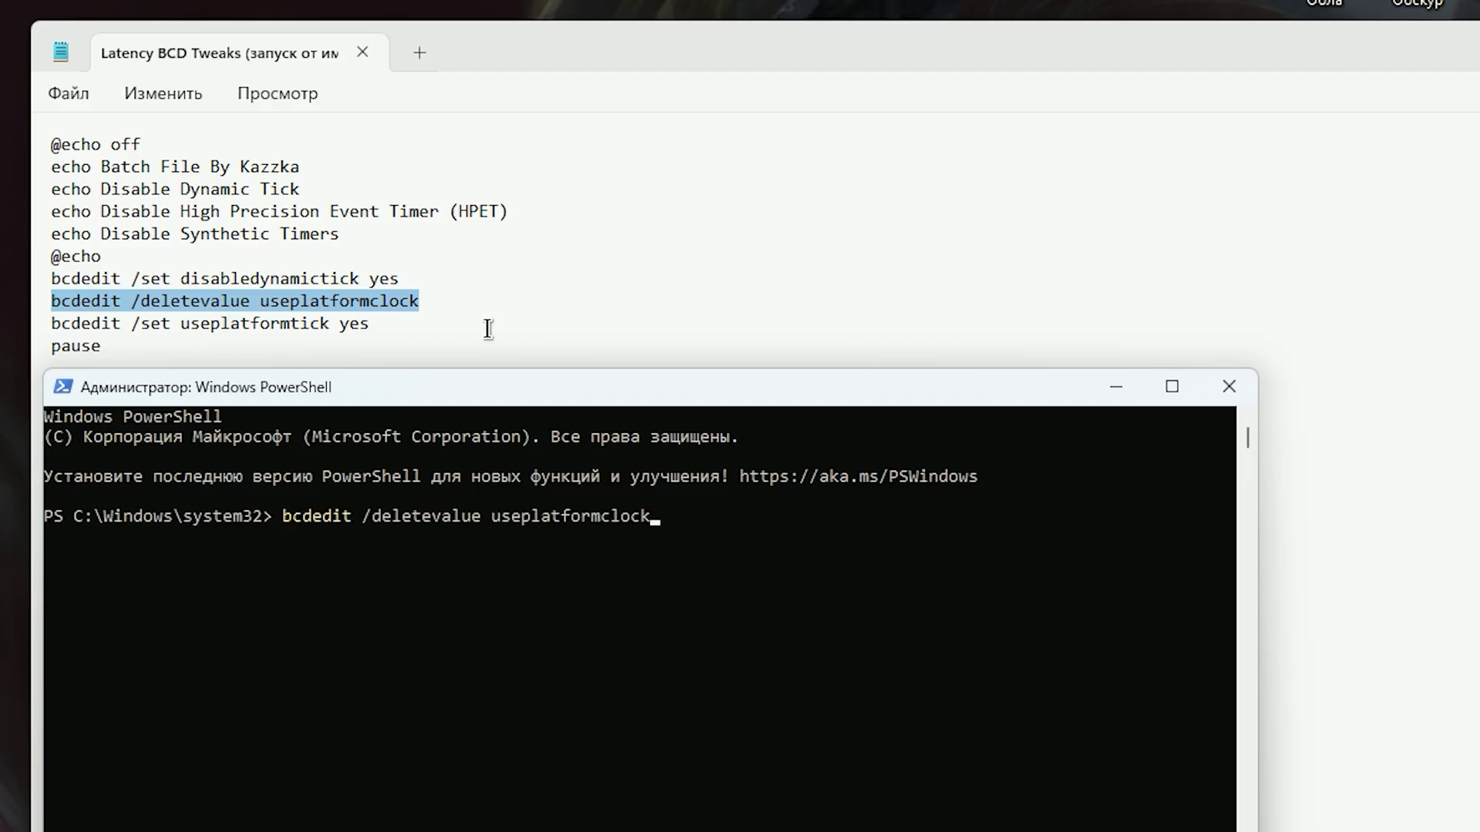
Copy bcdedit /set useplatformtick yes from the script and put it at the PowerShell prompt in place of the existing command.
{"action": "triple_click", "coordinate": [410, 331]}
{"action": "key", "text": "super+c"}
{"action": "key", "text": "BackSpace"}
{"action": "key", "text": "BackSpace"}
{"action": "key", "text": "BackSpace"}
{"action": "key", "text": "BackSpace"}
{"action": "key", "text": "BackSpace"}
{"action": "key", "text": "BackSpace"}
{"action": "key", "text": "BackSpace"}
{"action": "key", "text": "BackSpace"}
{"action": "key", "text": "BackSpace"}
{"action": "key", "text": "BackSpace"}
{"action": "key", "text": "BackSpace"}
{"action": "key", "text": "BackSpace"}
{"action": "key", "text": "BackSpace"}
{"action": "key", "text": "BackSpace"}
{"action": "key", "text": "BackSpace"}
{"action": "key", "text": "BackSpace"}
{"action": "key", "text": "BackSpace"}
{"action": "key", "text": "BackSpace"}
{"action": "key", "text": "BackSpace"}
{"action": "key", "text": "BackSpace"}
{"action": "right_click", "coordinate": [660, 564]}
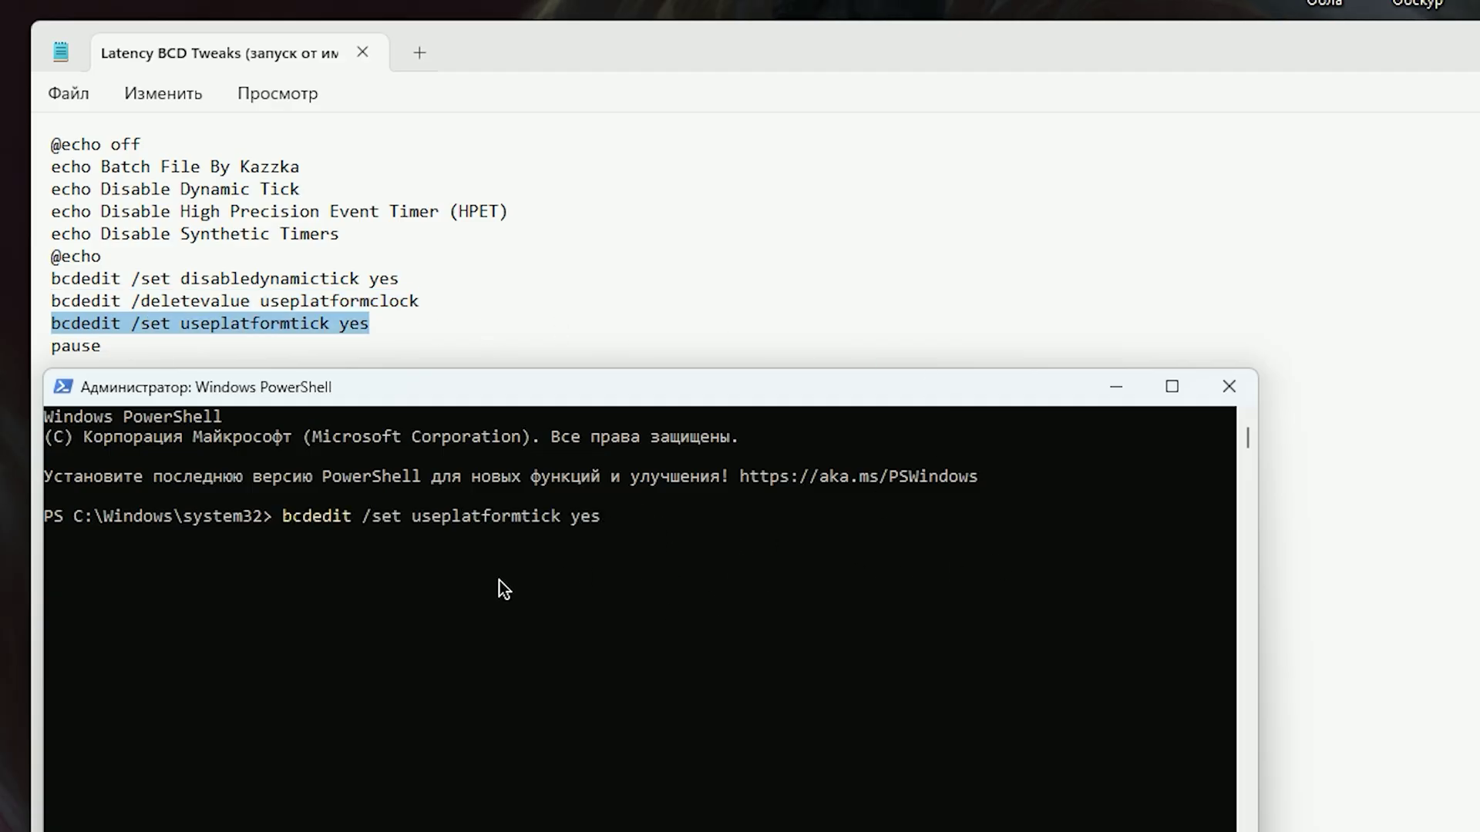